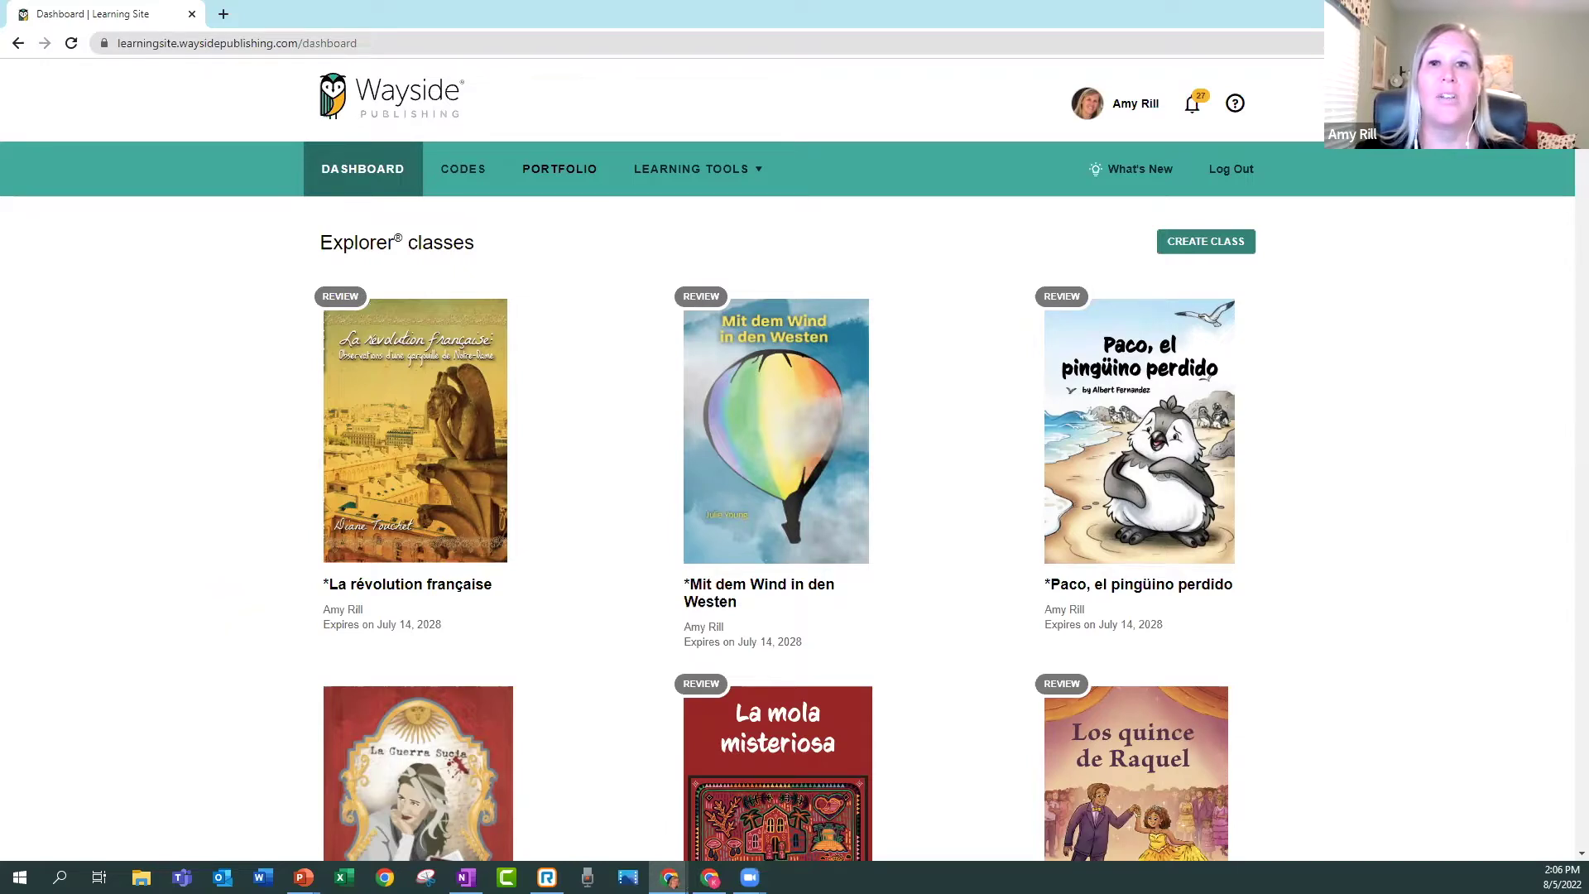
Open the class "Paco, el pingüino perdido" and enlarge the browser's page zoom by one level.
left_click(1134, 457)
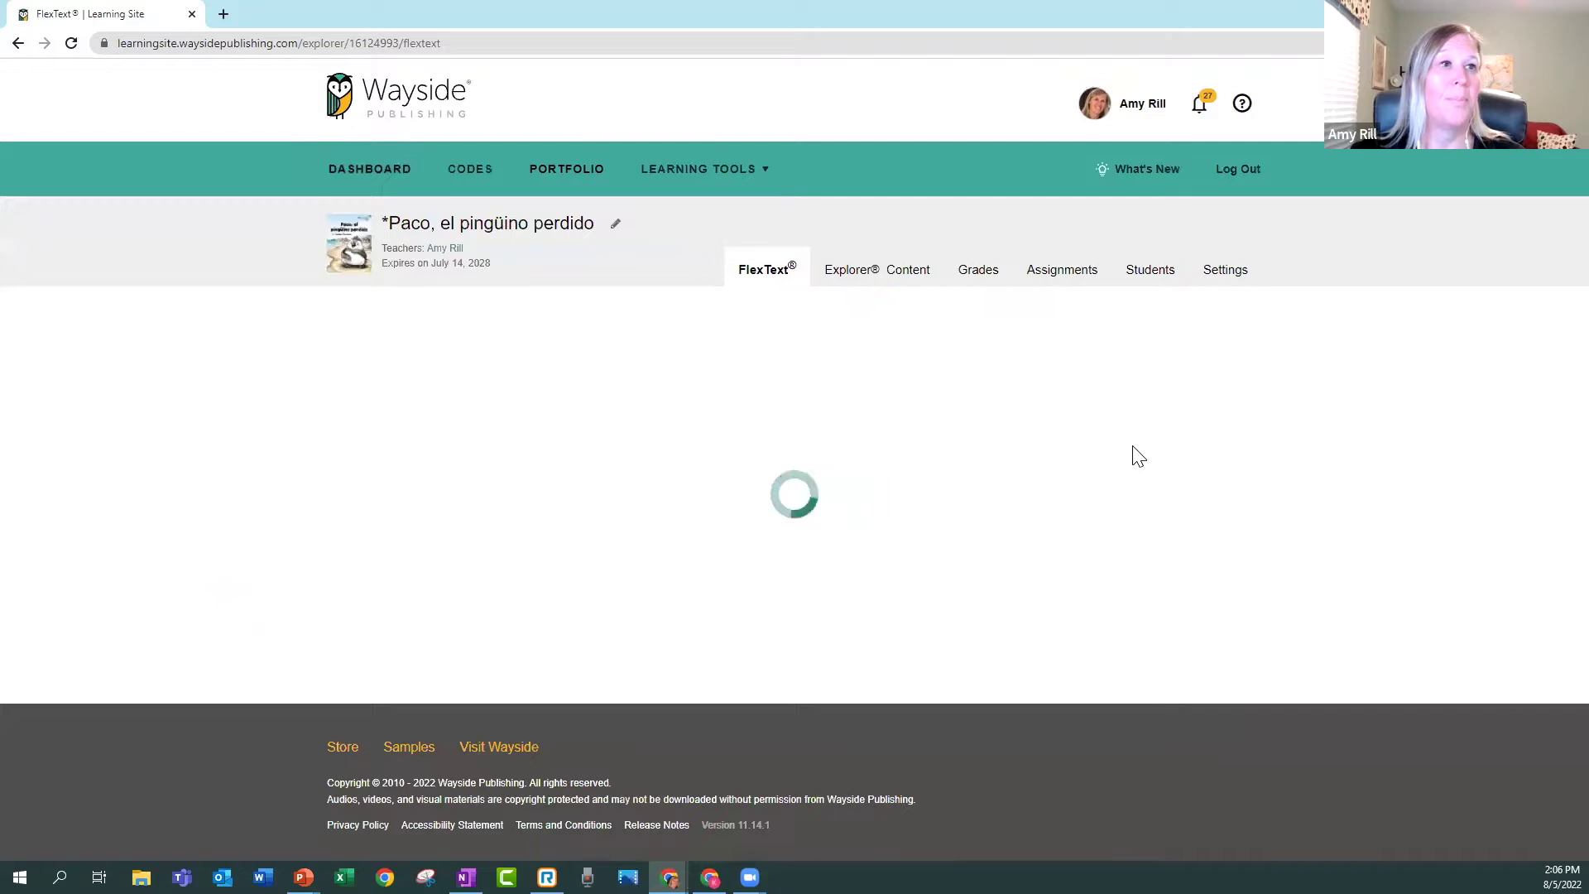
left_click(1571, 43)
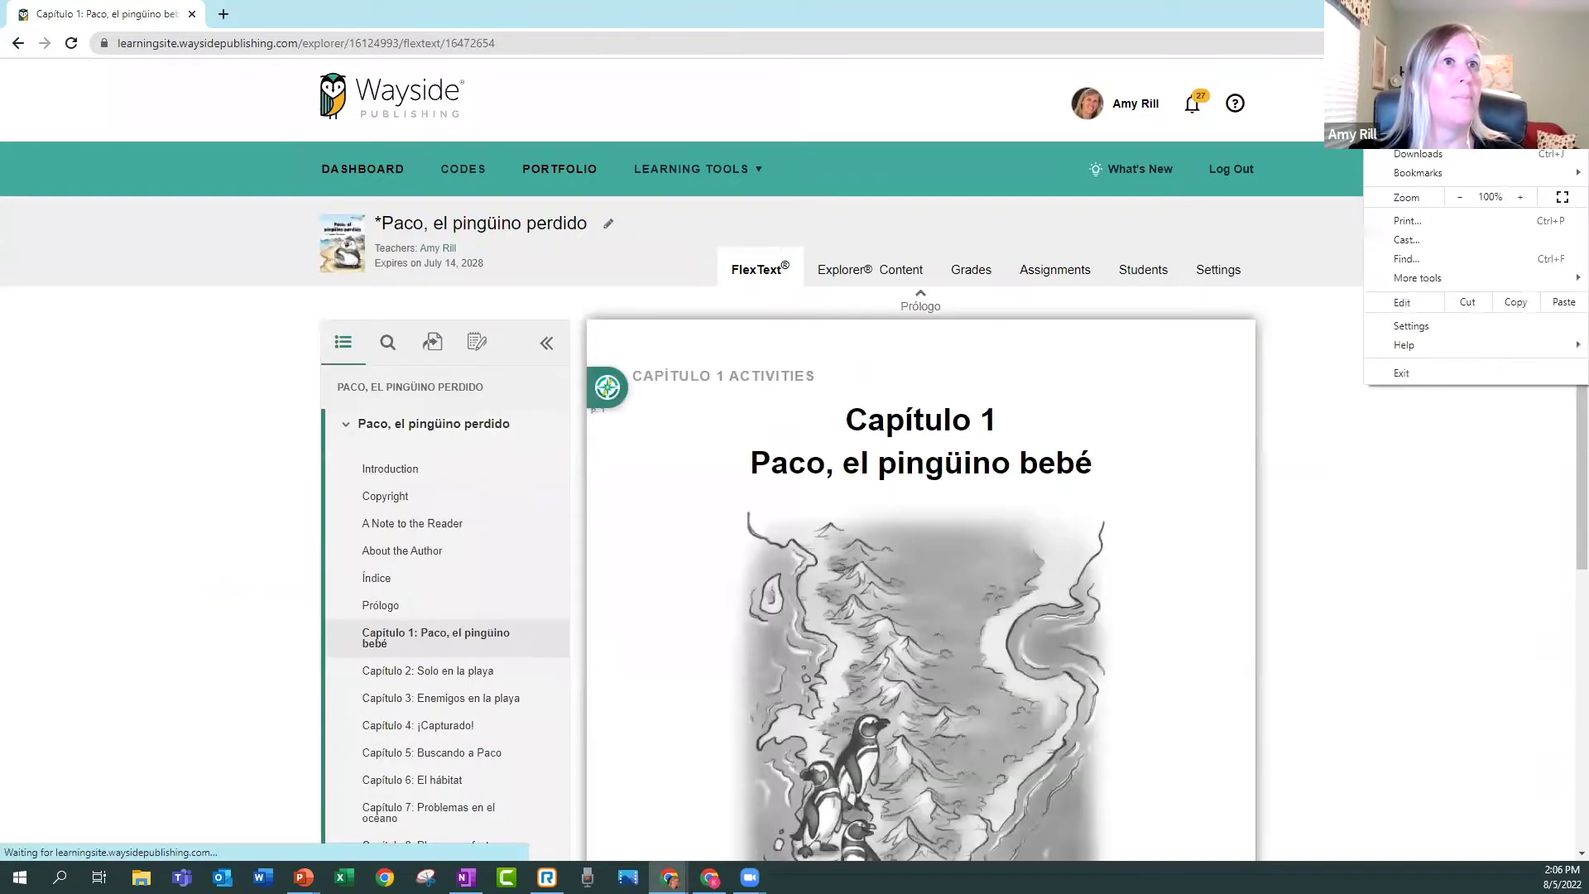
left_click(1521, 197)
left_click(1527, 555)
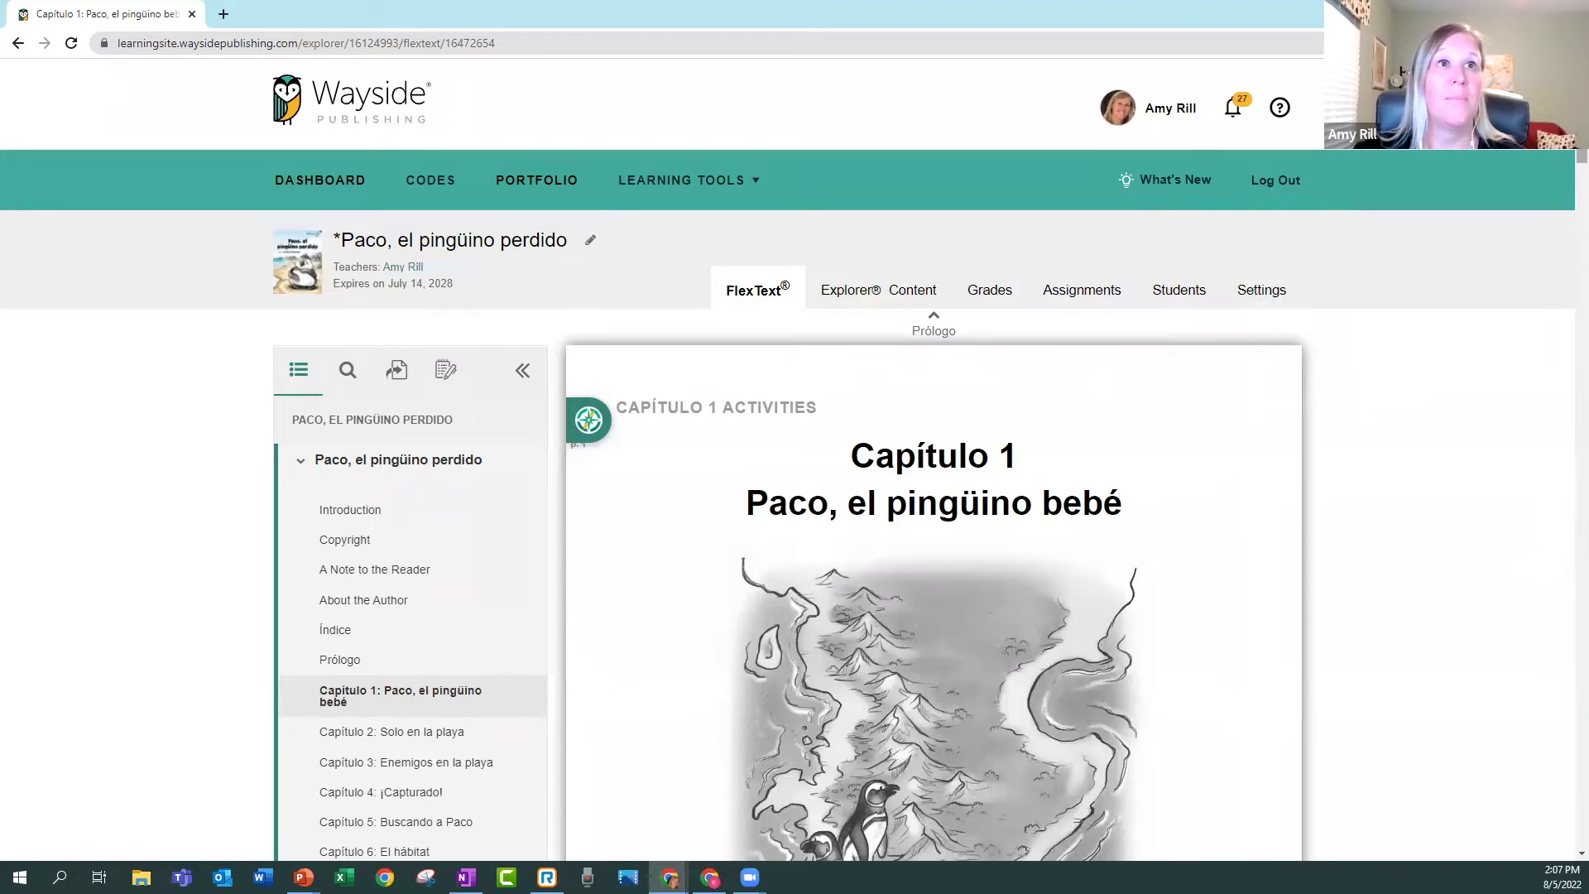
Look through Capítulo 1 to its end, view the related Explorer items for its audio and activities, and return to the beginning of the page.
scroll(1555, 182, "down", 3)
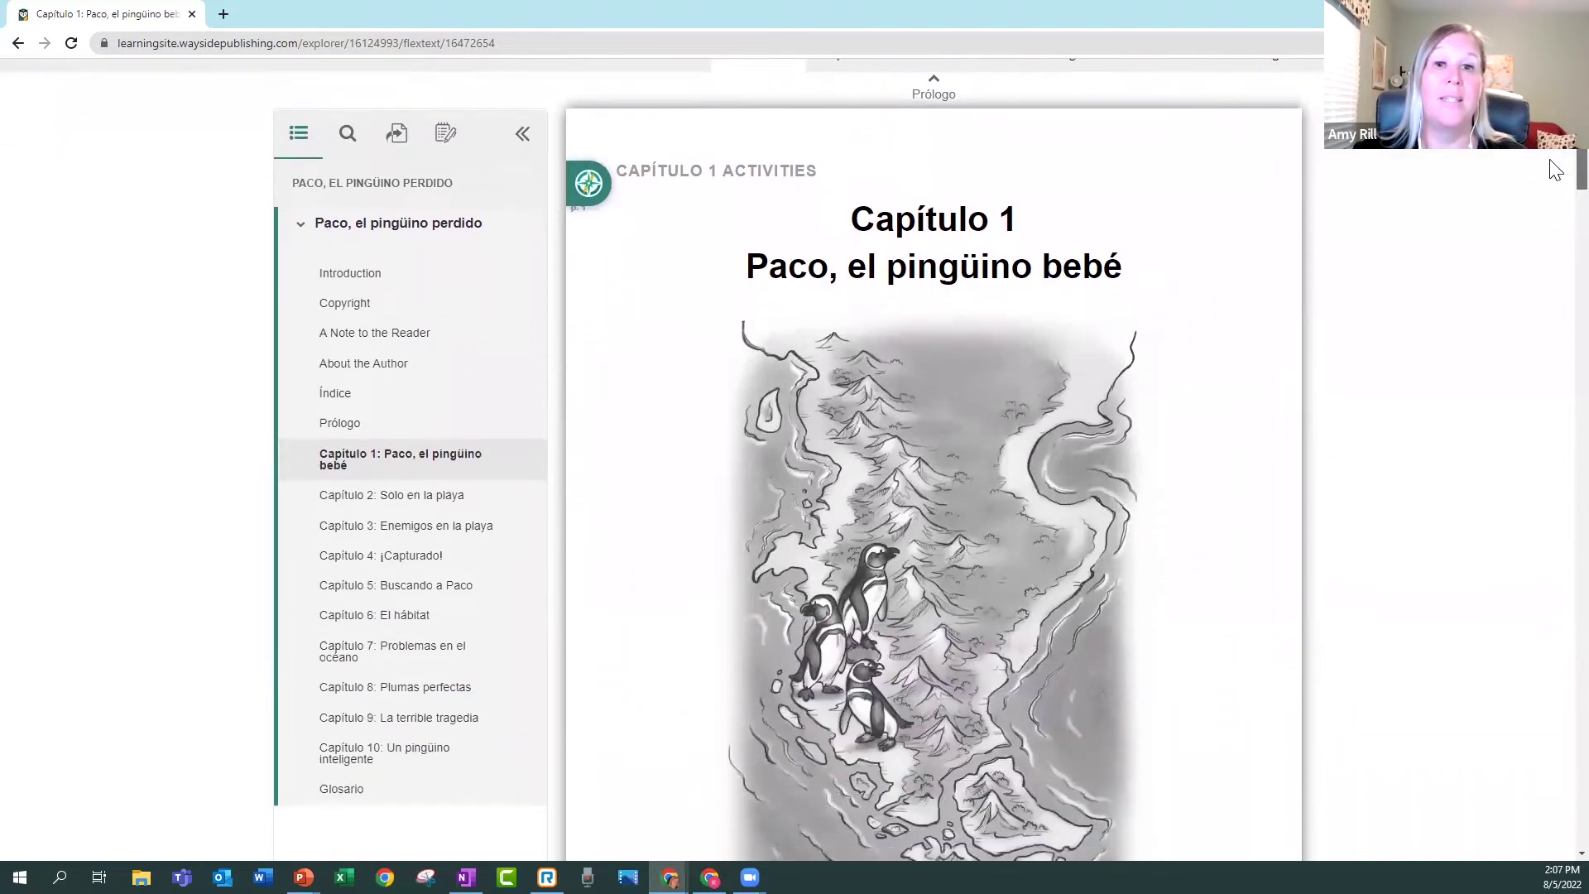
scroll(1554, 182, "down", 6)
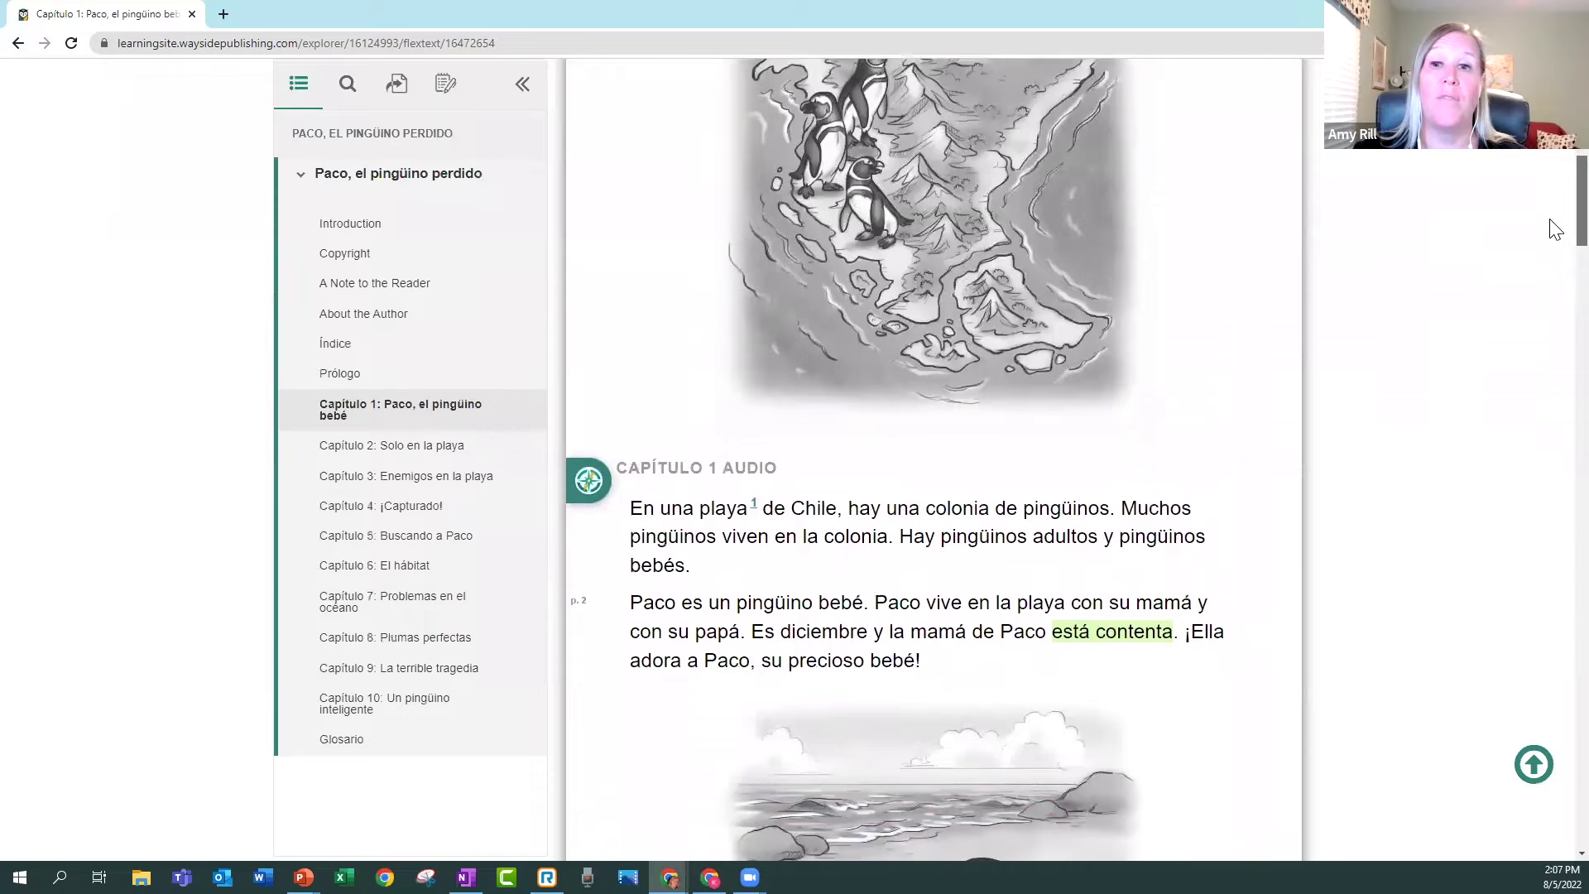
scroll(1555, 240, "down", 5)
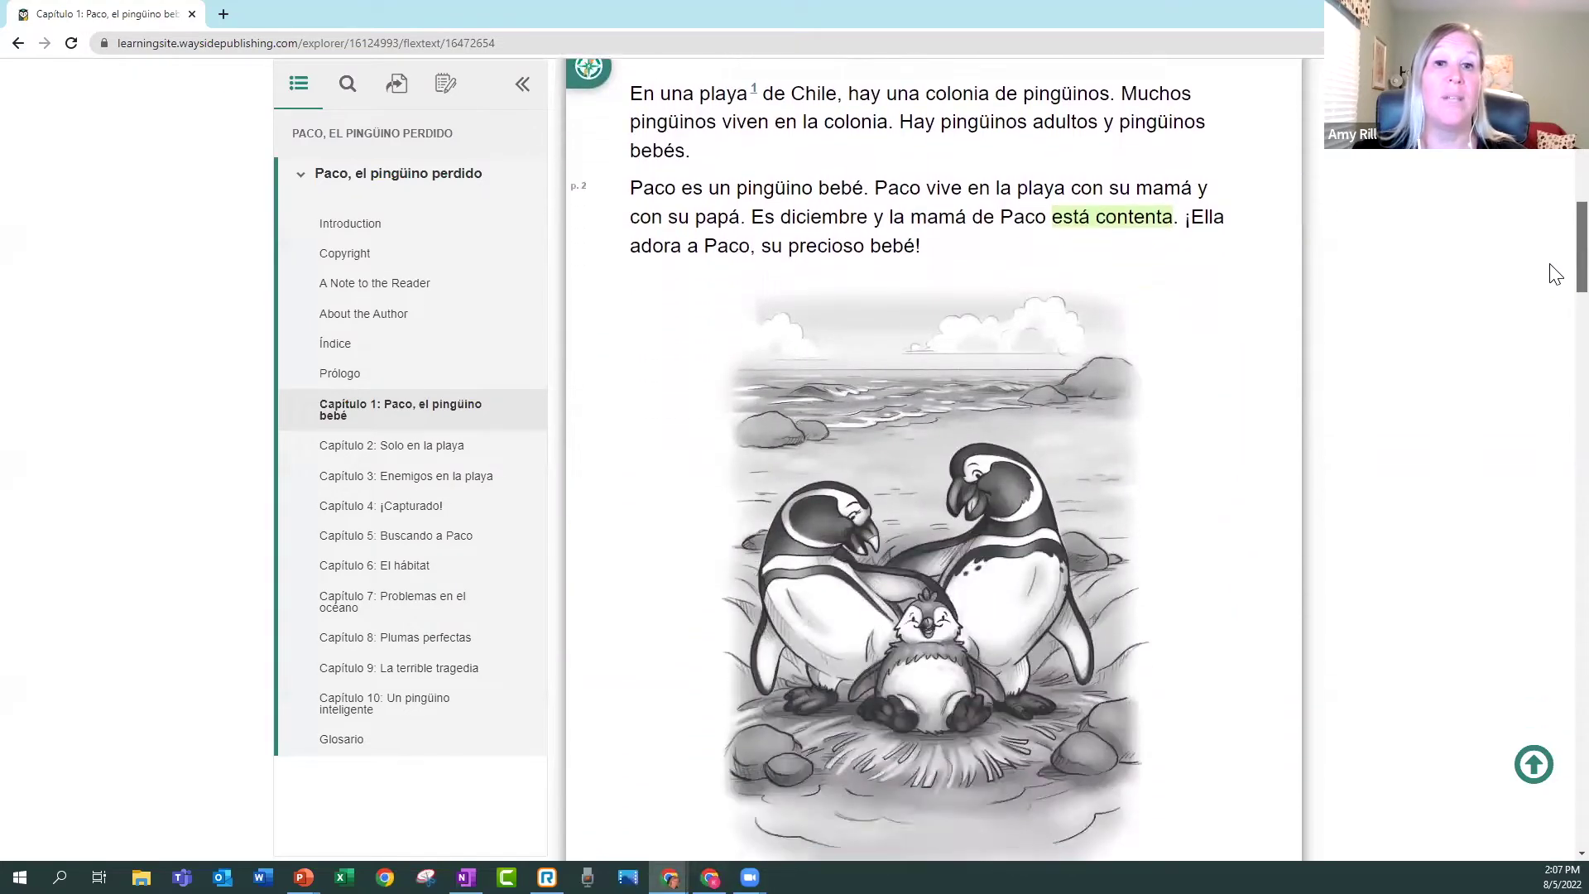
scroll(1555, 292, "down", 11)
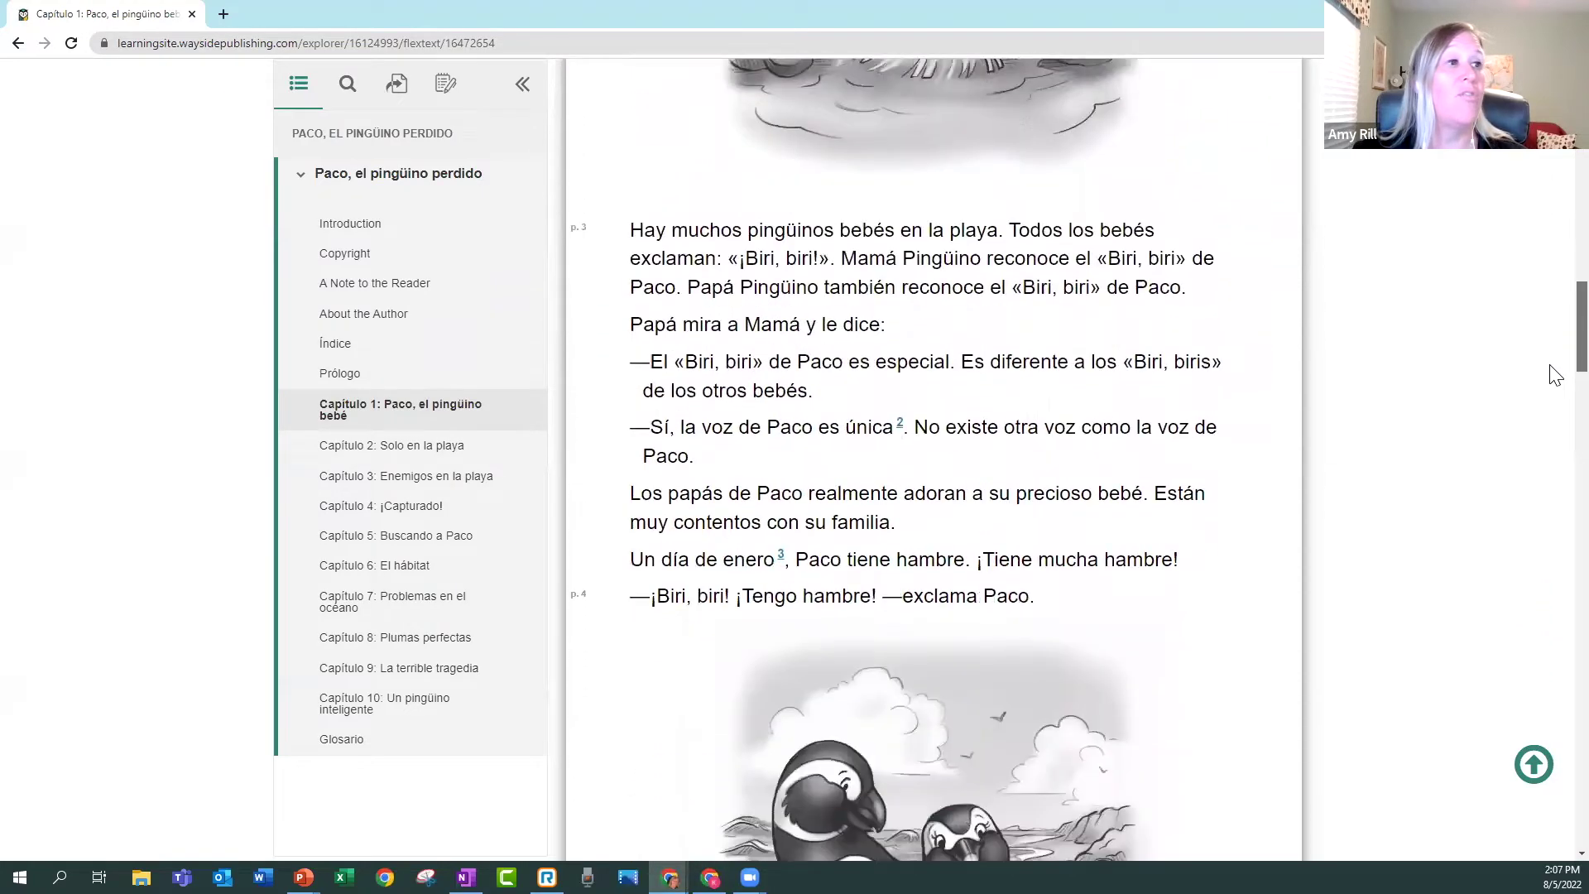
scroll(1555, 414, "down", 15)
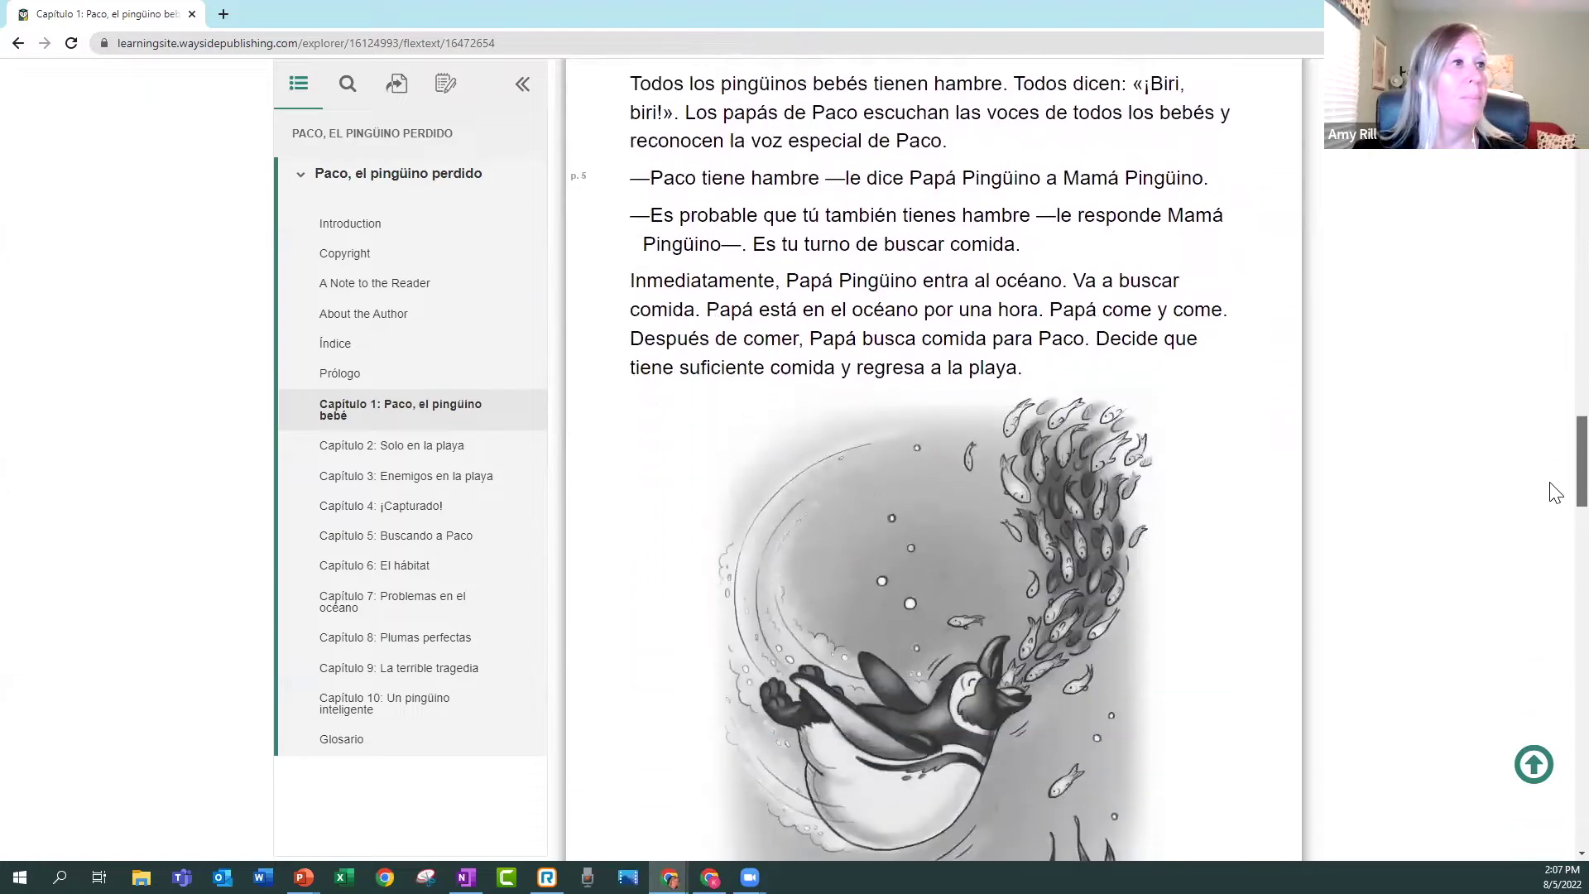
scroll(1554, 571, "down", 20)
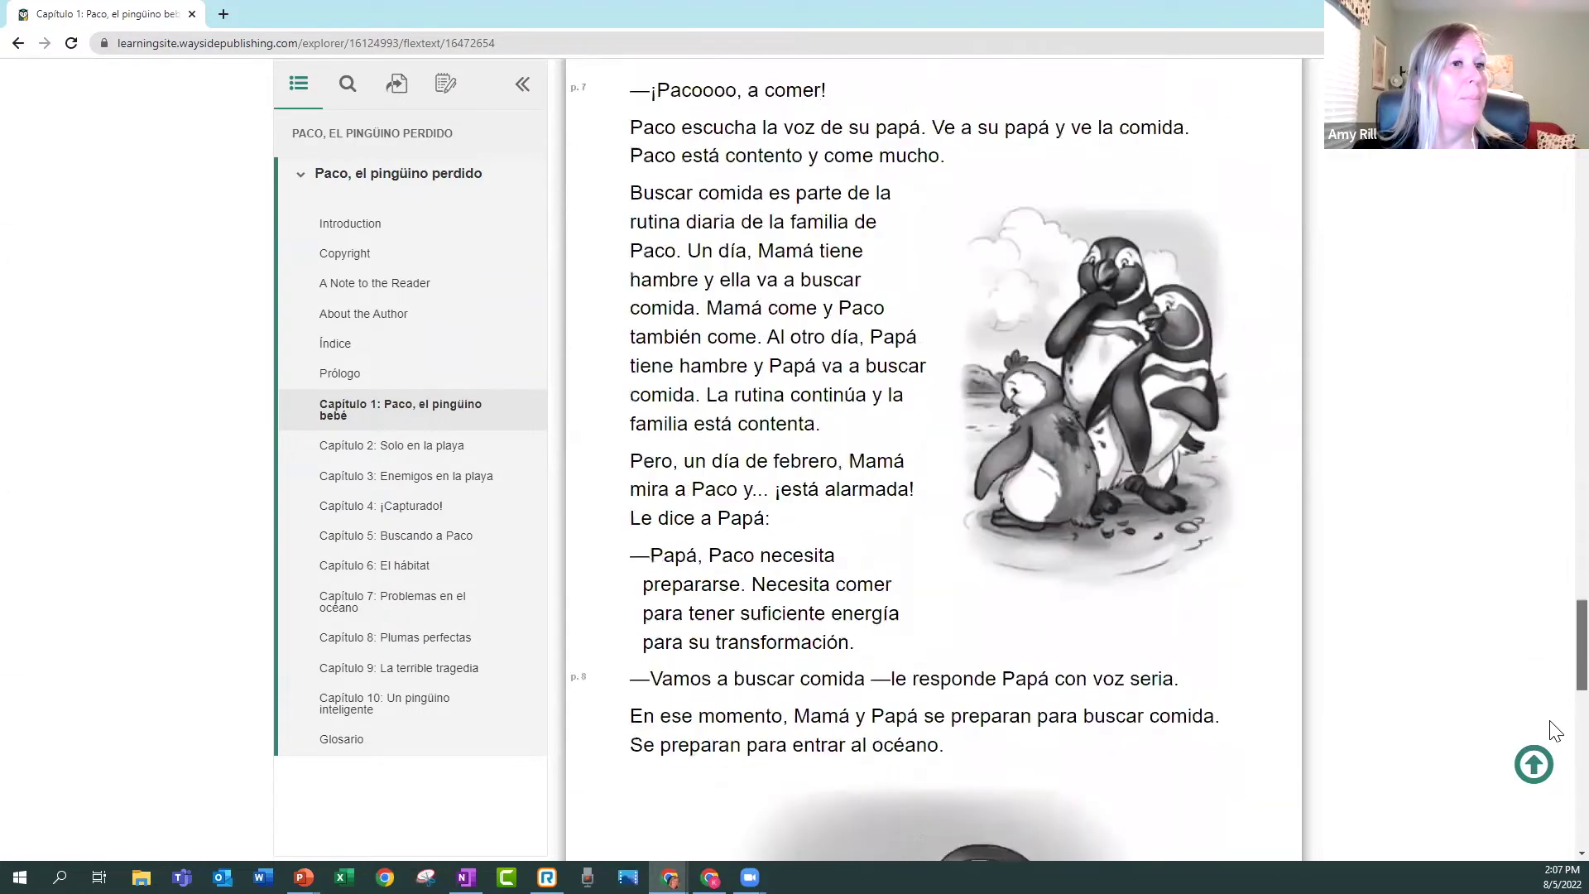
scroll(1555, 821, "down", 6)
left_click(594, 635)
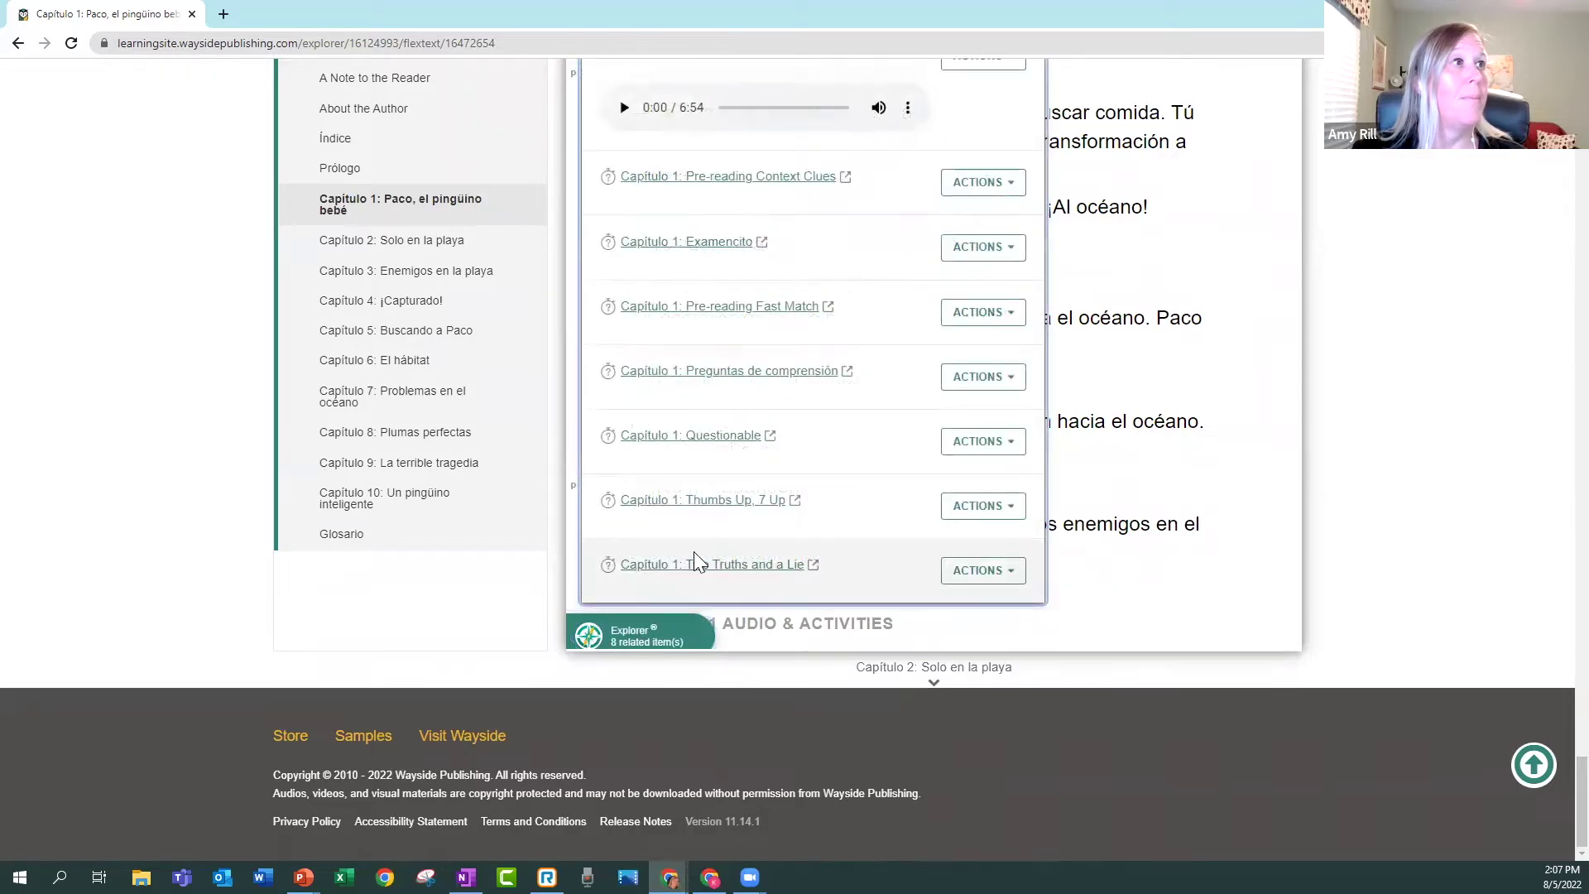
scroll(694, 552, "up", 2)
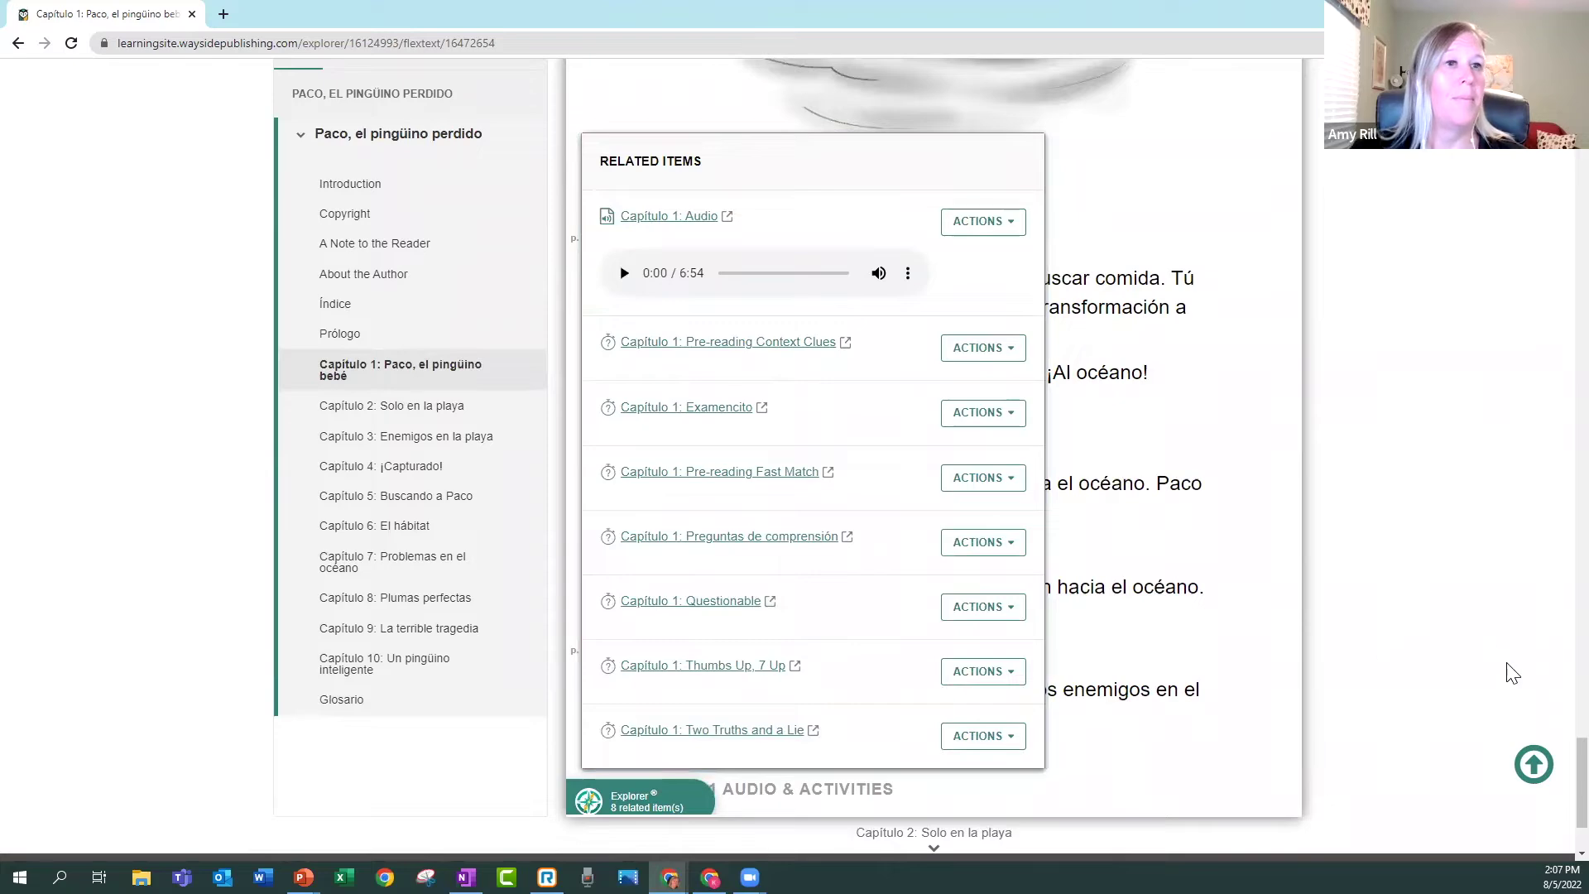
left_click(1534, 762)
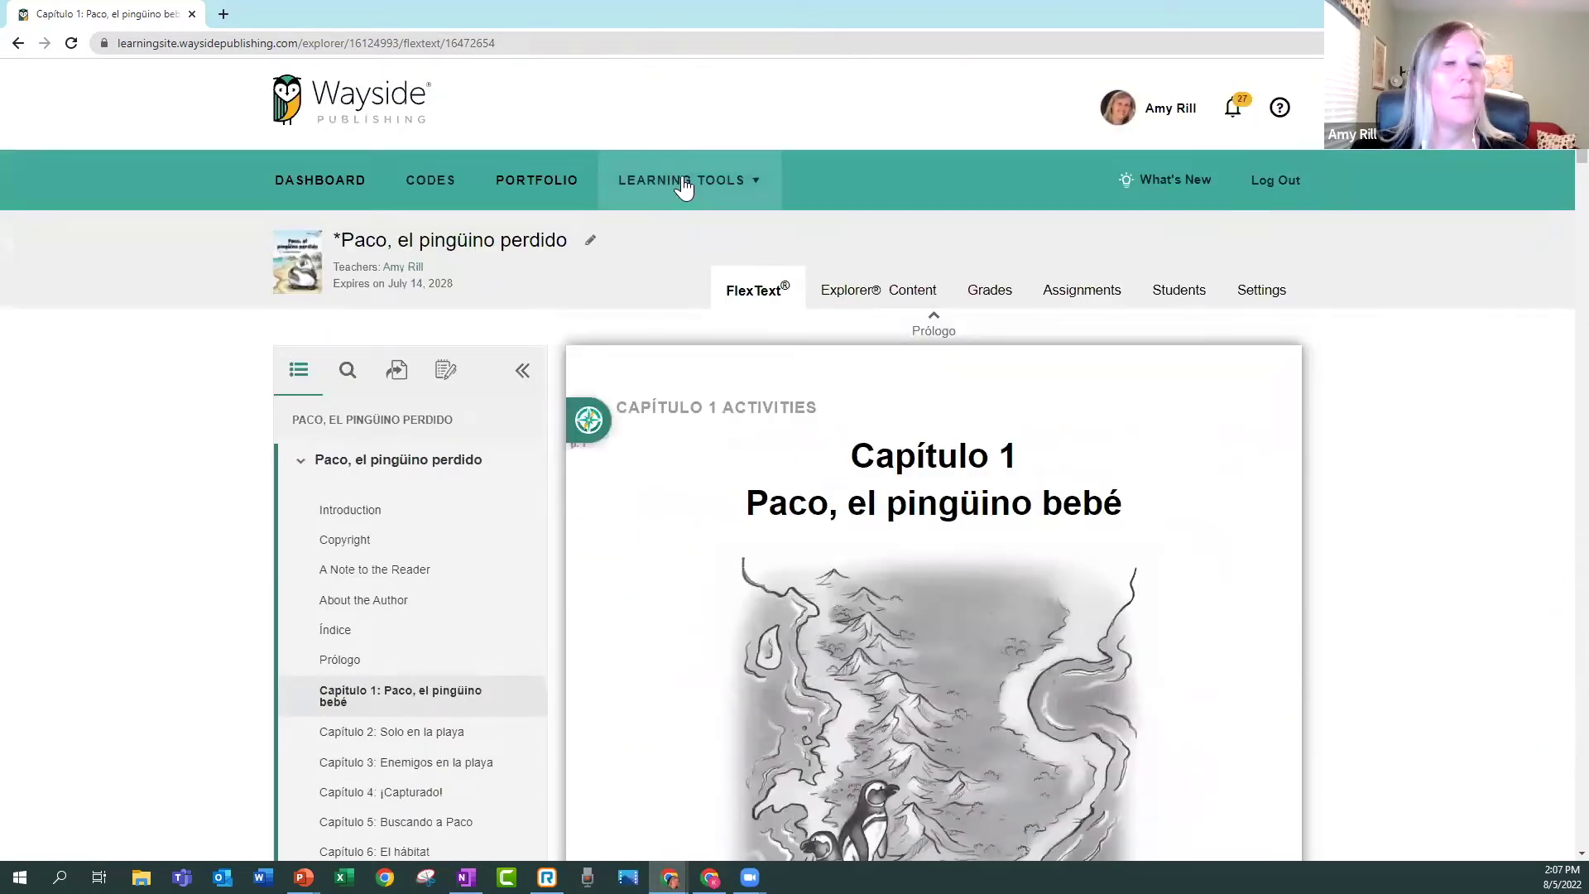
Open the Instructional Strategies Toolkit and look over the complete list of strategies with its filters.
left_click(687, 187)
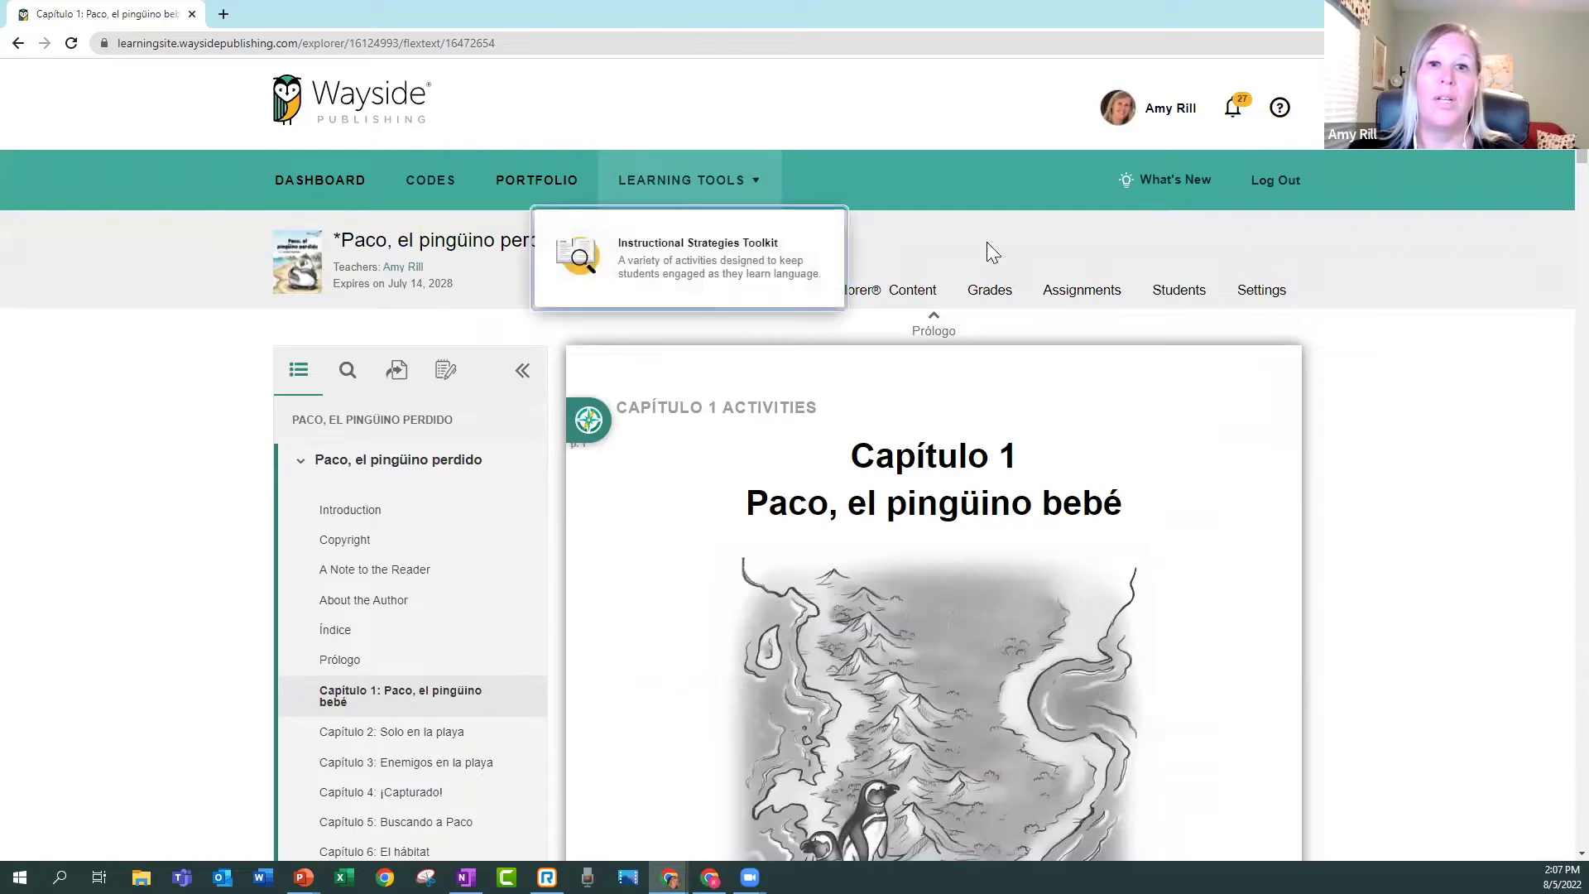
left_click(719, 256)
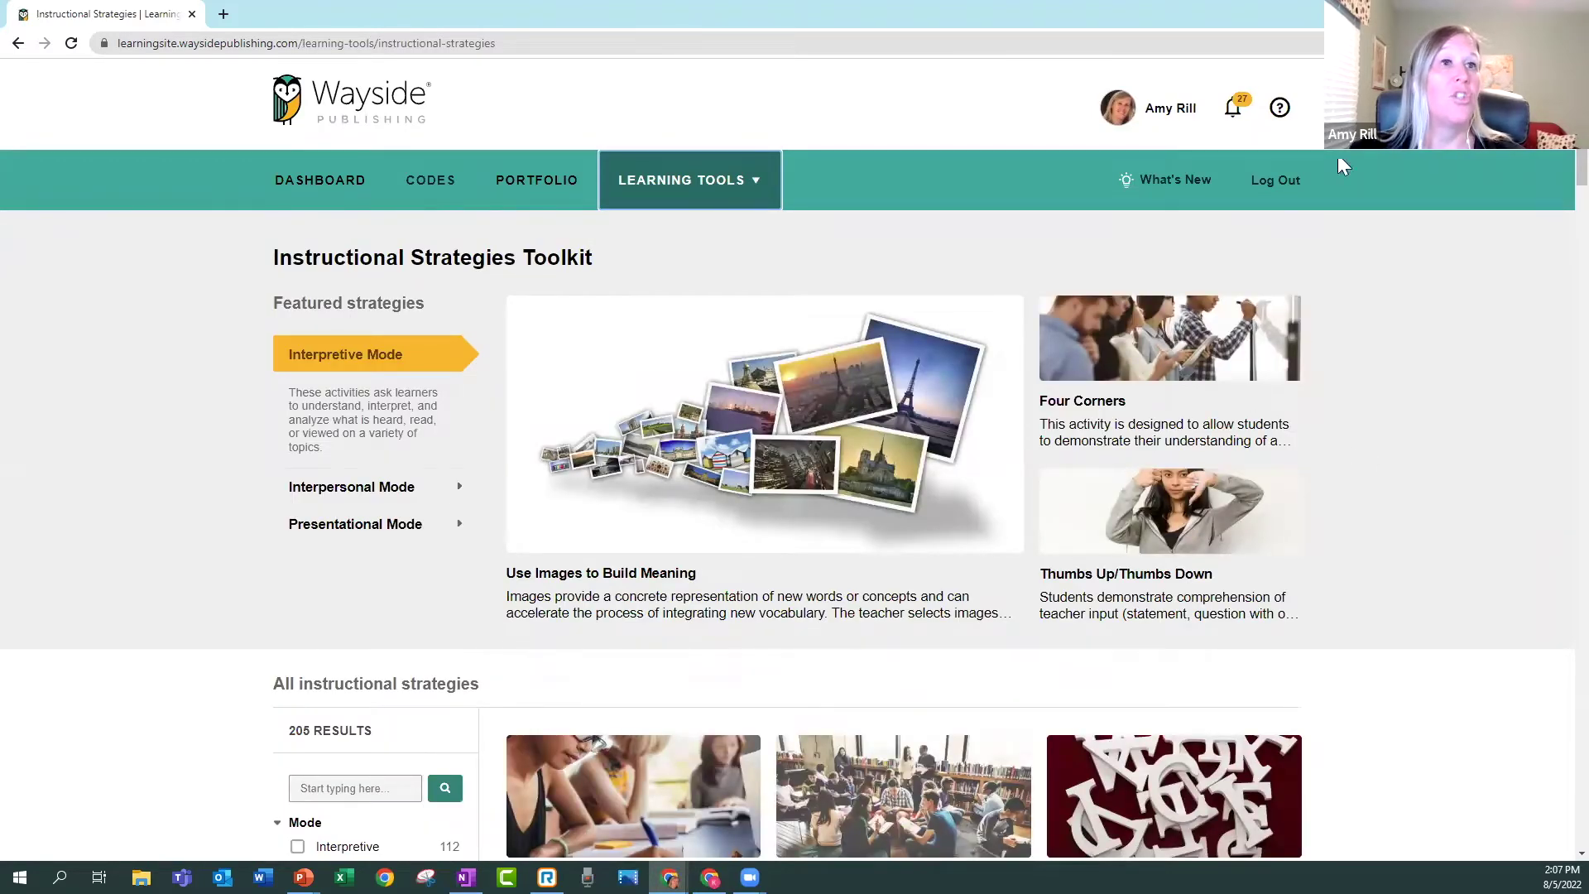
scroll(1556, 164, "down", 3)
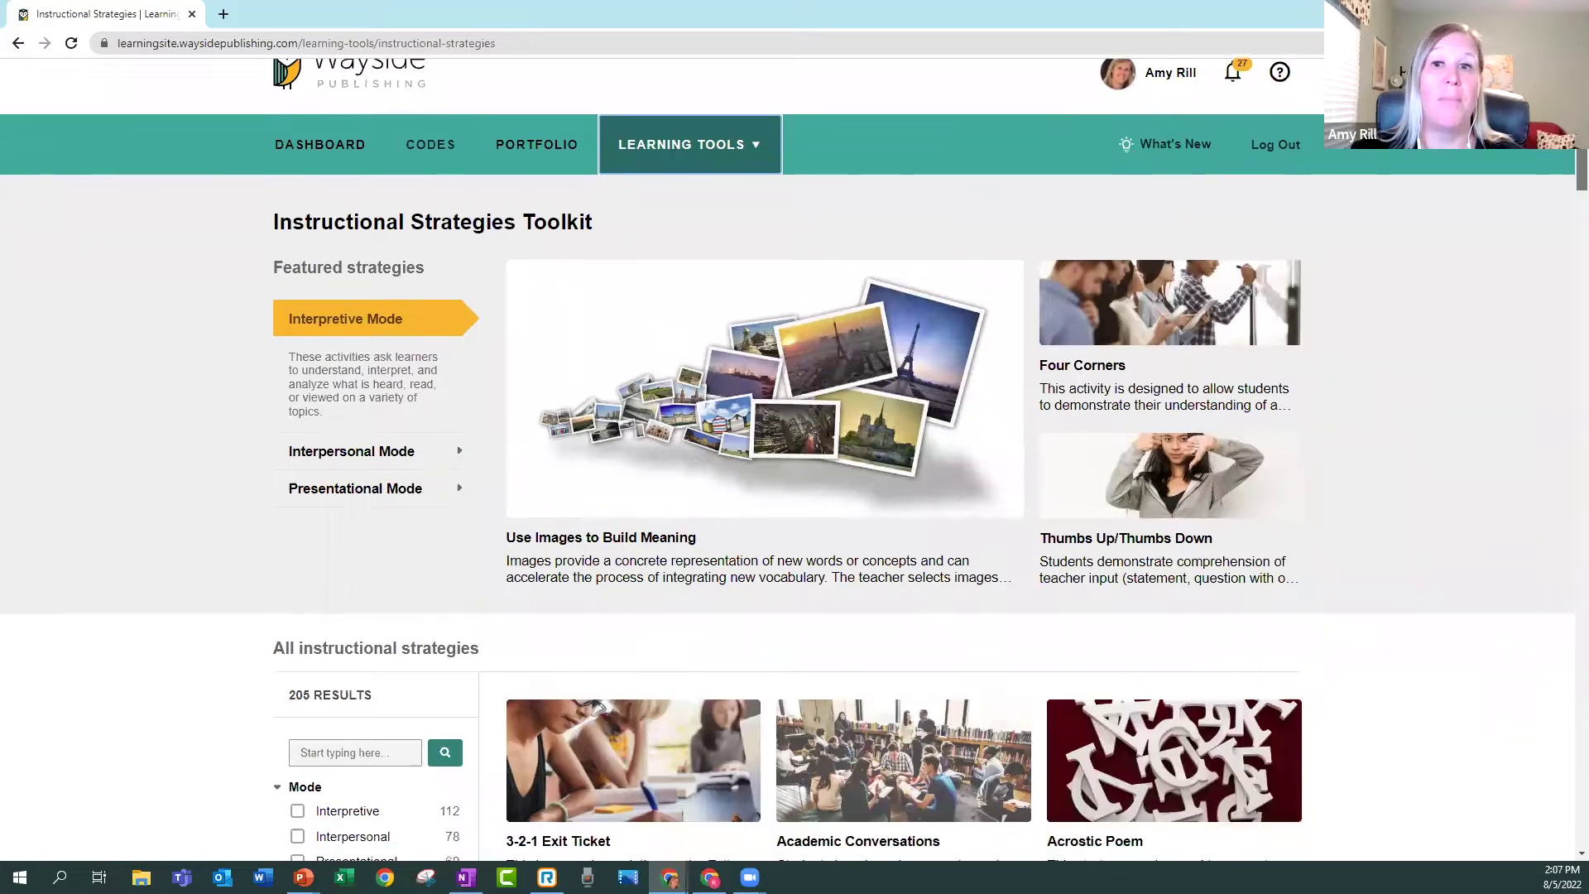
scroll(1557, 164, "down", 3)
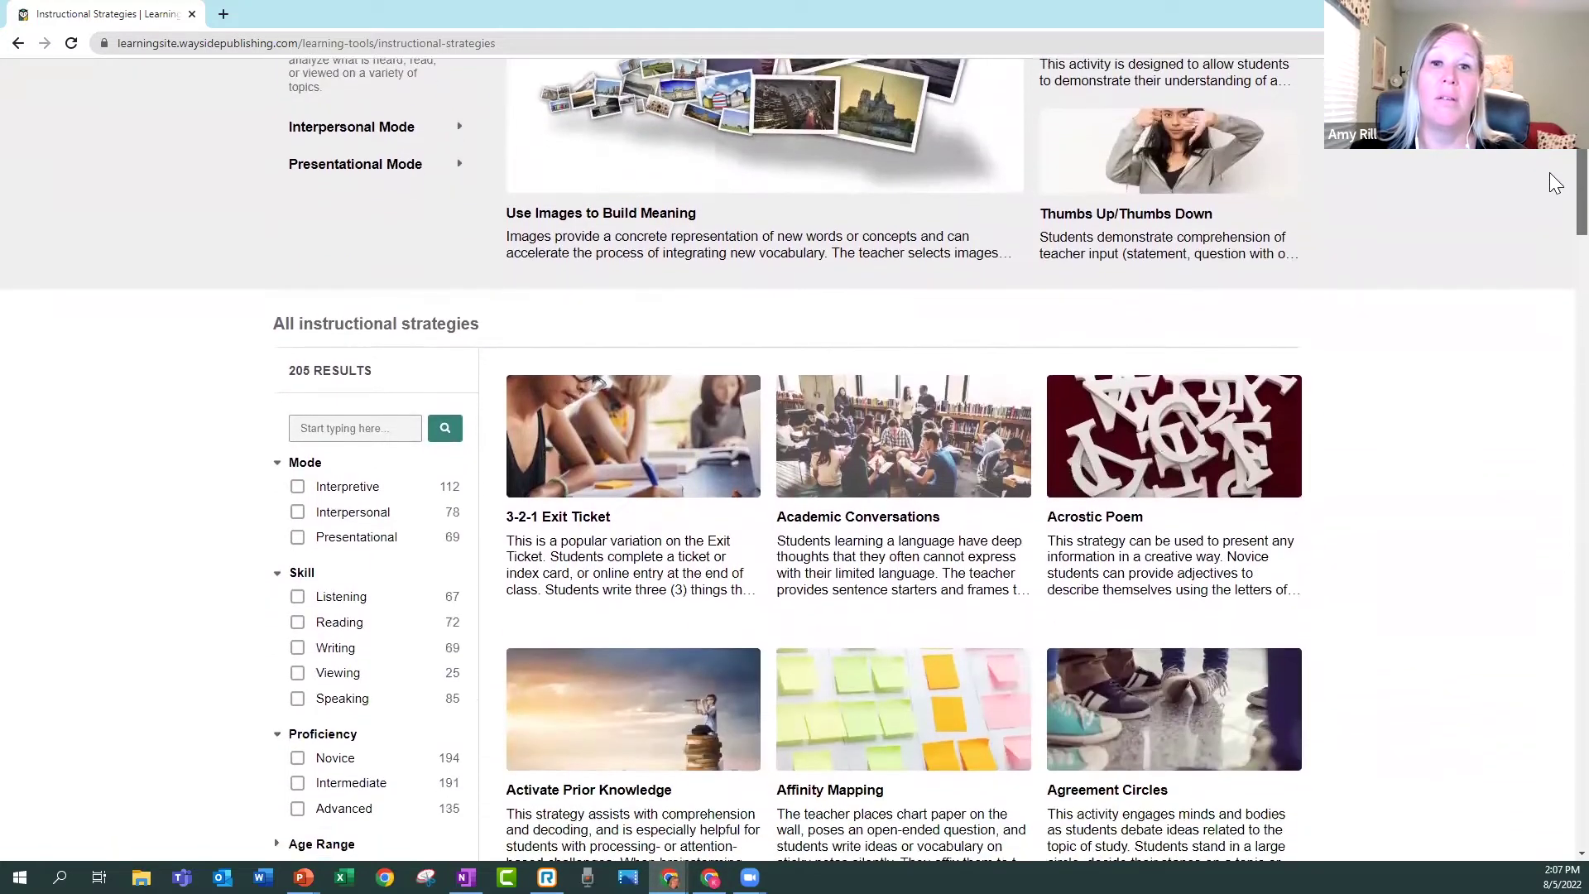
scroll(1555, 196, "down", 2)
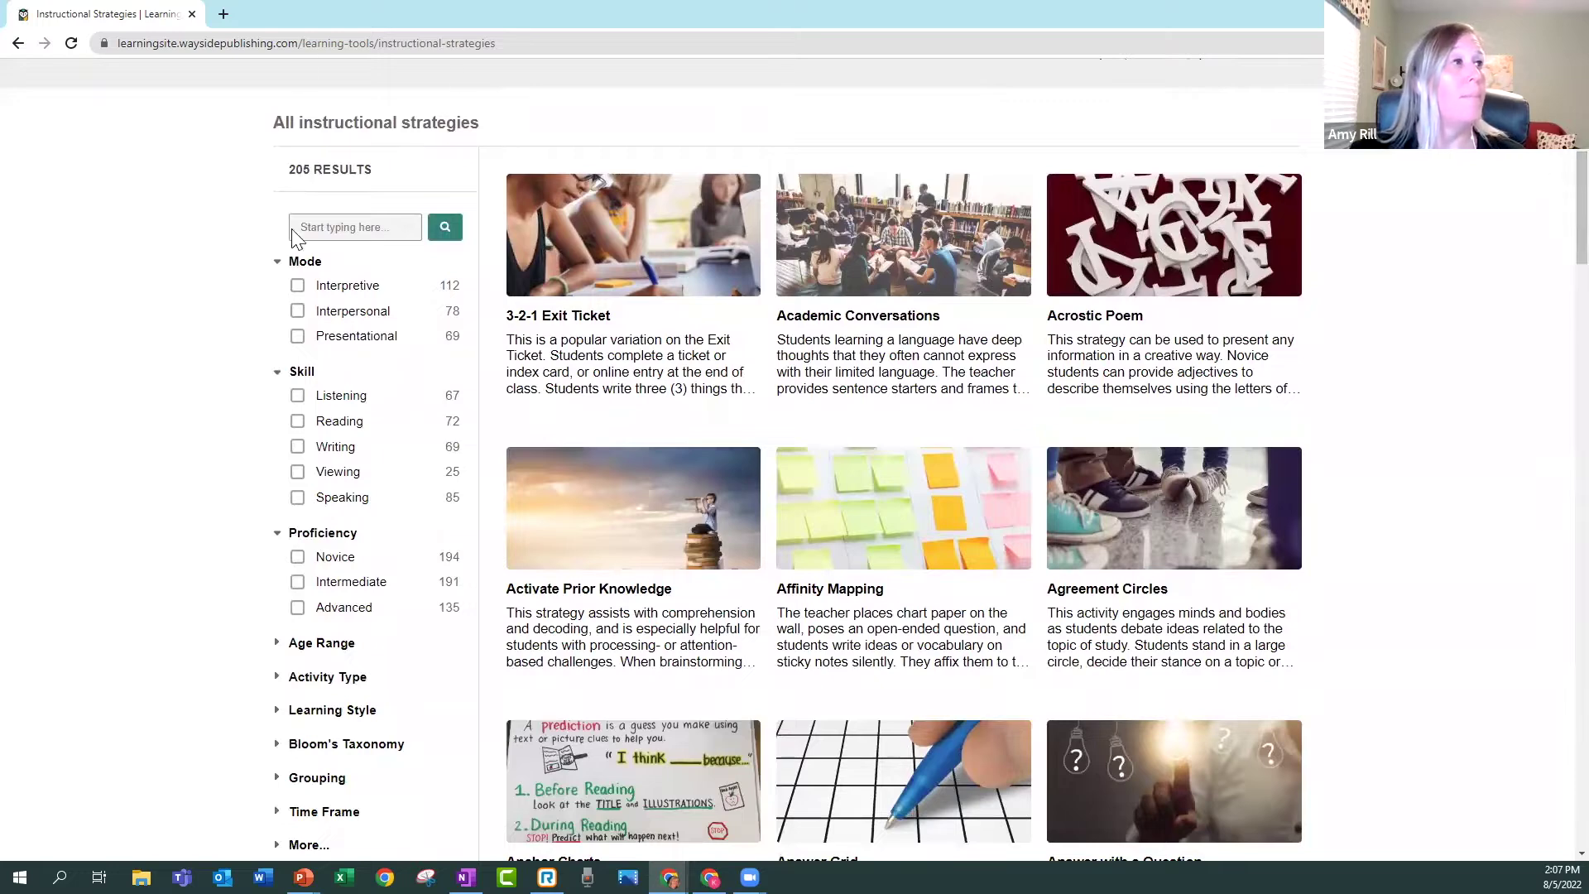
Search the instructional strategies for "story" and look through the matching strategies.
left_click(313, 227)
type("story")
key("Return")
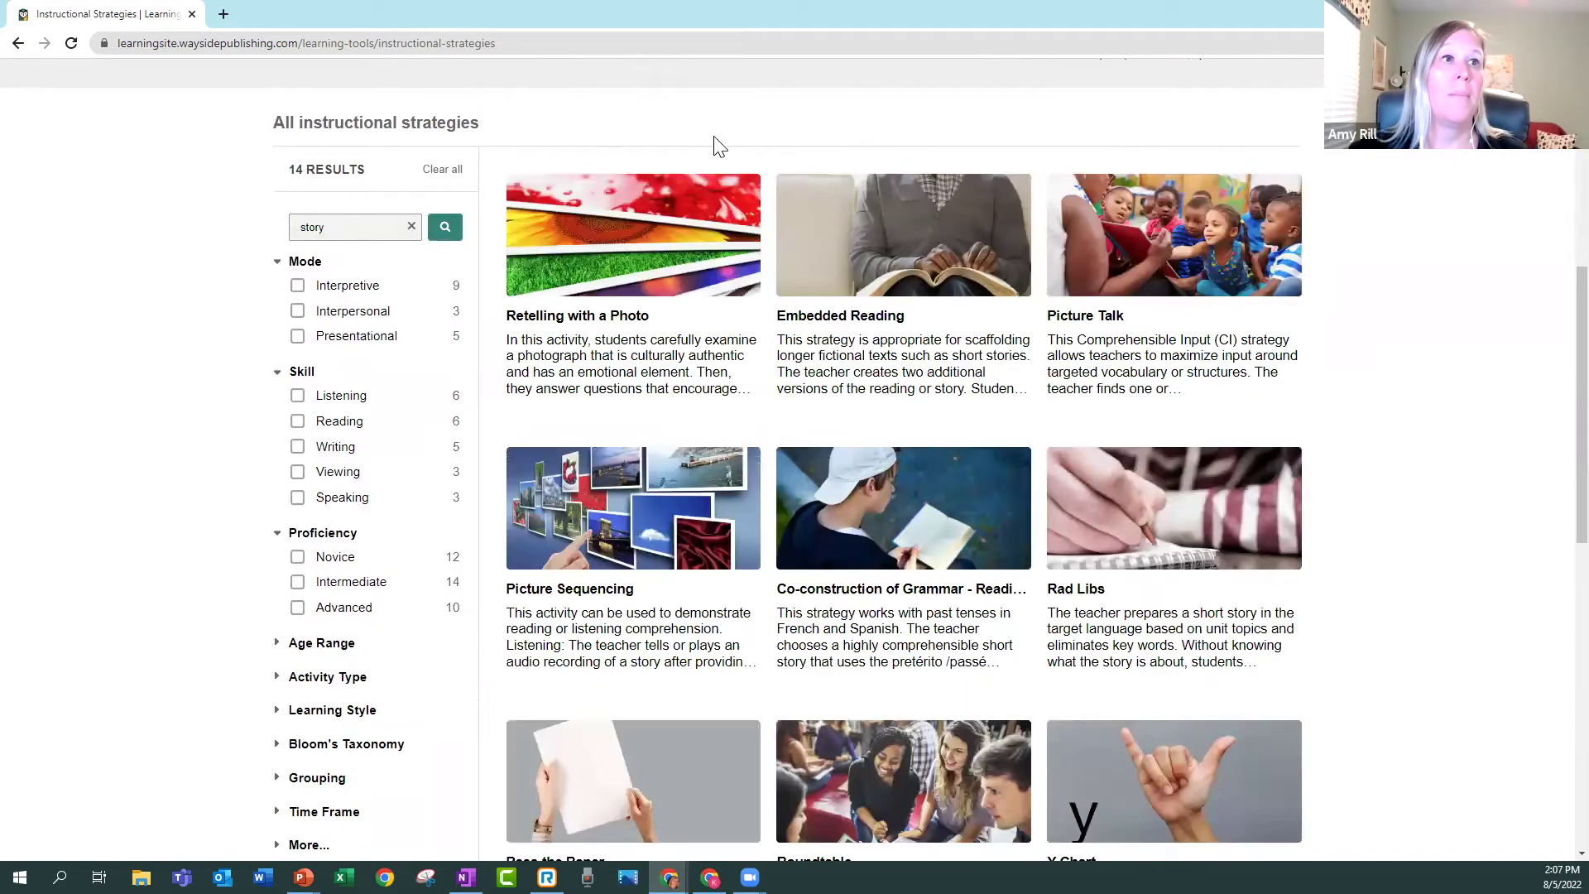
scroll(1556, 316, "down", 1)
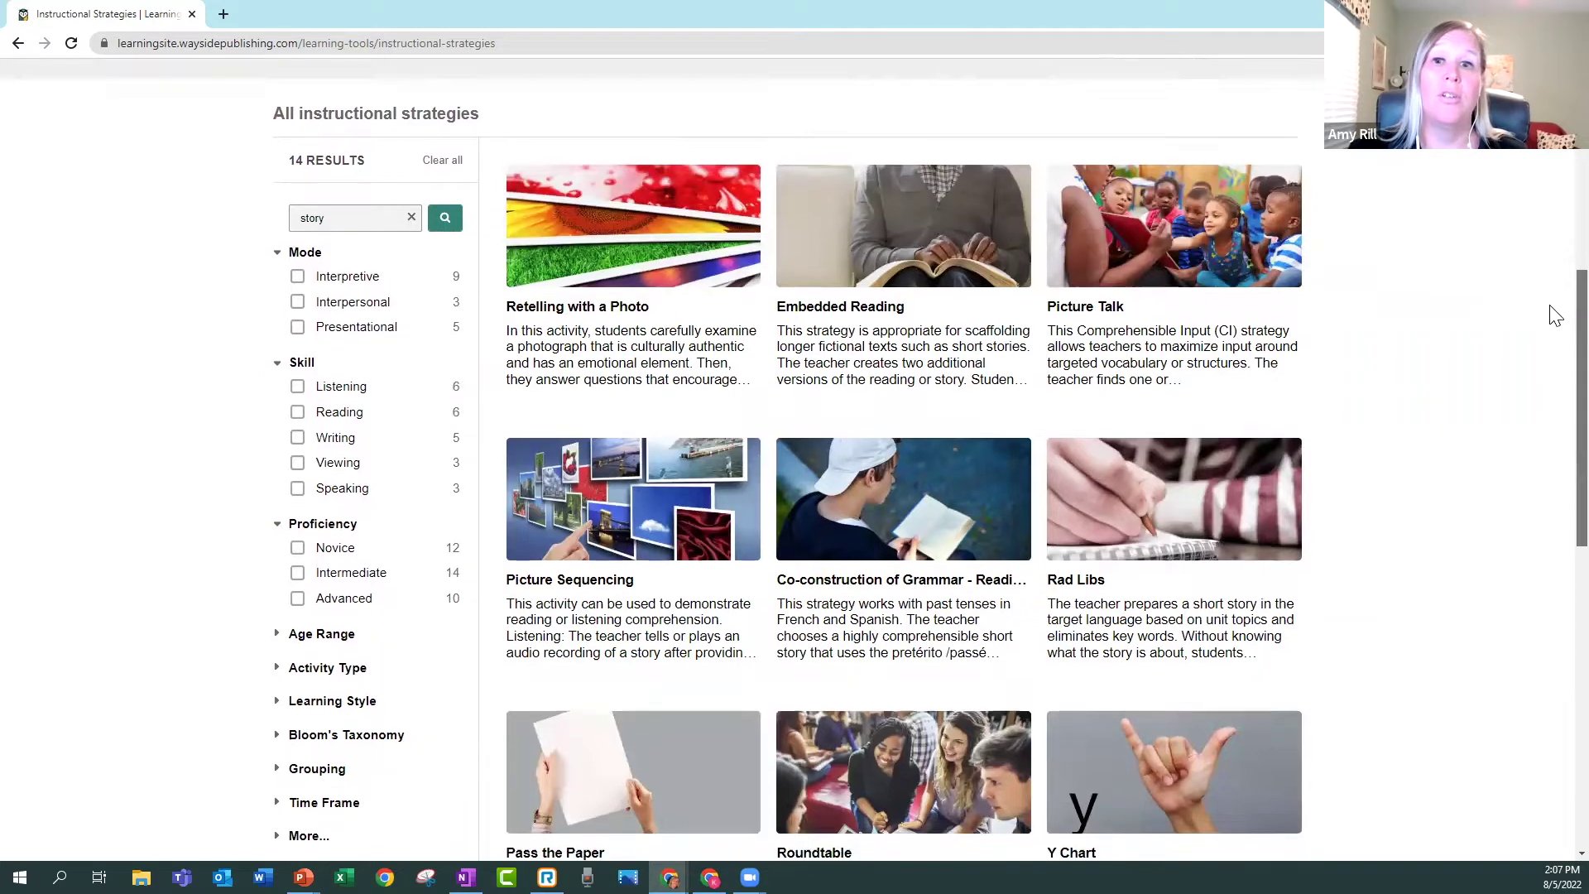
scroll(1556, 315, "down", 3)
scroll(1556, 401, "down", 5)
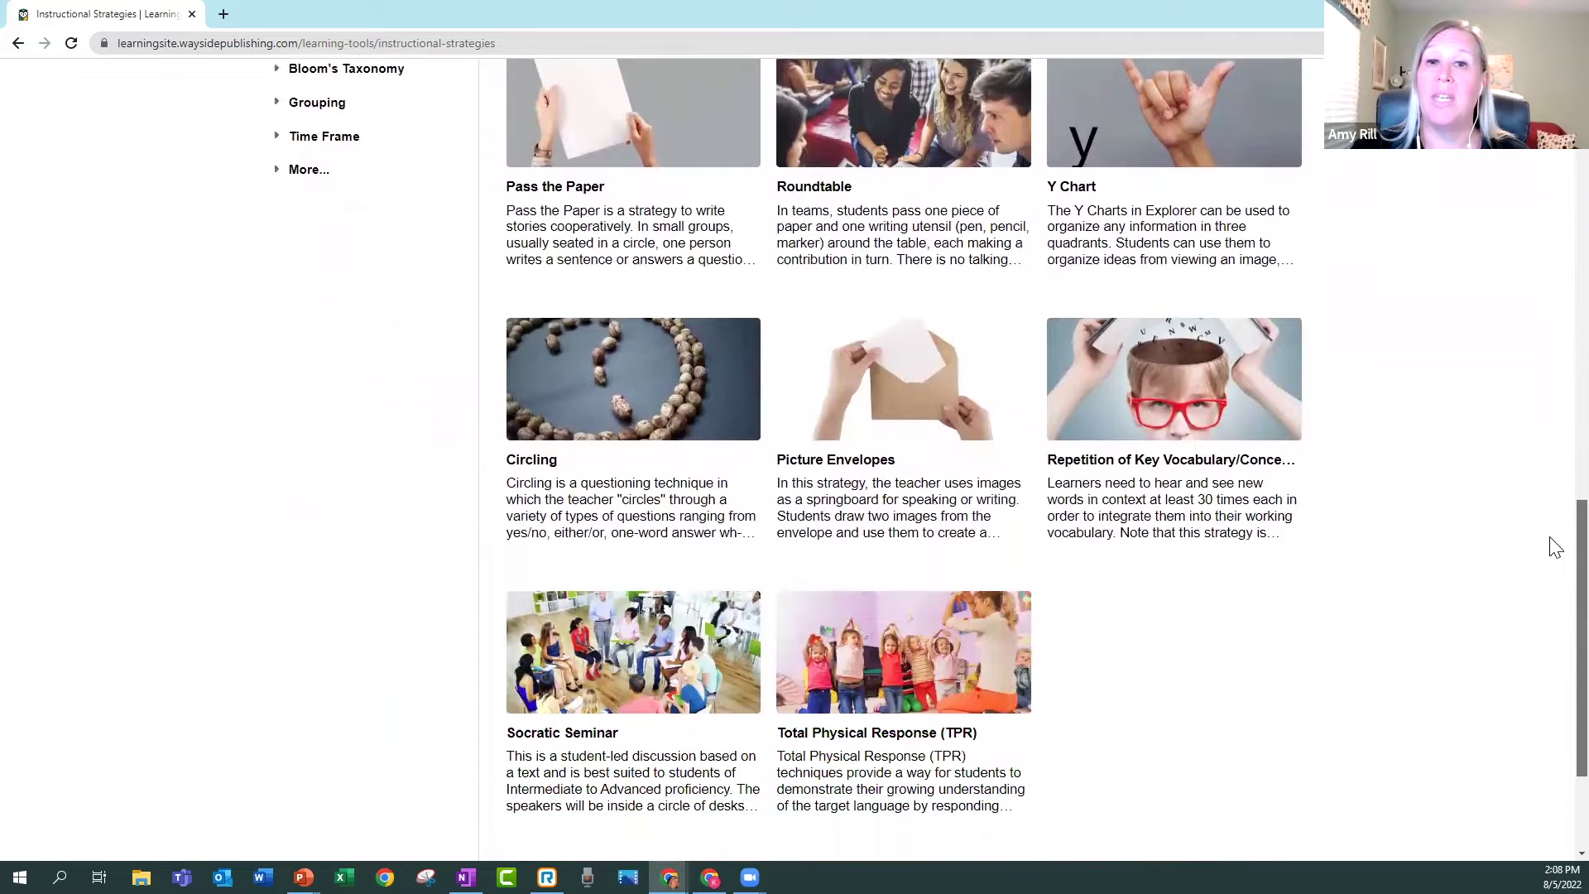
scroll(1556, 546, "down", 3)
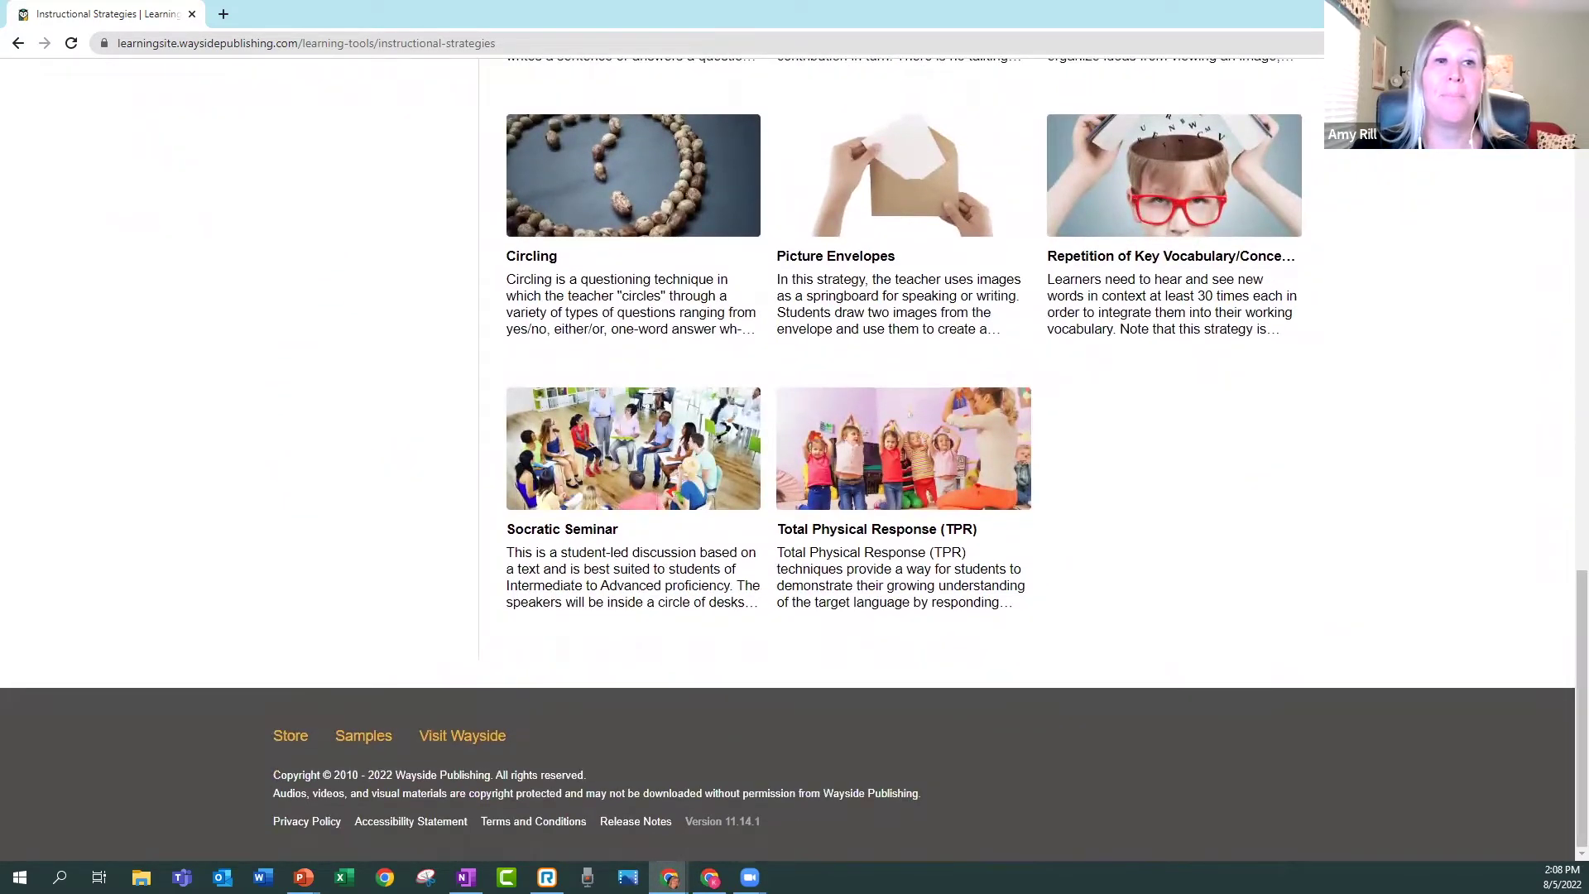
scroll(1551, 617, "up", 10)
scroll(1348, 177, "up", 7)
View the What's New release summary and the help and contact options, closing each one after viewing.
left_click(1175, 181)
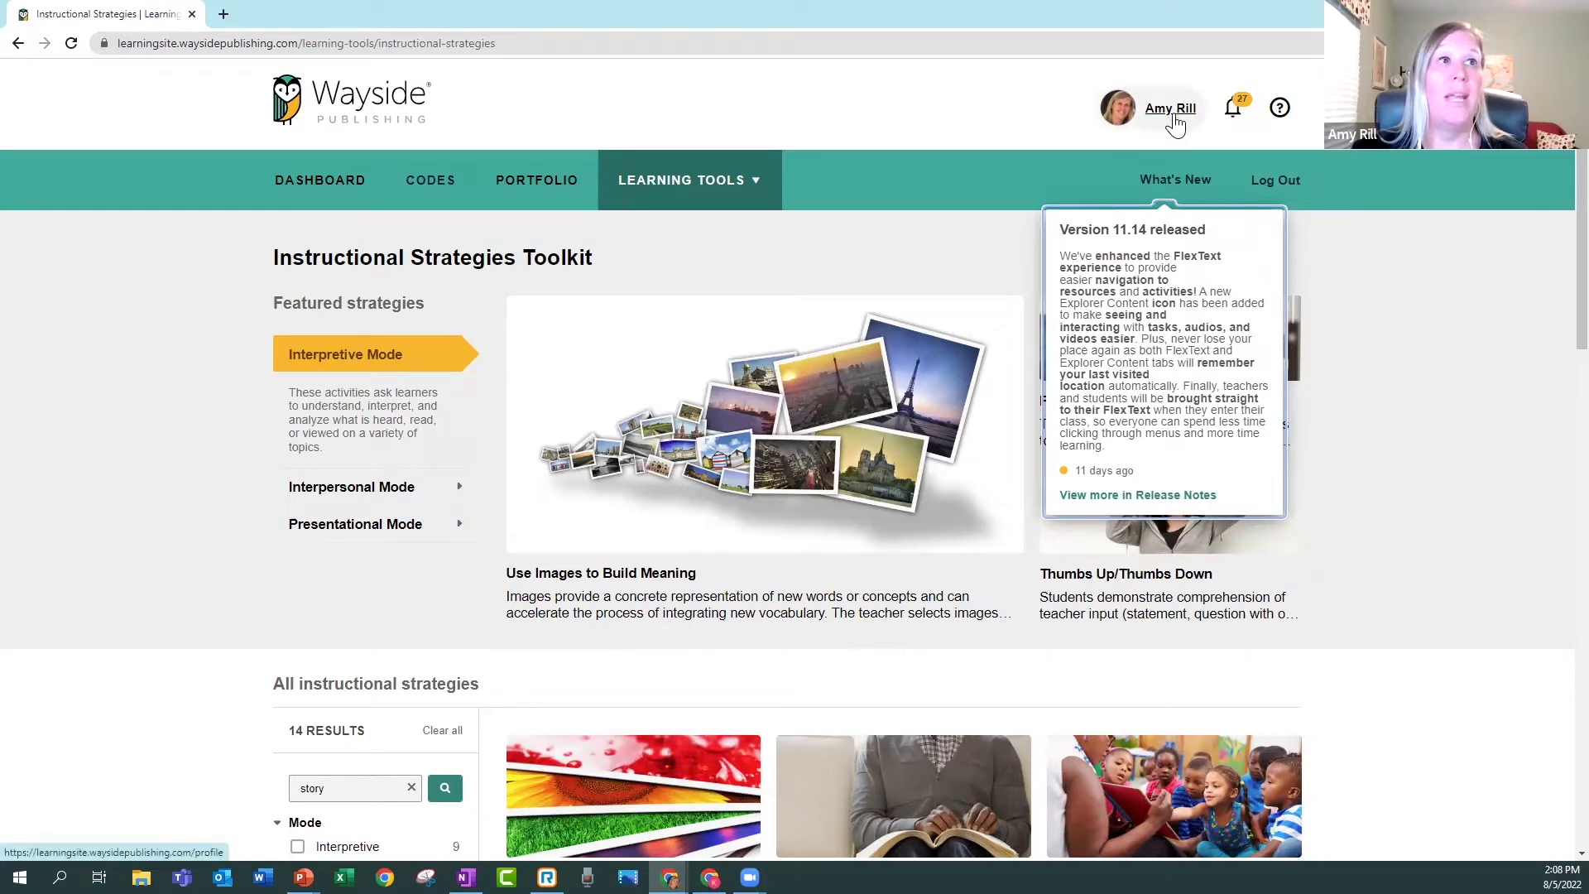
left_click(1399, 273)
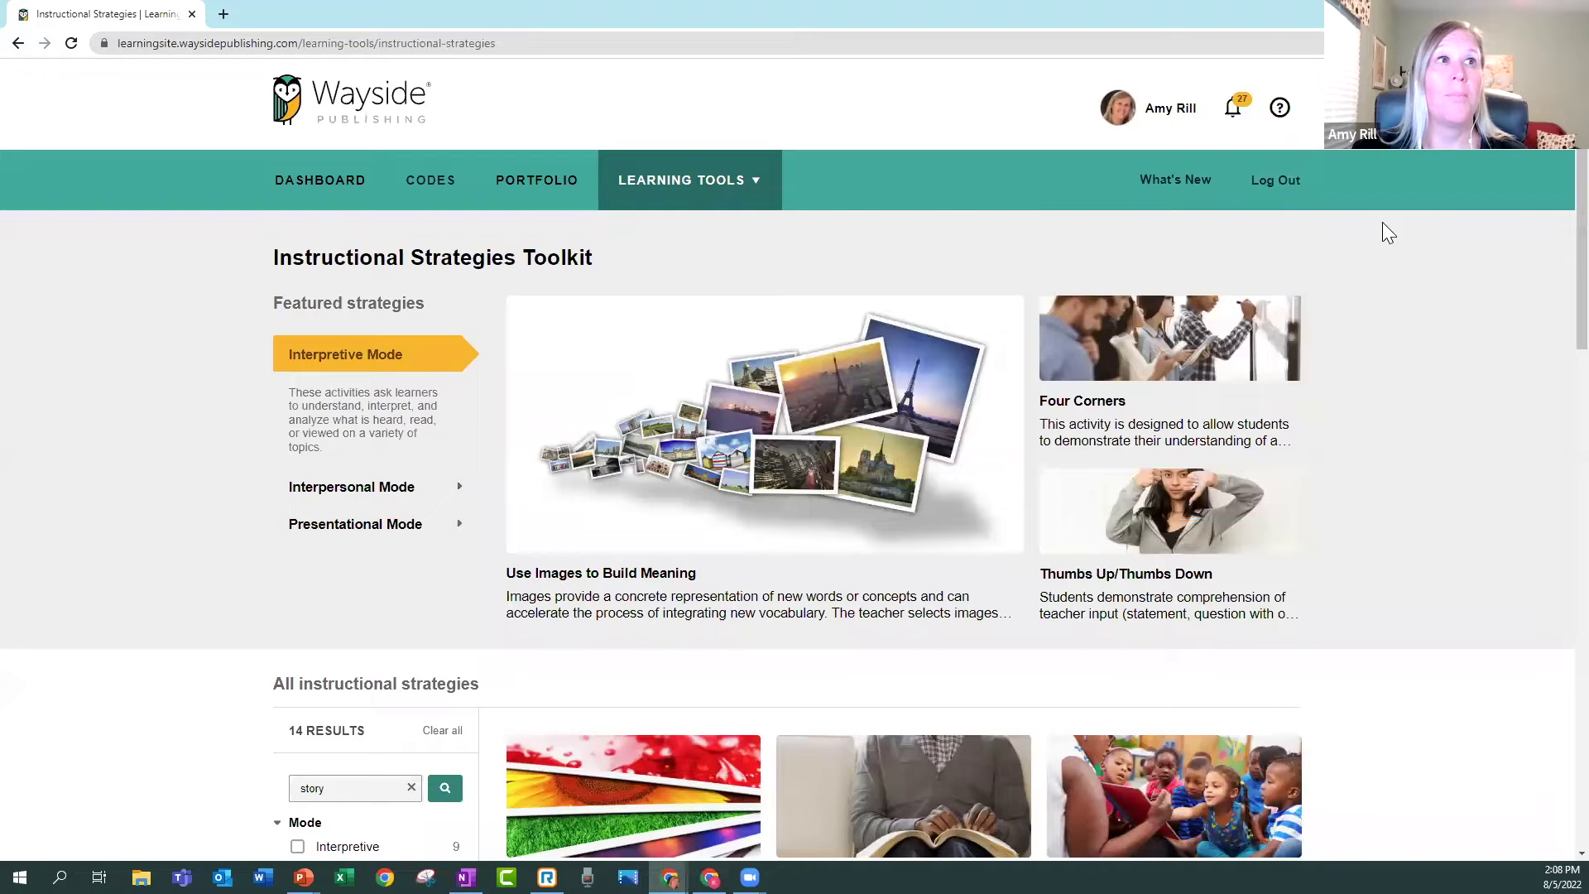
left_click(1278, 115)
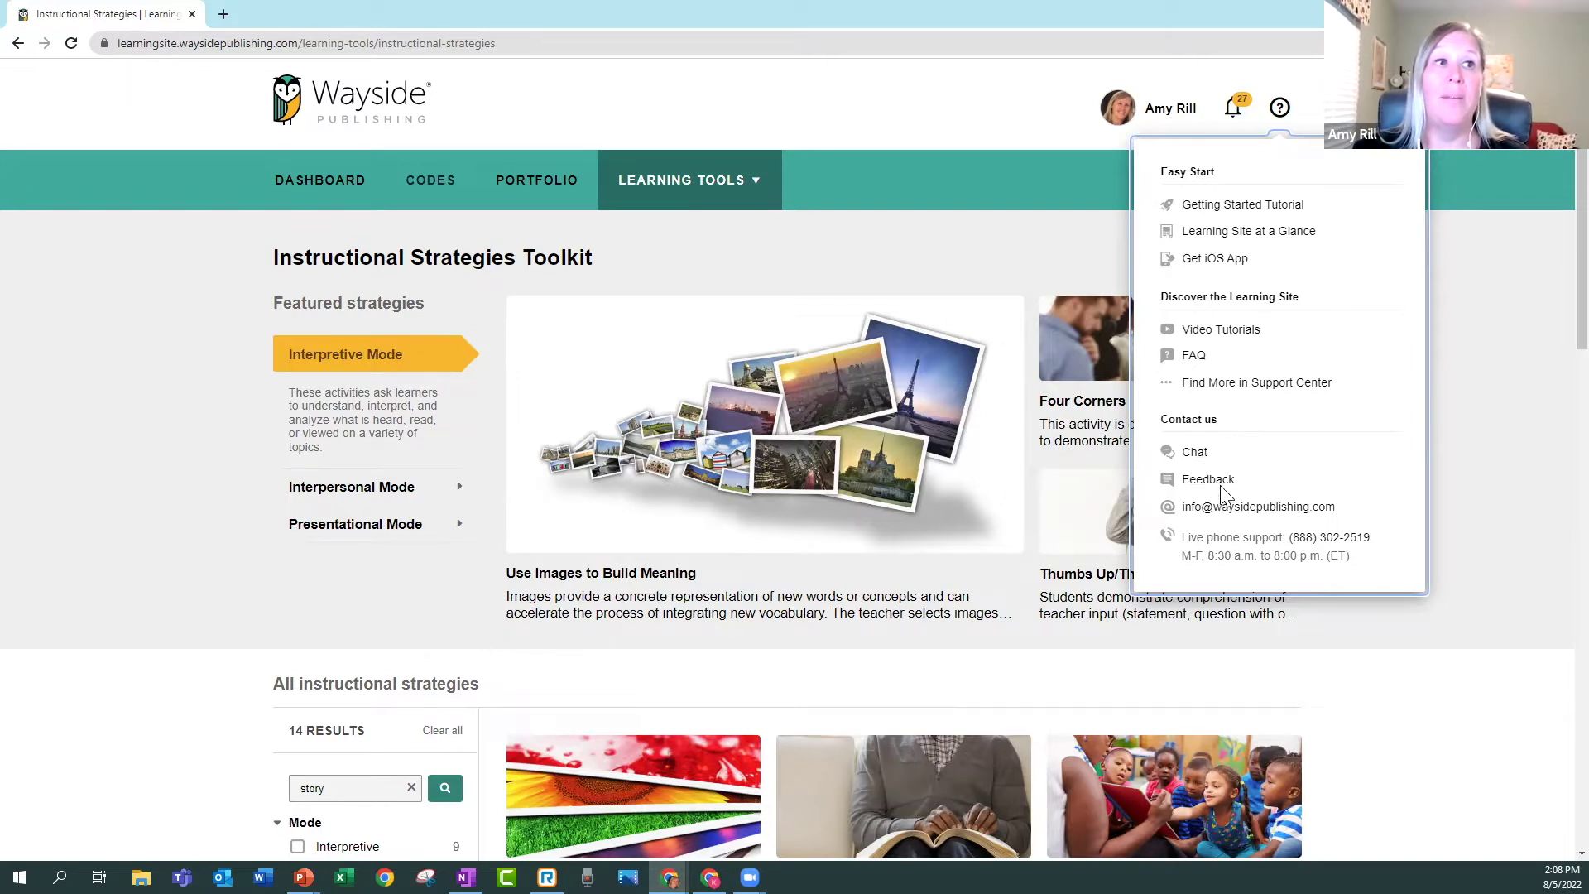
left_click(1466, 351)
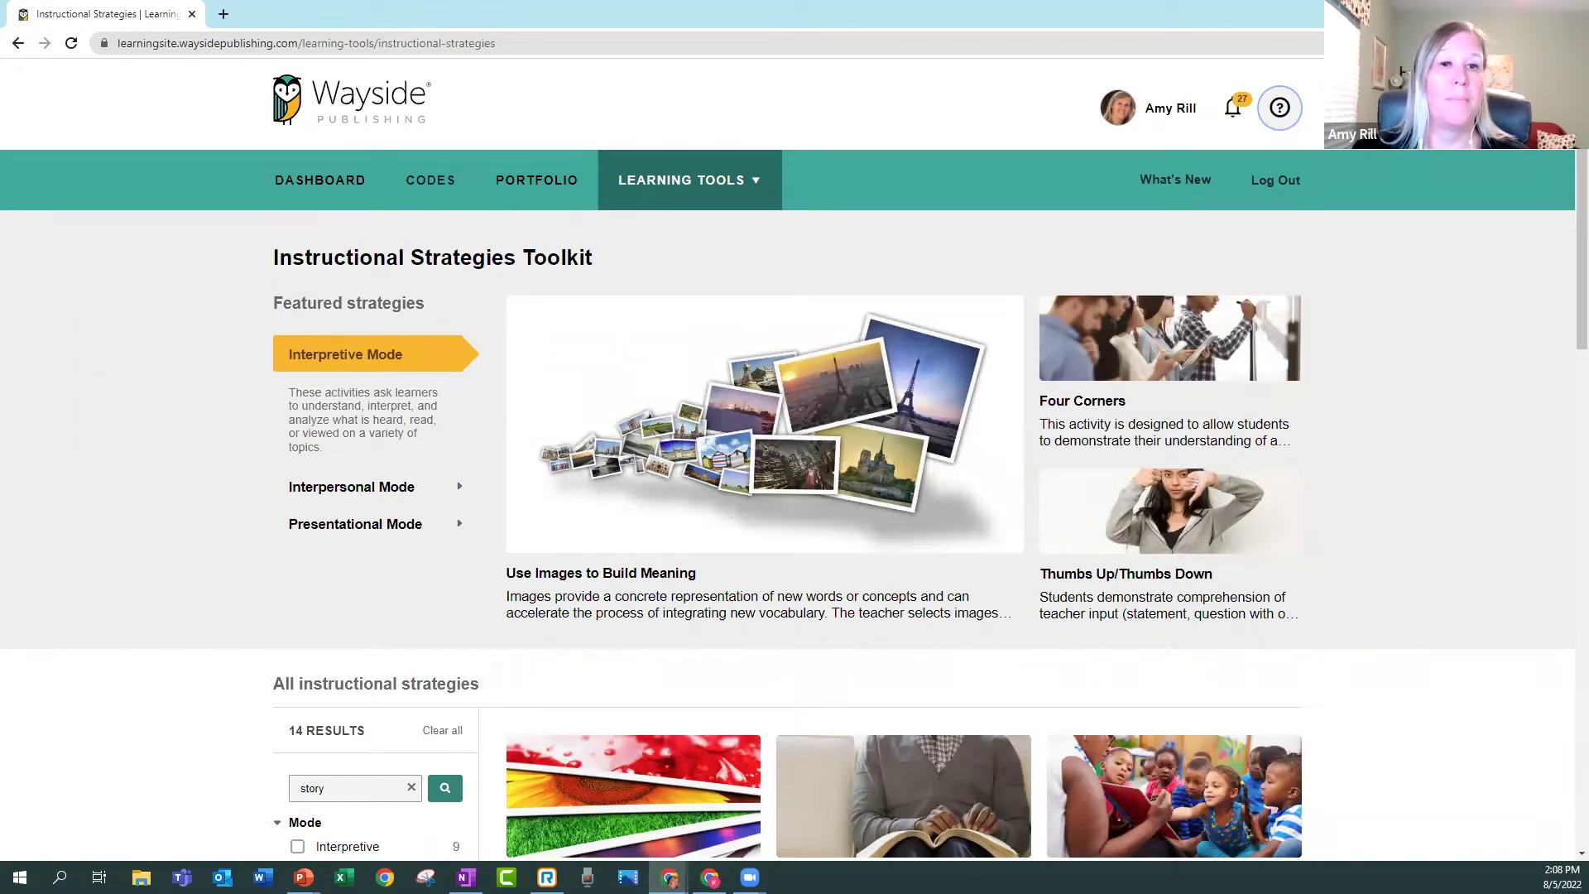
Switch to the slide presentation and advance it to the Explorer Class Overview slide.
key("alt+Tab")
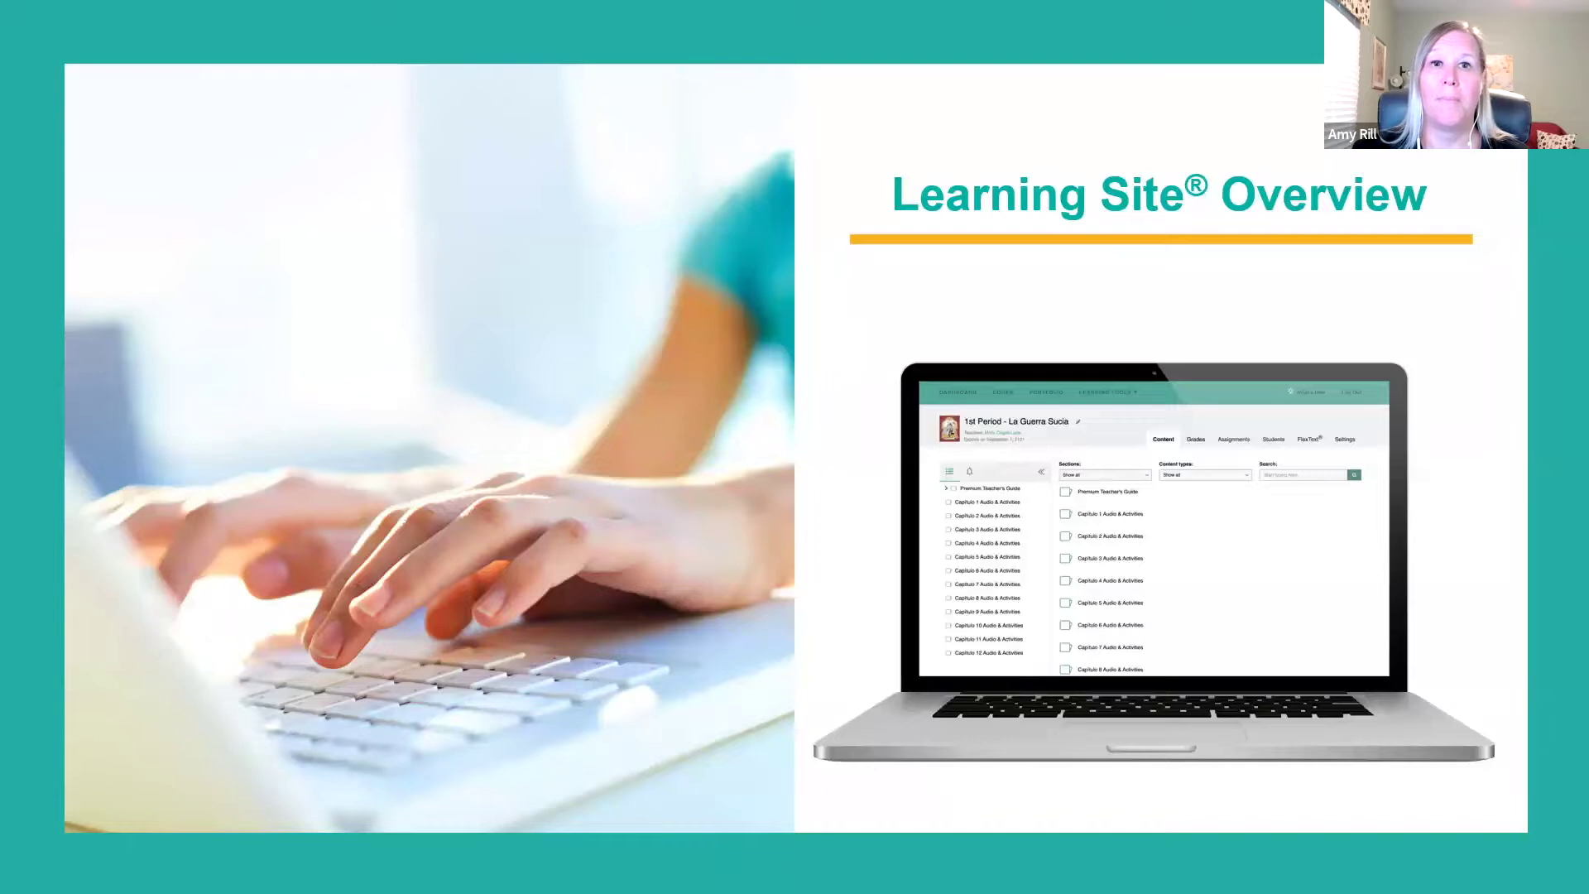
key("Right")
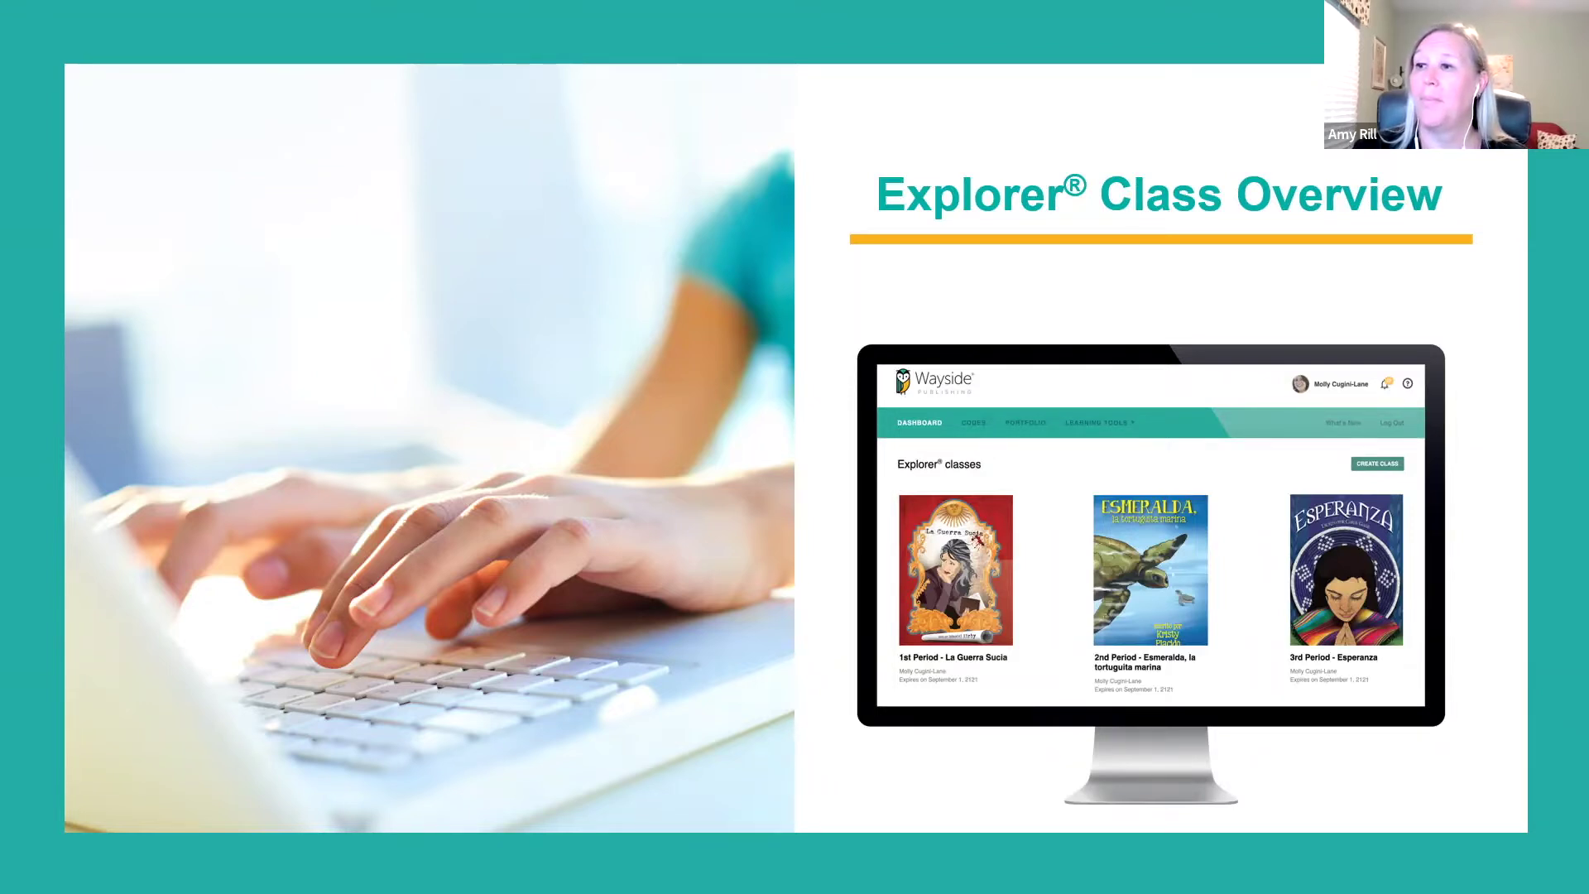
Switch back to the browser, reopen "Paco, el pingüino perdido" from the dashboard, and show its FlexText chapter list.
key("alt+Tab")
left_click(332, 187)
left_click(1191, 442)
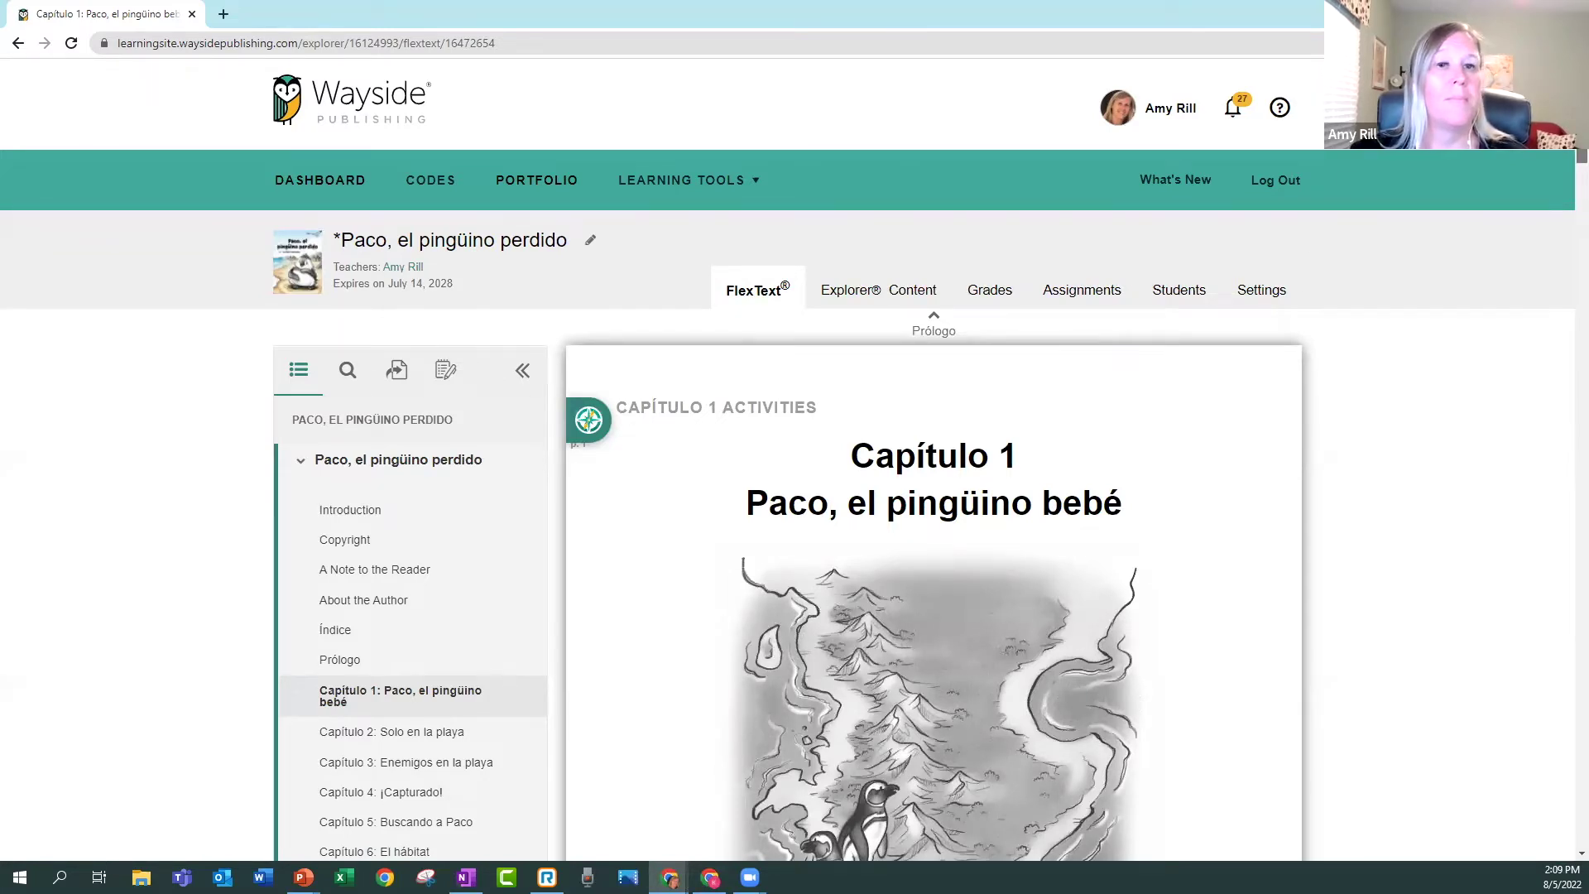
scroll(933, 530, "down", 1)
scroll(934, 530, "down", 3)
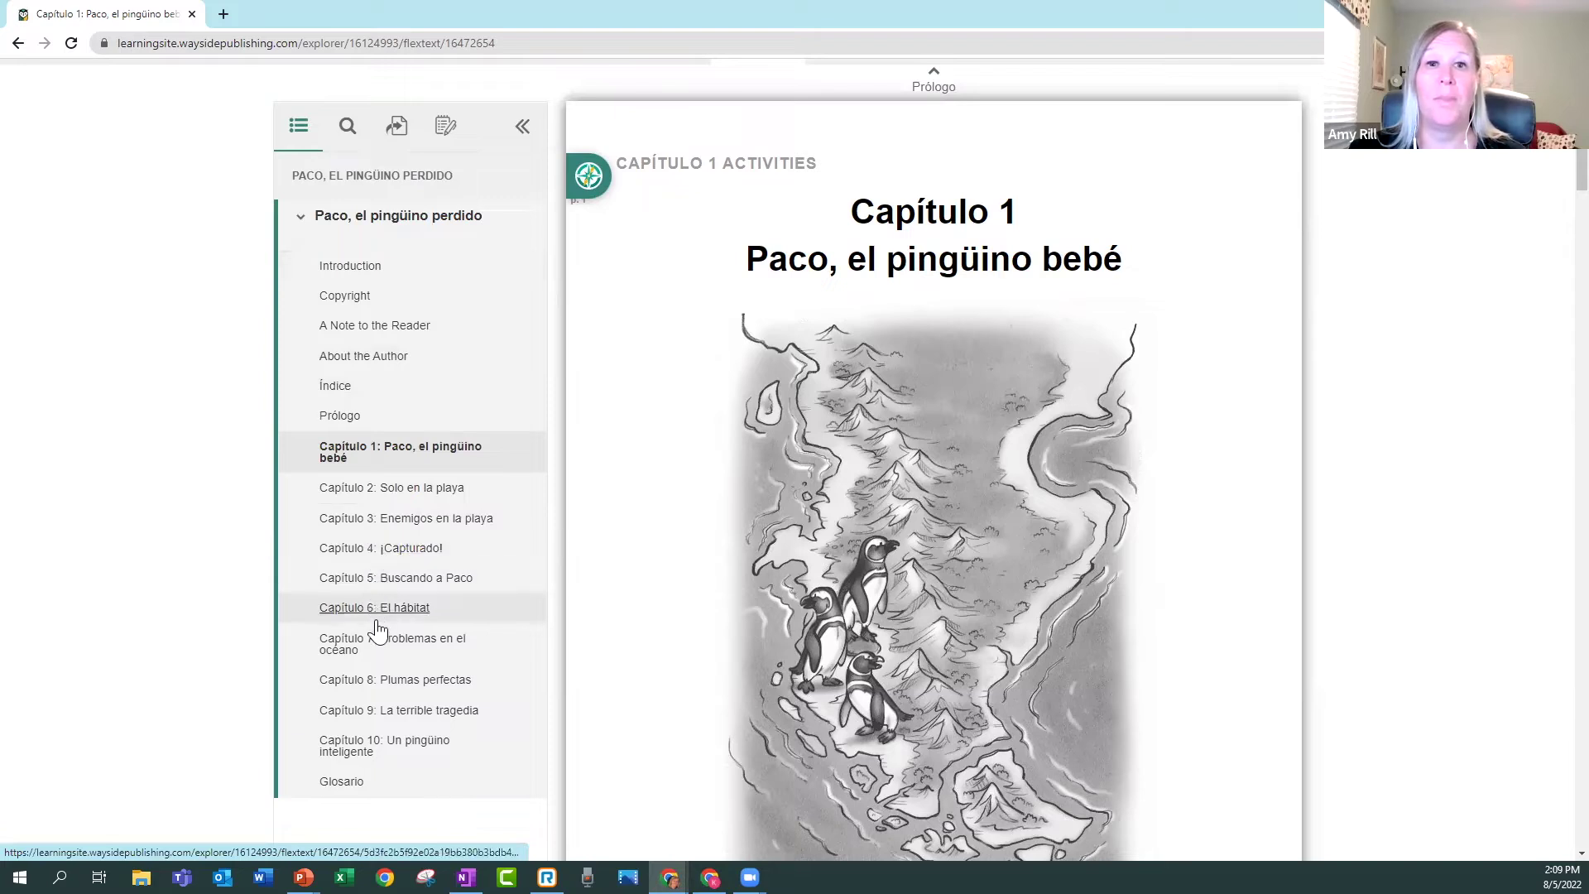
Search the FlexText for "comida" and look through the highlighted occurrences in Capítulo 1.
left_click(346, 130)
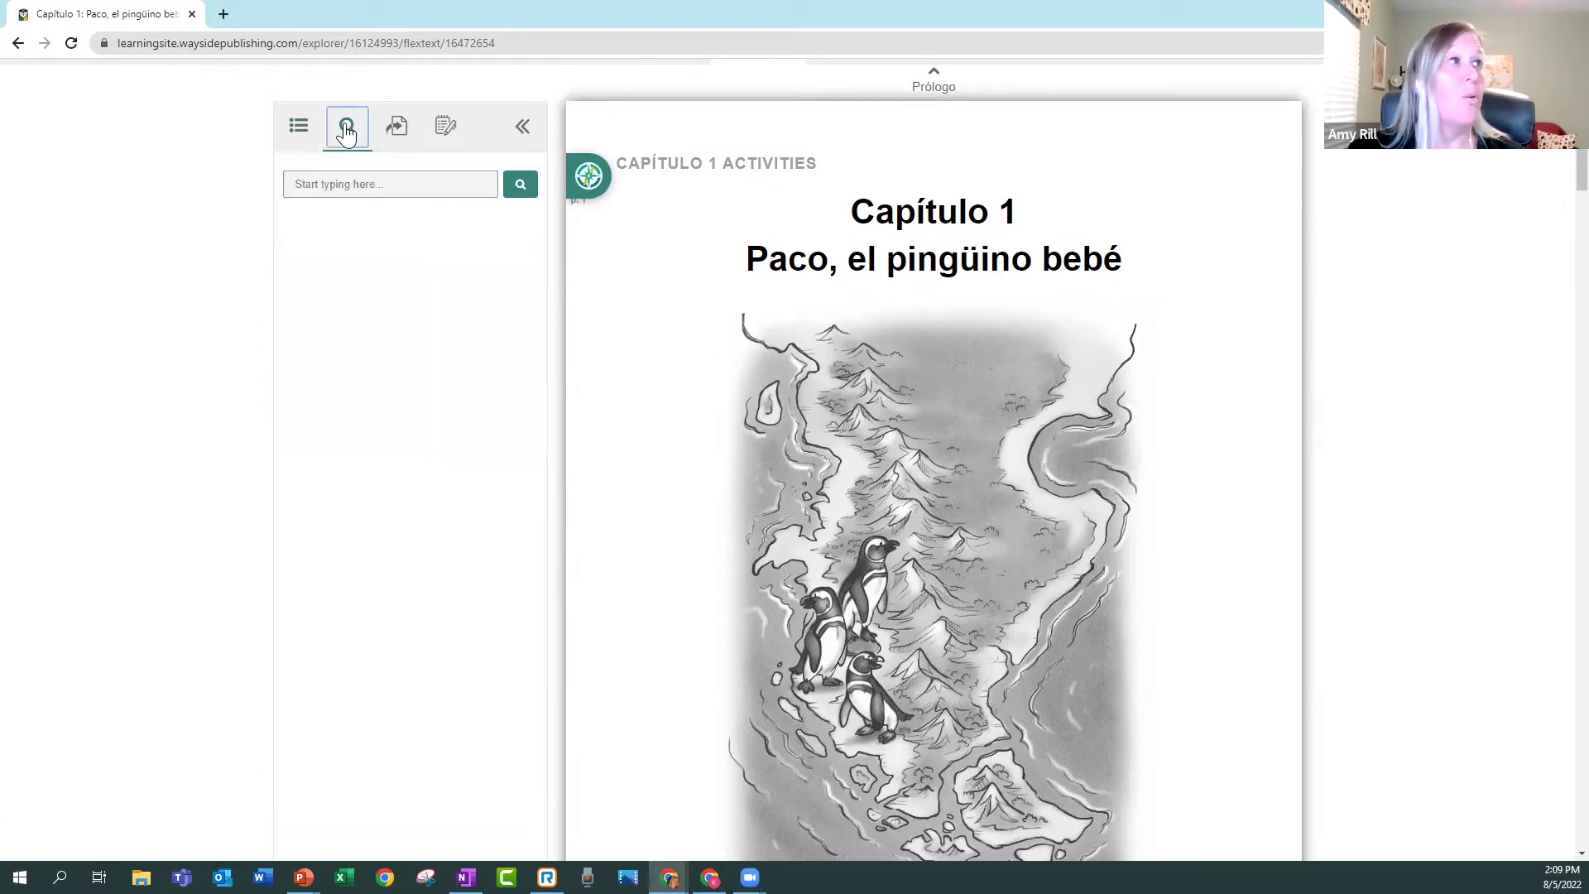
left_click(370, 184)
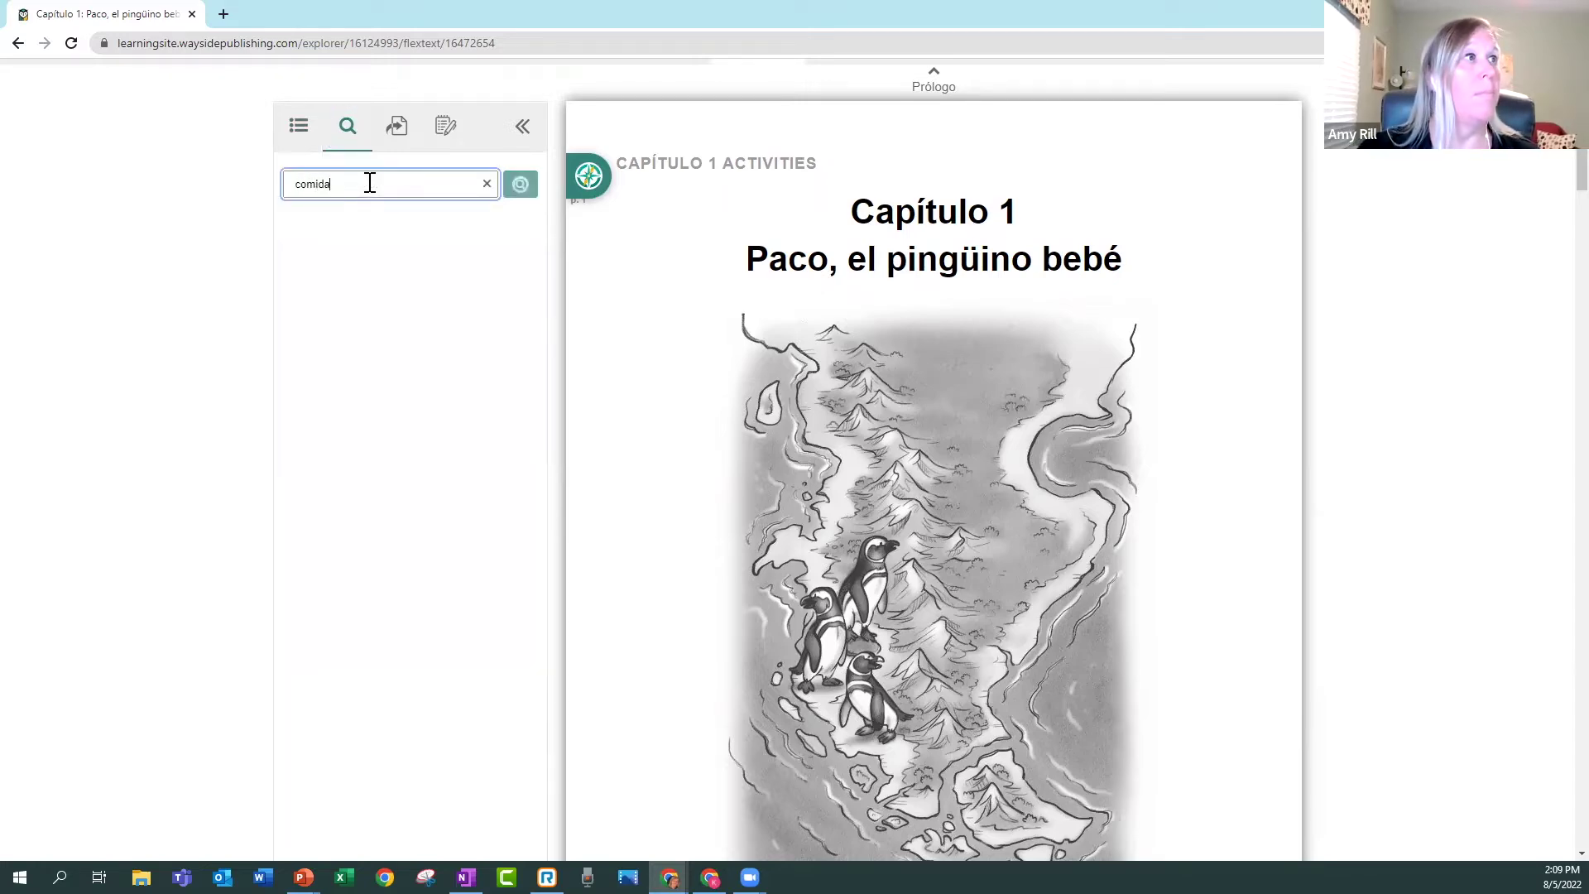
type("comida")
key("Return")
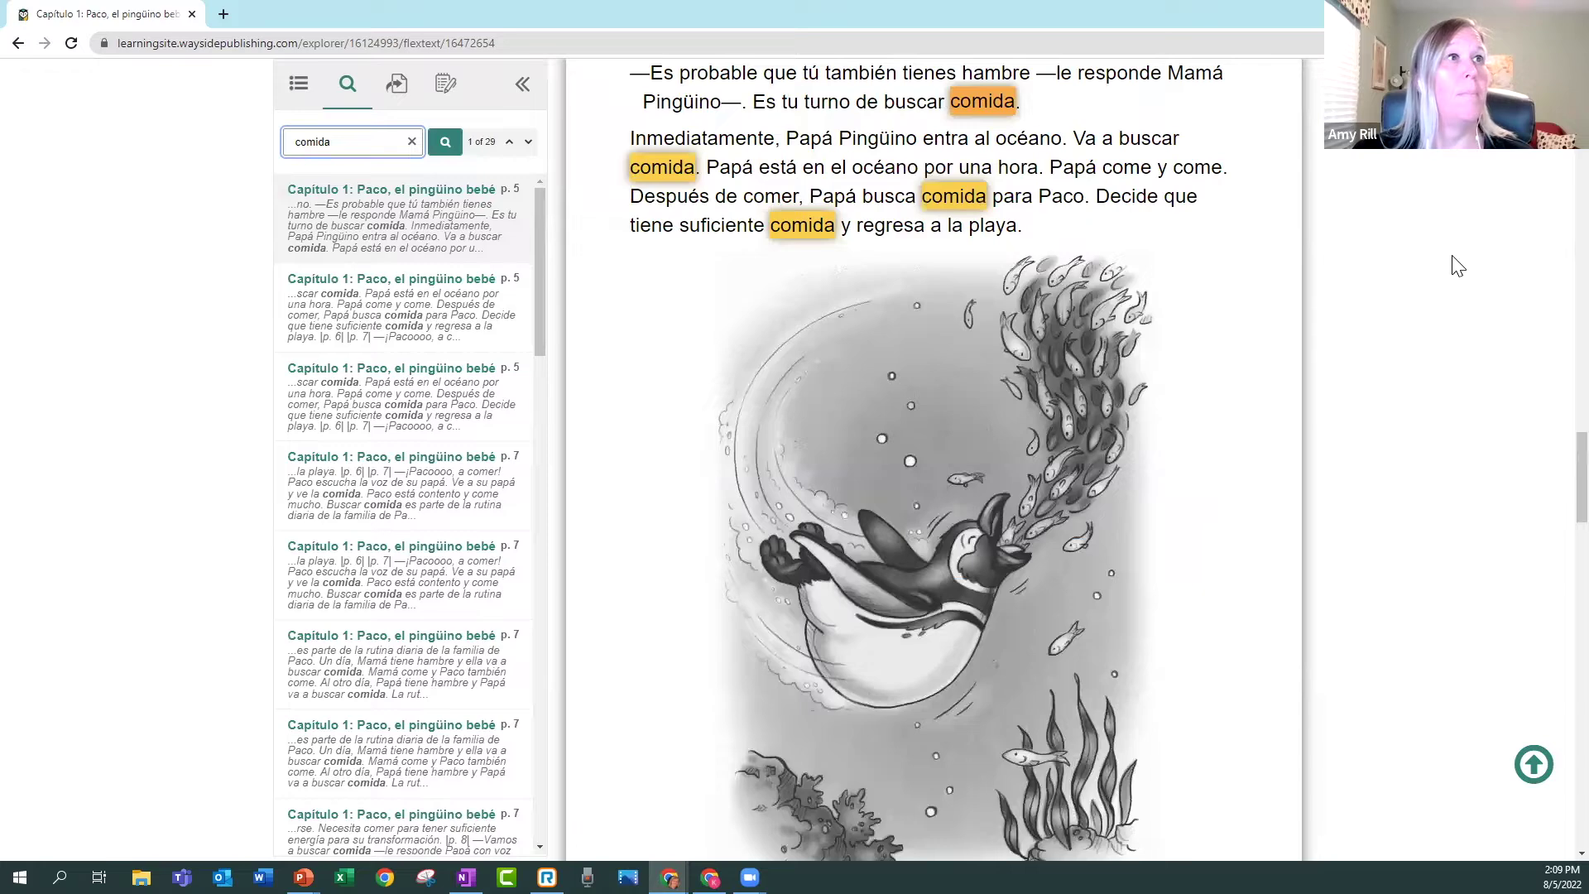
scroll(1459, 265, "down", 15)
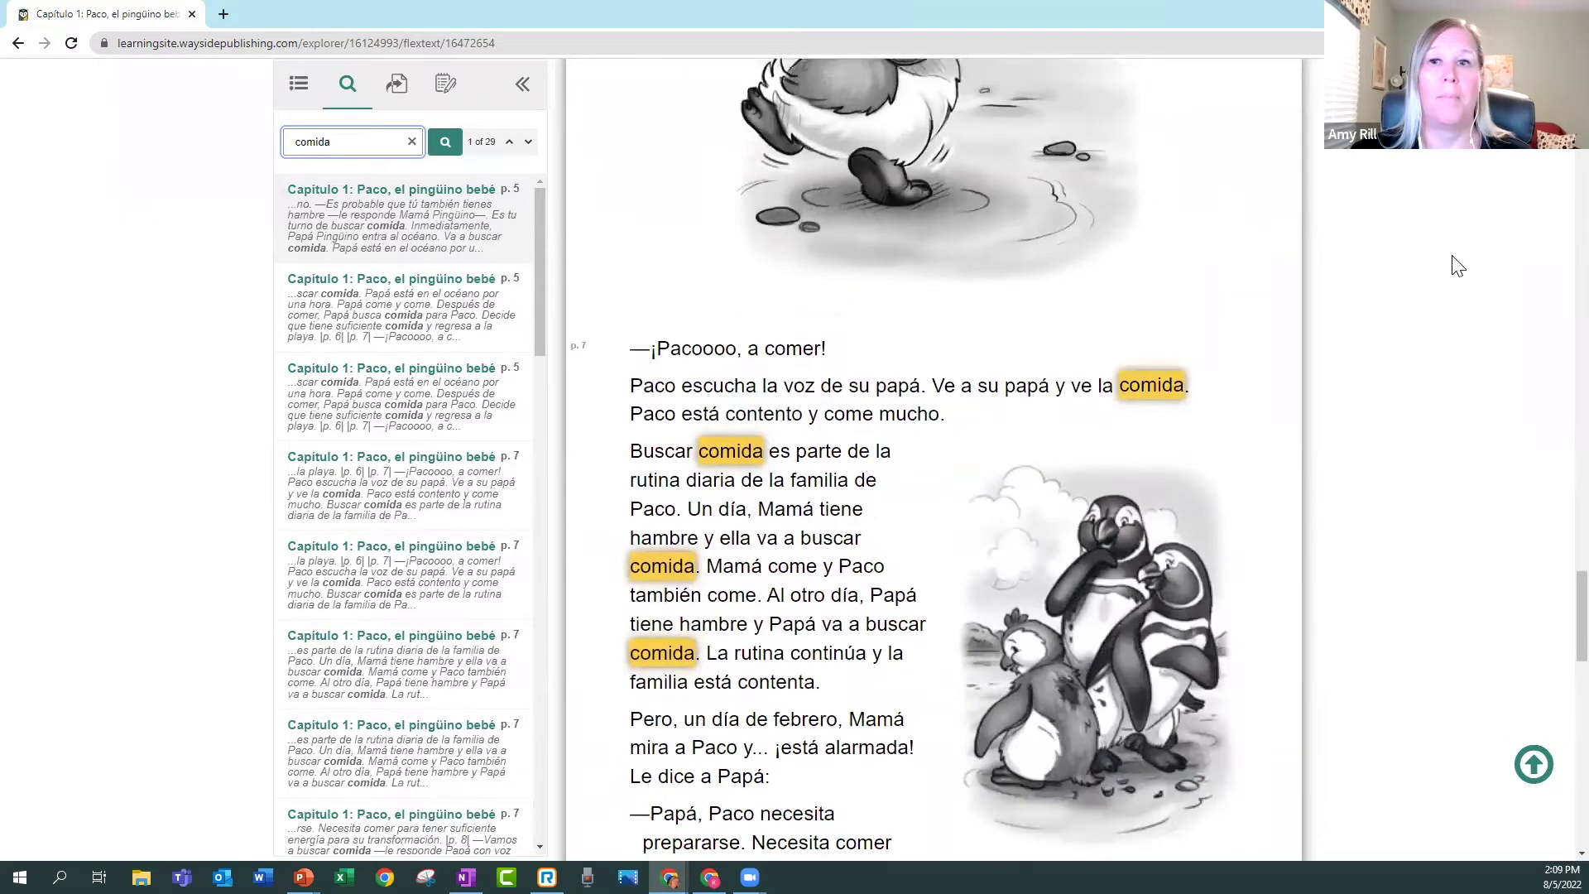
scroll(1459, 266, "down", 3)
Jump to page 28 of the FlexText.
left_click(396, 90)
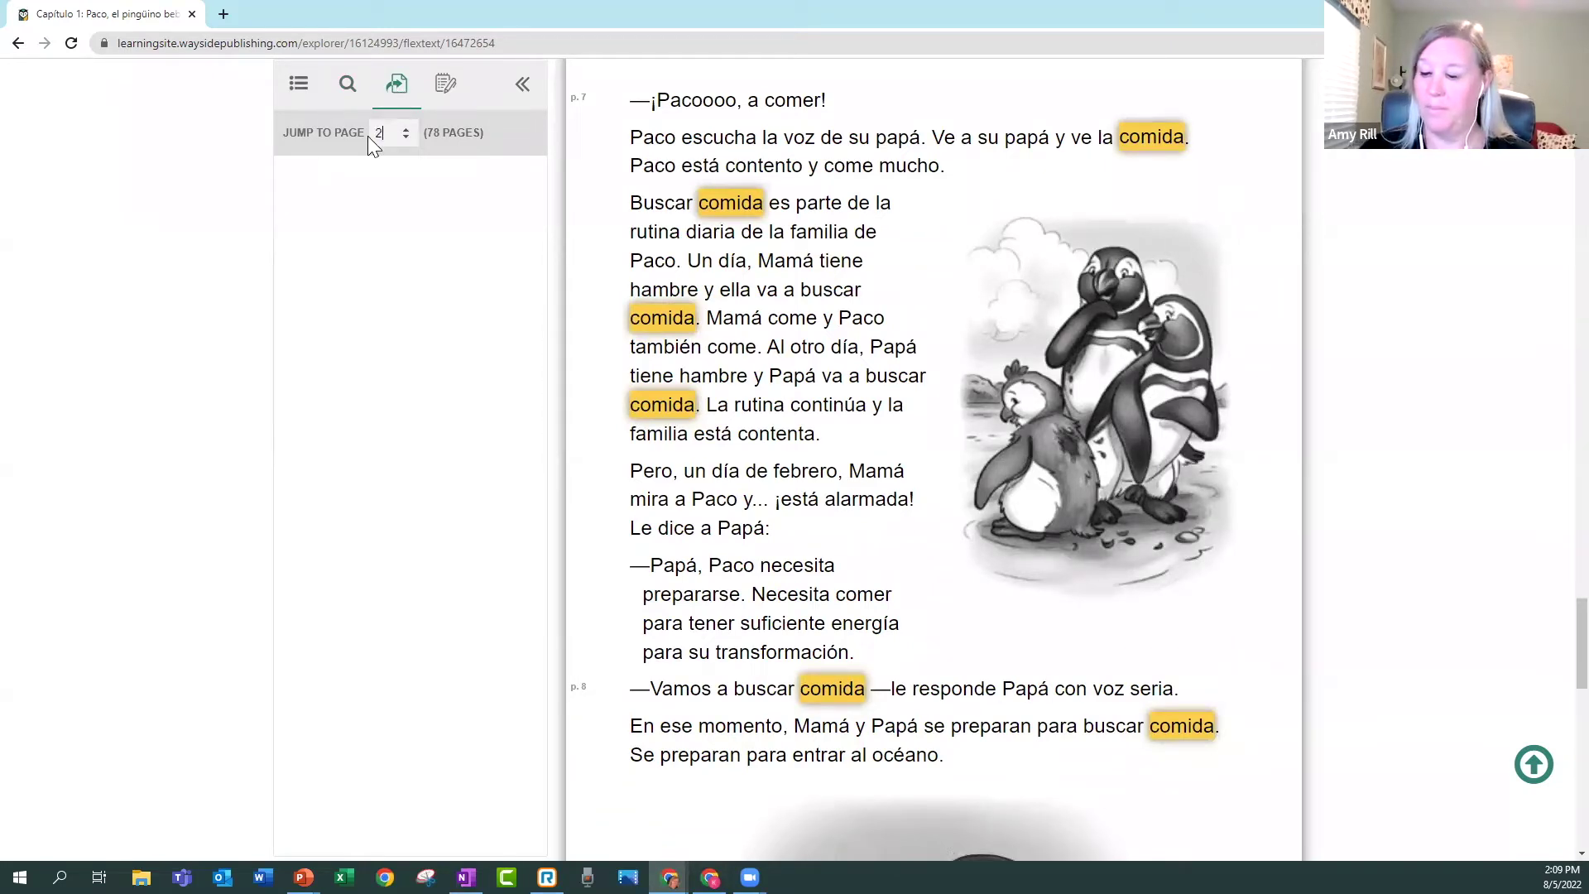
type("8")
key("Return")
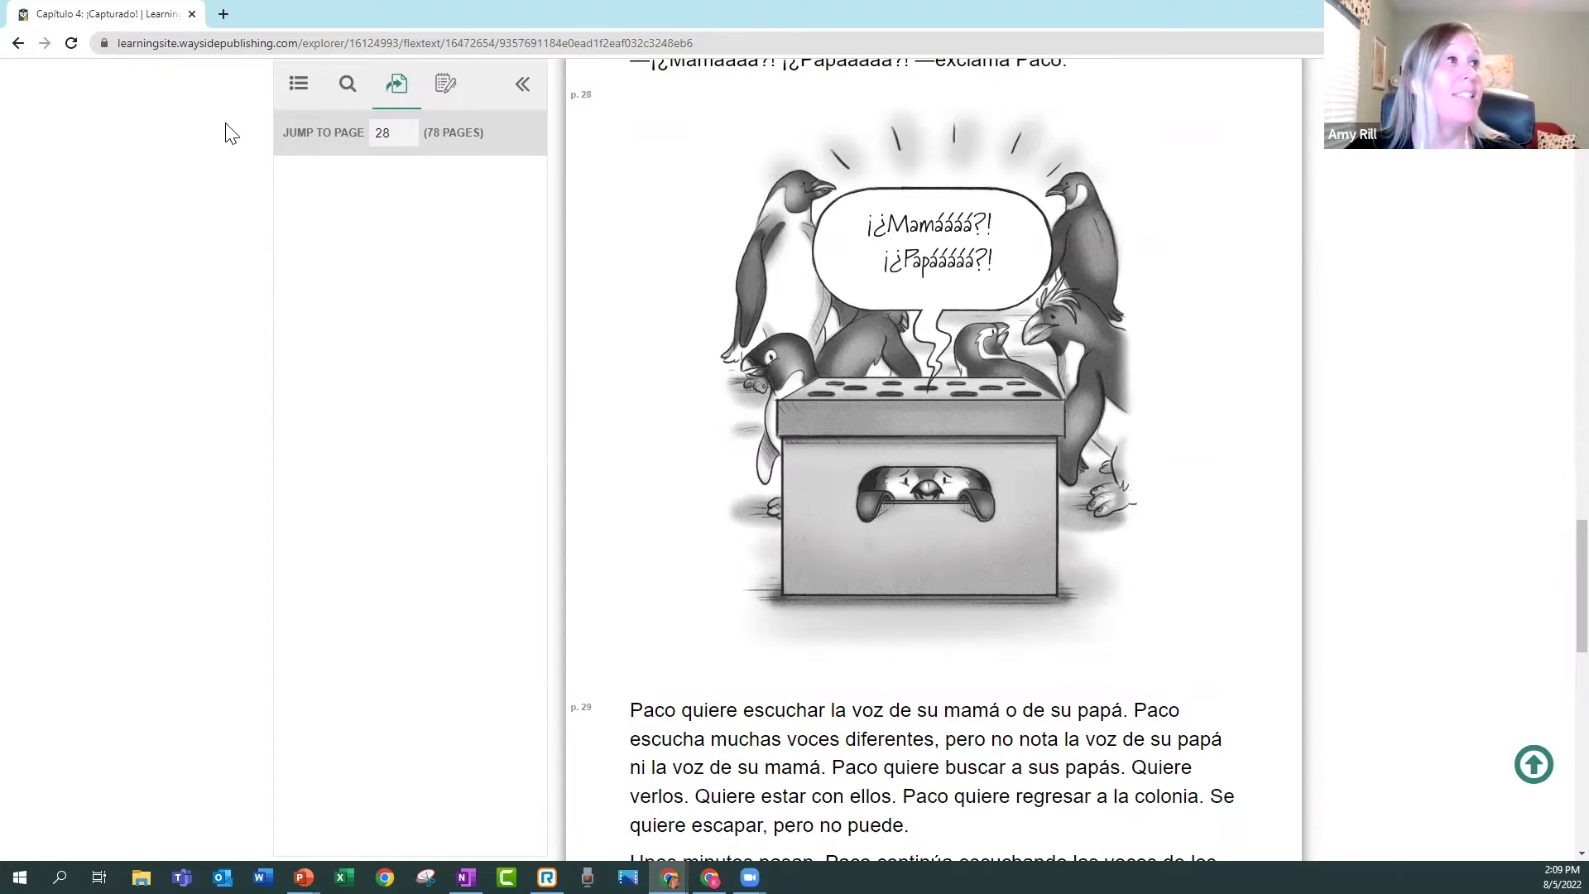
Open the FlexText notes list and visit the notes on "está contenta", "viven en las islas Galápagos" and "tiene miedo".
left_click(445, 89)
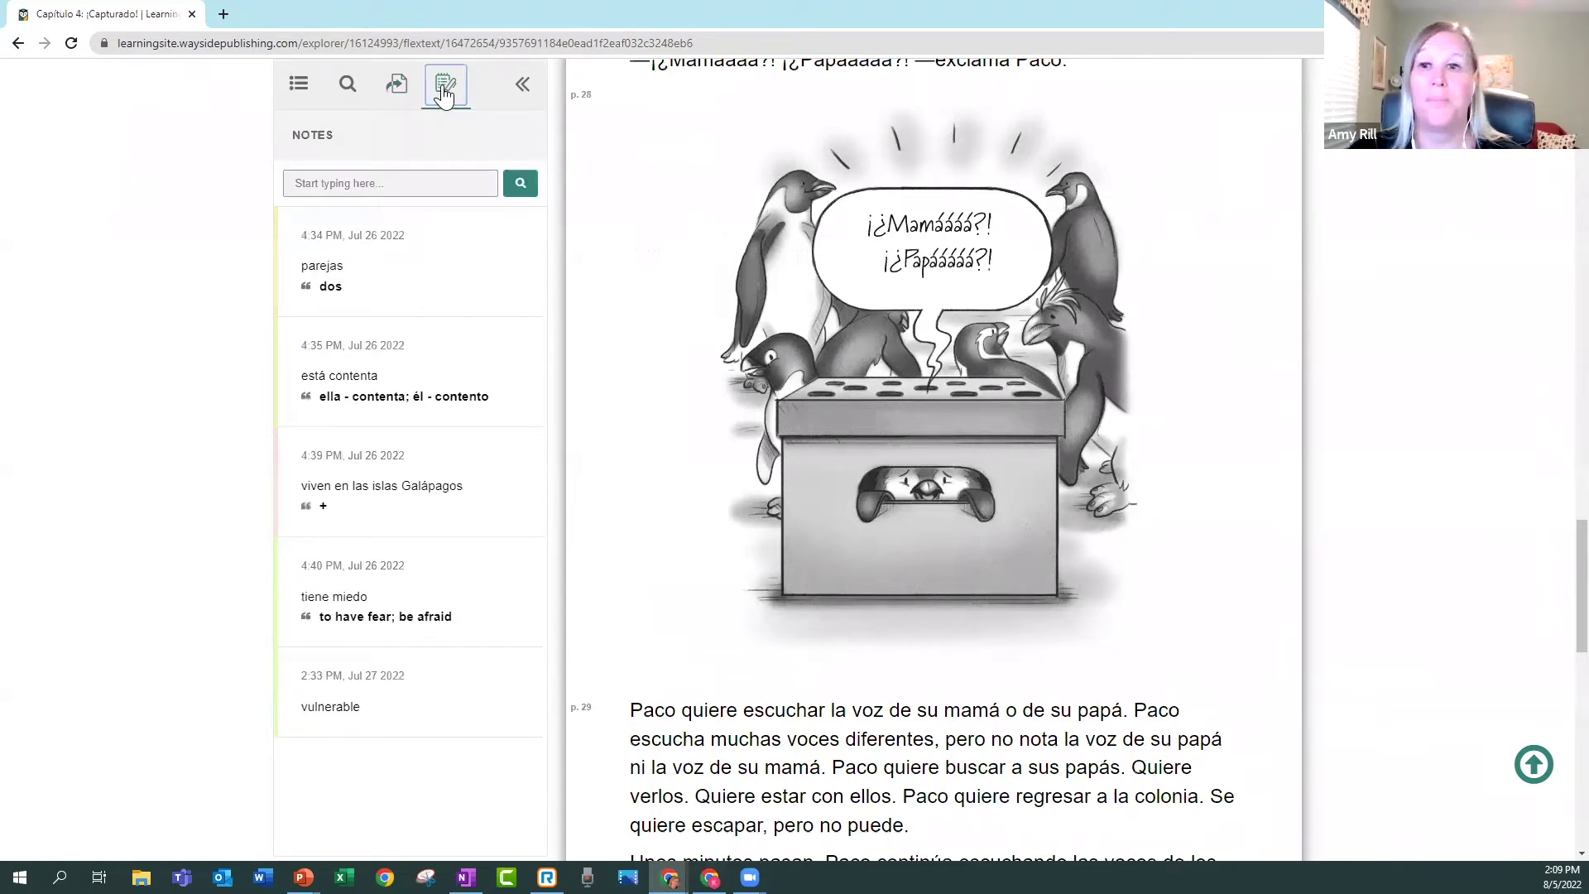
left_click(396, 399)
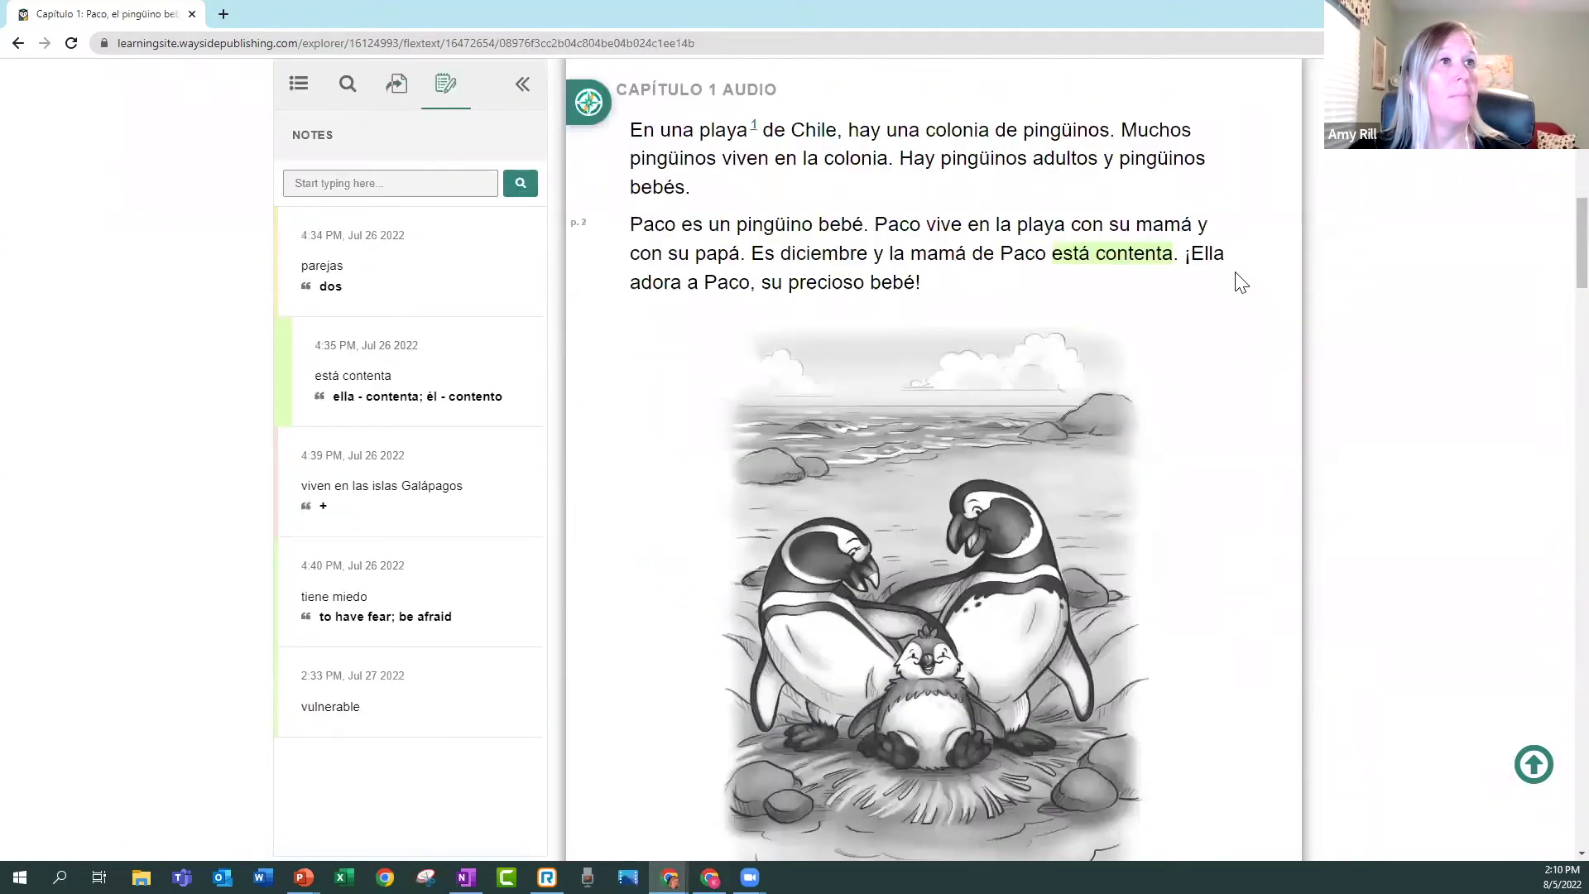
scroll(1225, 290, "down", 8)
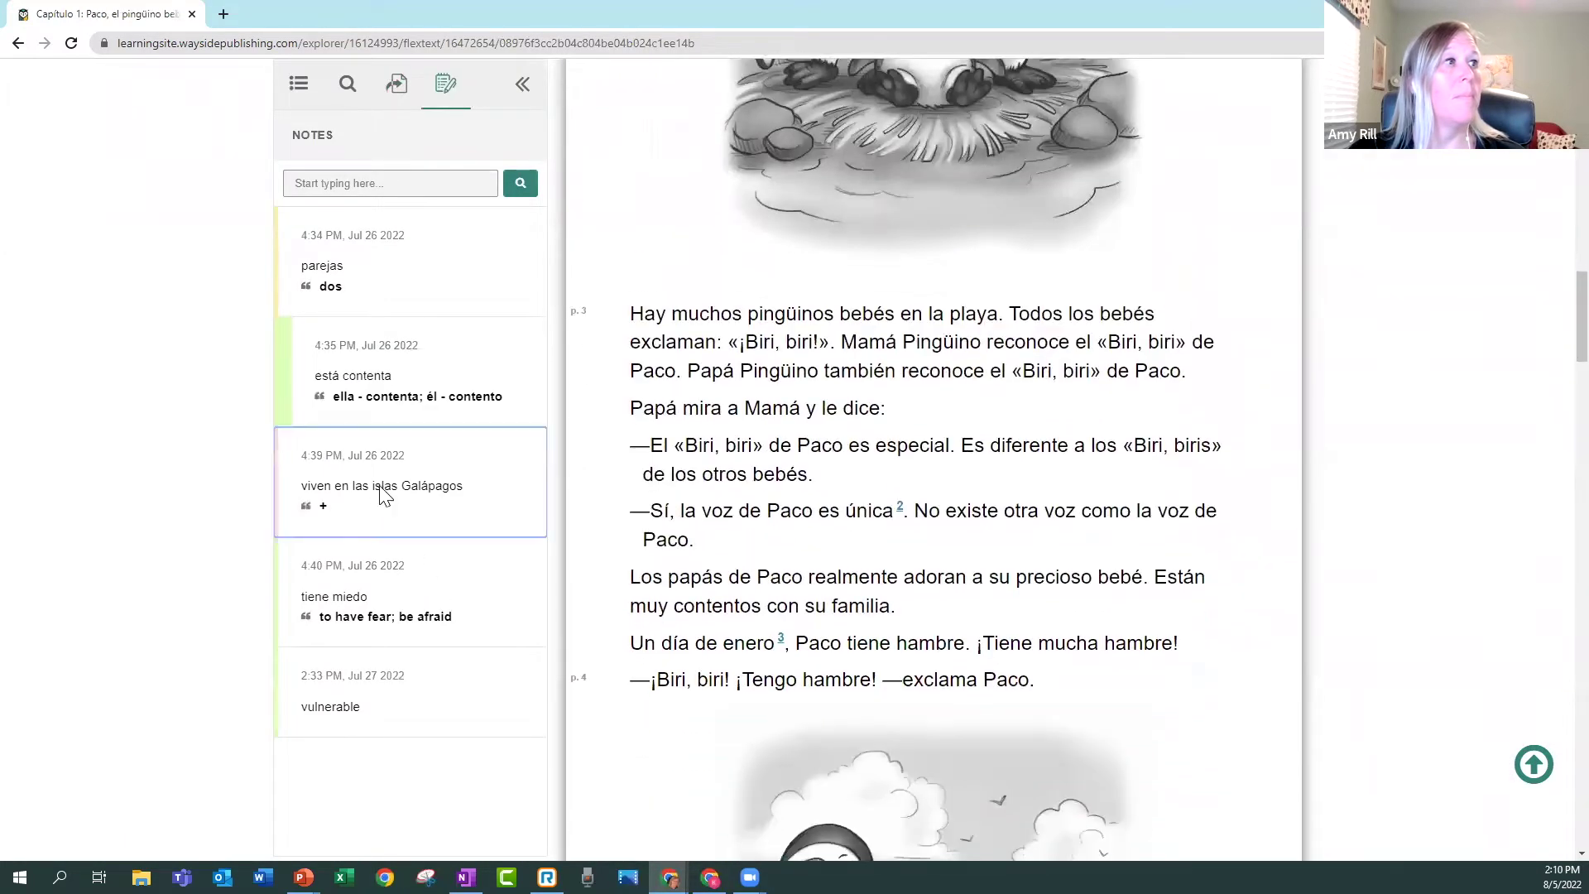
left_click(385, 495)
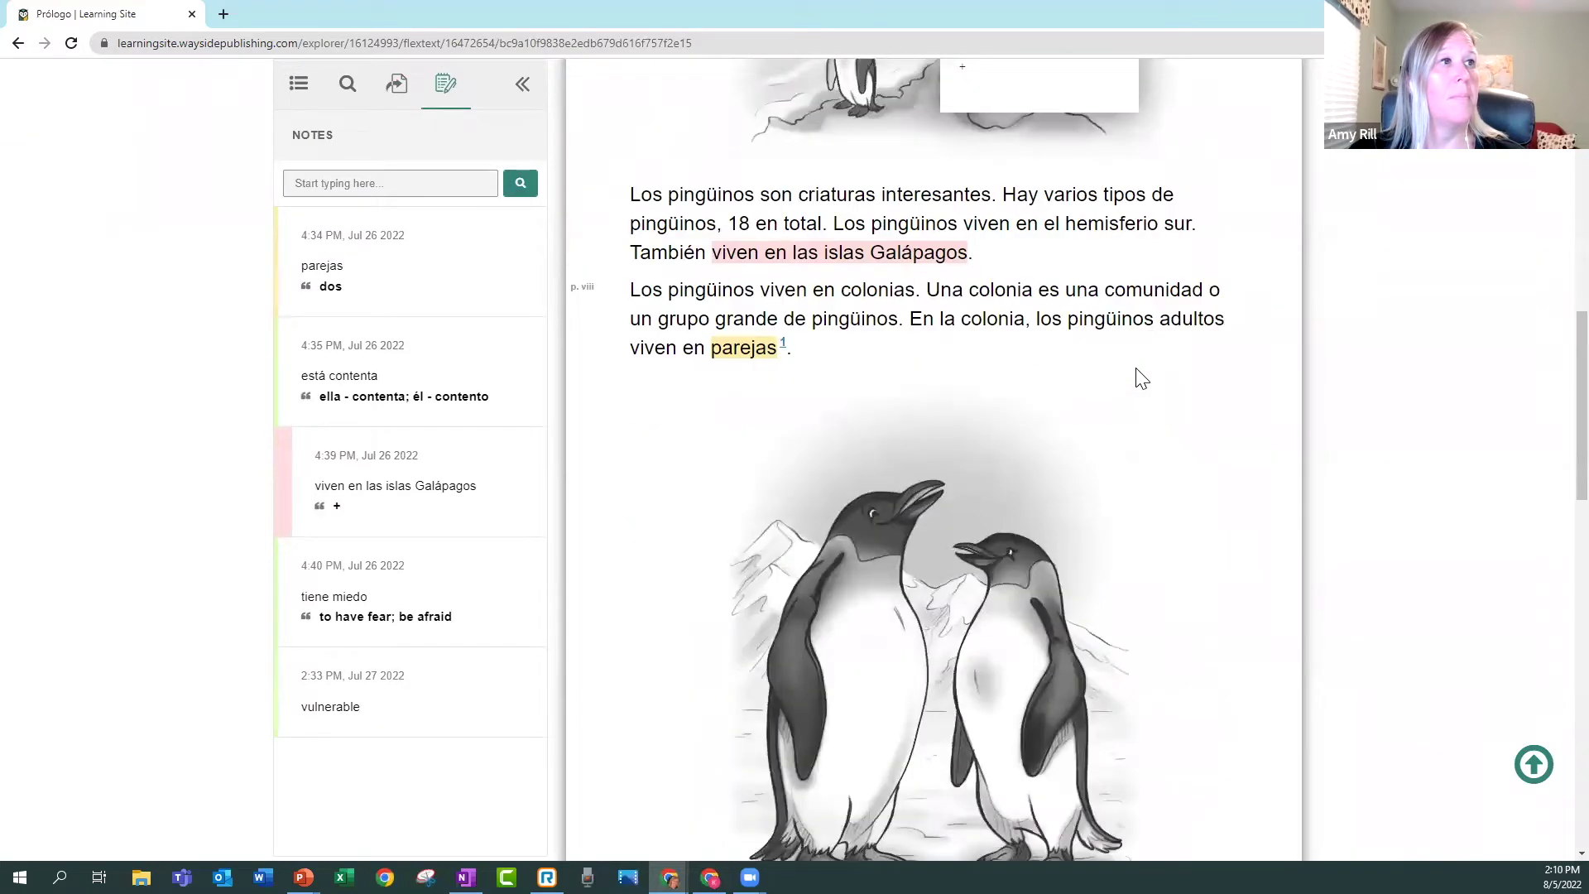
left_click(358, 614)
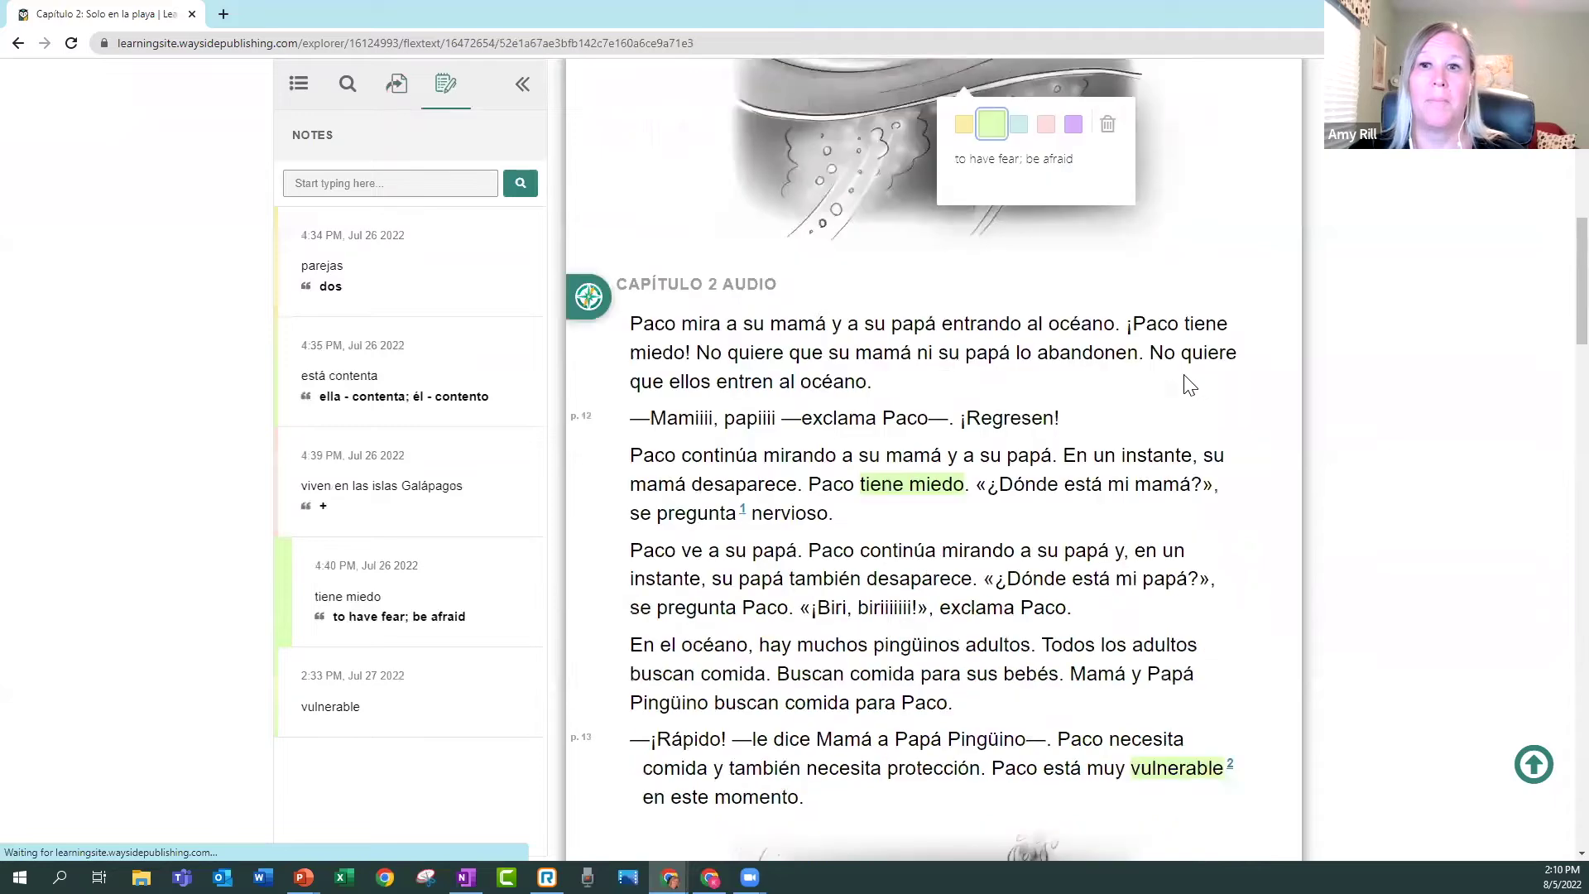
Select "adultos" in Capítulo 2 to show the highlight color and note options, and dismiss them without highlighting.
left_click_drag(1031, 414, 969, 415)
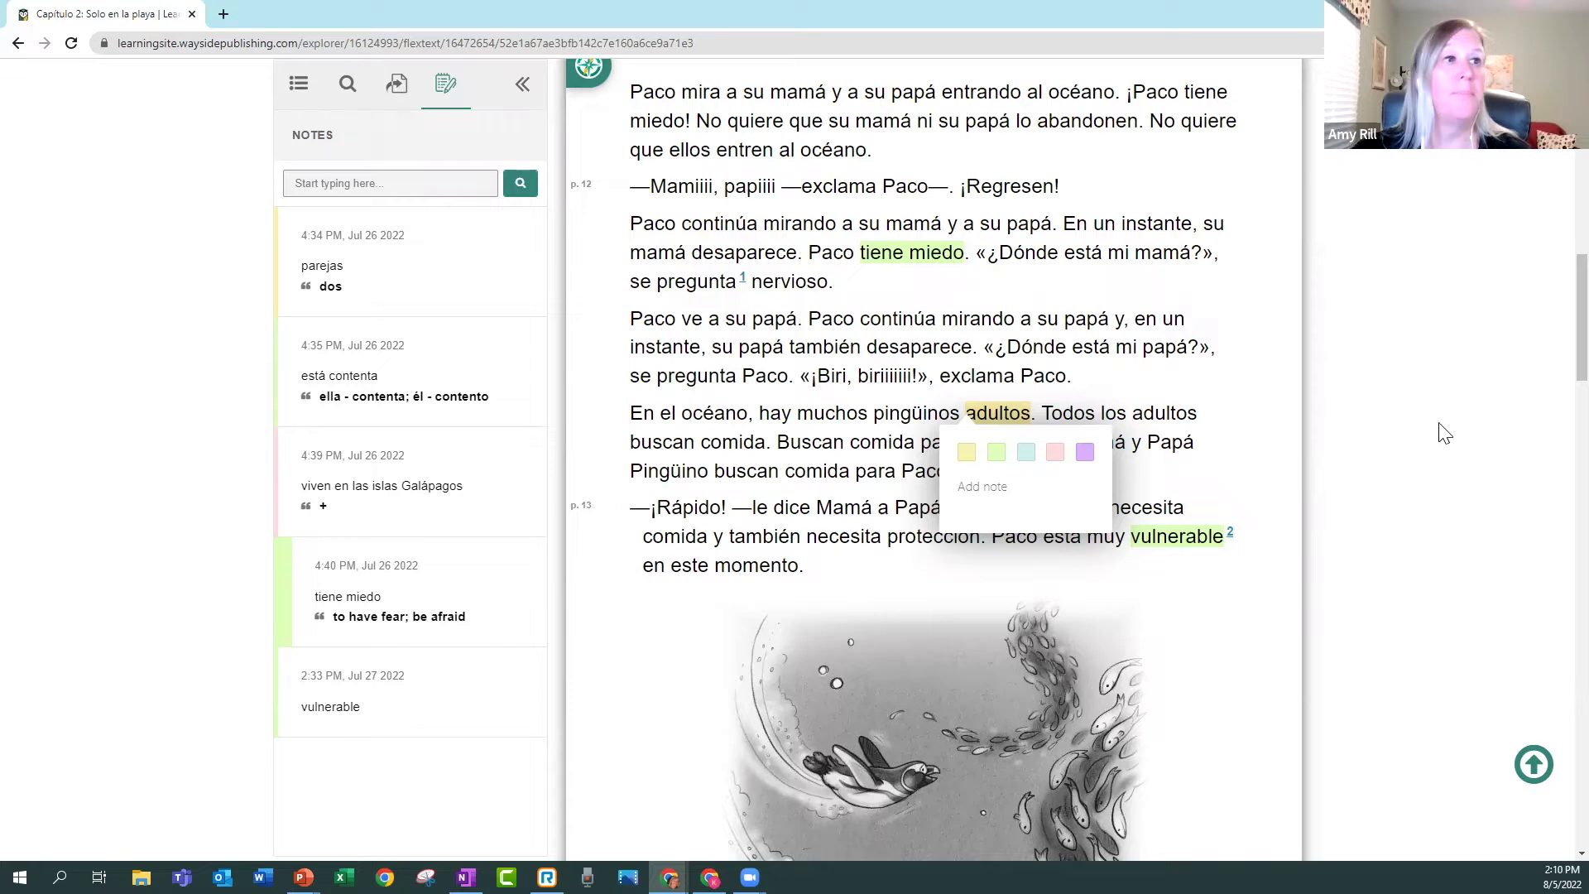
left_click(1208, 621)
scroll(1397, 408, "down", 5)
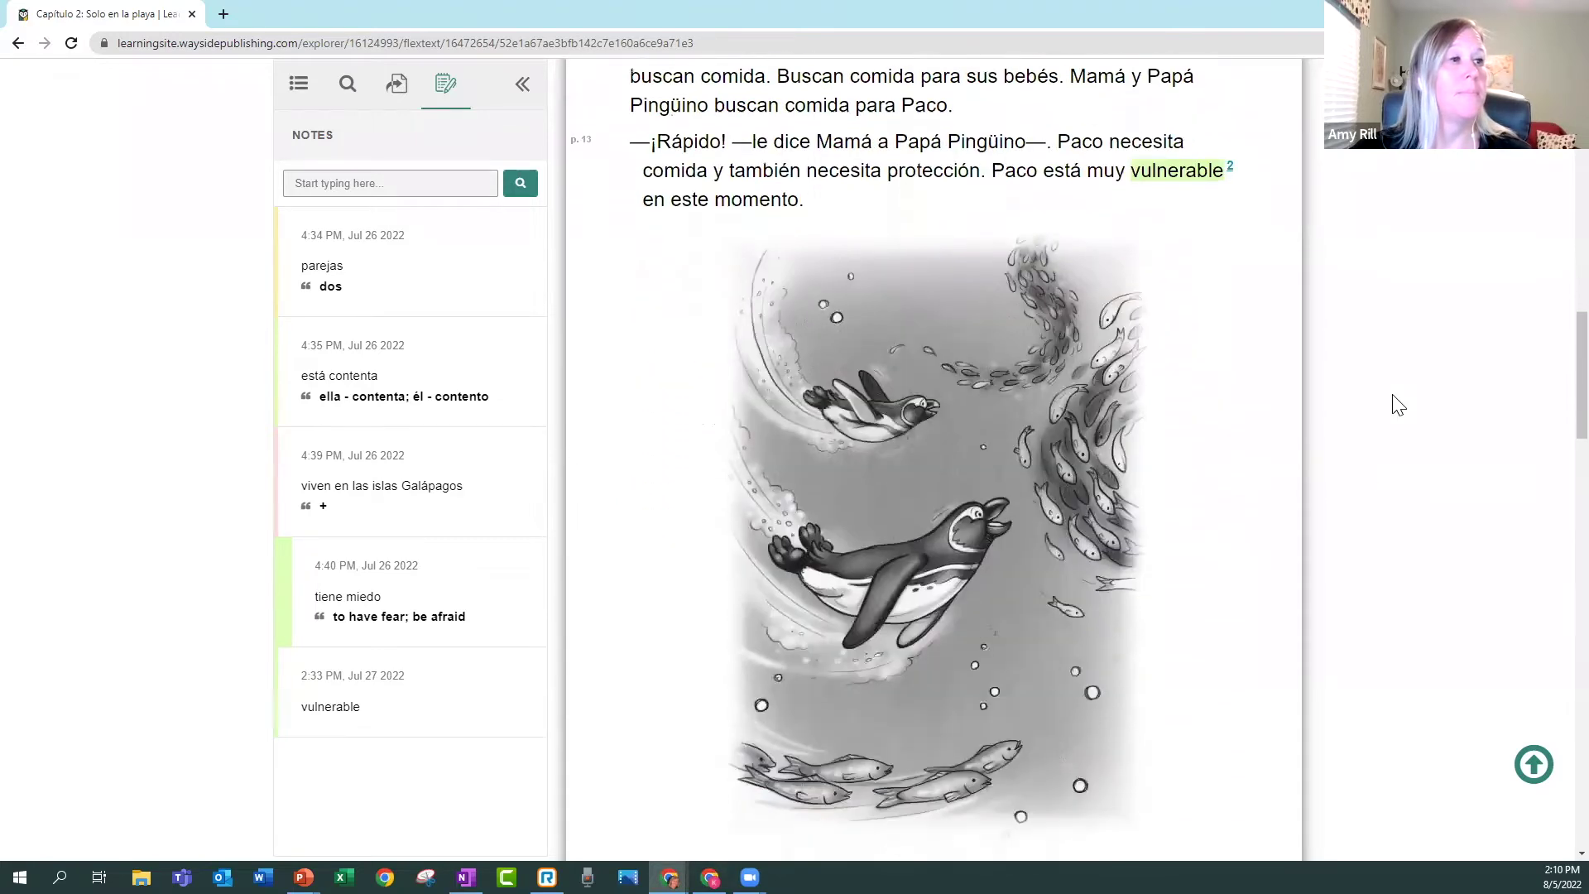
scroll(1399, 406, "up", 5)
scroll(1399, 406, "up", 7)
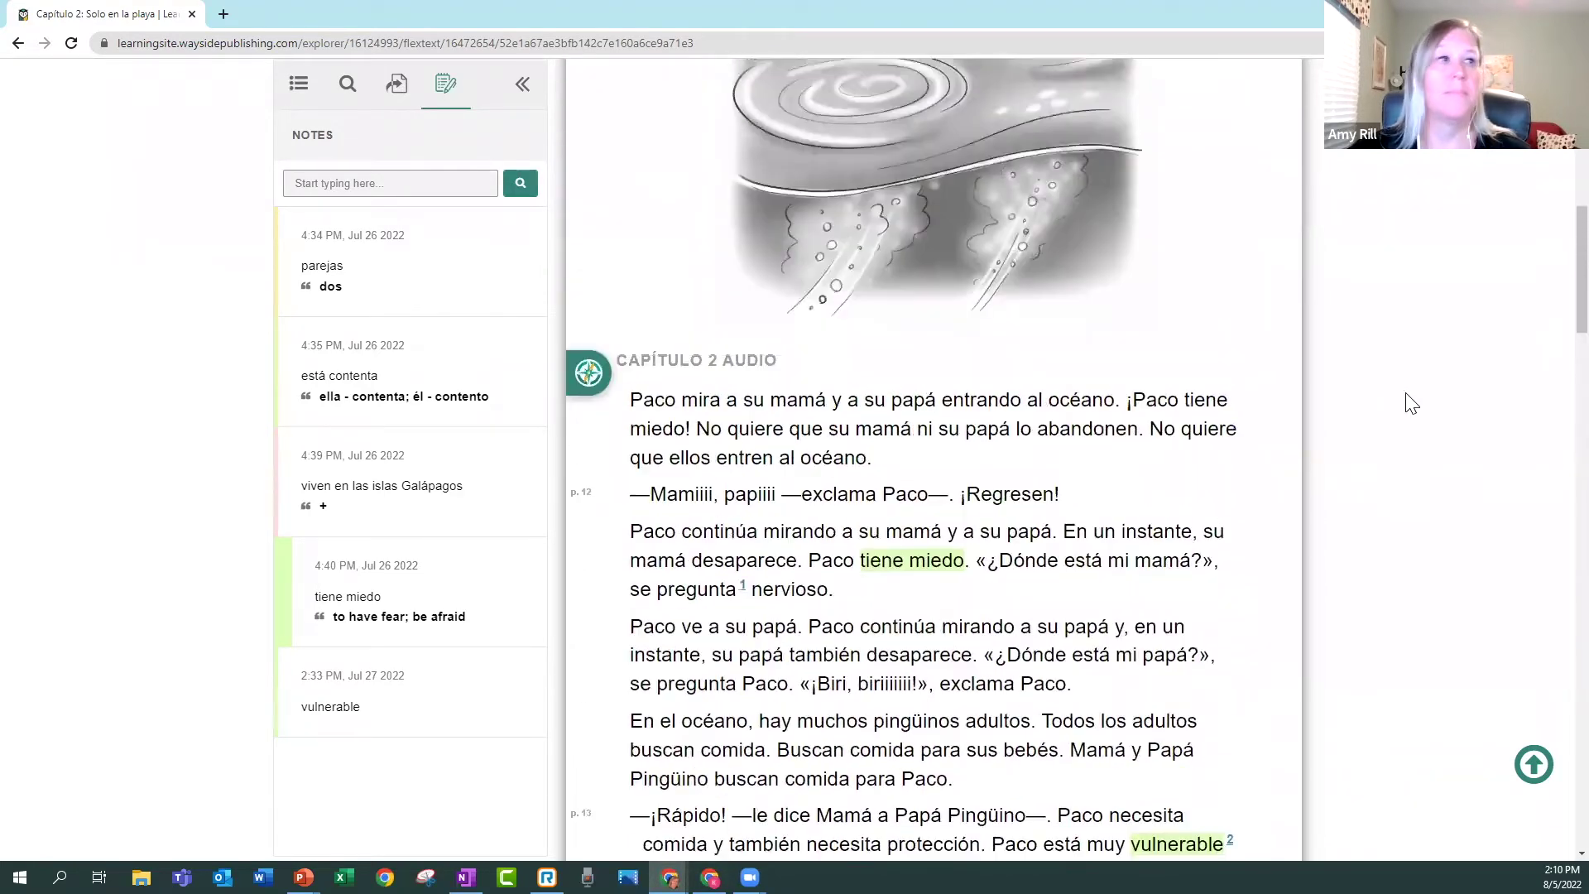
Go to Capítulo 3: Enemigos en la playa in the FlexText and show the related items for its activities.
left_click(299, 83)
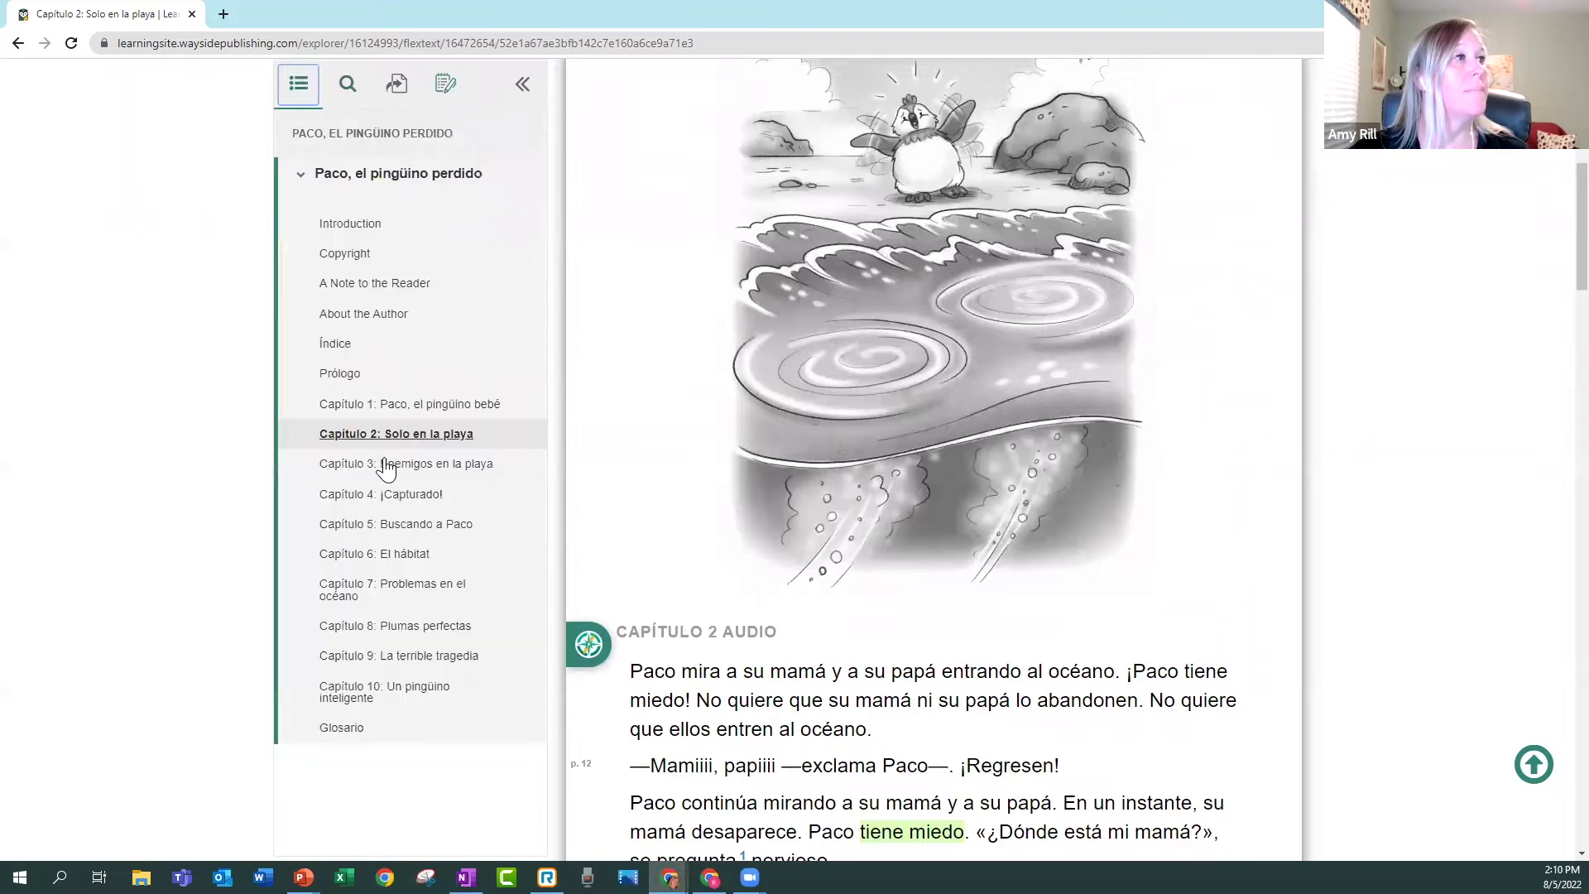
left_click(389, 464)
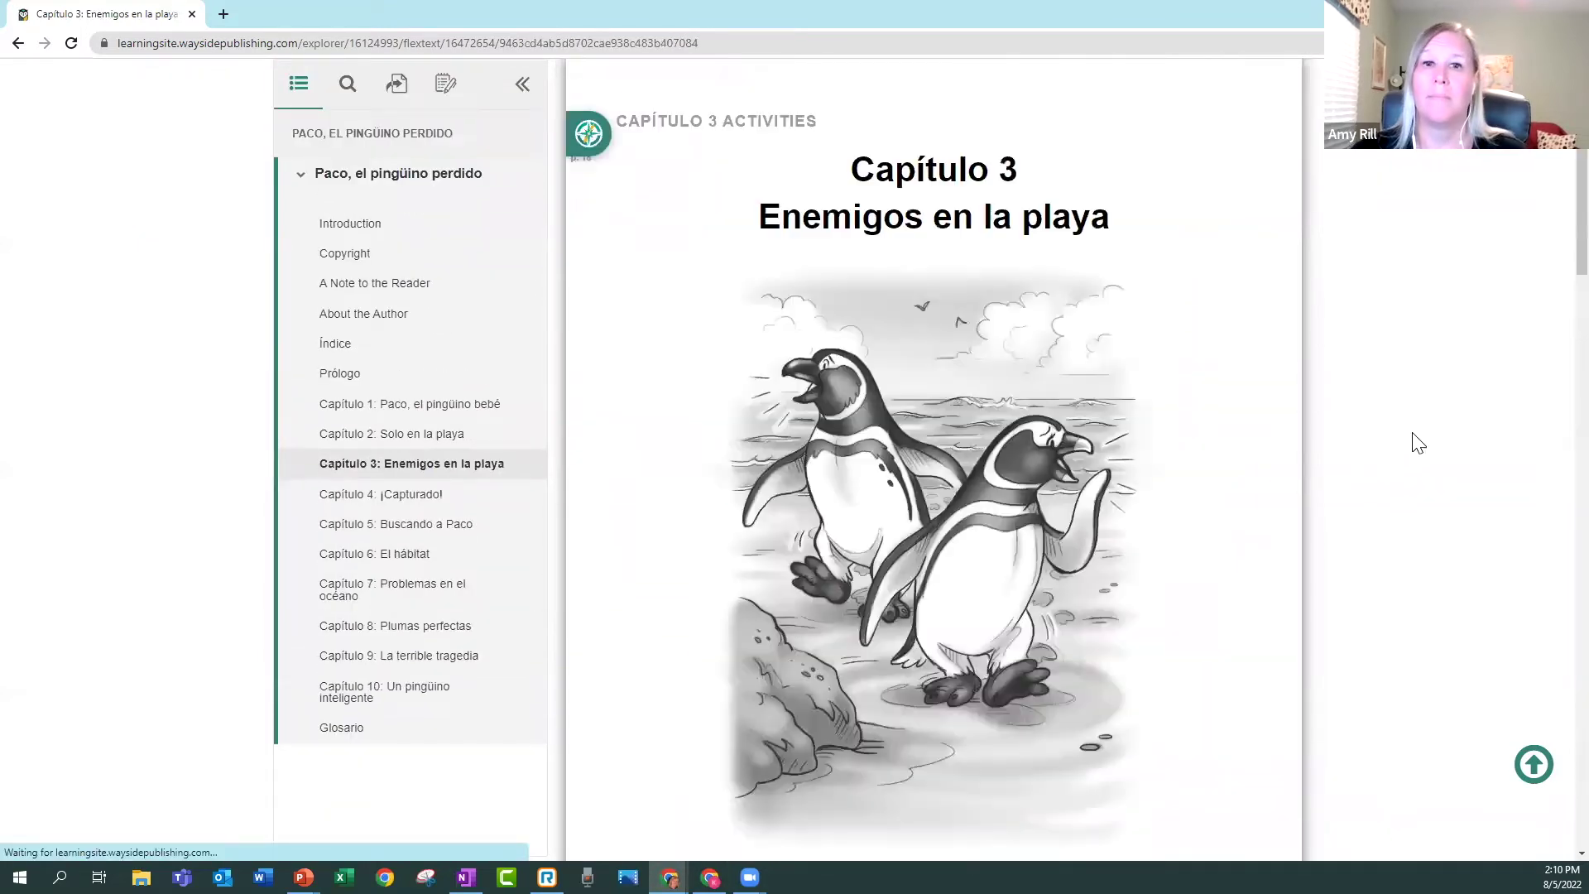
left_click(596, 141)
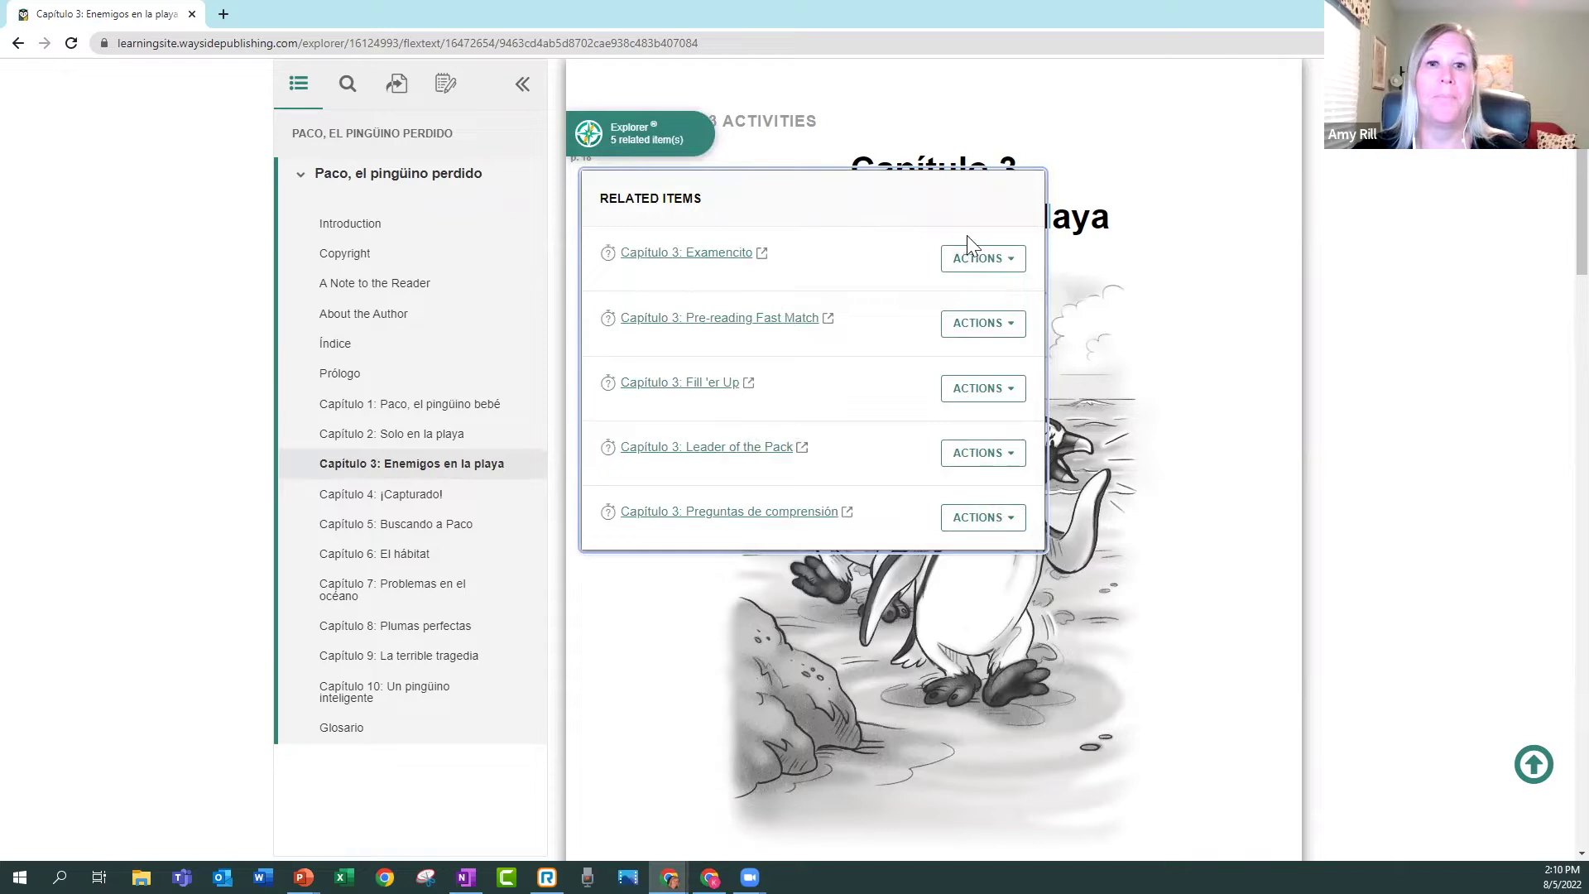
scroll(1555, 178, "down", 2)
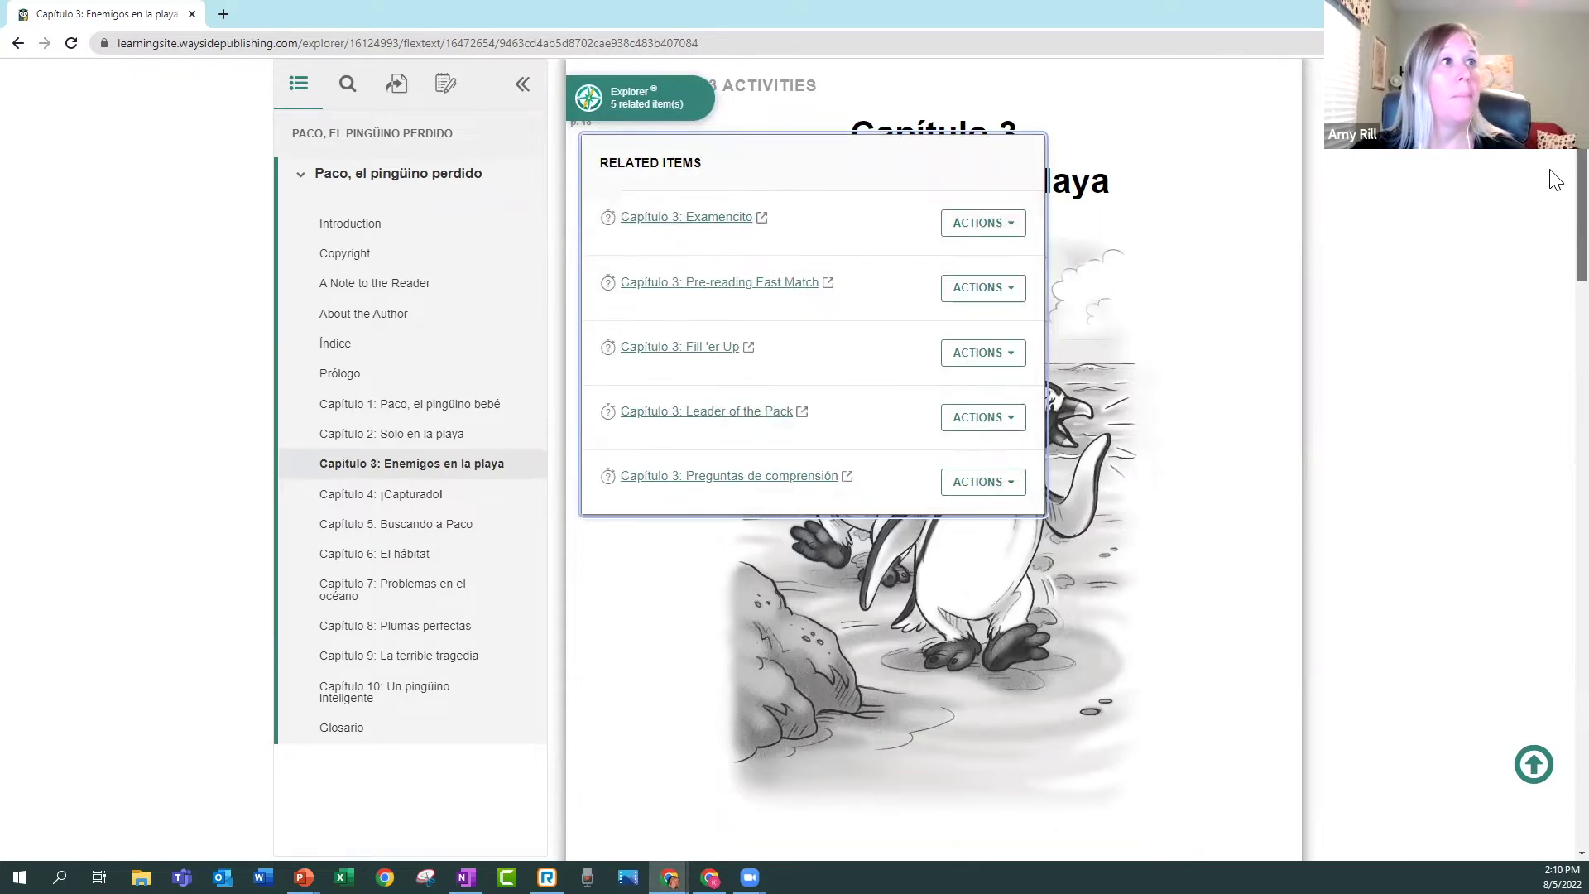
Play and pause the Capítulo 3 audio from its related items, and open its Explorer page in a new tab.
scroll(1555, 180, "down", 8)
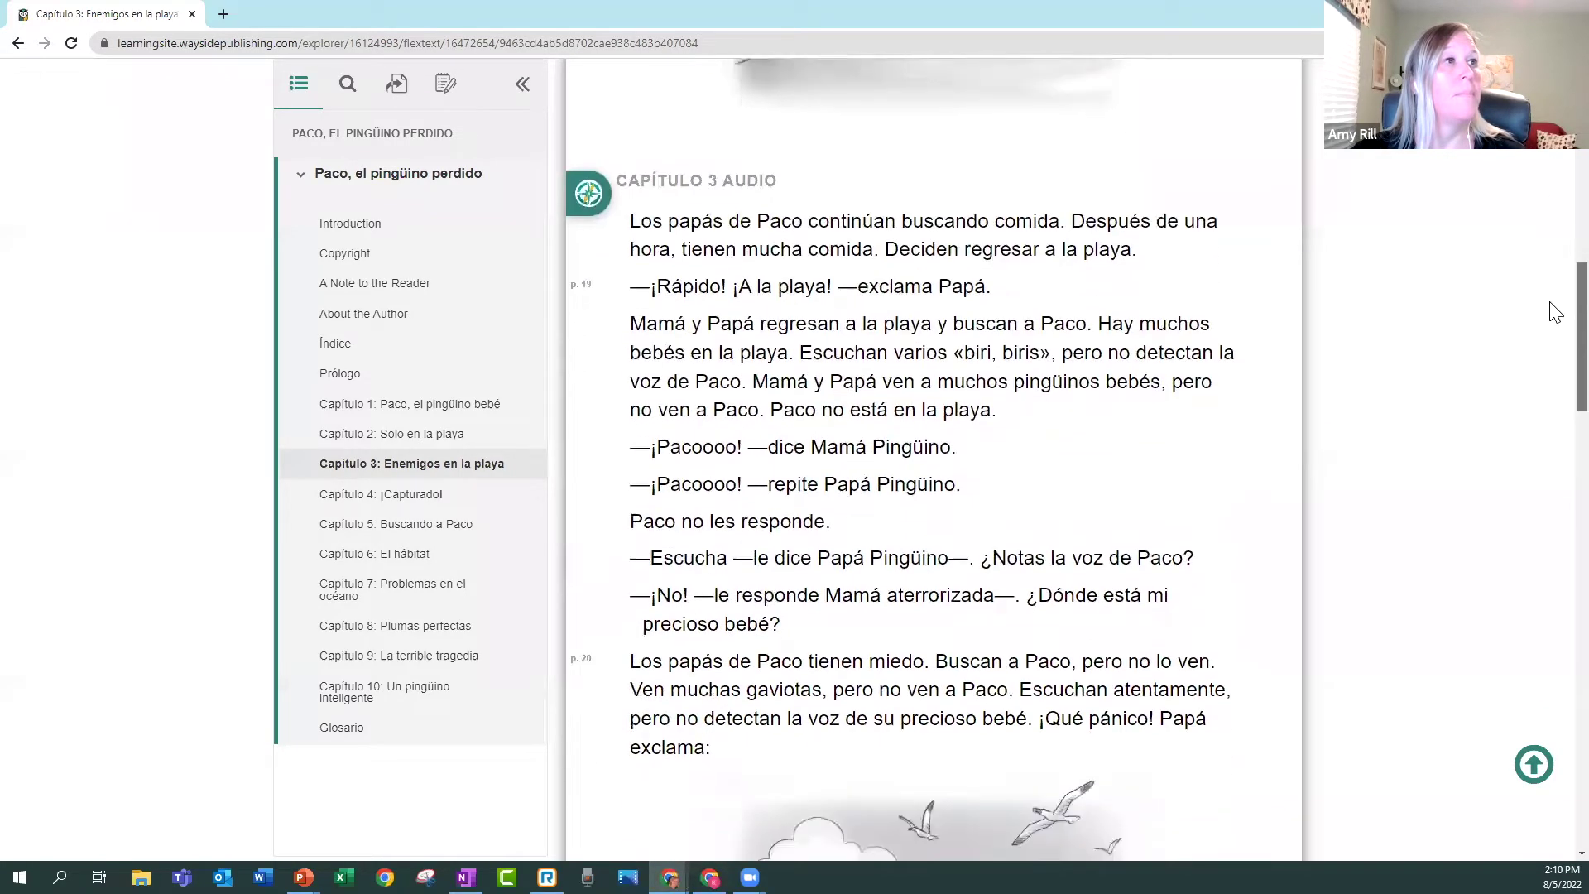
left_click(601, 170)
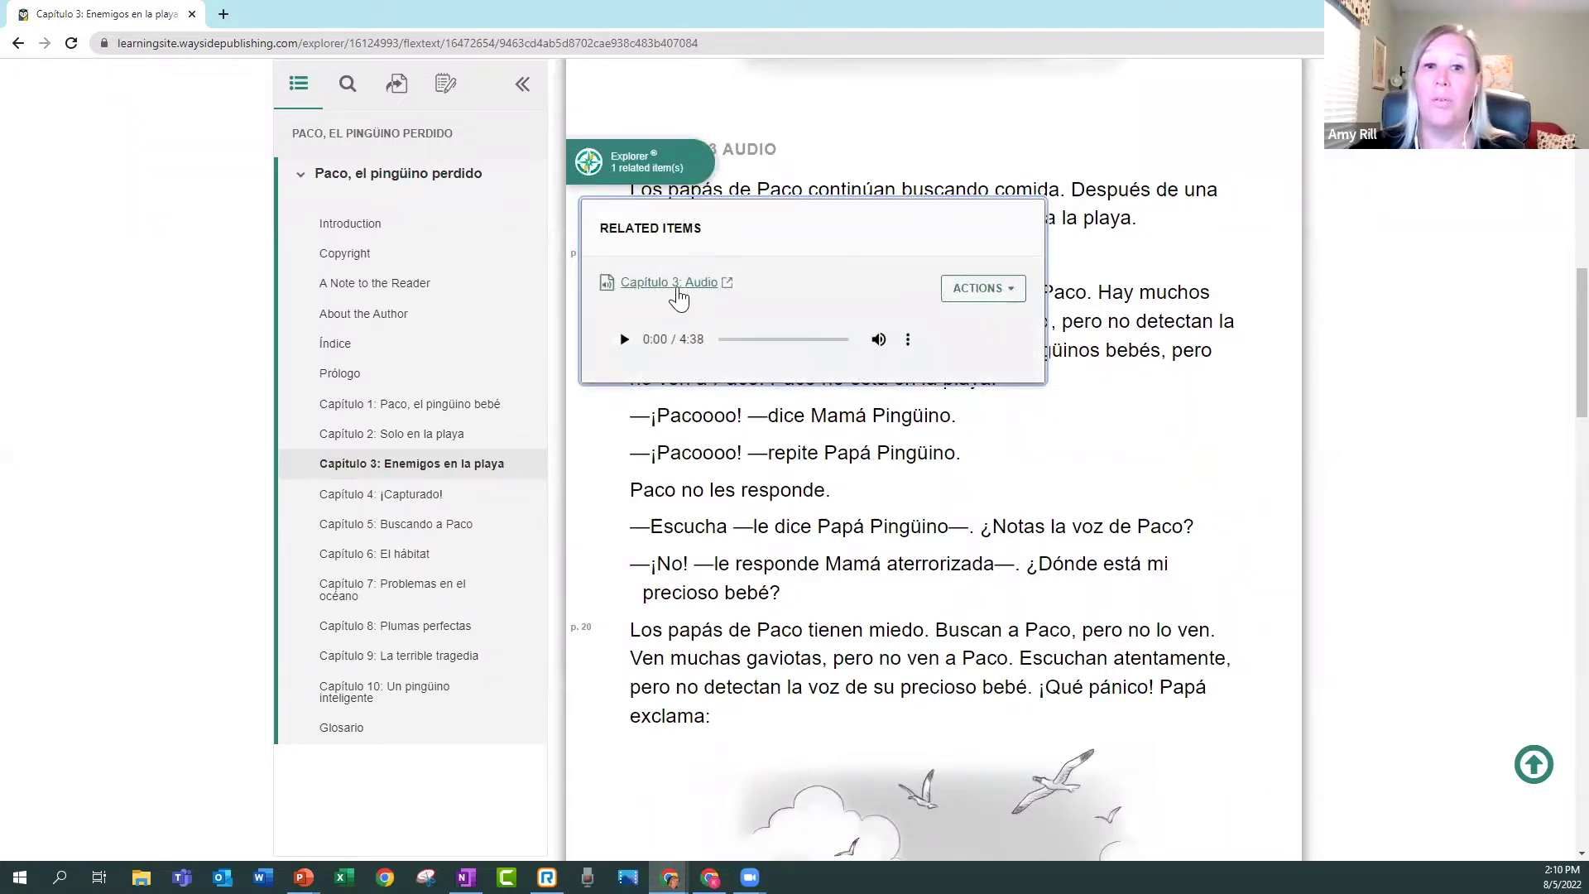
left_click(626, 340)
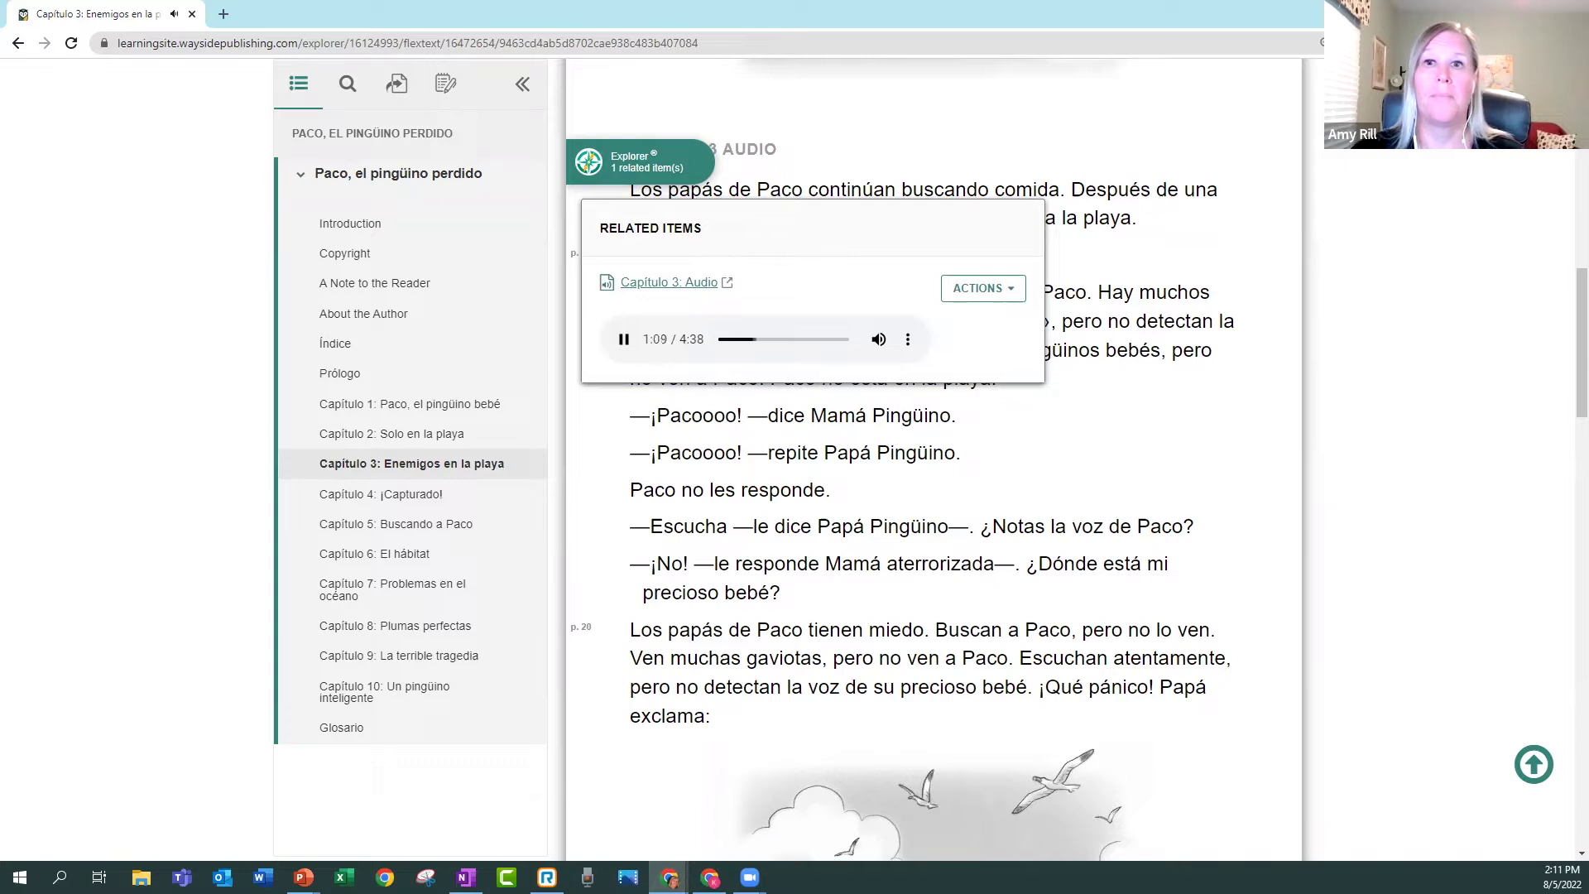
left_click(624, 340)
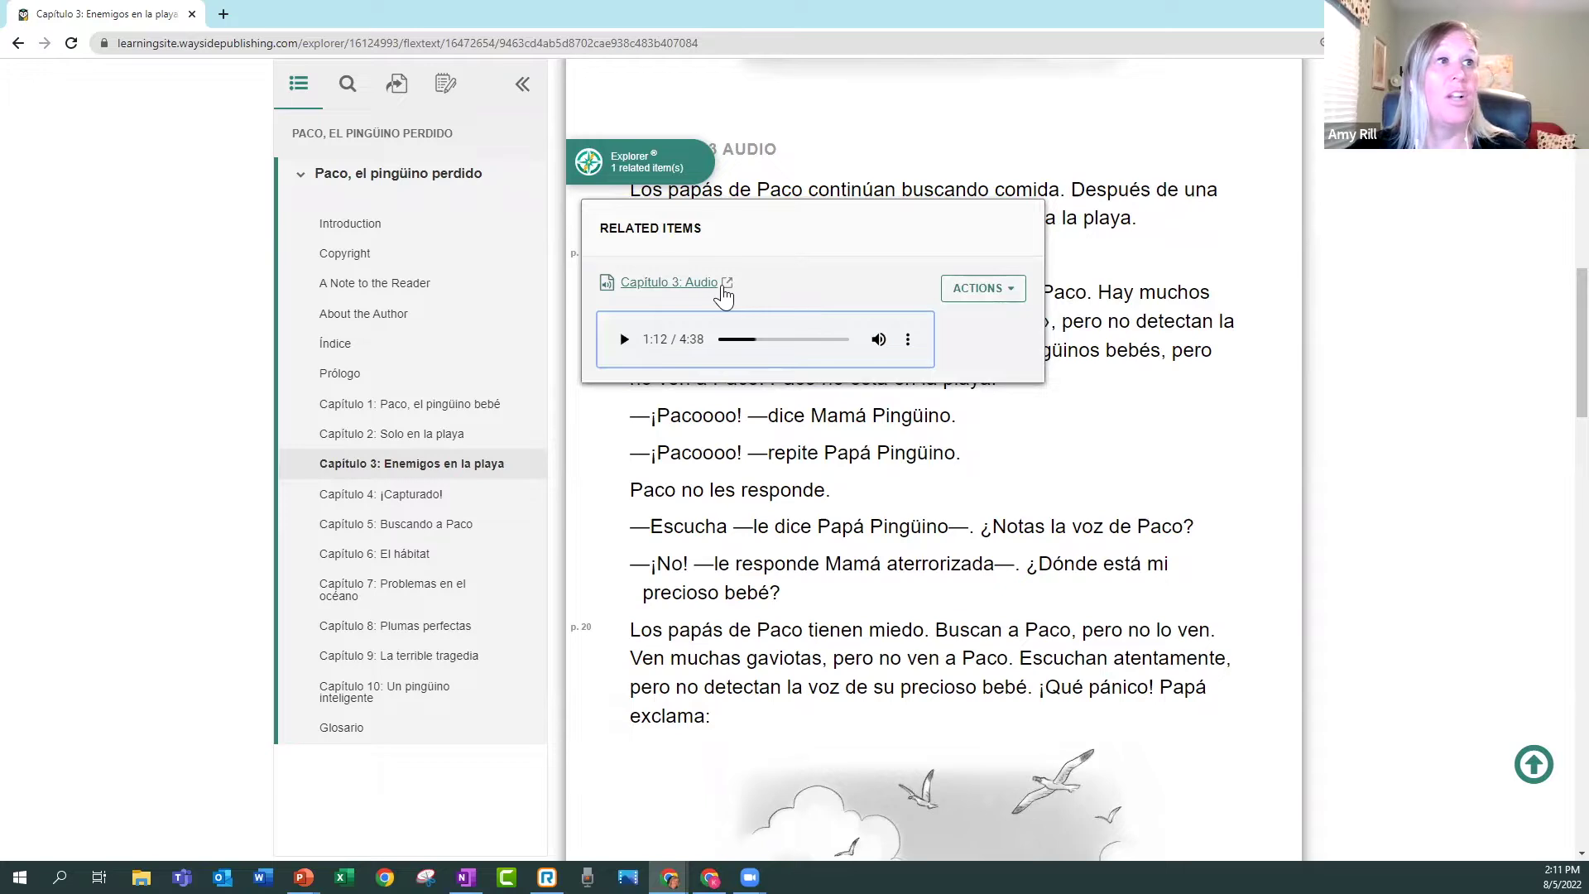
left_click(723, 285)
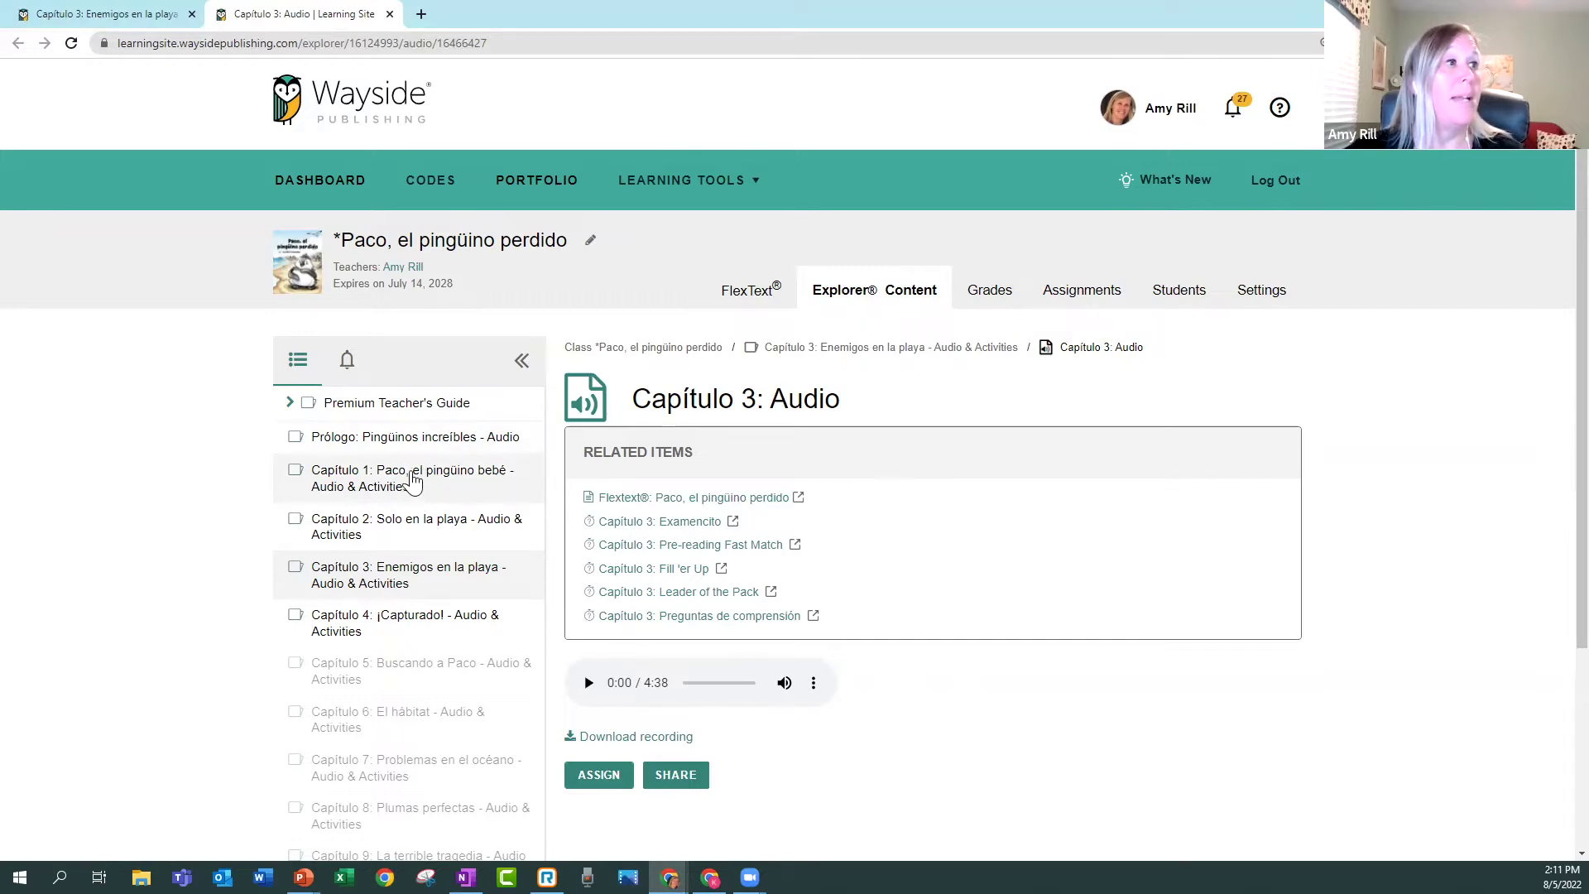
Open the Capítulo 1 Audio & Activities lesson in Explorer and look at its content type filter options and search field.
left_click(411, 481)
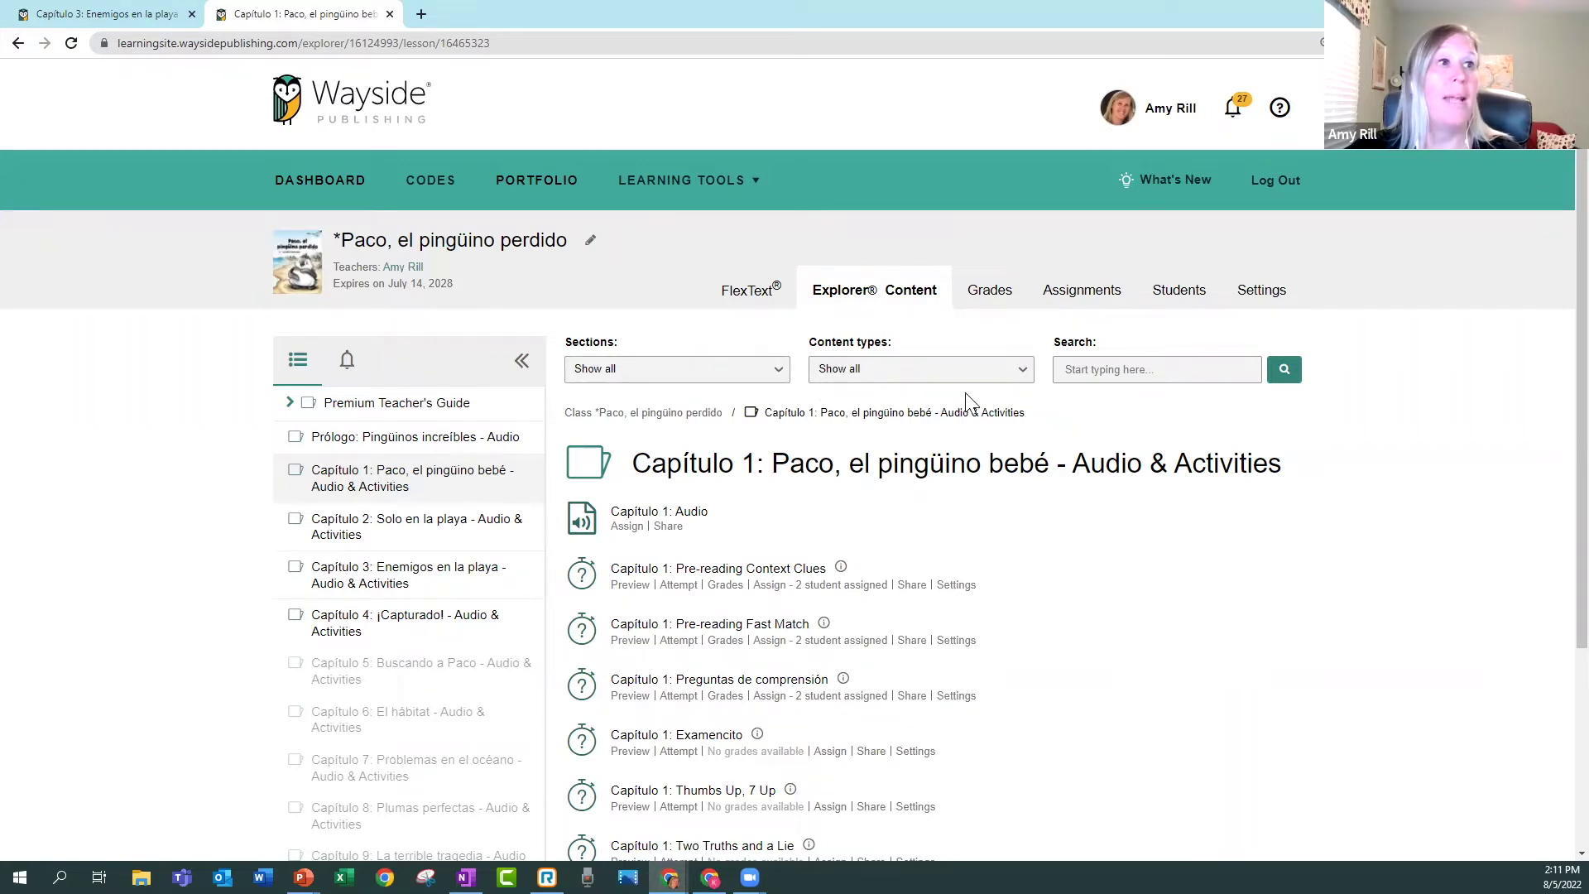
left_click(1024, 372)
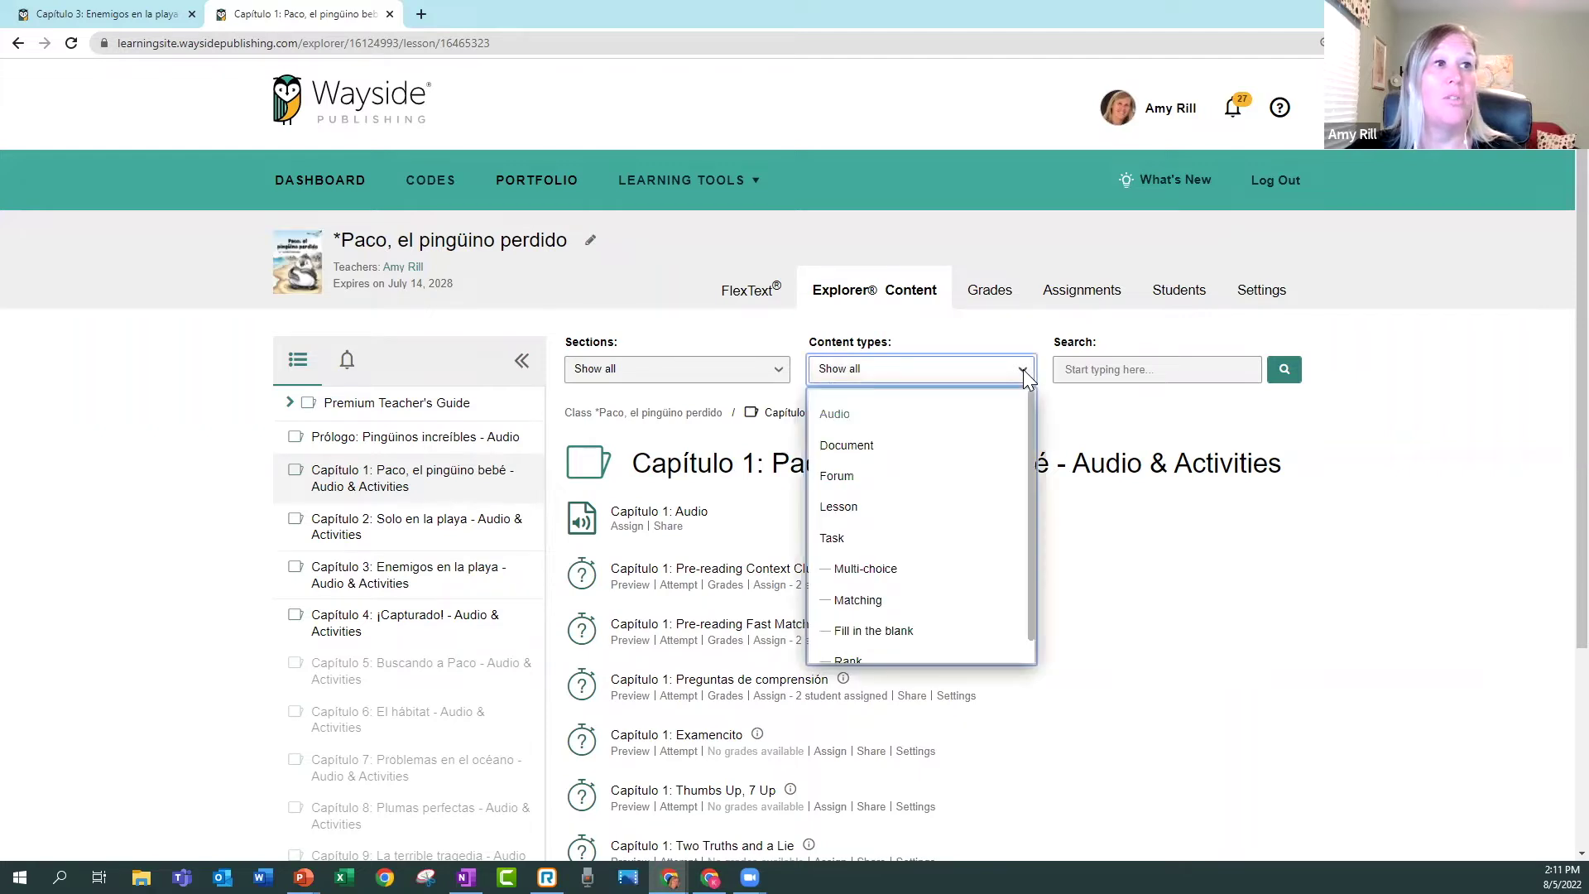
left_click(1125, 370)
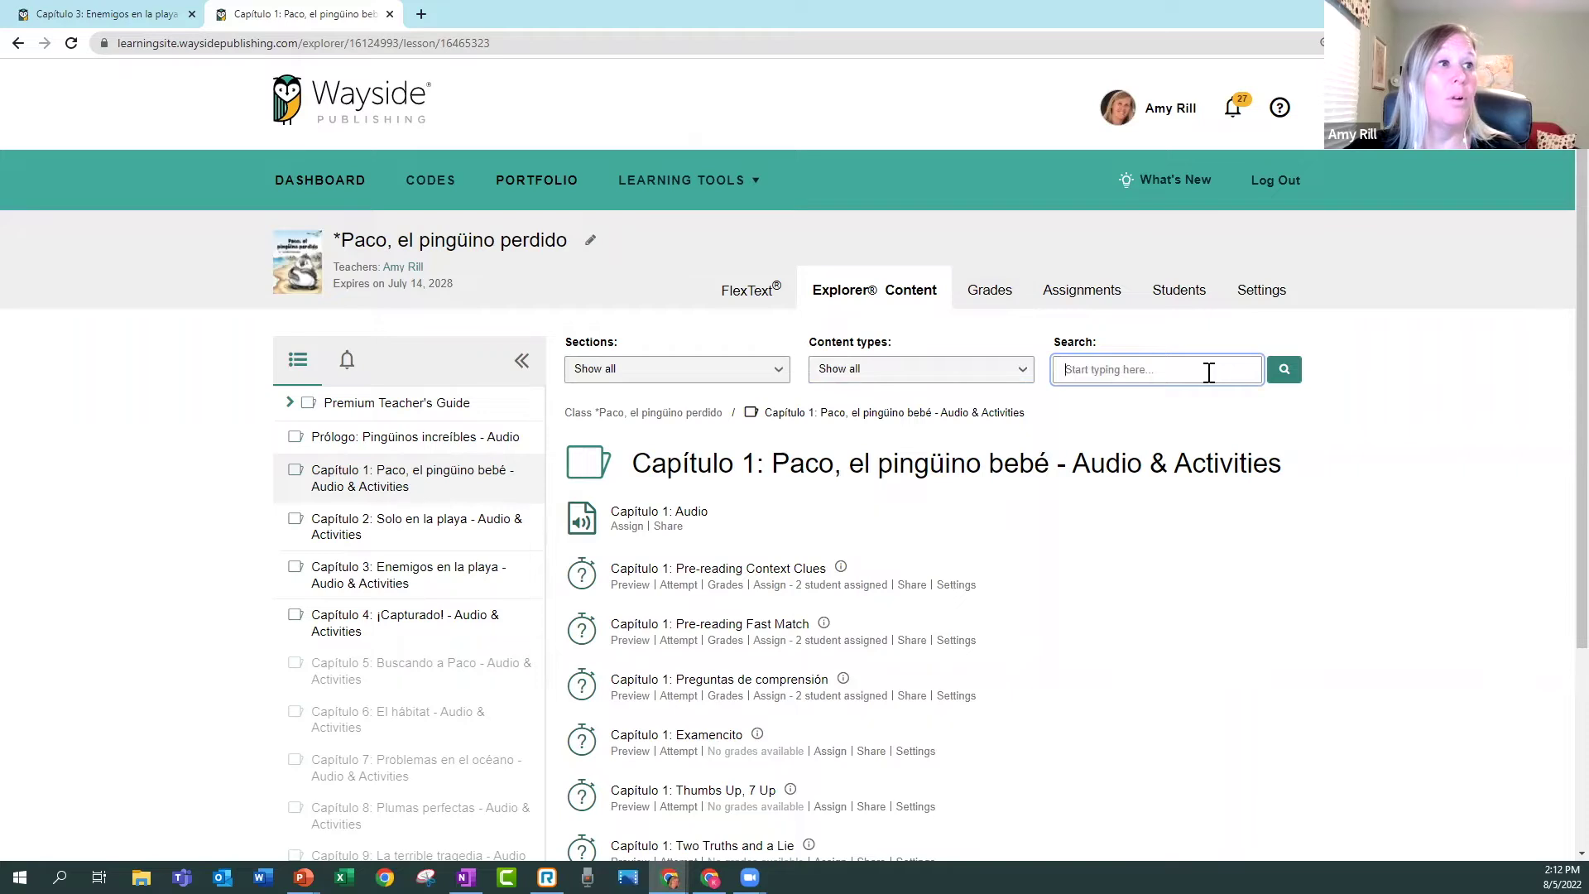
scroll(1164, 593, "down", 1)
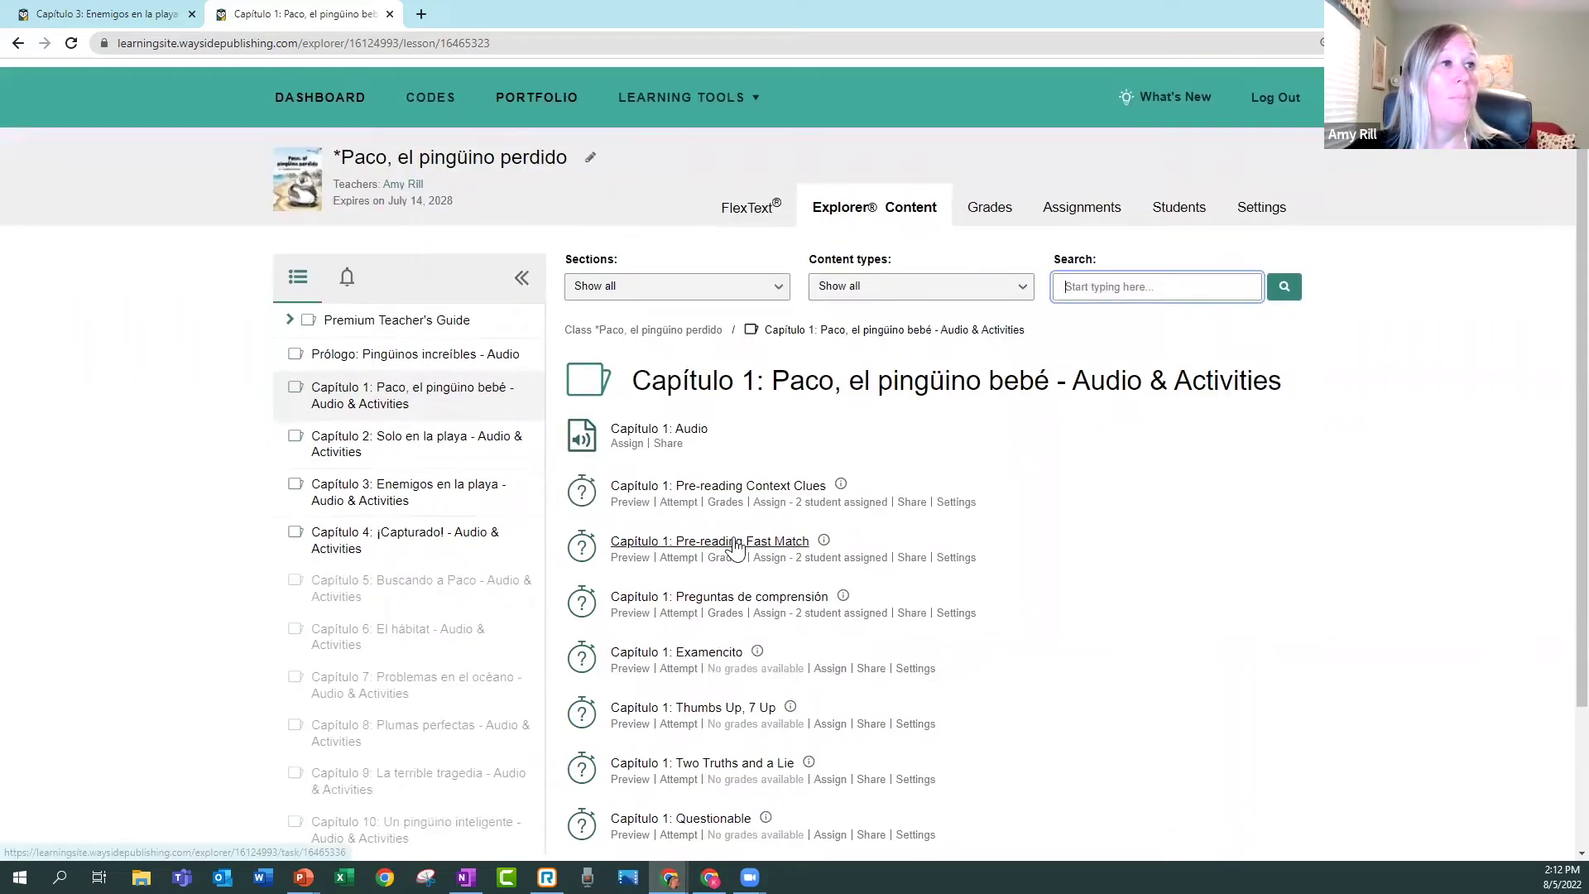
View the Capítulo 1: Pre-reading Fast Match page, and check the activity's sharing options back in the lesson list.
left_click(736, 542)
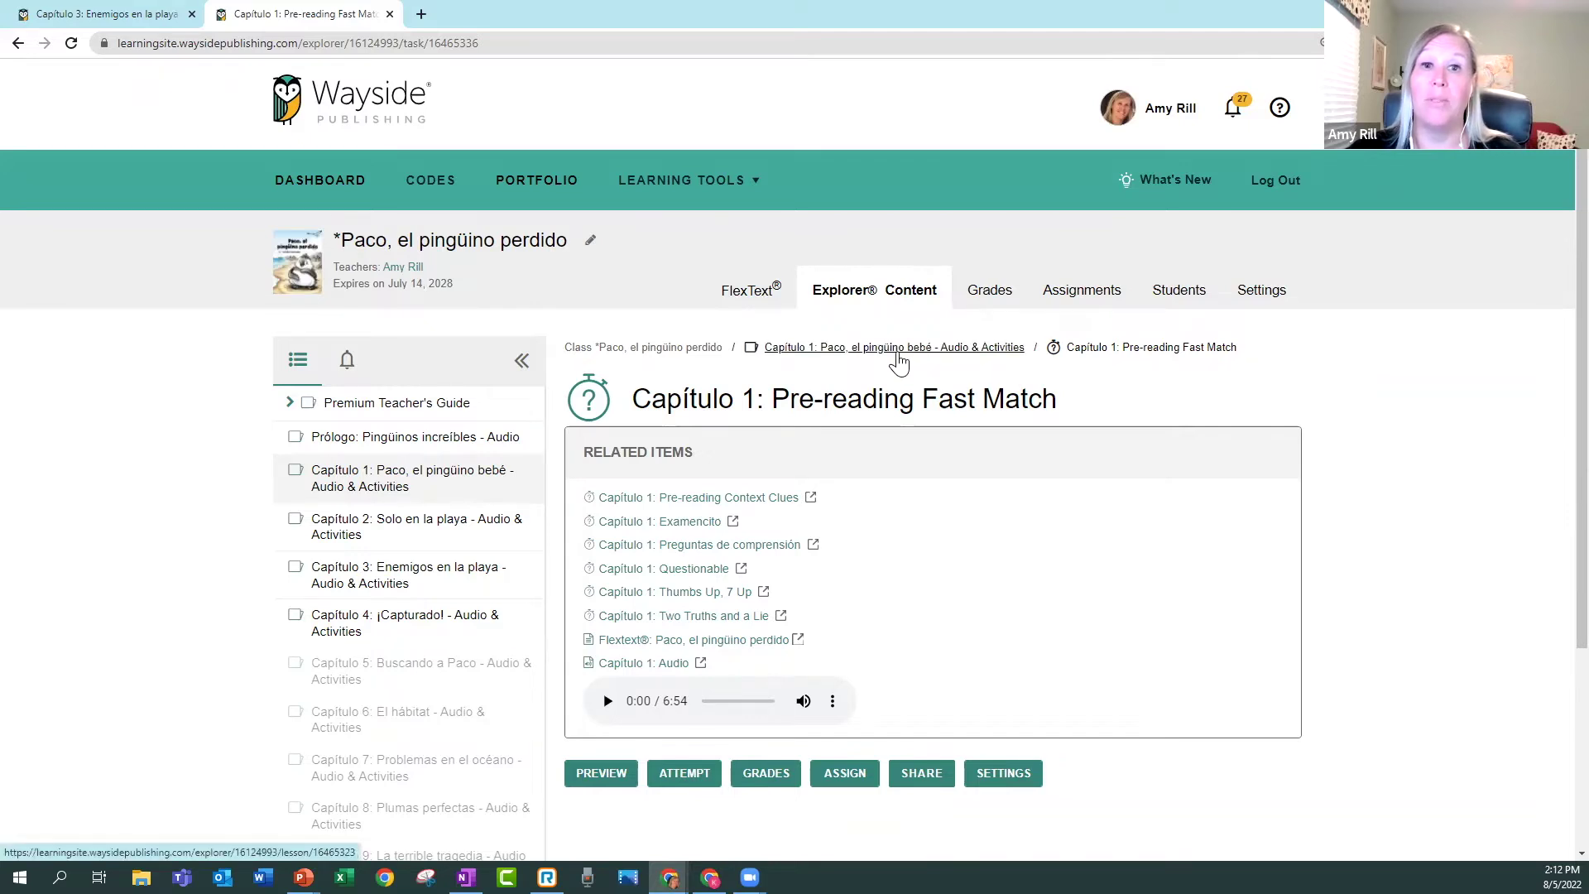
left_click(899, 361)
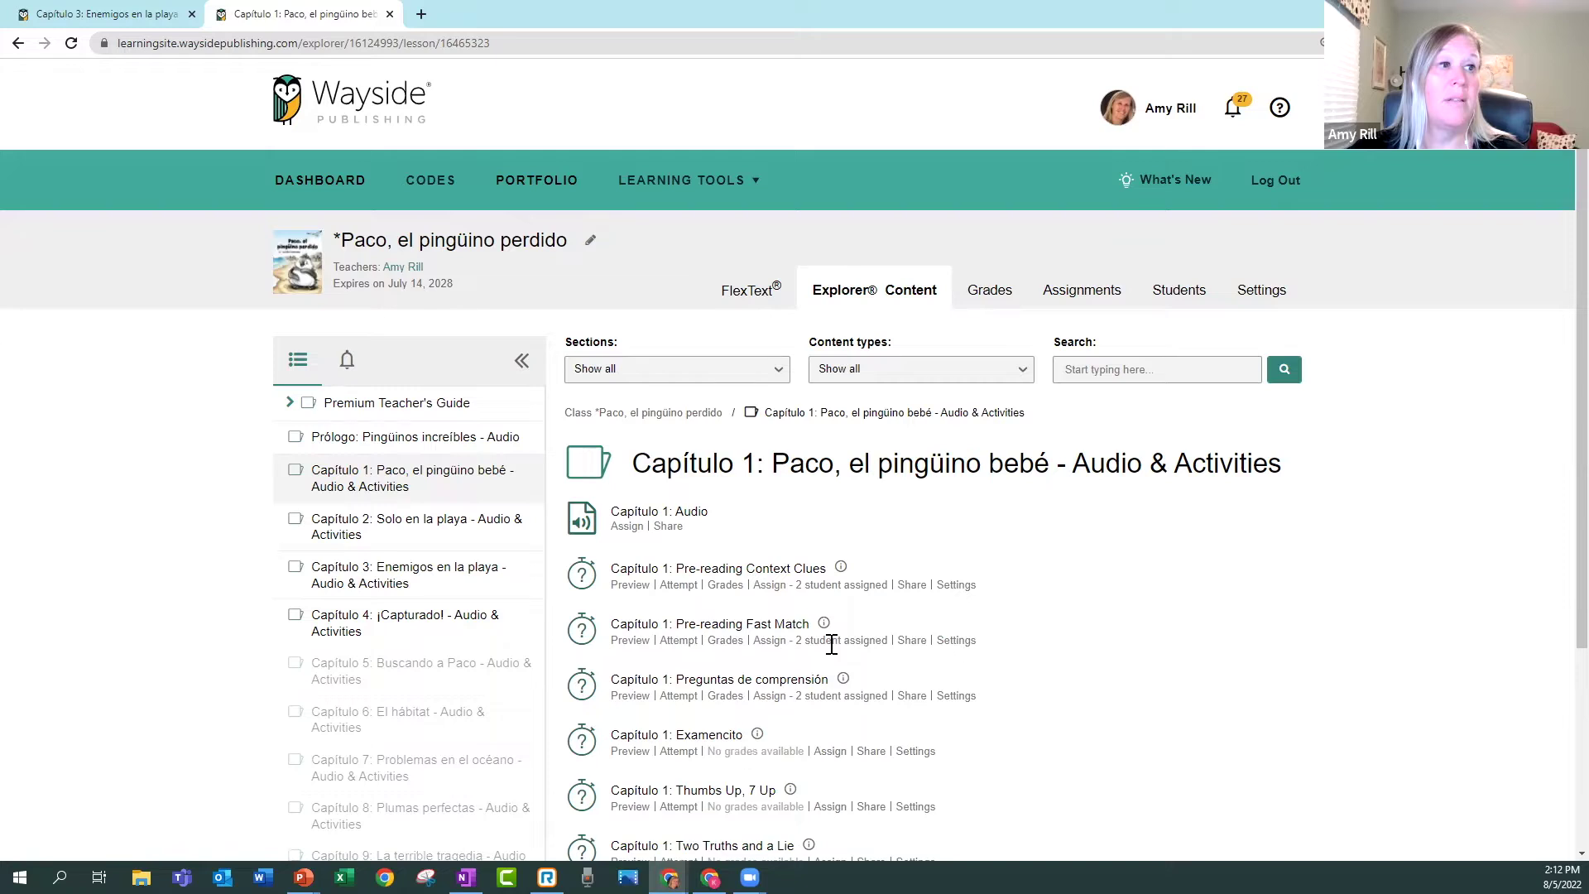
left_click(913, 642)
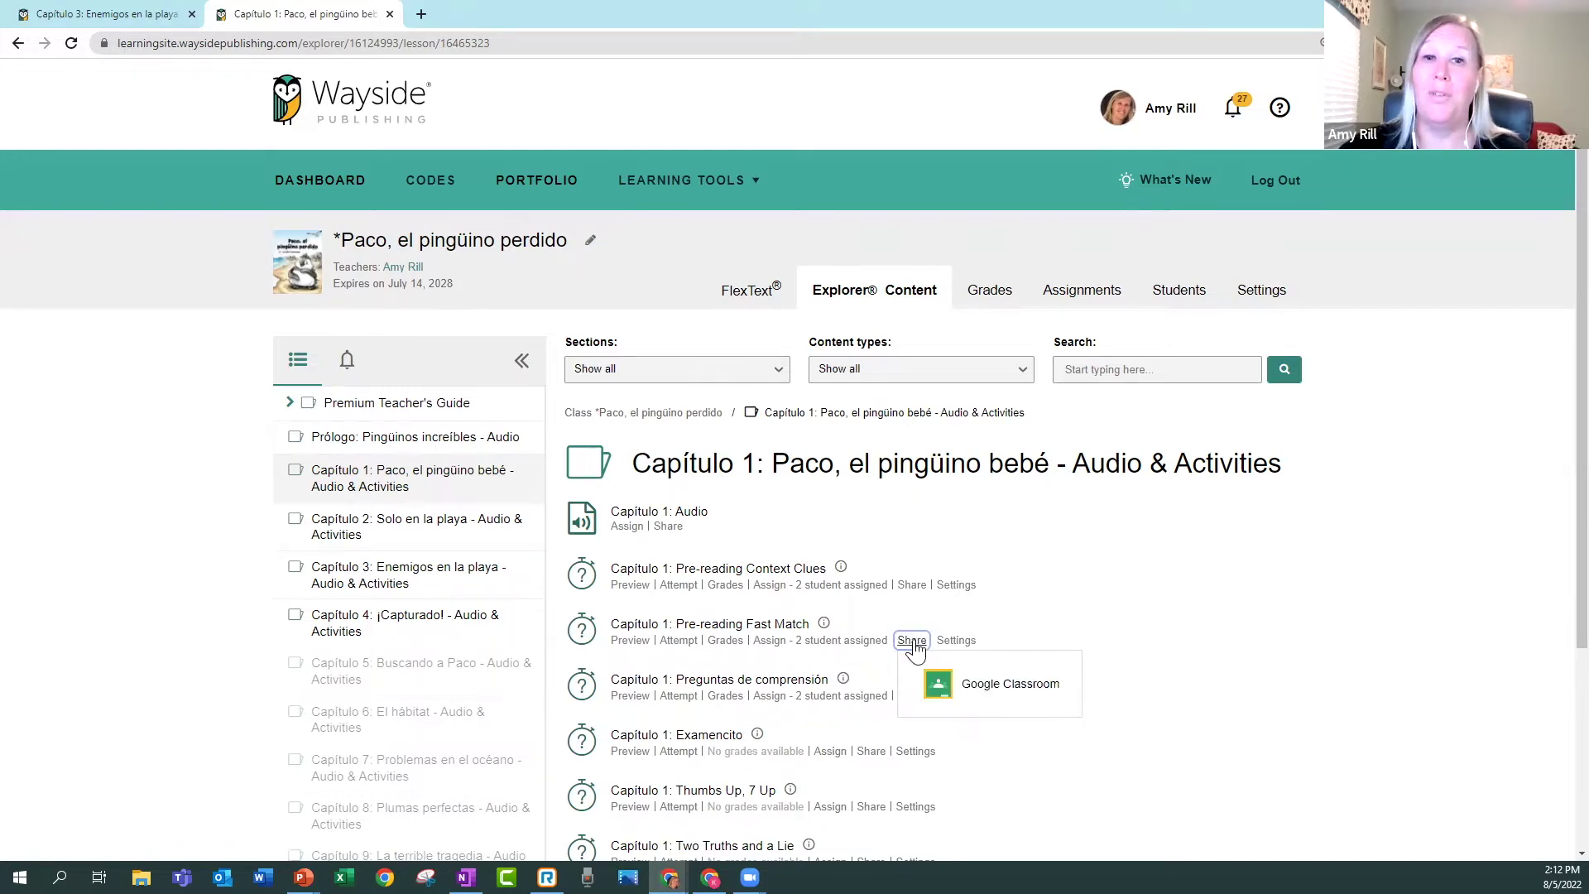
left_click(943, 612)
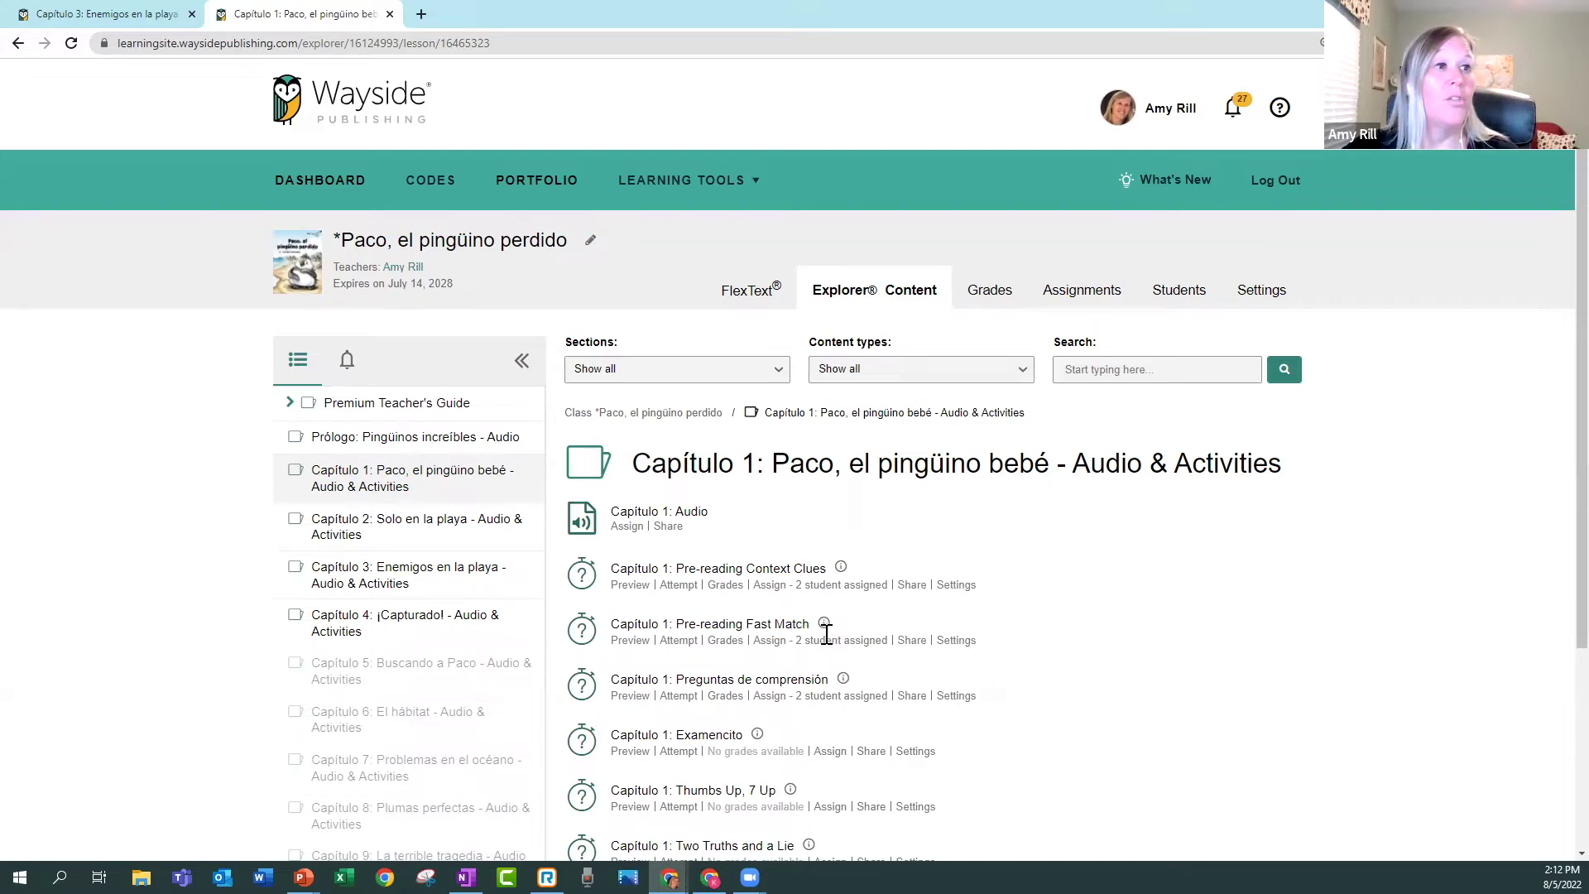
Show the activity type information for Pre-reading Fast Match, Preguntas de comprensión and Examencito.
mouse_move(824, 631)
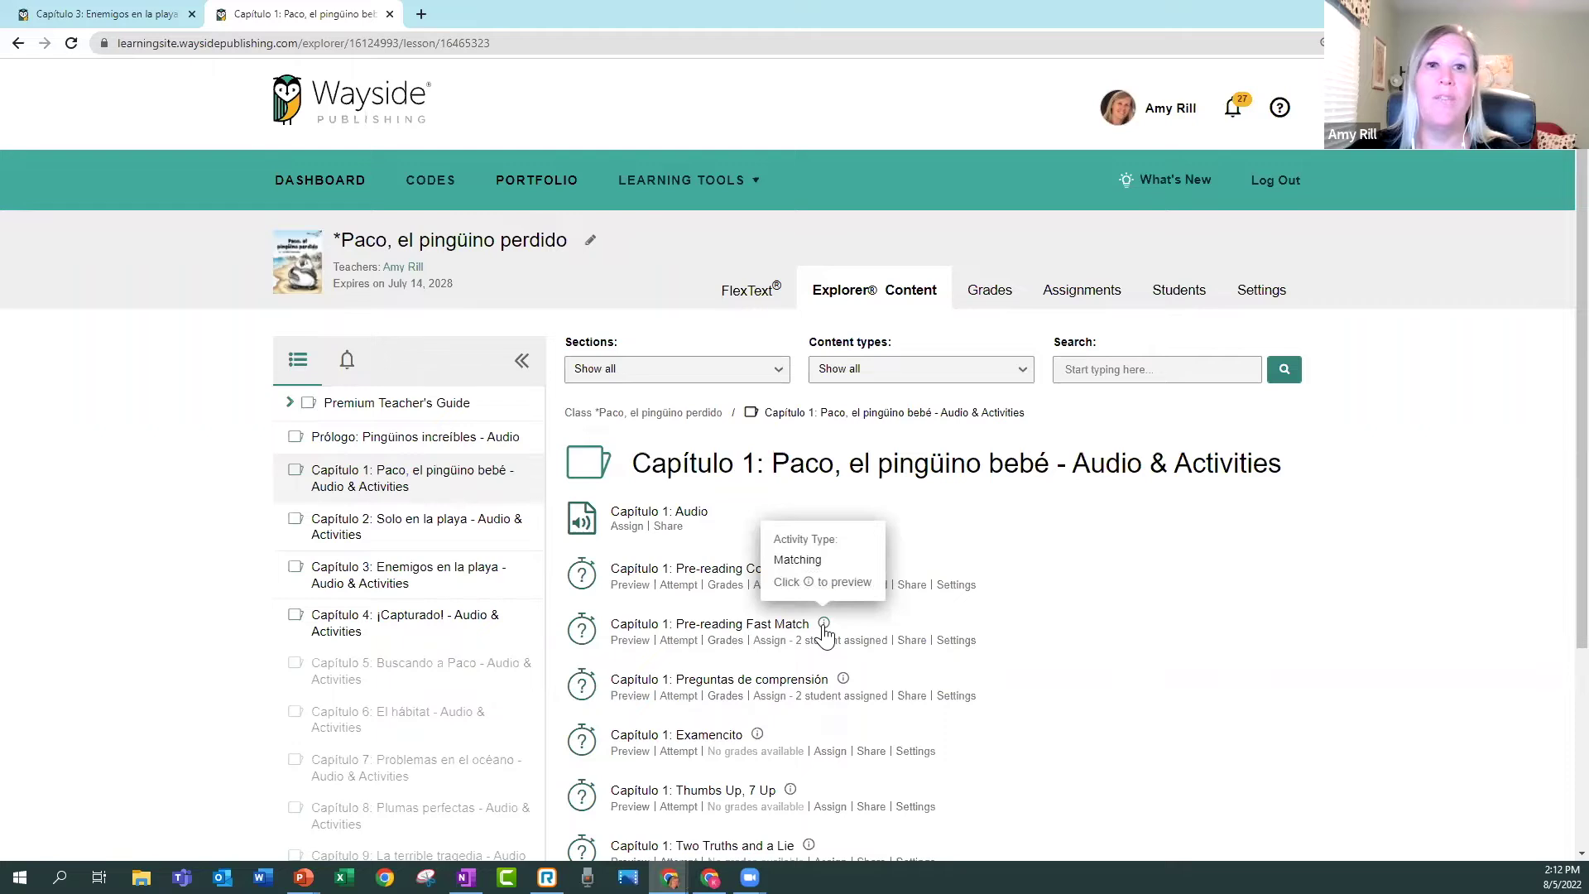
mouse_move(844, 687)
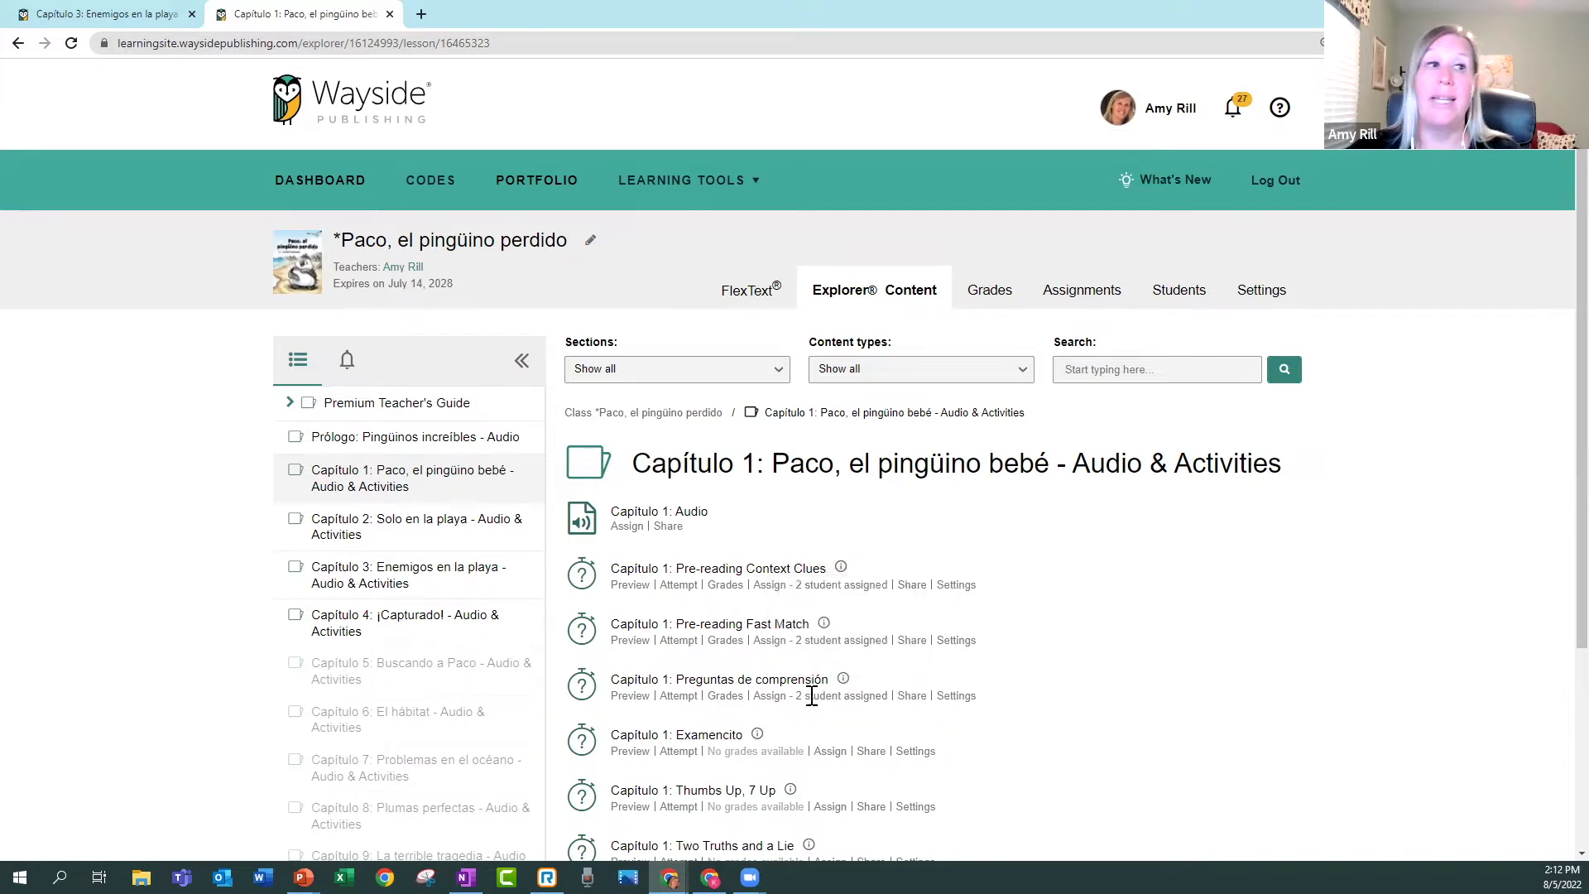
mouse_move(759, 742)
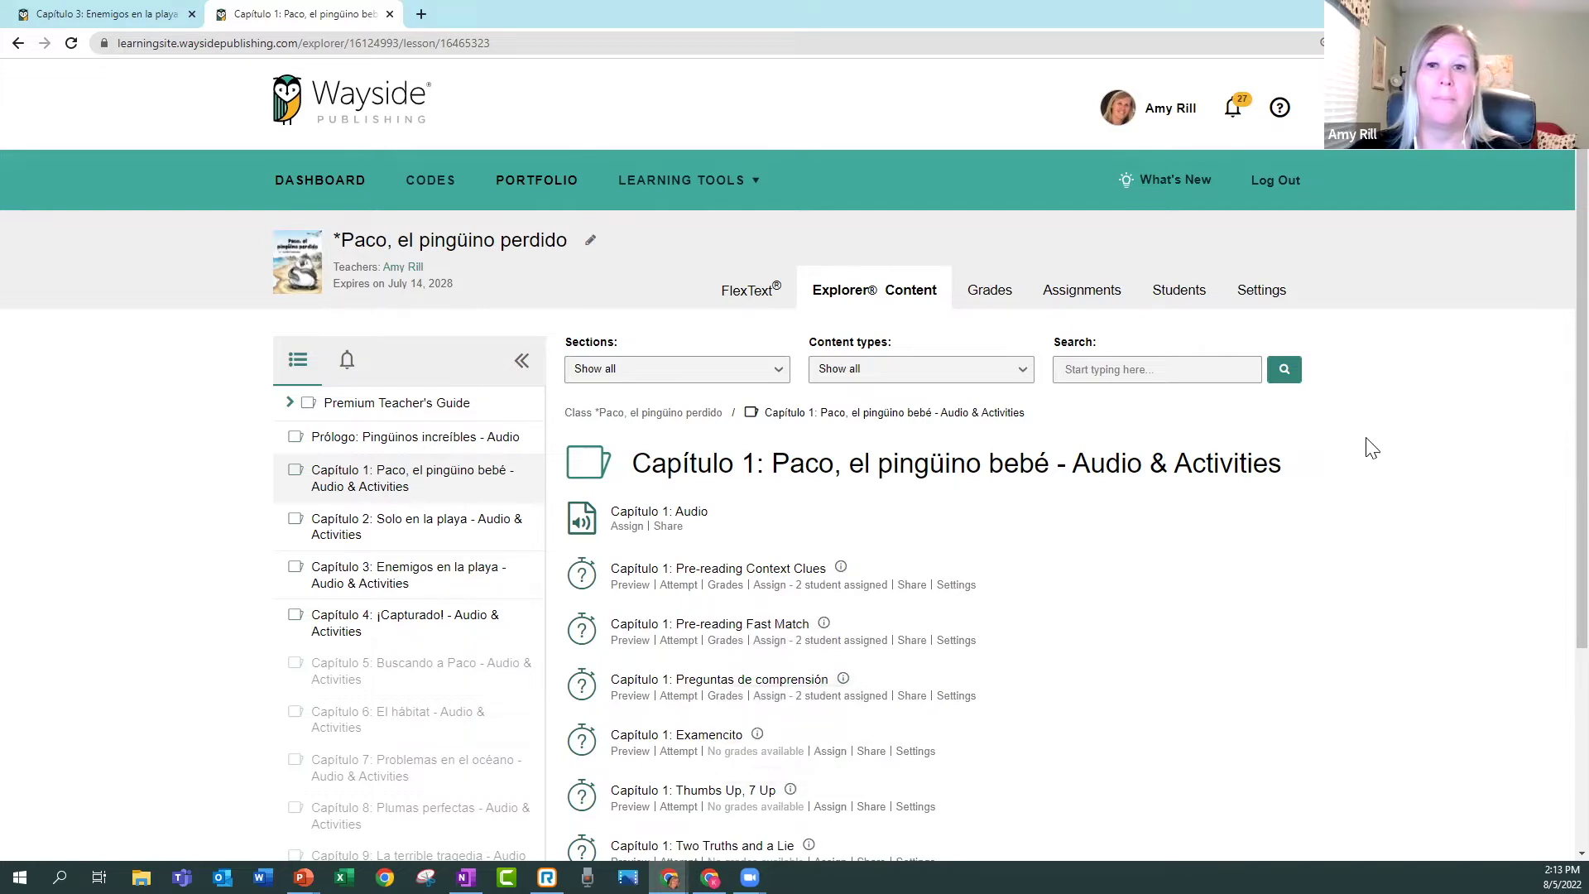
View the Capítulo 1: Thumbs Up, 7 Up activity page and return to the Capítulo 1 Audio & Activities lesson.
scroll(1557, 319, "down", 1)
scroll(1555, 319, "down", 2)
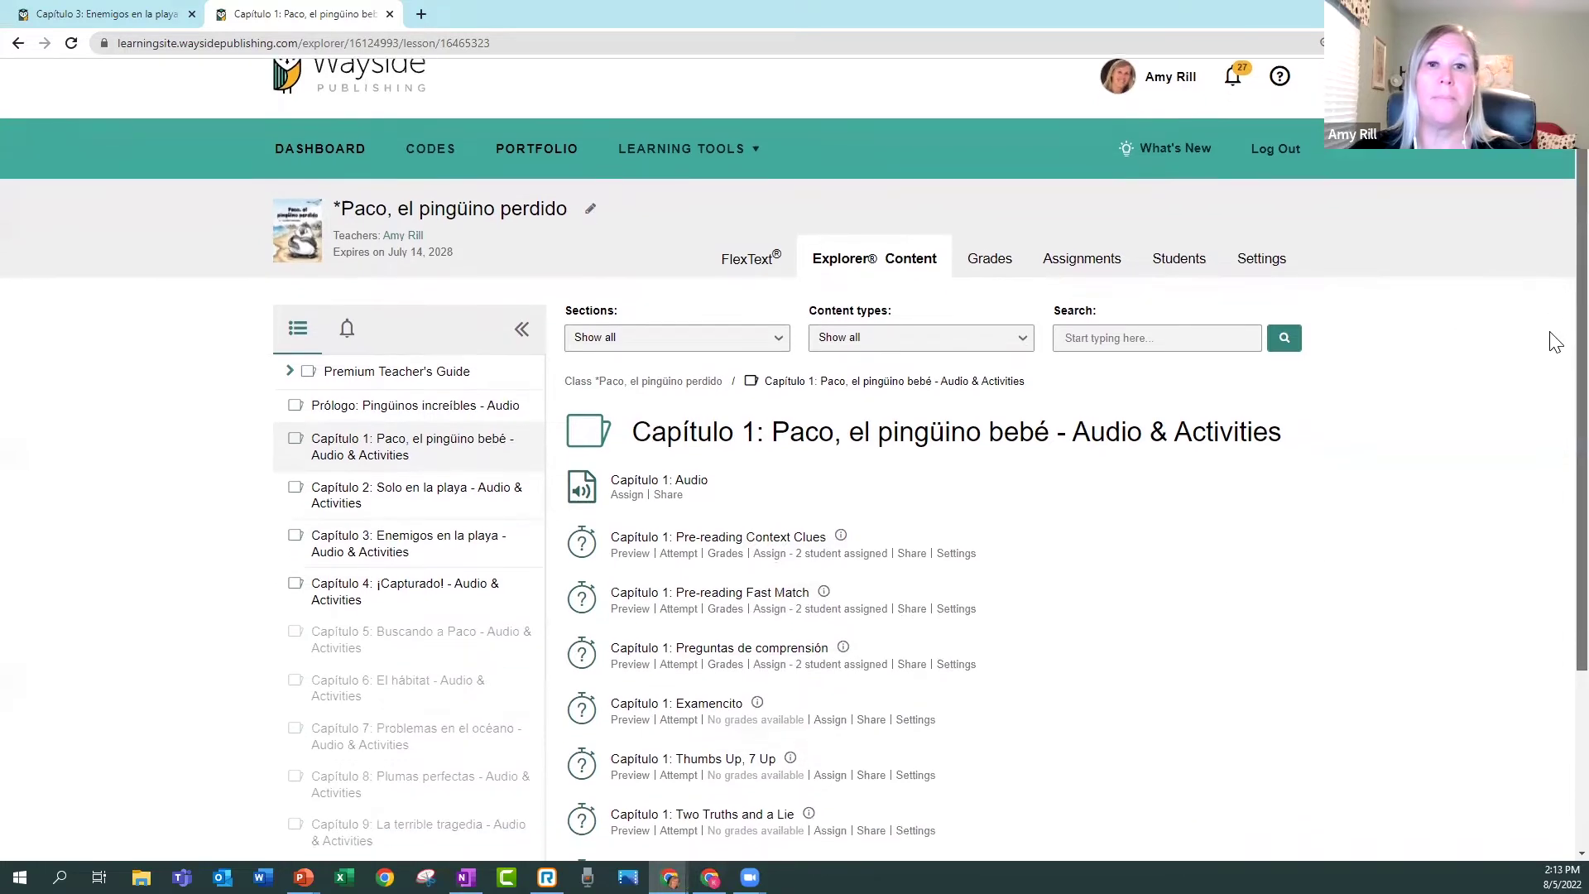
scroll(1554, 445, "down", 1)
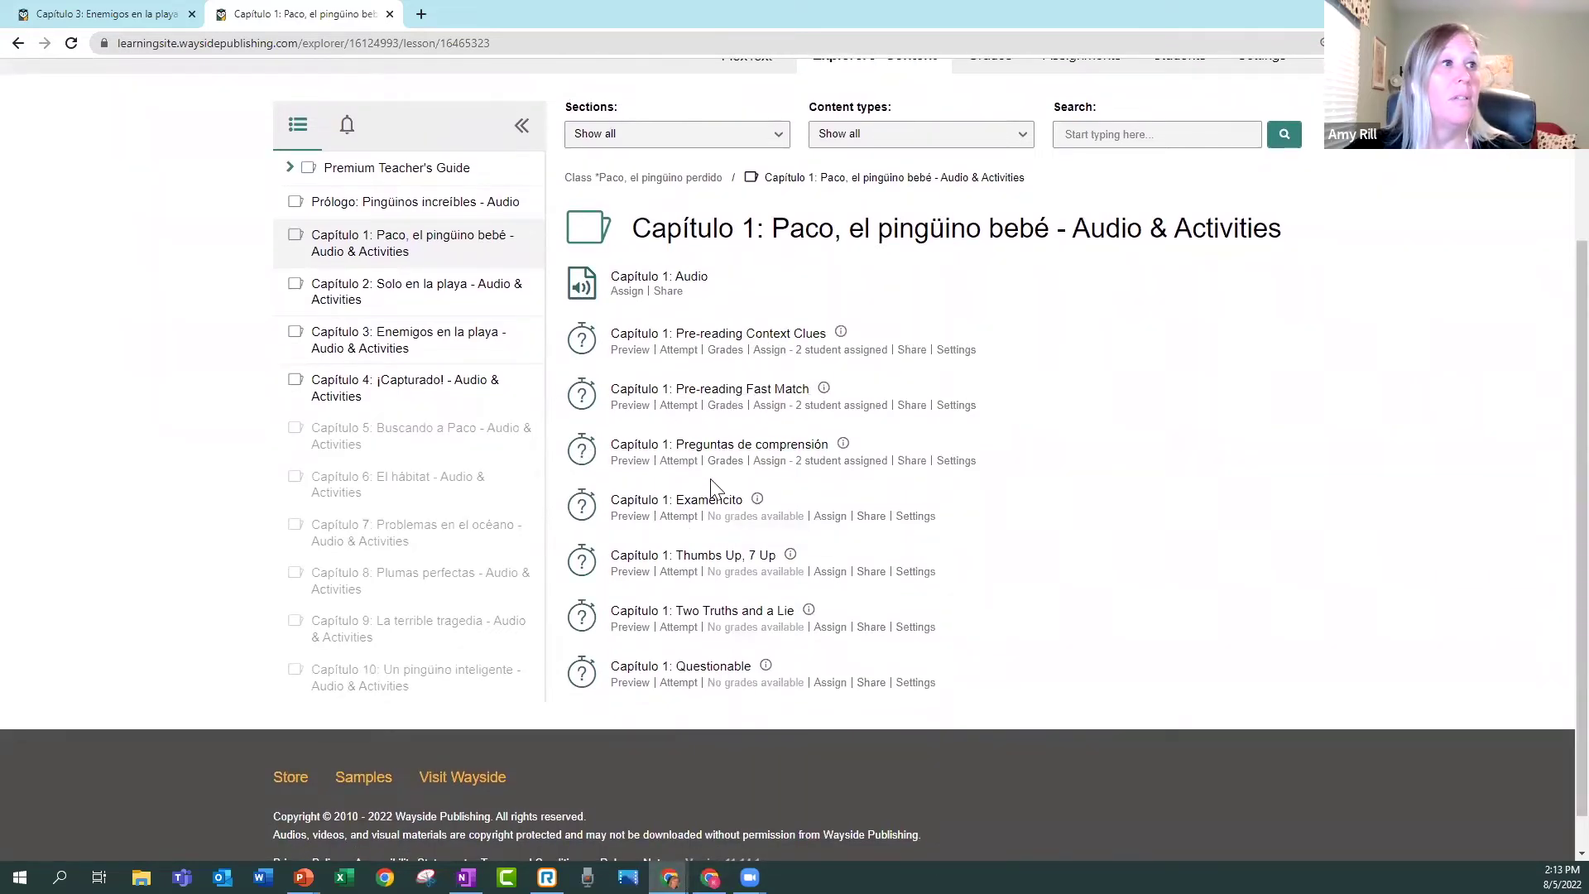
left_click(712, 557)
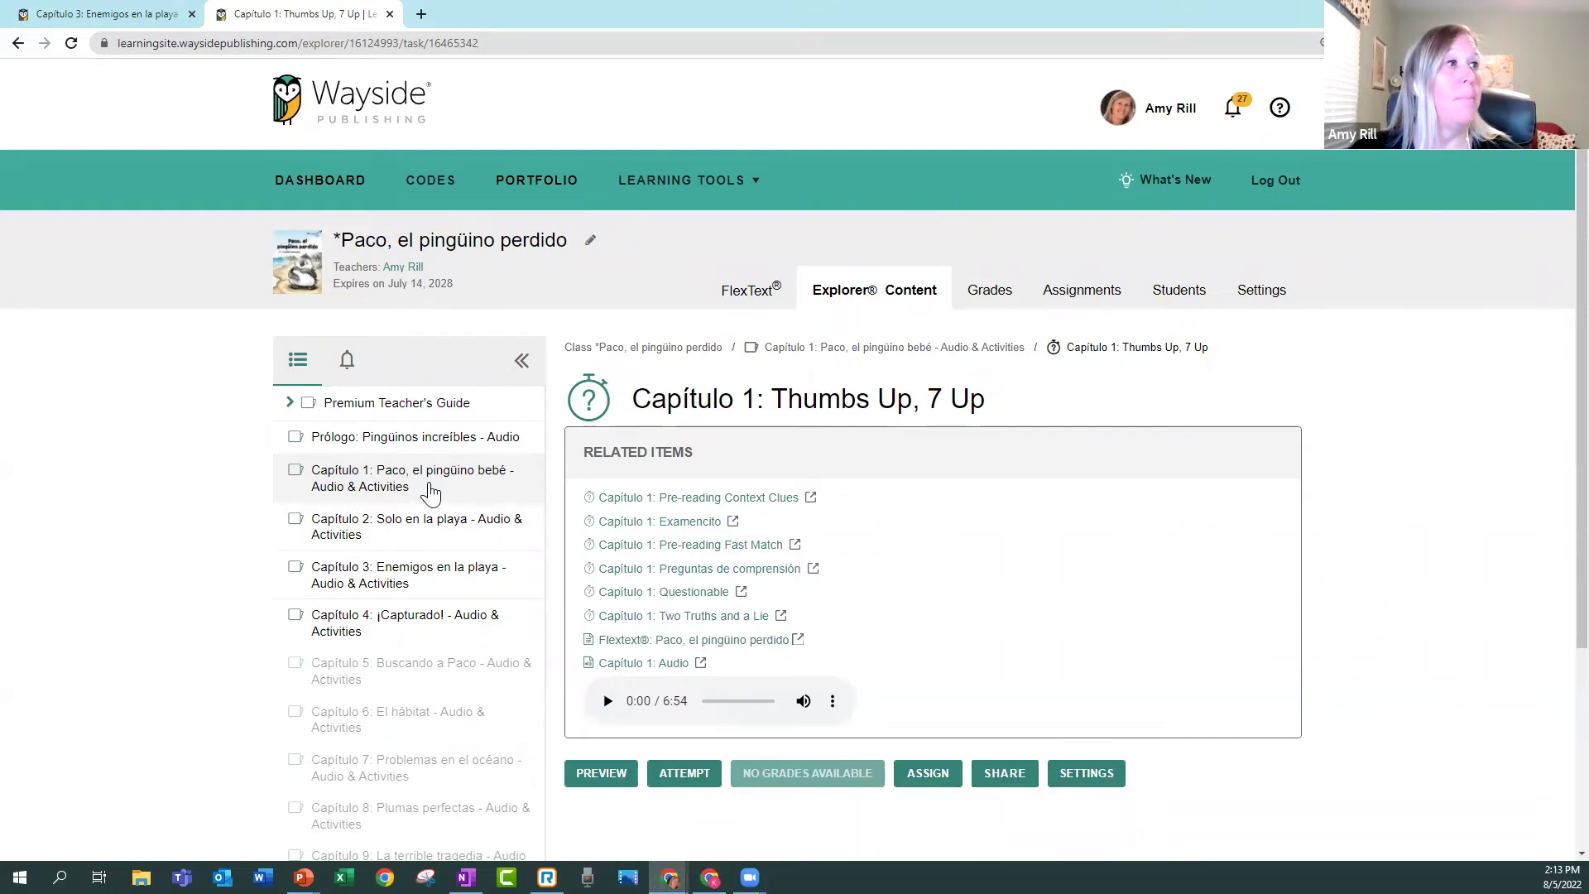
left_click(410, 484)
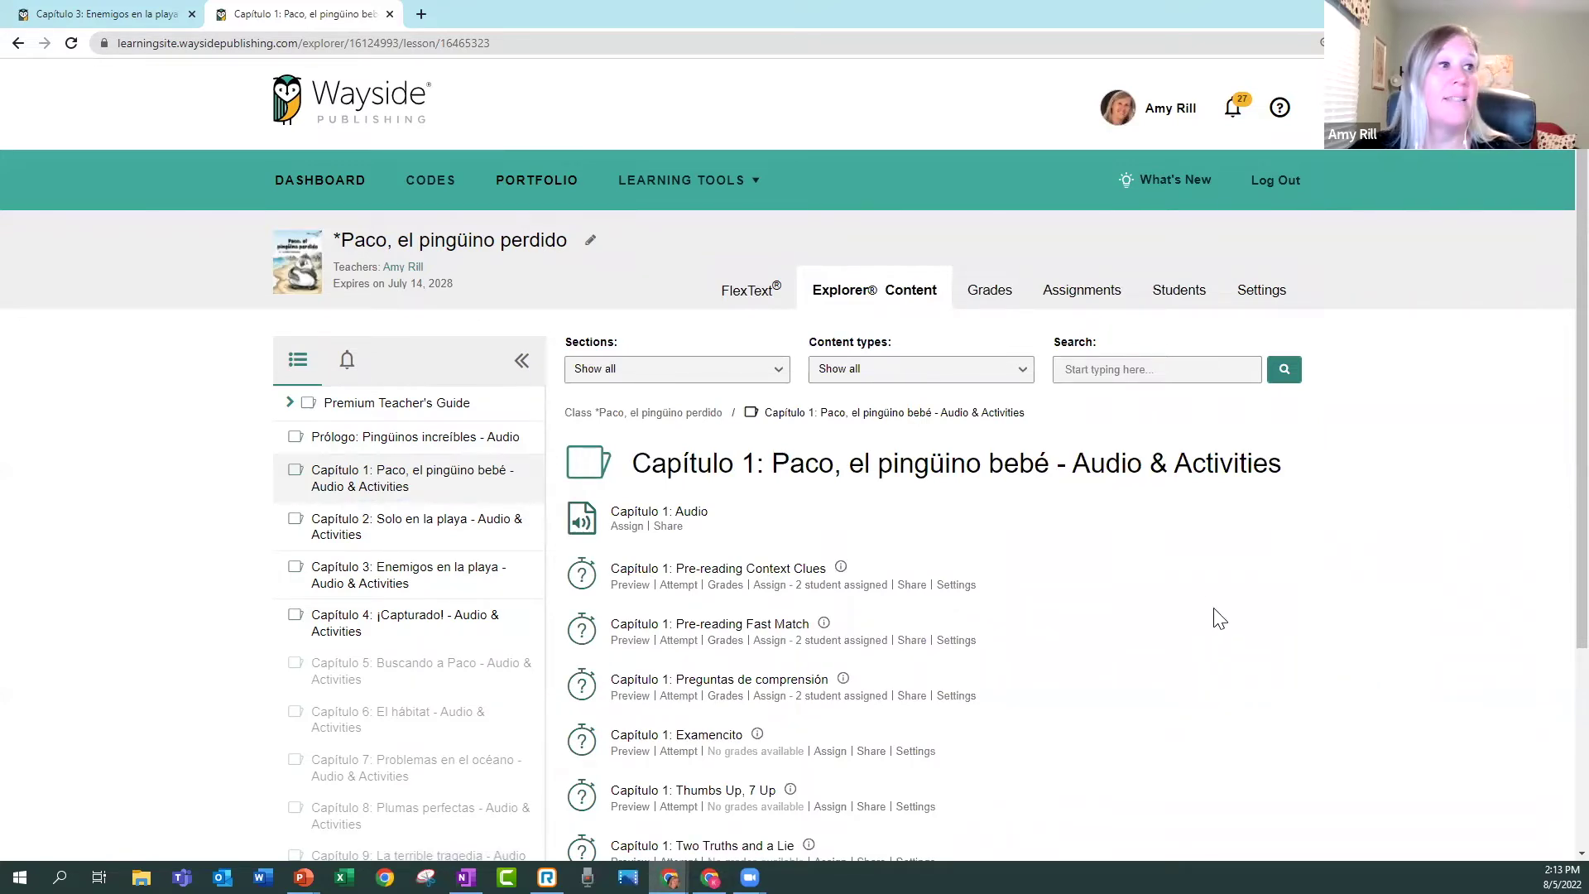
Reload the class's Explorer Content and look over the Capítulo 1 activity list.
scroll(1188, 593, "down", 3)
scroll(1188, 593, "up", 2)
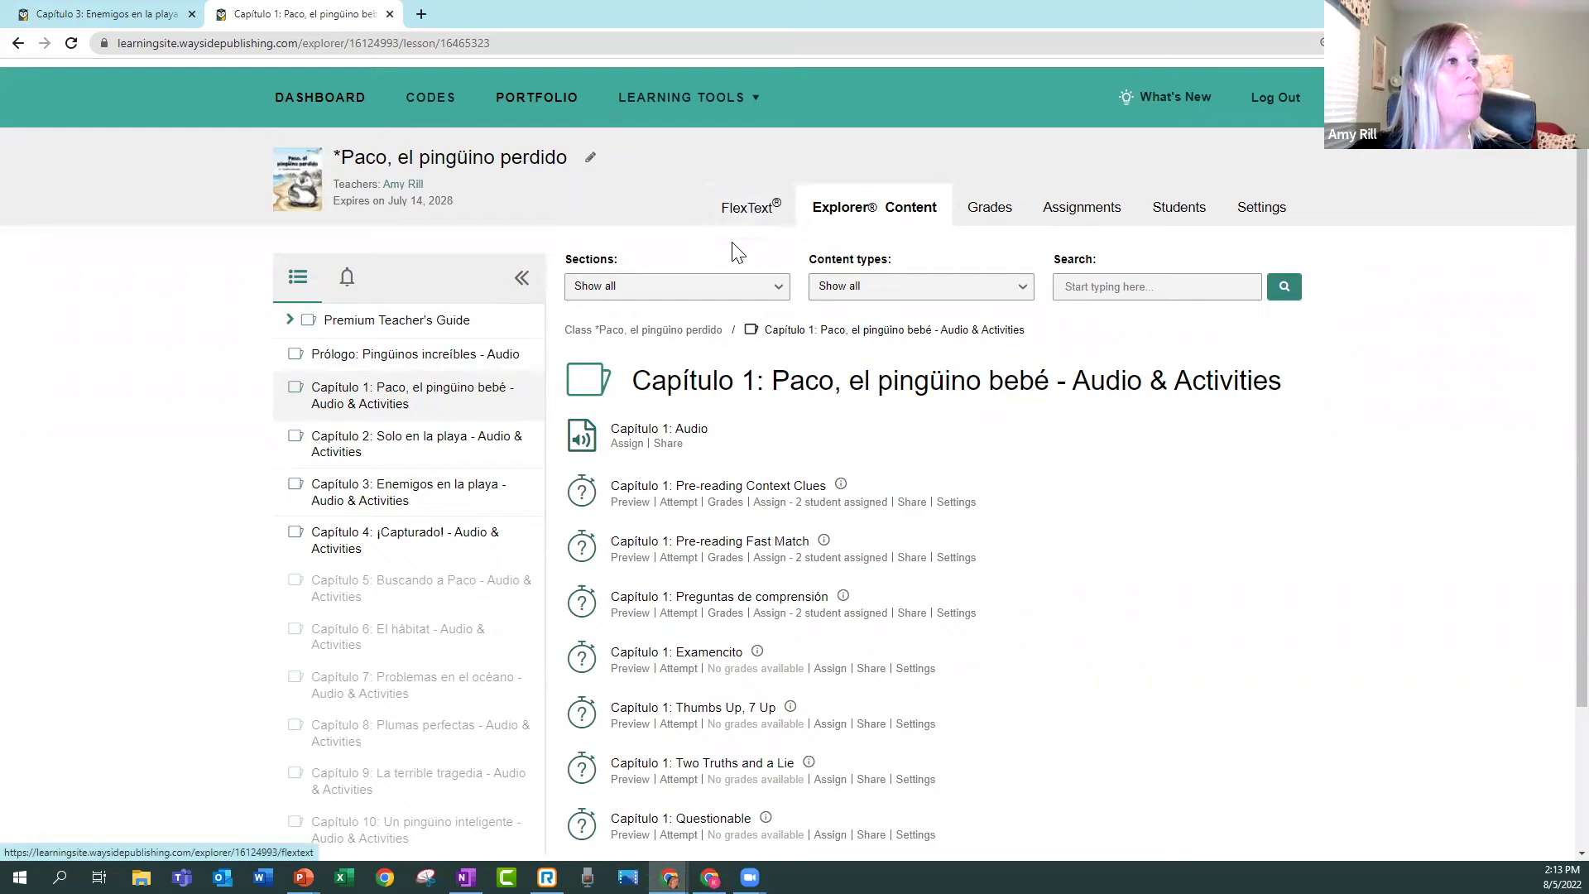
left_click(888, 199)
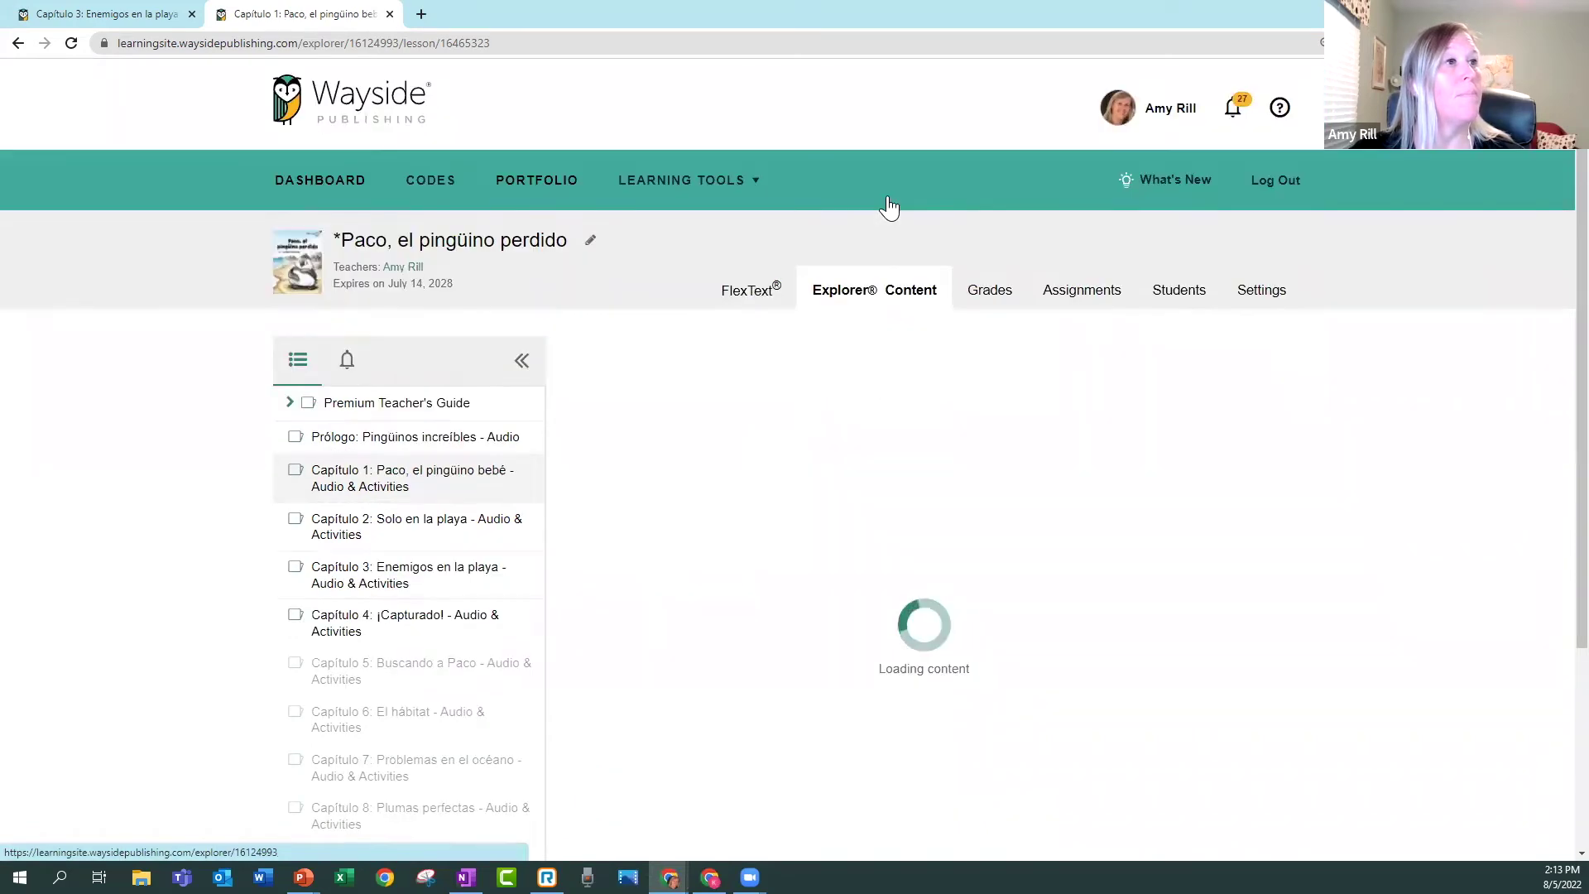
scroll(1170, 614, "down", 1)
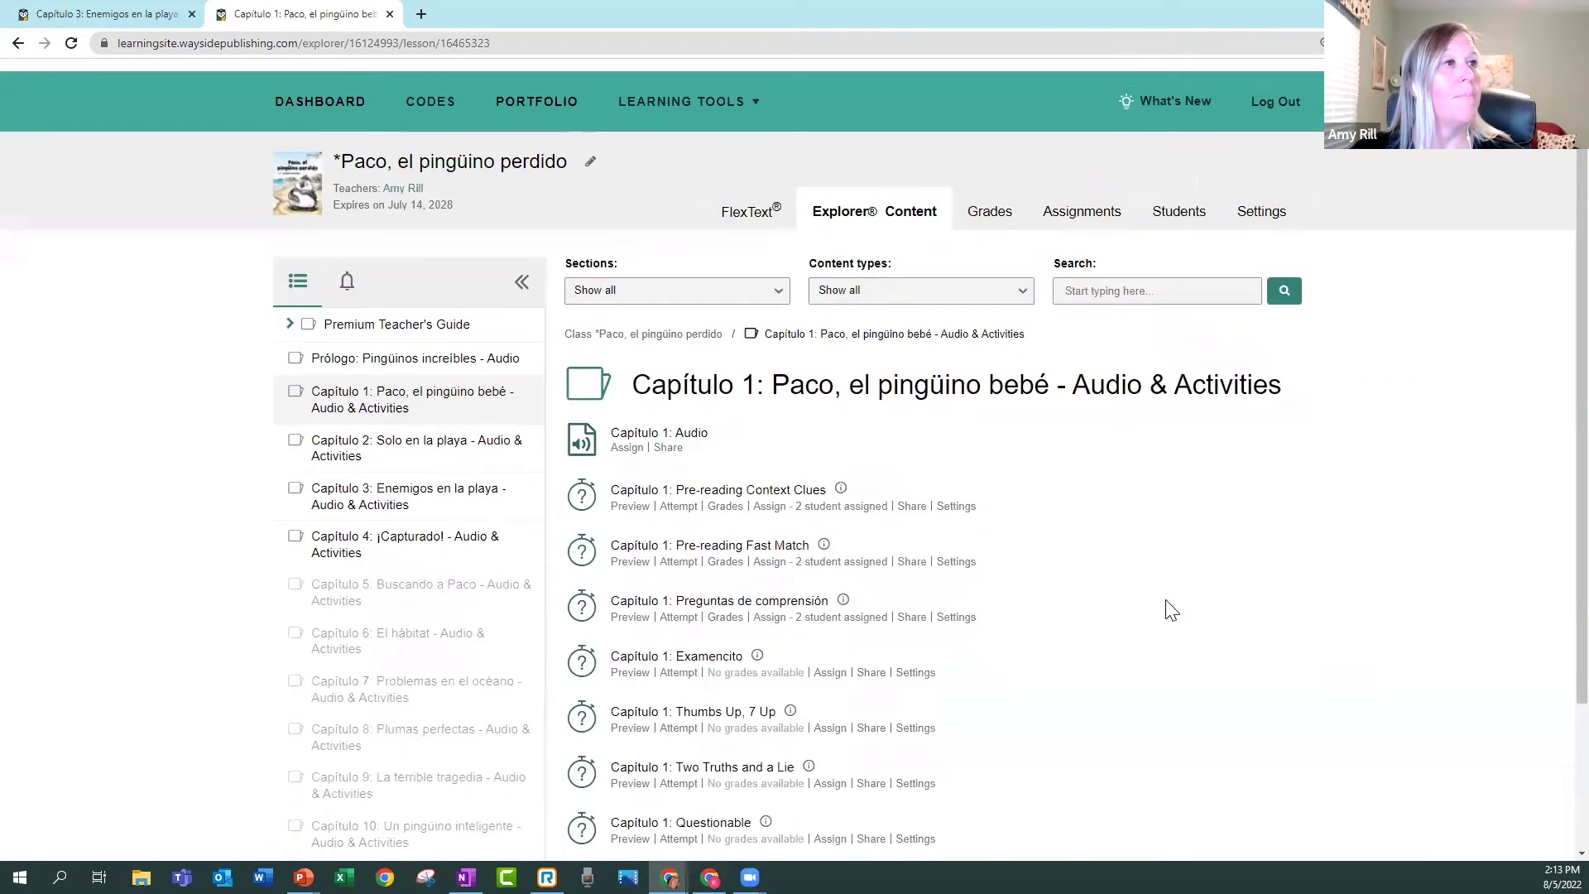
View the Prólogo: Pingüinos increíbles - Audio lesson and return to the class's full content list.
left_click(413, 356)
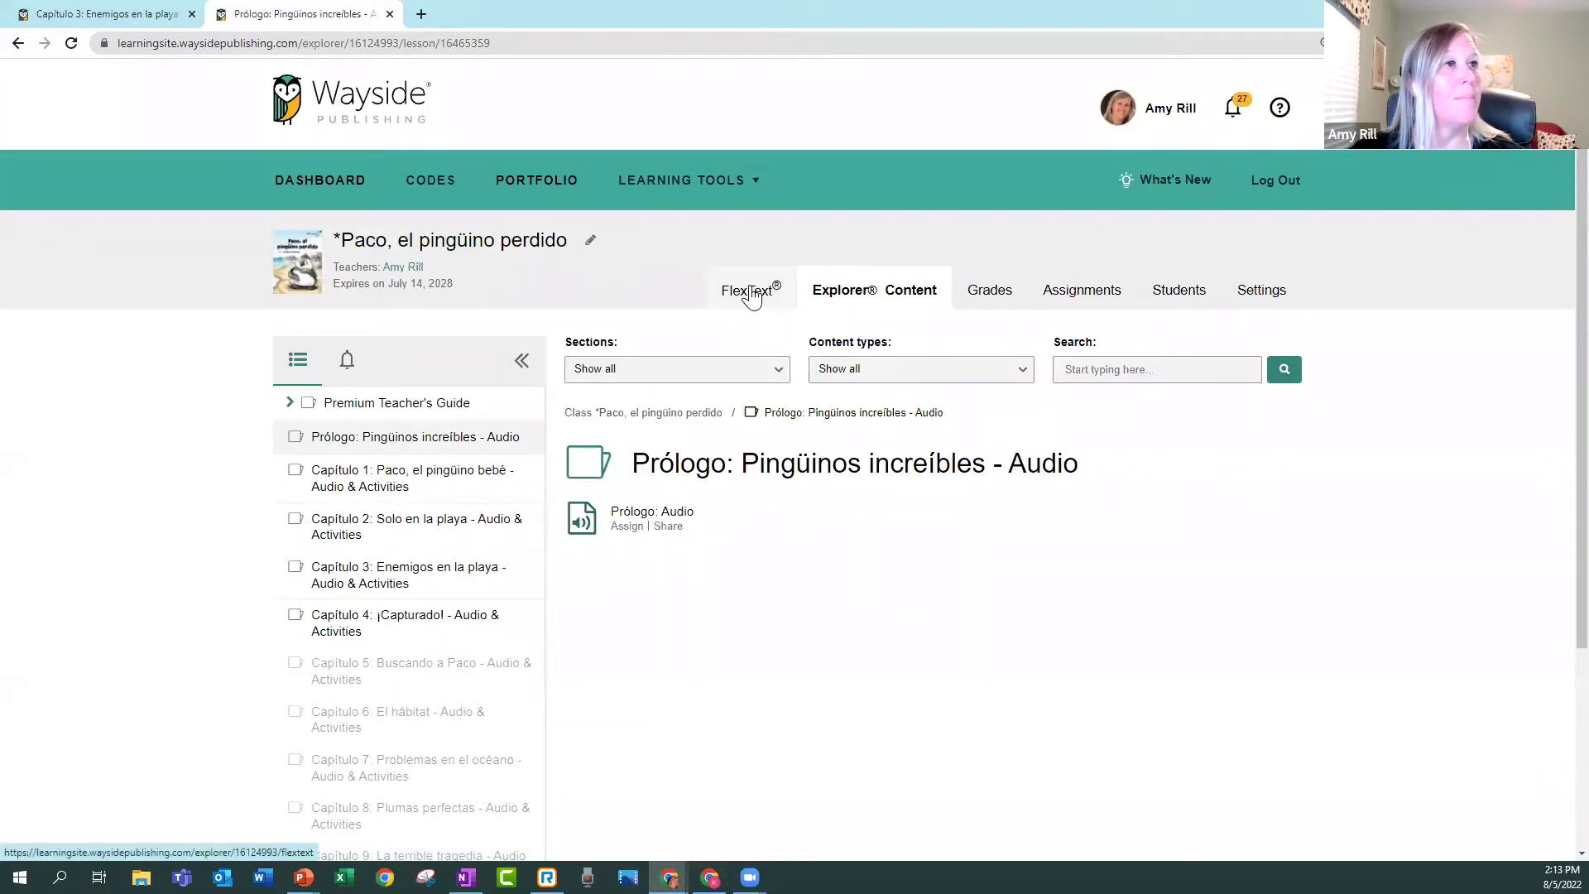
left_click(642, 413)
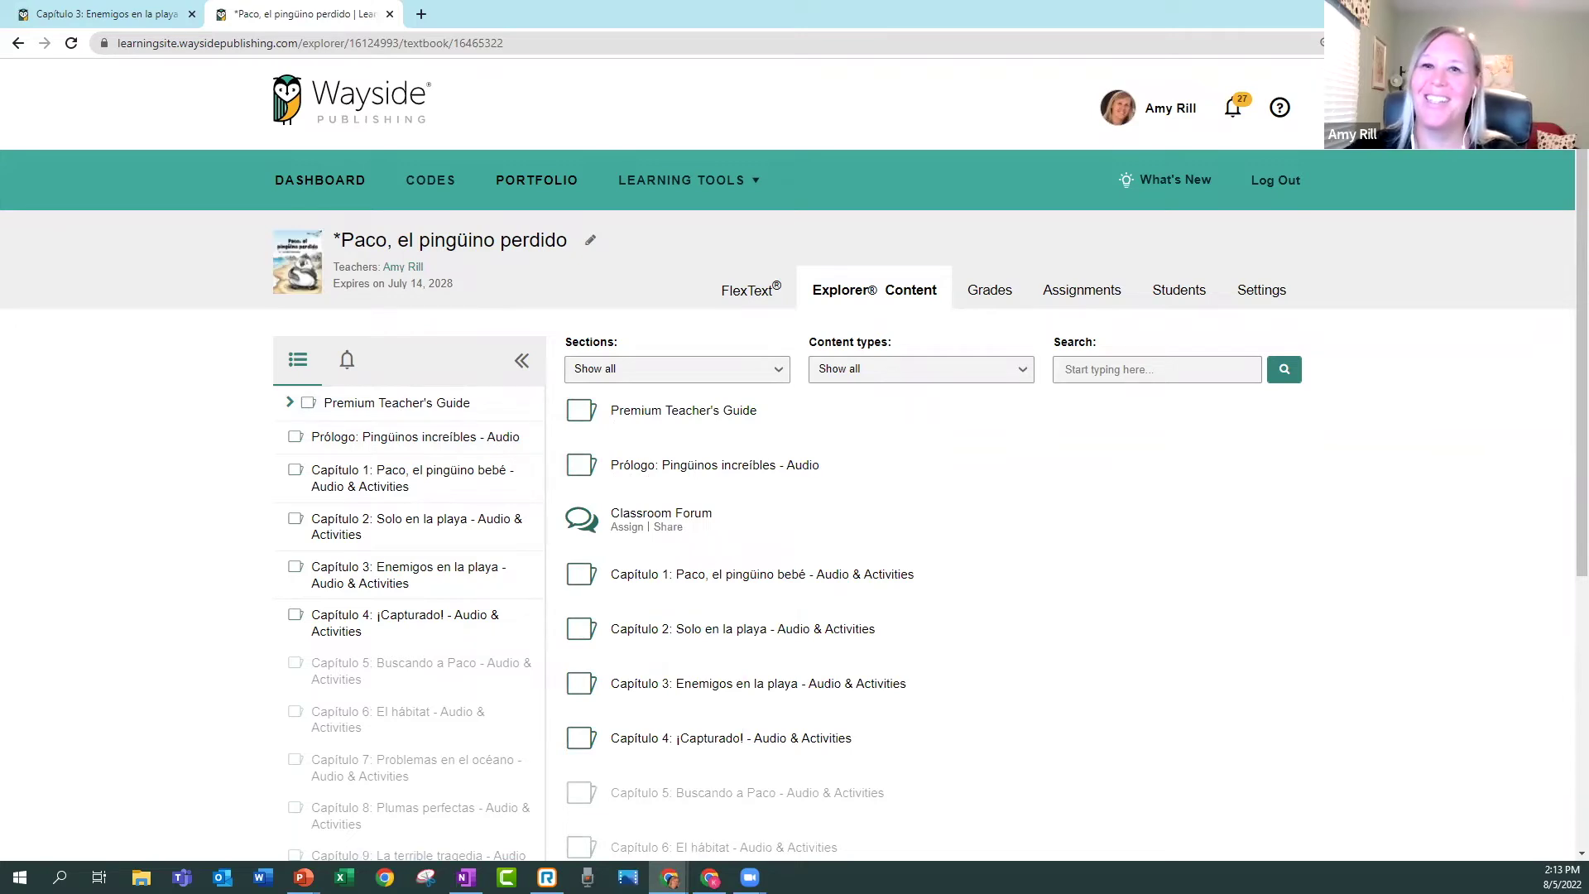
Open the Classroom Forum and look over its description, student messages and replies, and the area for adding a message.
left_click(682, 519)
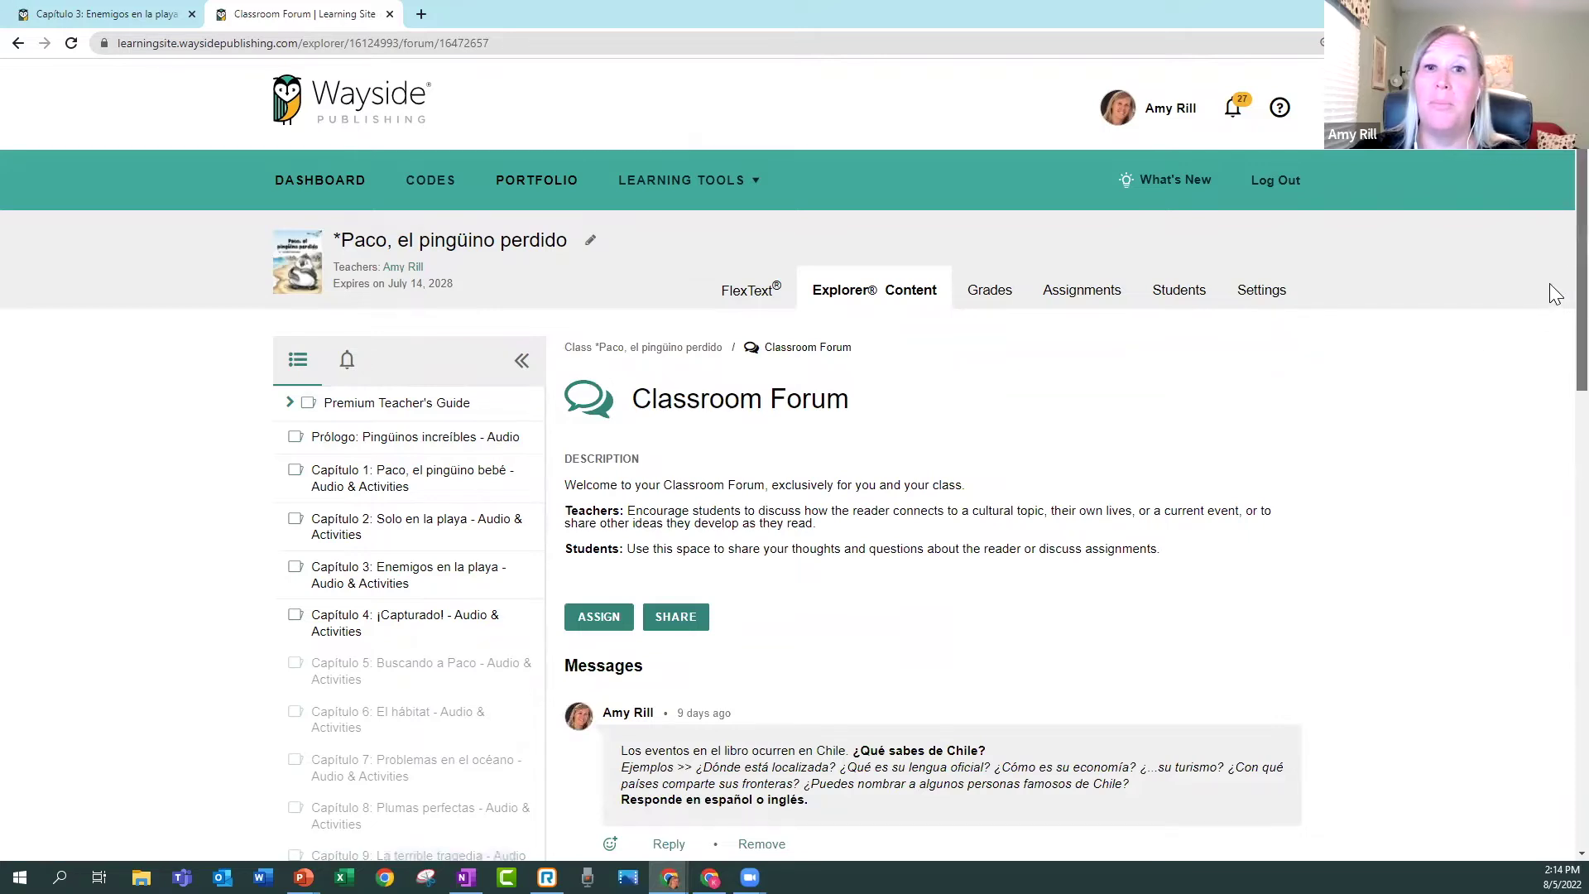
scroll(1555, 298, "down", 2)
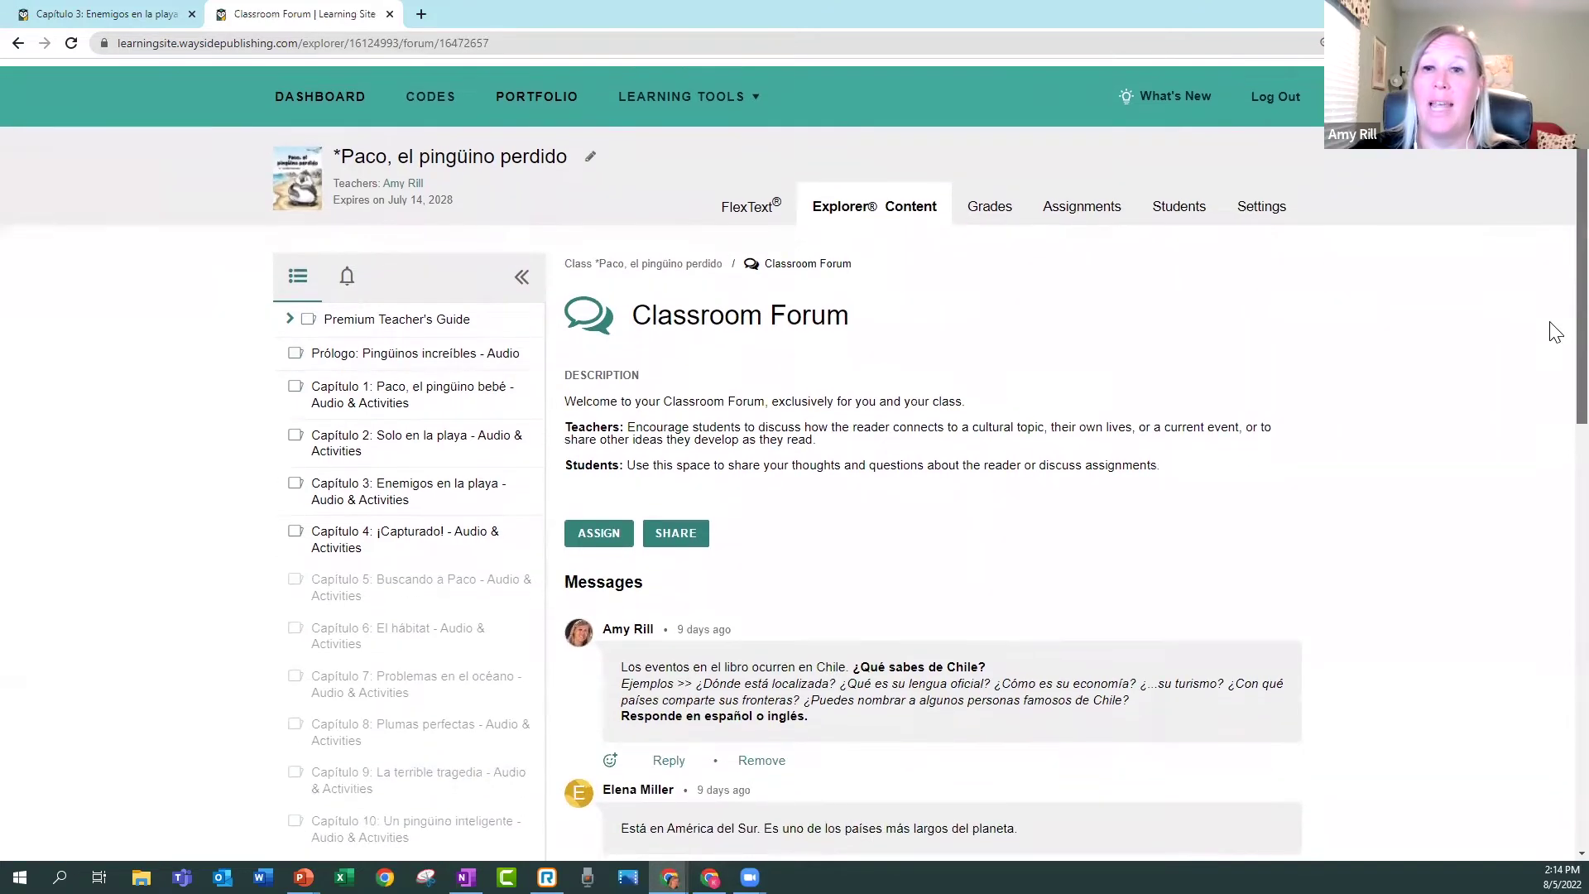
scroll(1555, 346, "down", 2)
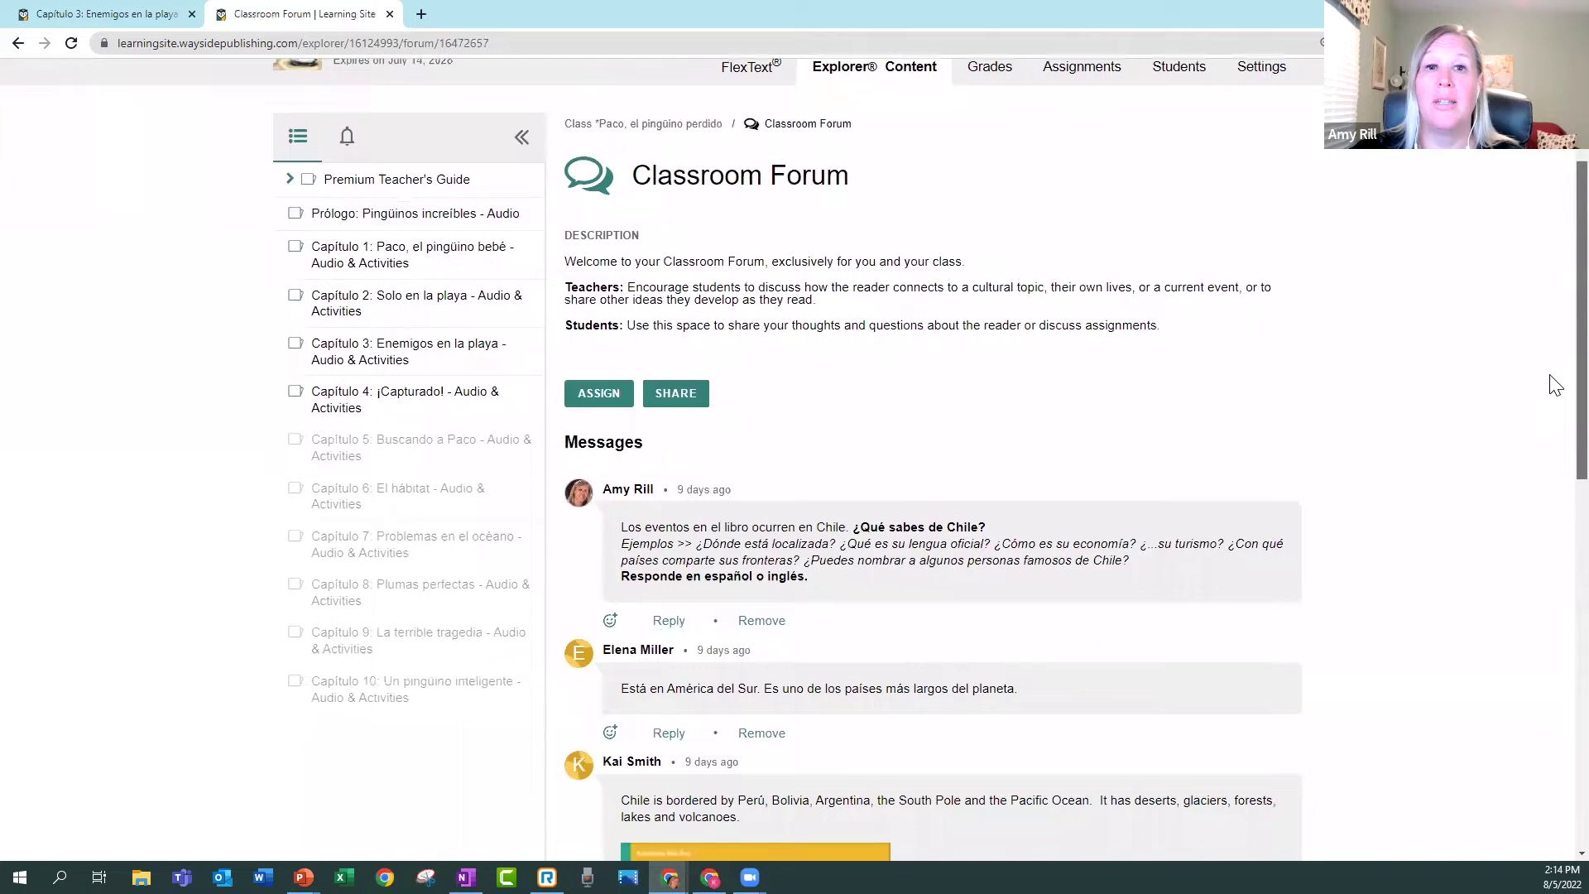
scroll(1555, 413, "down", 2)
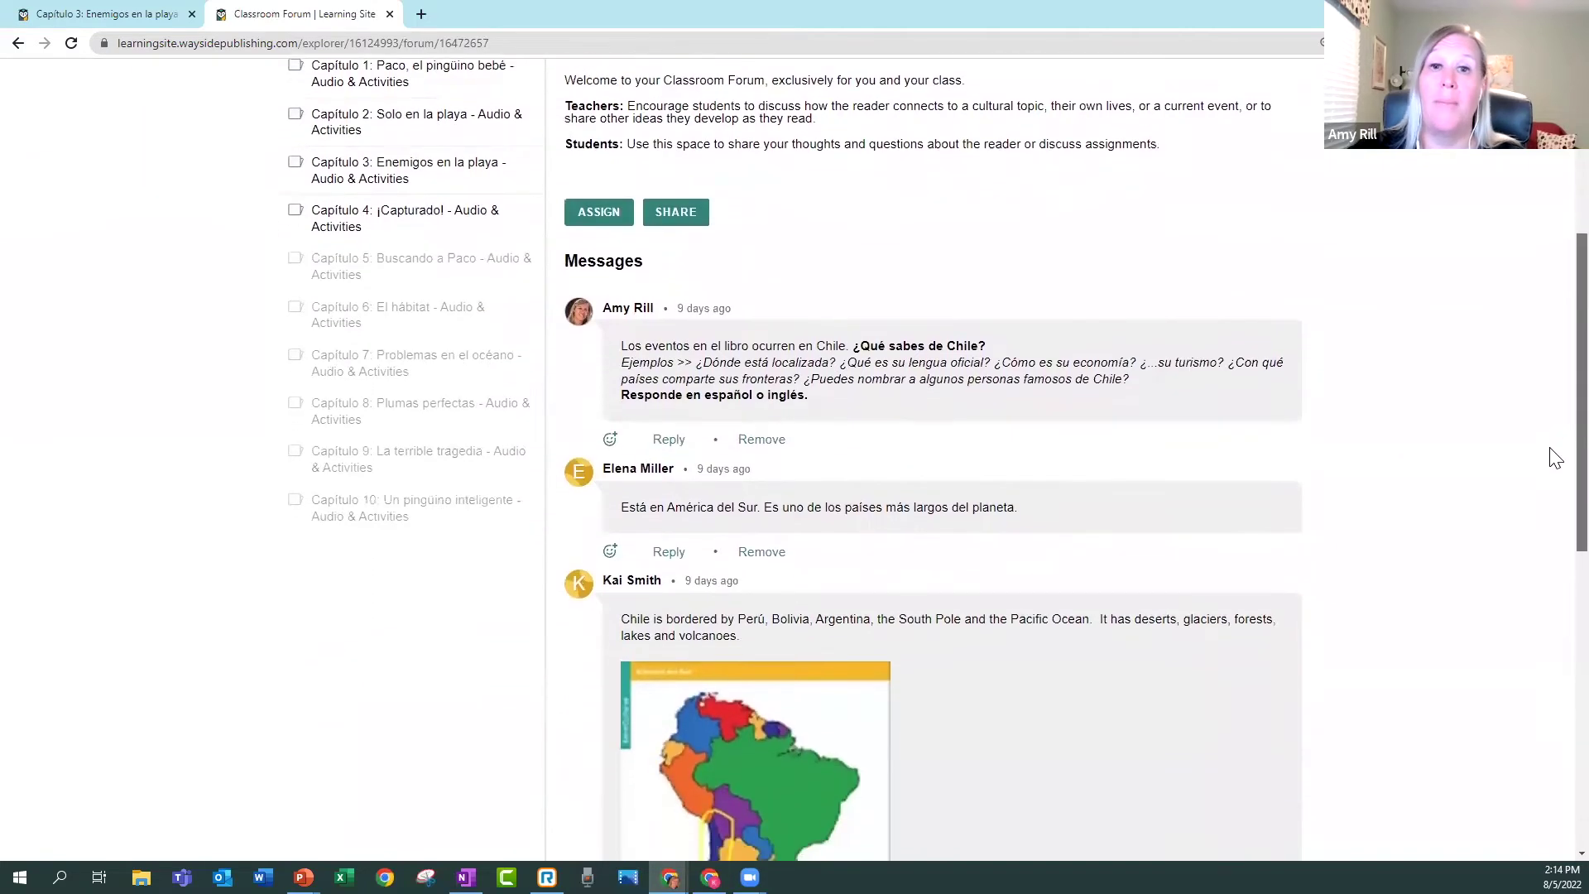
scroll(1554, 476, "down", 3)
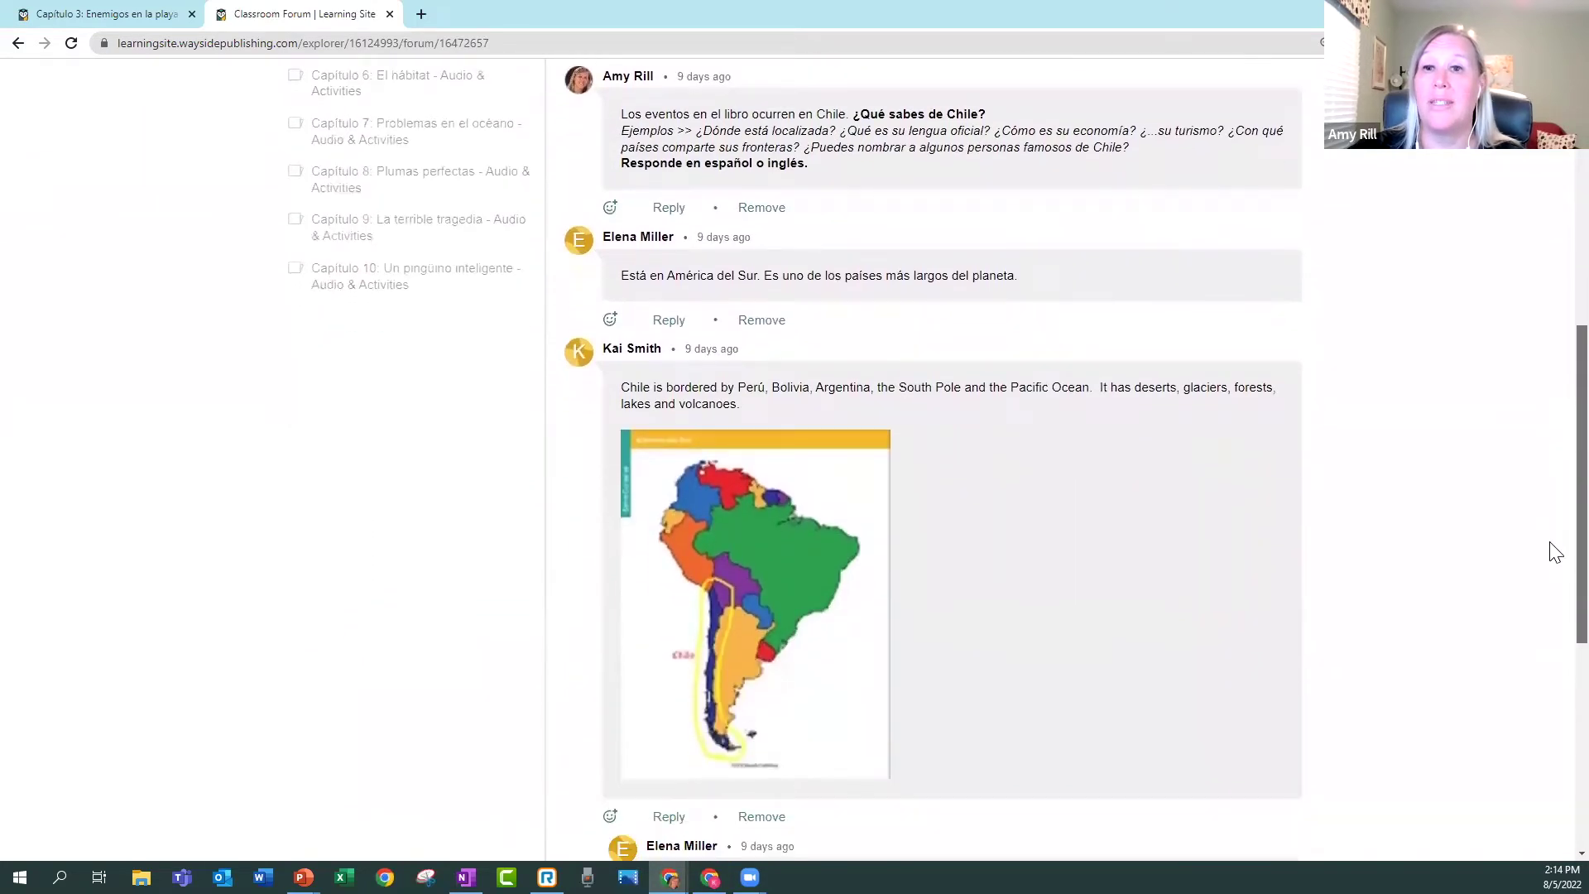
scroll(1555, 579, "down", 3)
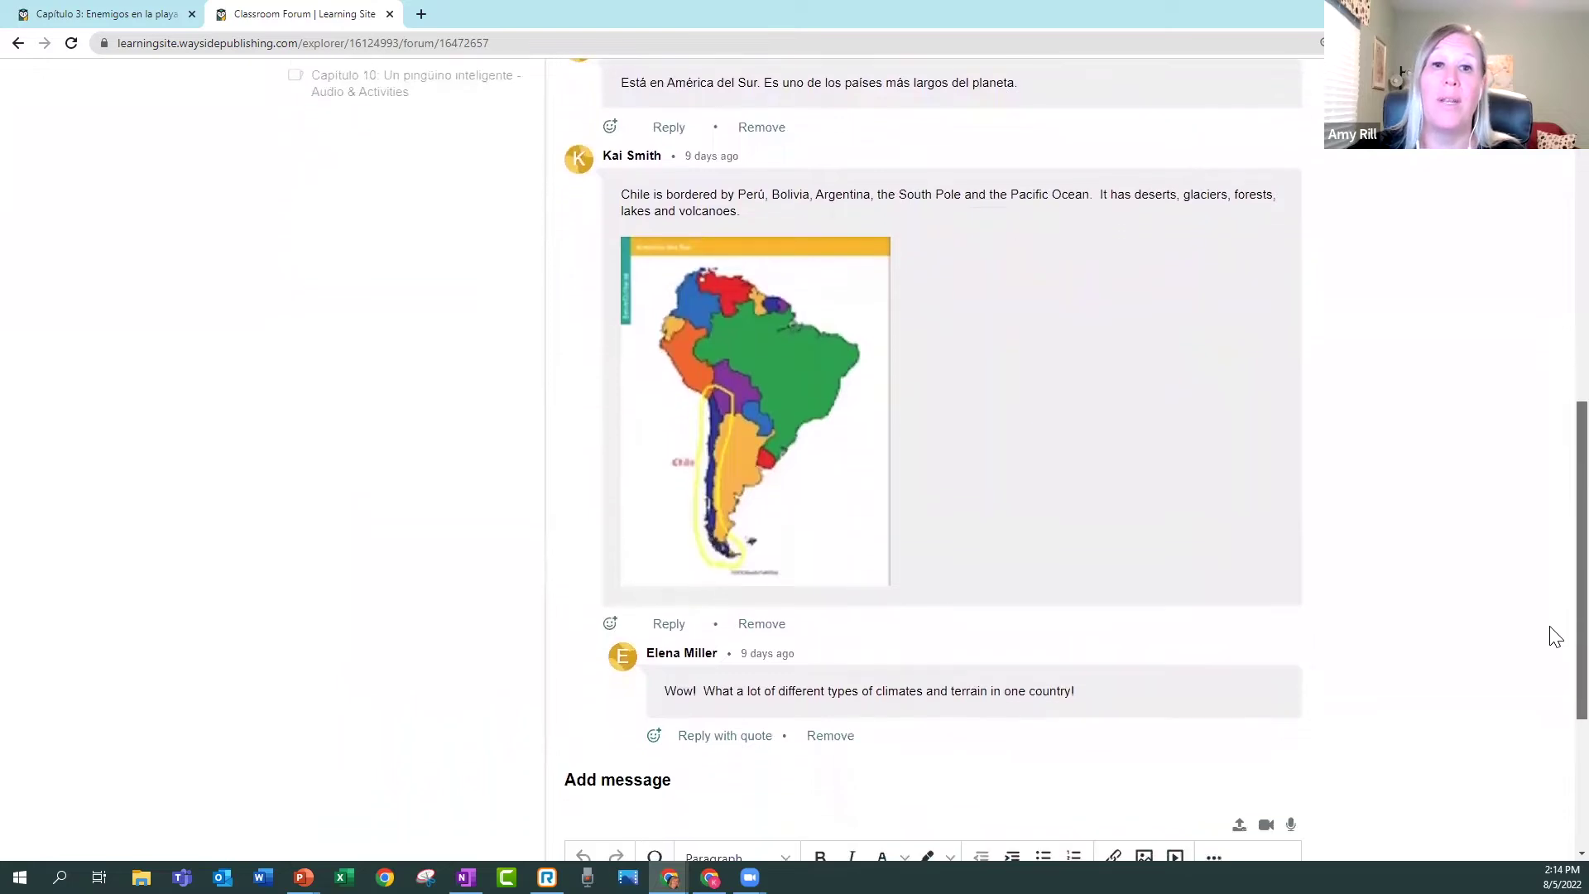
scroll(1555, 657, "down", 2)
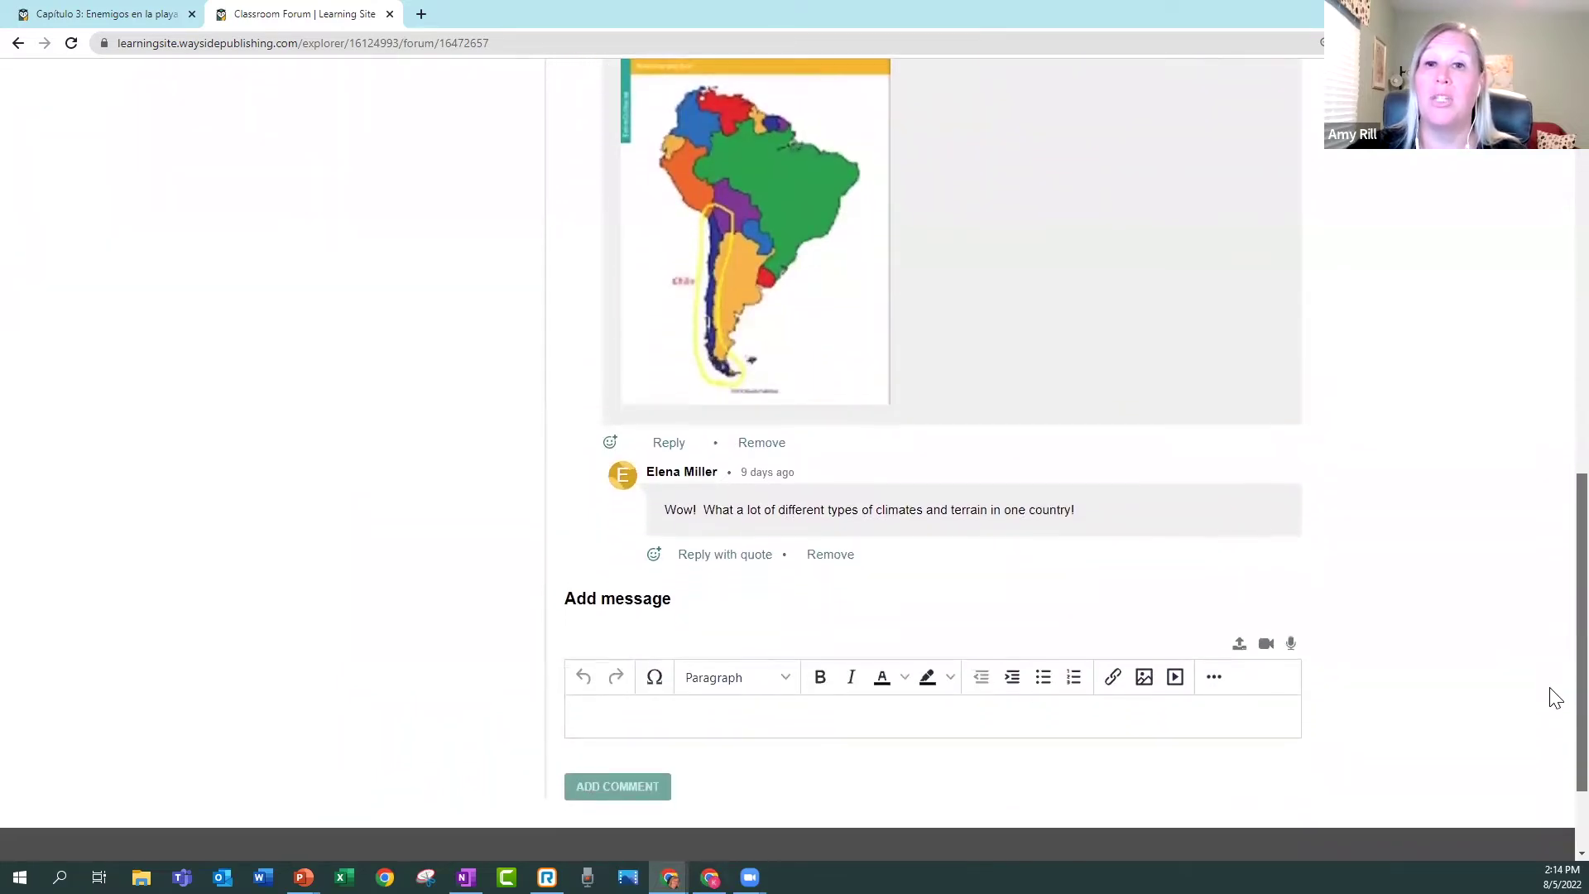
scroll(1555, 698, "up", 1)
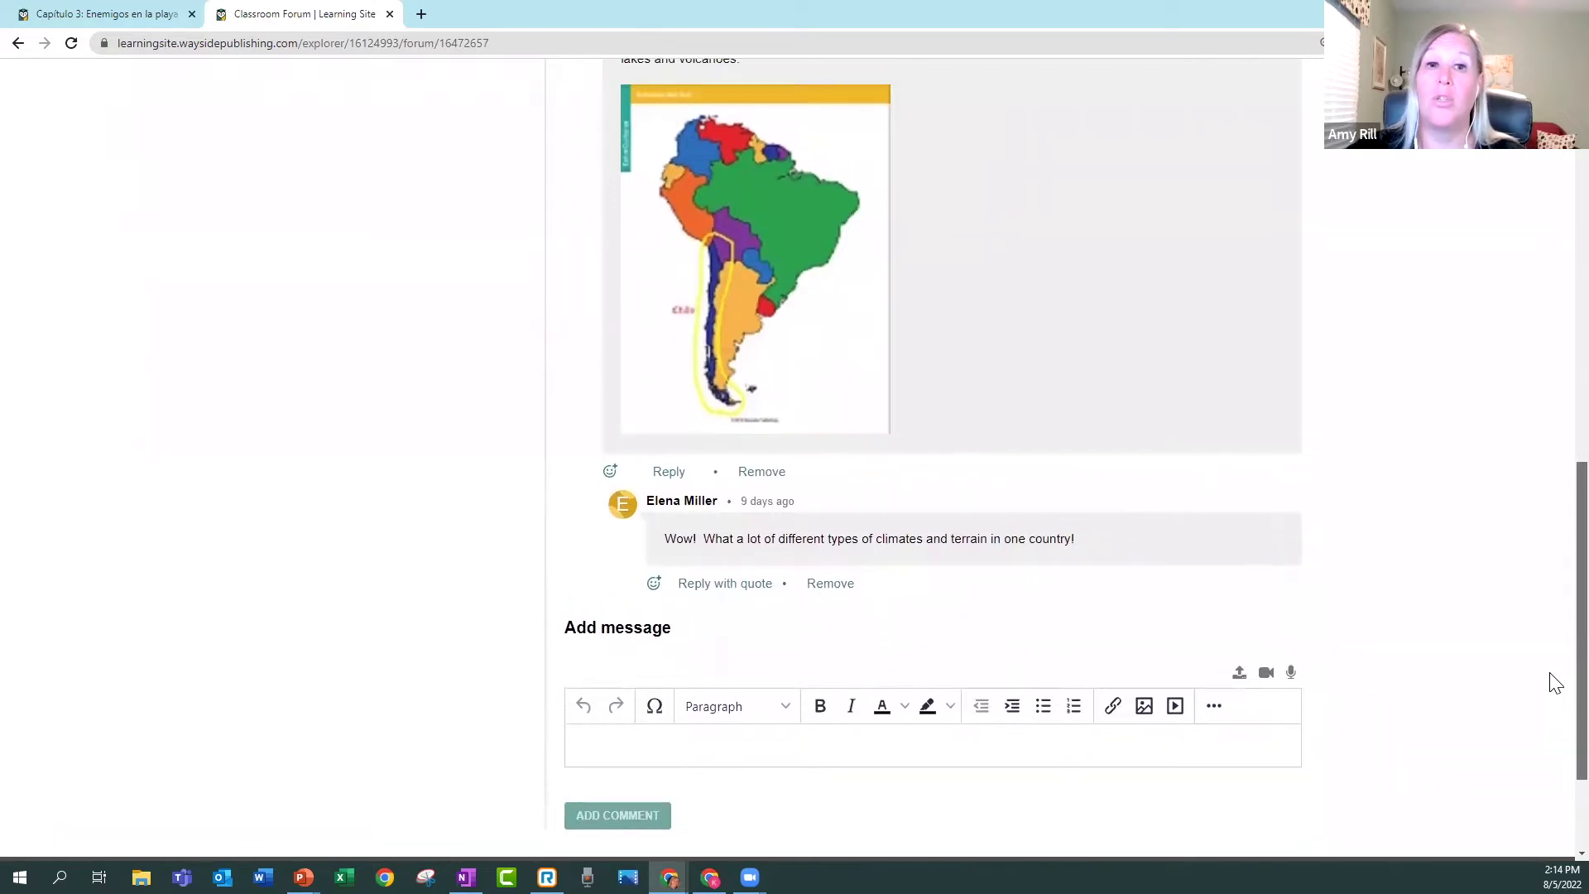
scroll(1555, 674, "up", 1)
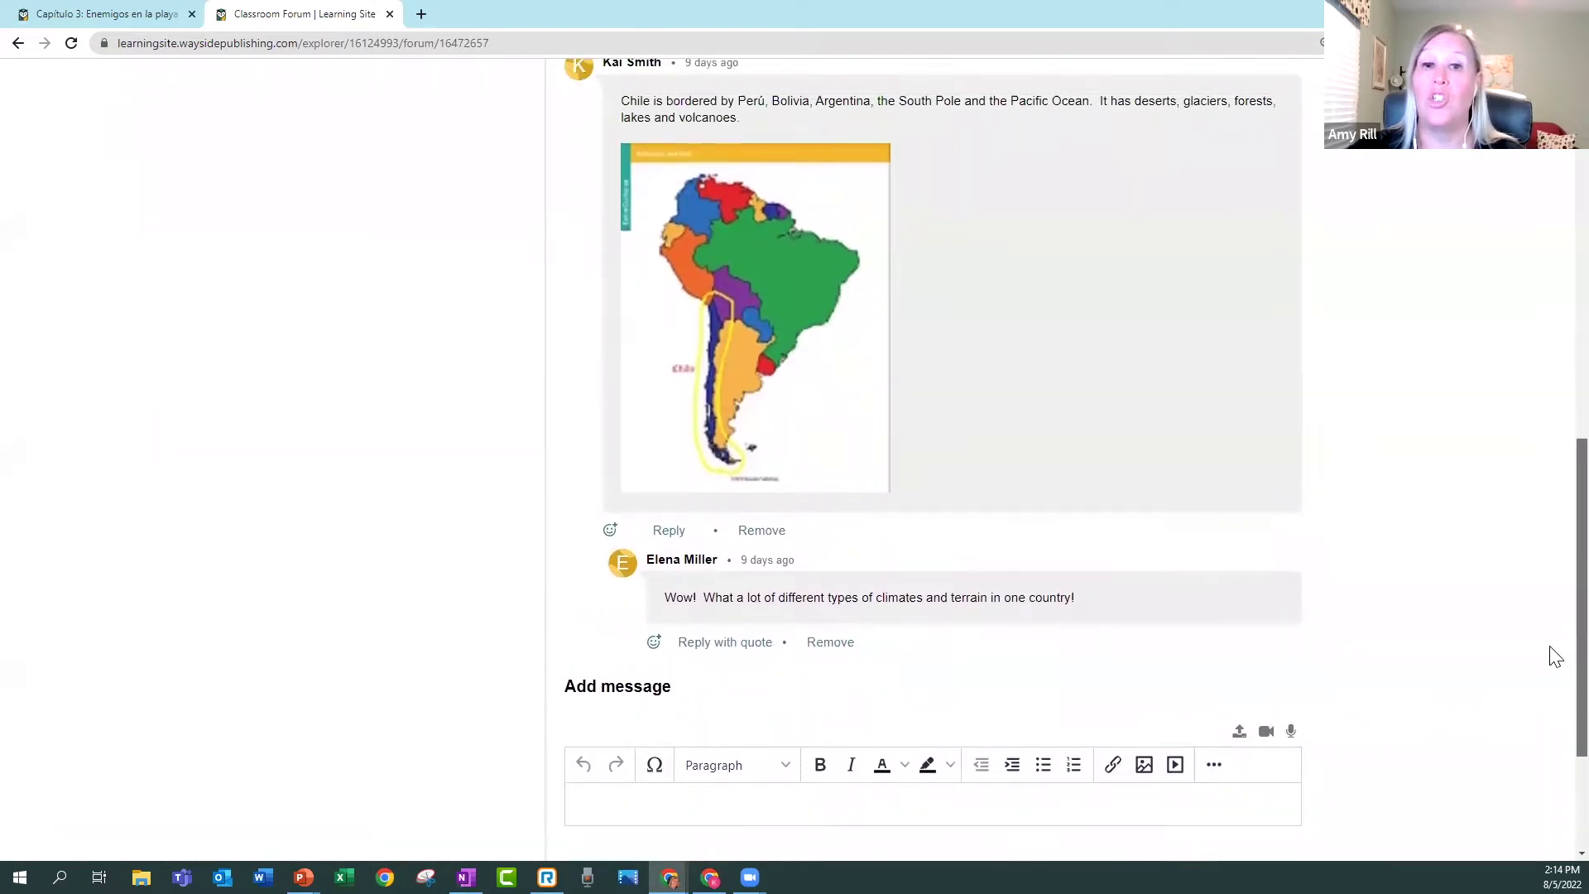
scroll(1555, 657, "up", 7)
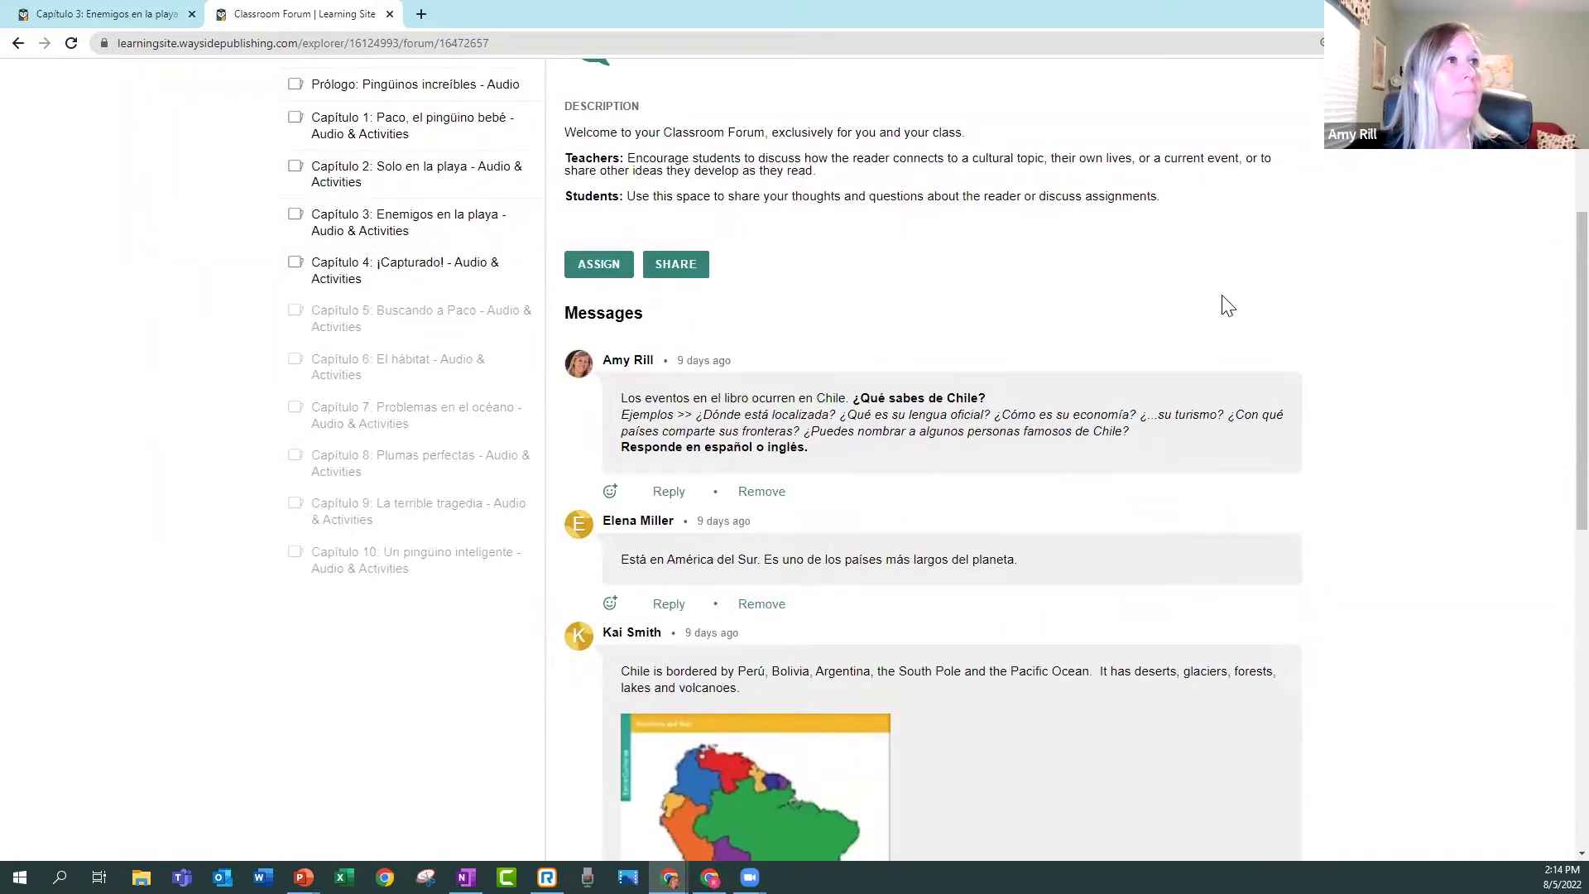
View the class's FlexText and its Assignments list, and return to the FlexText at Capítulo 3.
scroll(1186, 299, "up", 4)
left_click(746, 293)
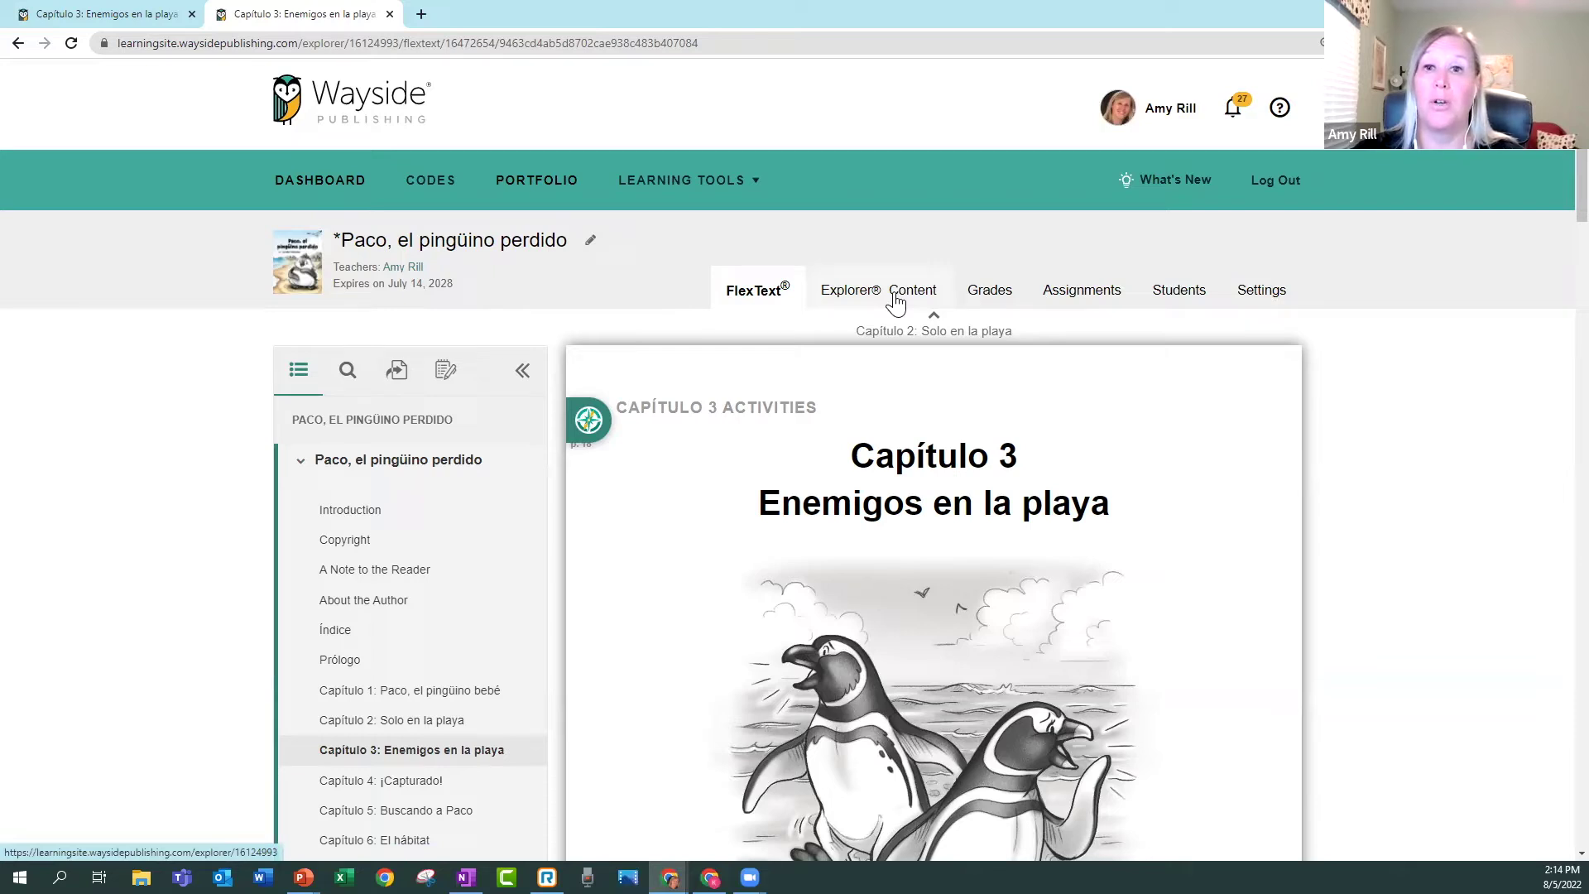
left_click(1083, 306)
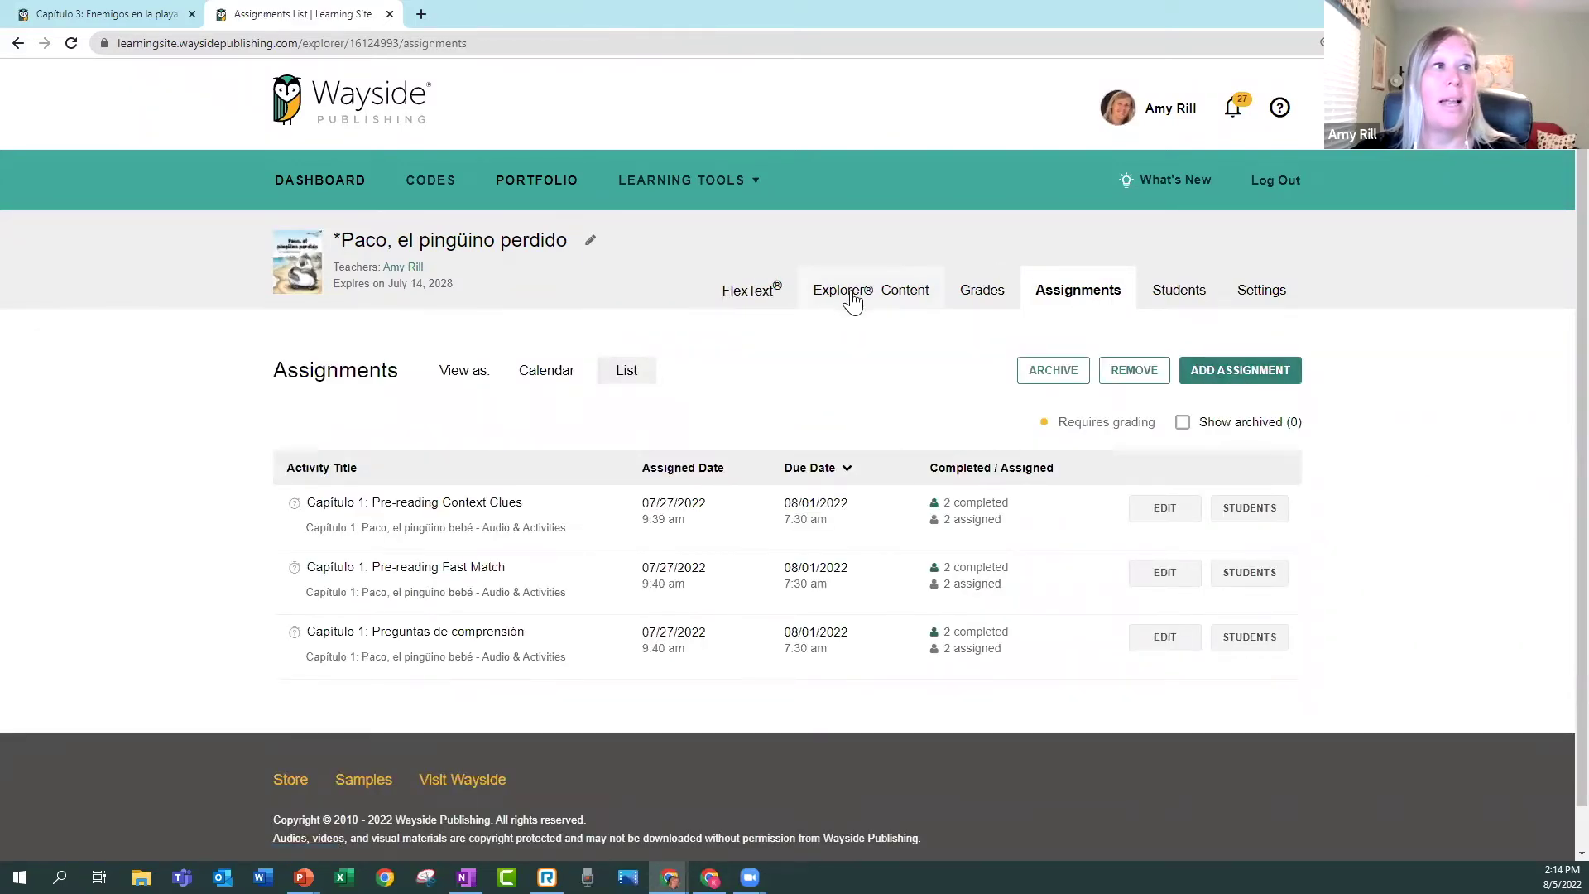
left_click(747, 296)
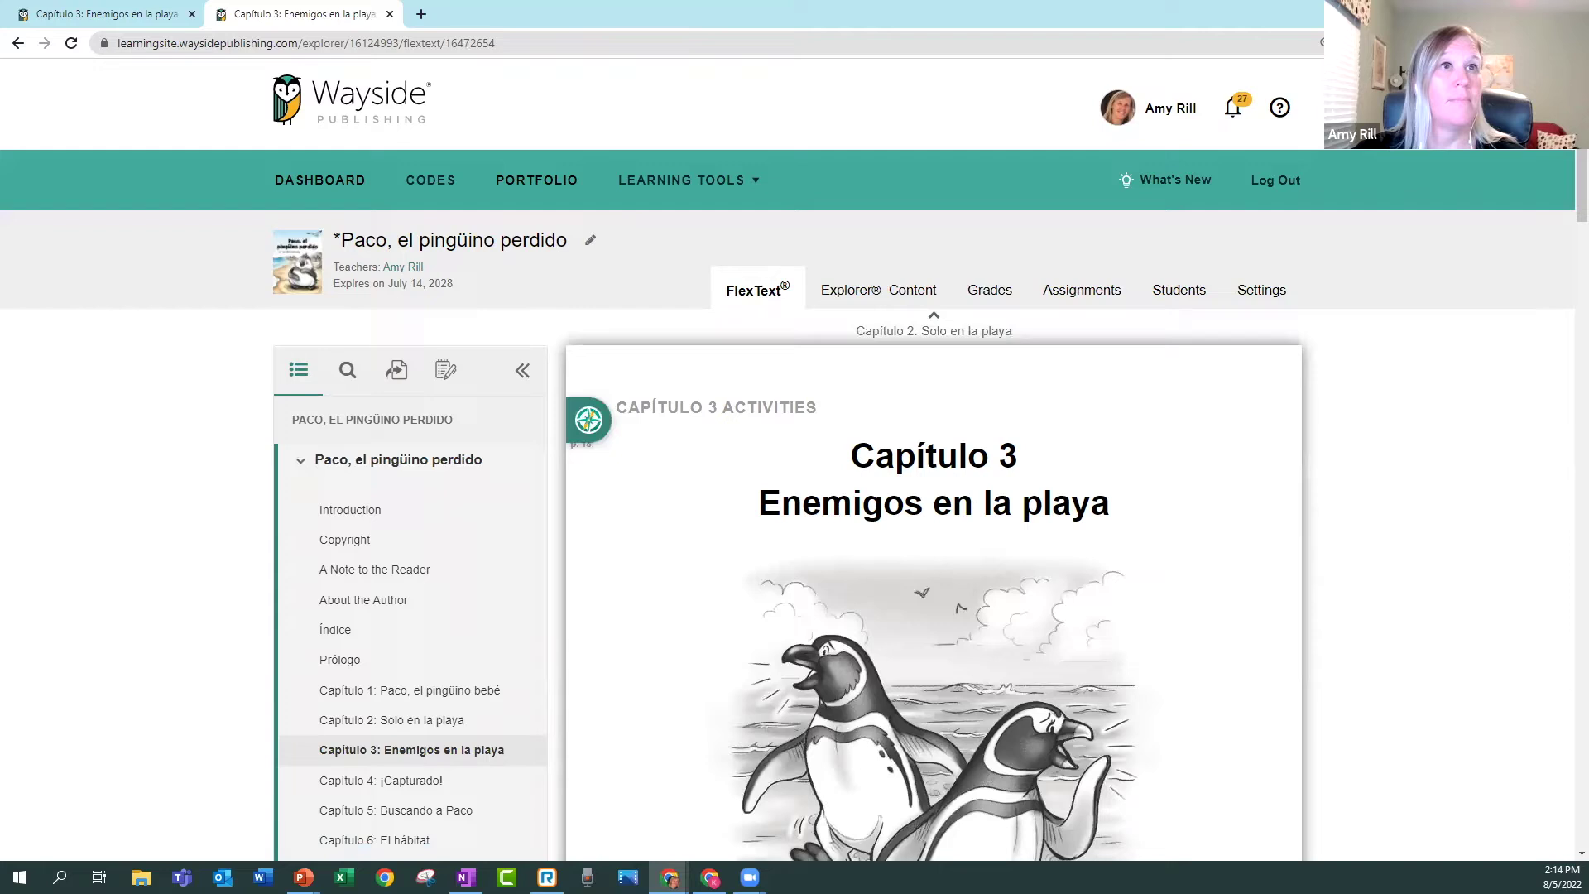
Show the Explorer related items on the Capítulo 3 page and open Capítulo 3: Examencito from them.
scroll(1556, 216, "down", 2)
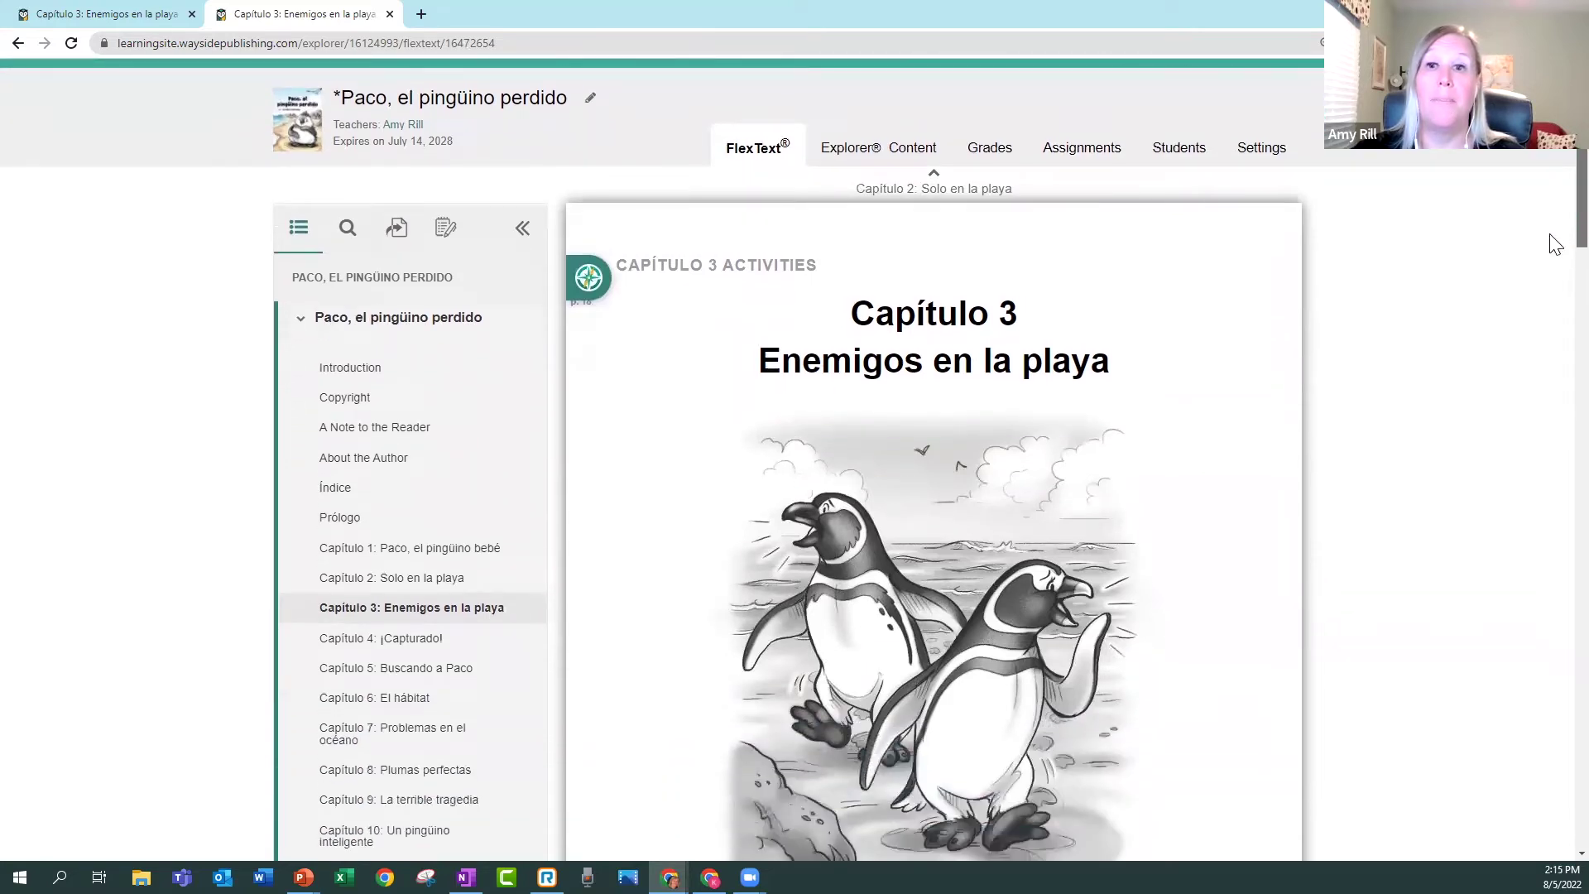
left_click(607, 286)
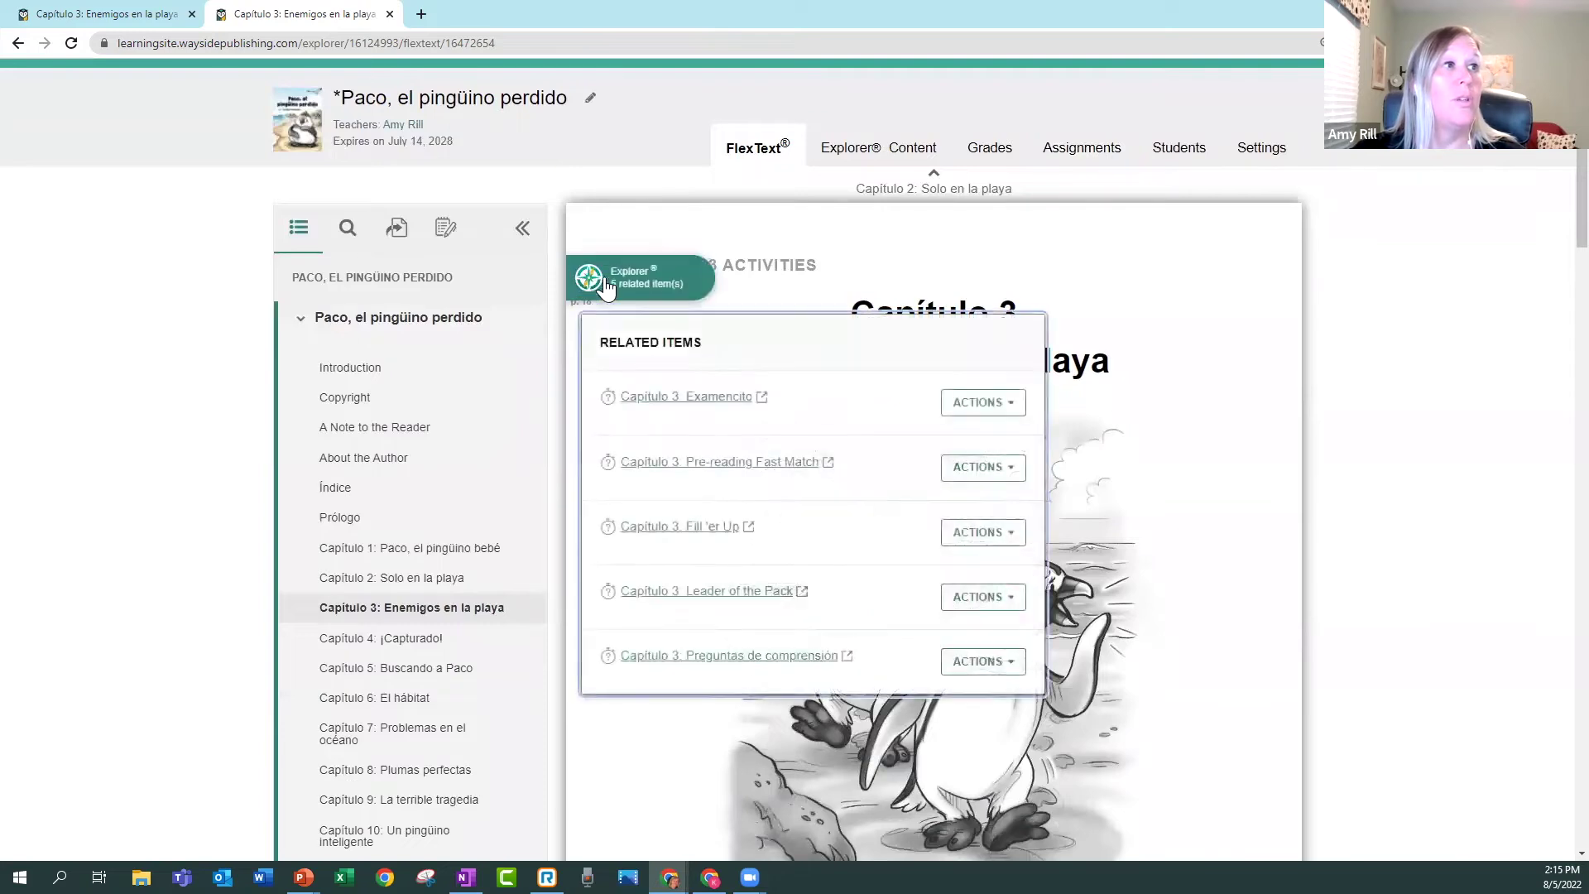
left_click(760, 404)
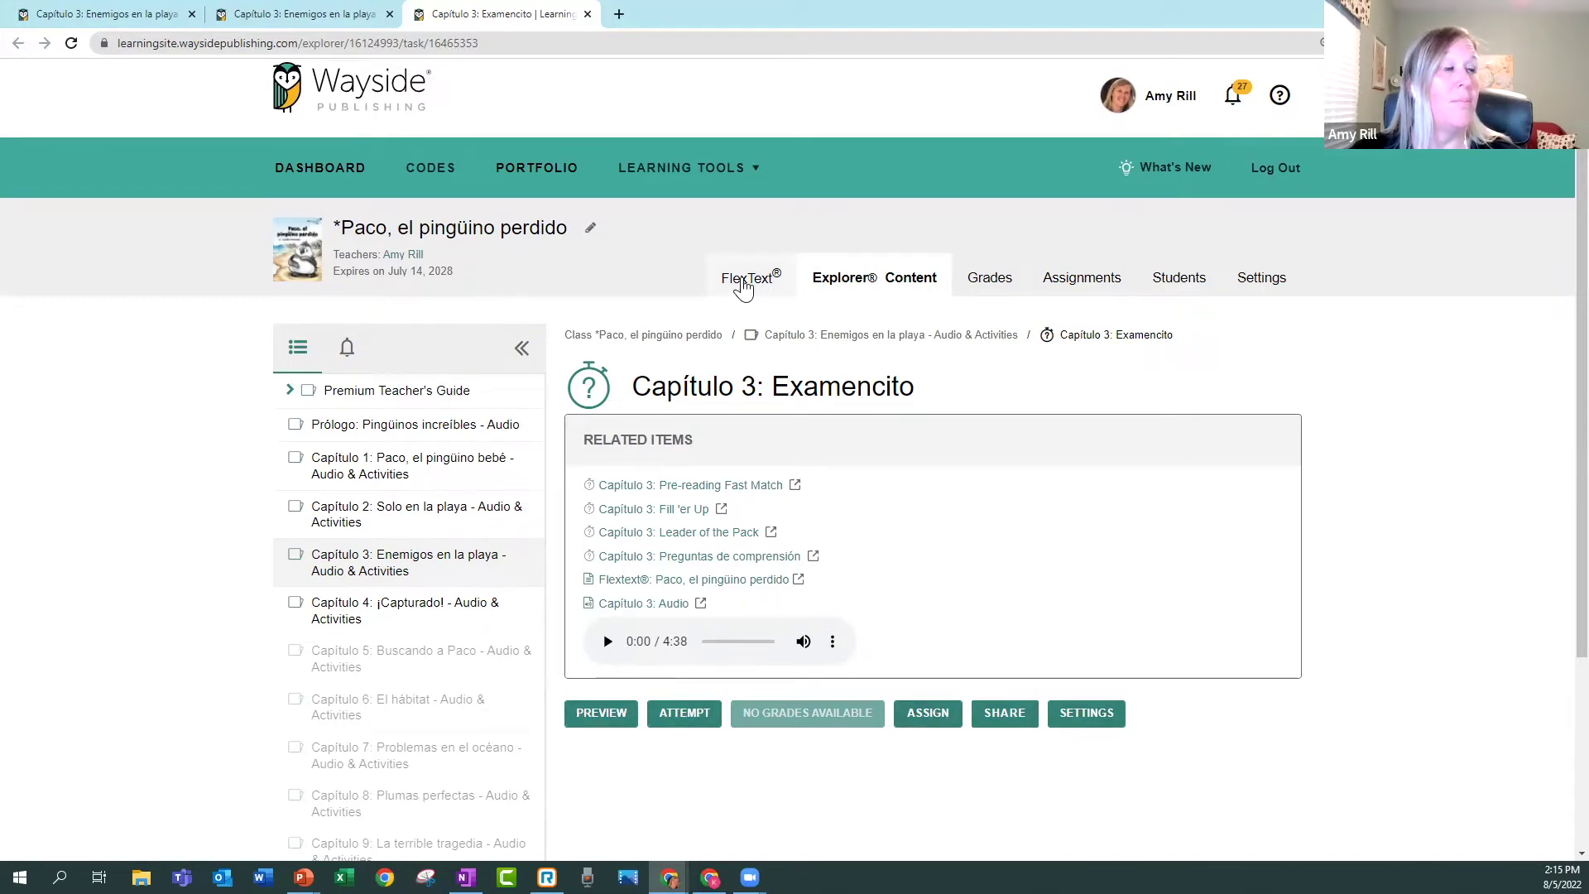
Return from the Examencito page to the Capítulo 3 FlexText and show its Explorer related items again.
left_click(755, 290)
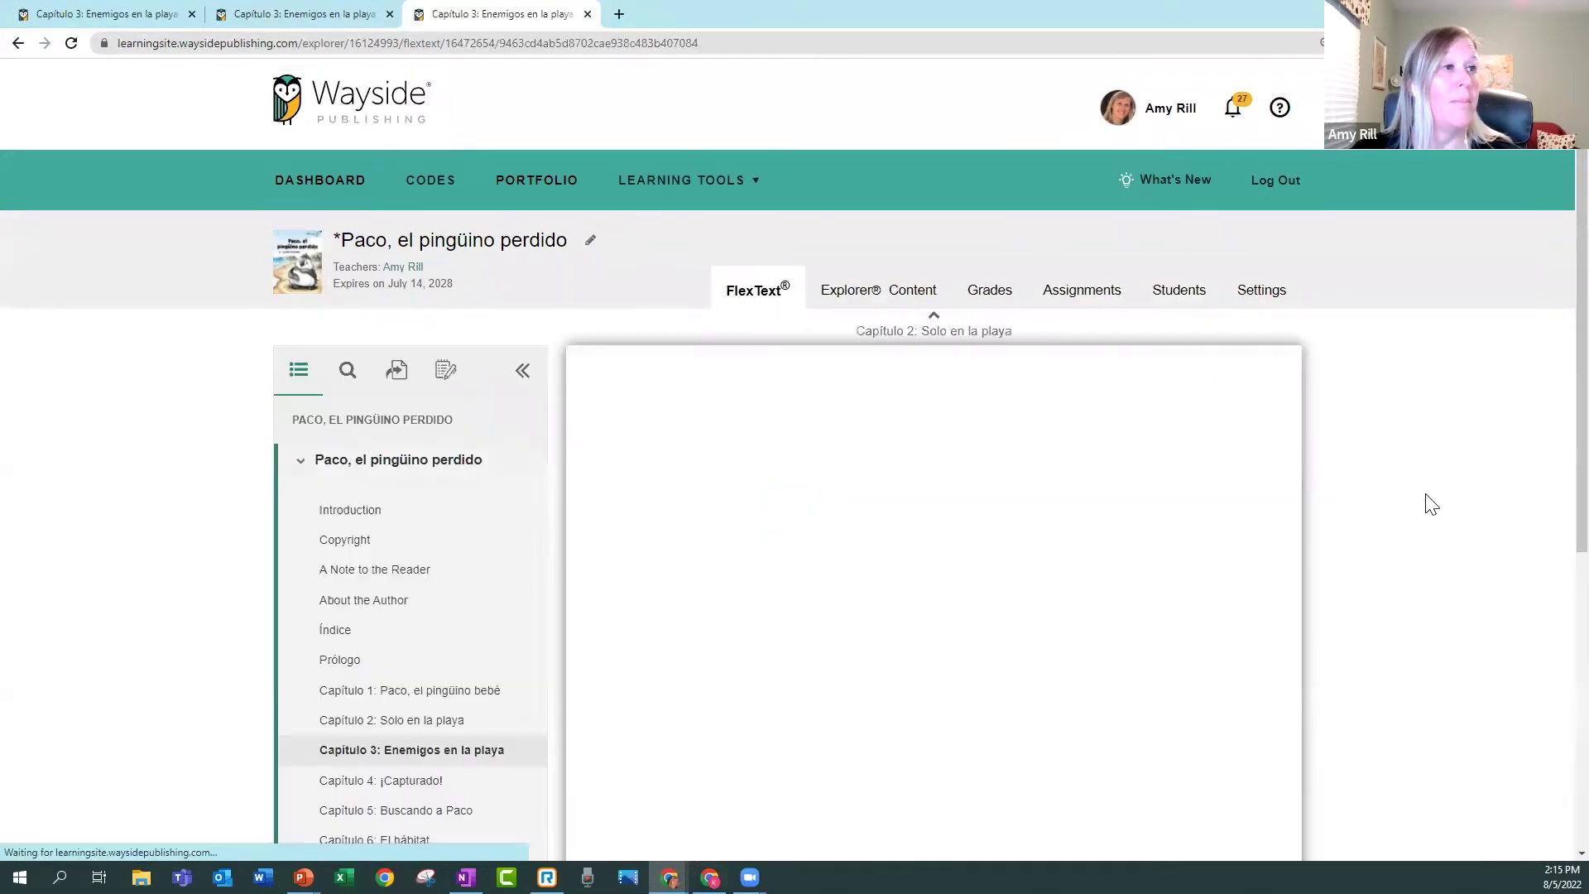
left_click(587, 422)
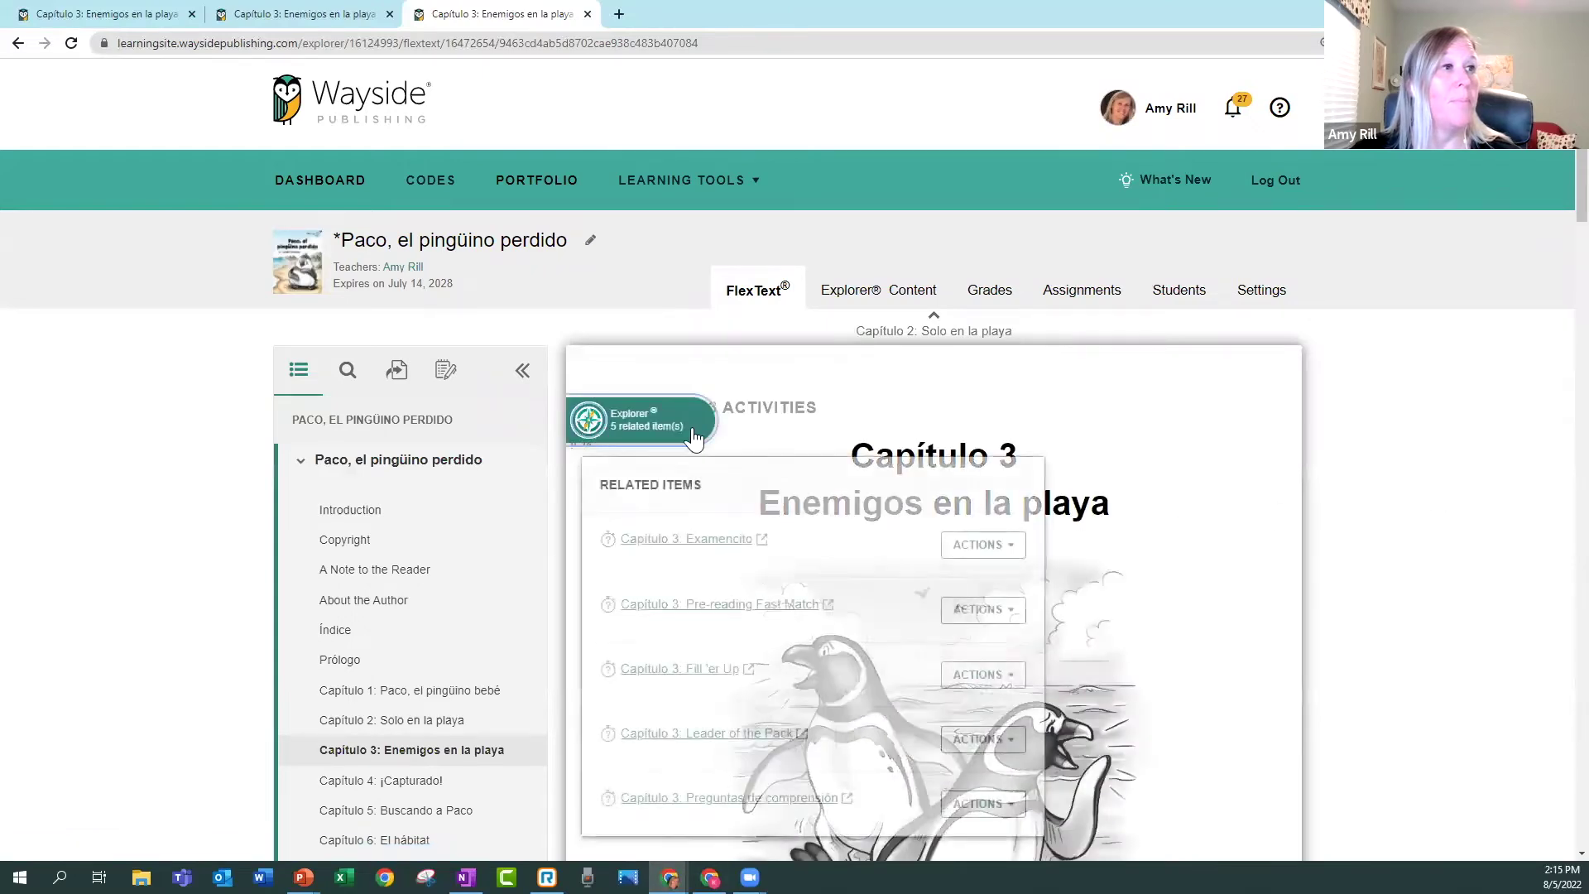
scroll(787, 455, "down", 2)
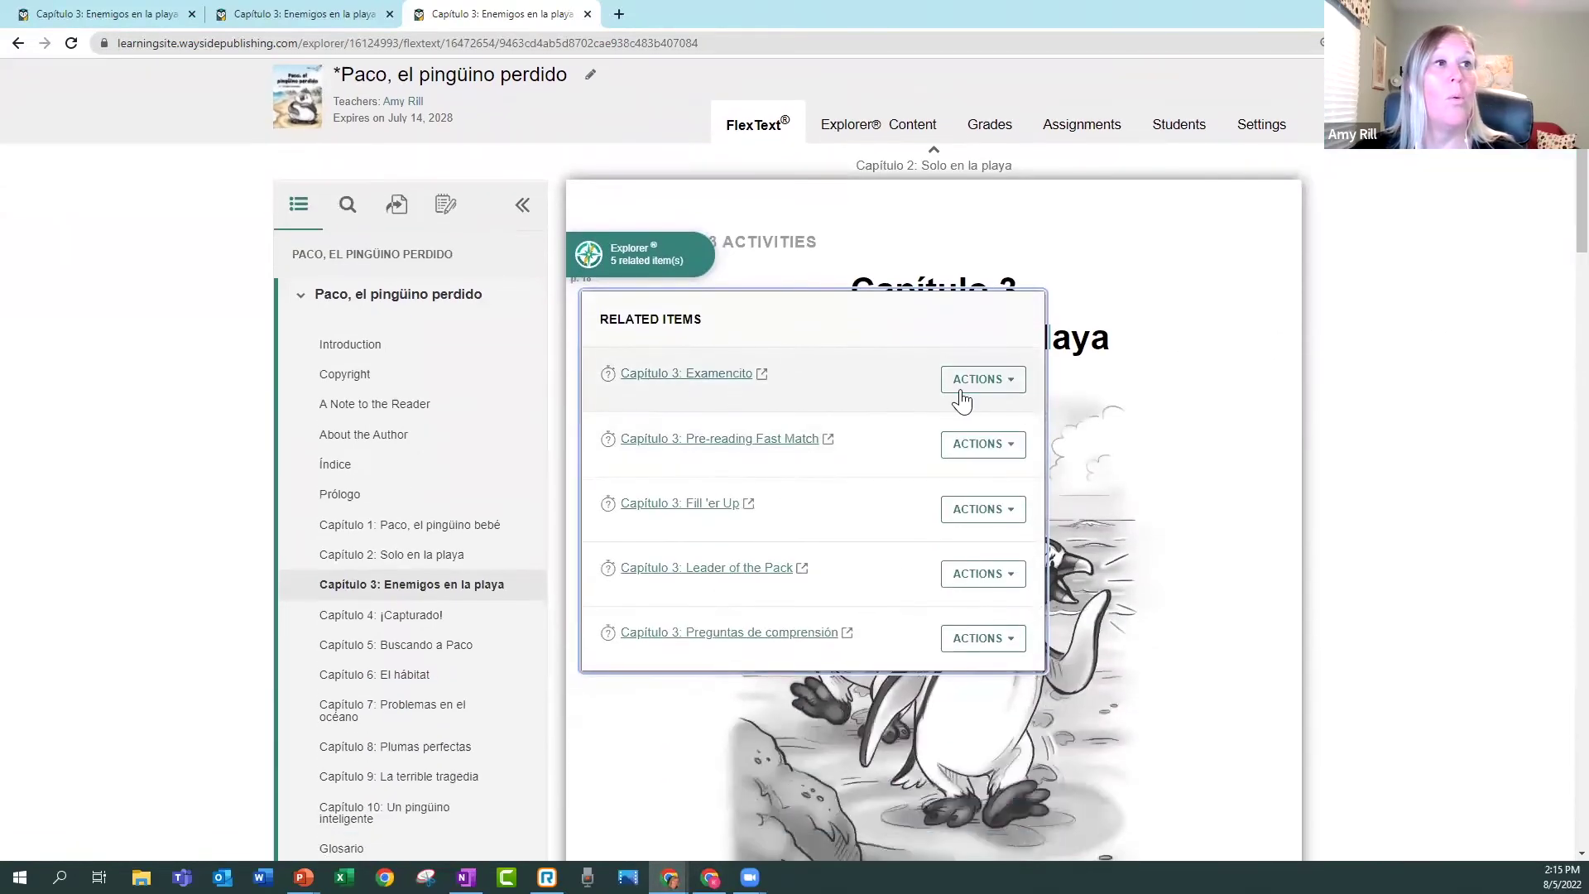
Set up assigning Capítulo 3: Examencito to all students with an August 26, 2022 due date, discard it and close the related items.
left_click(1011, 389)
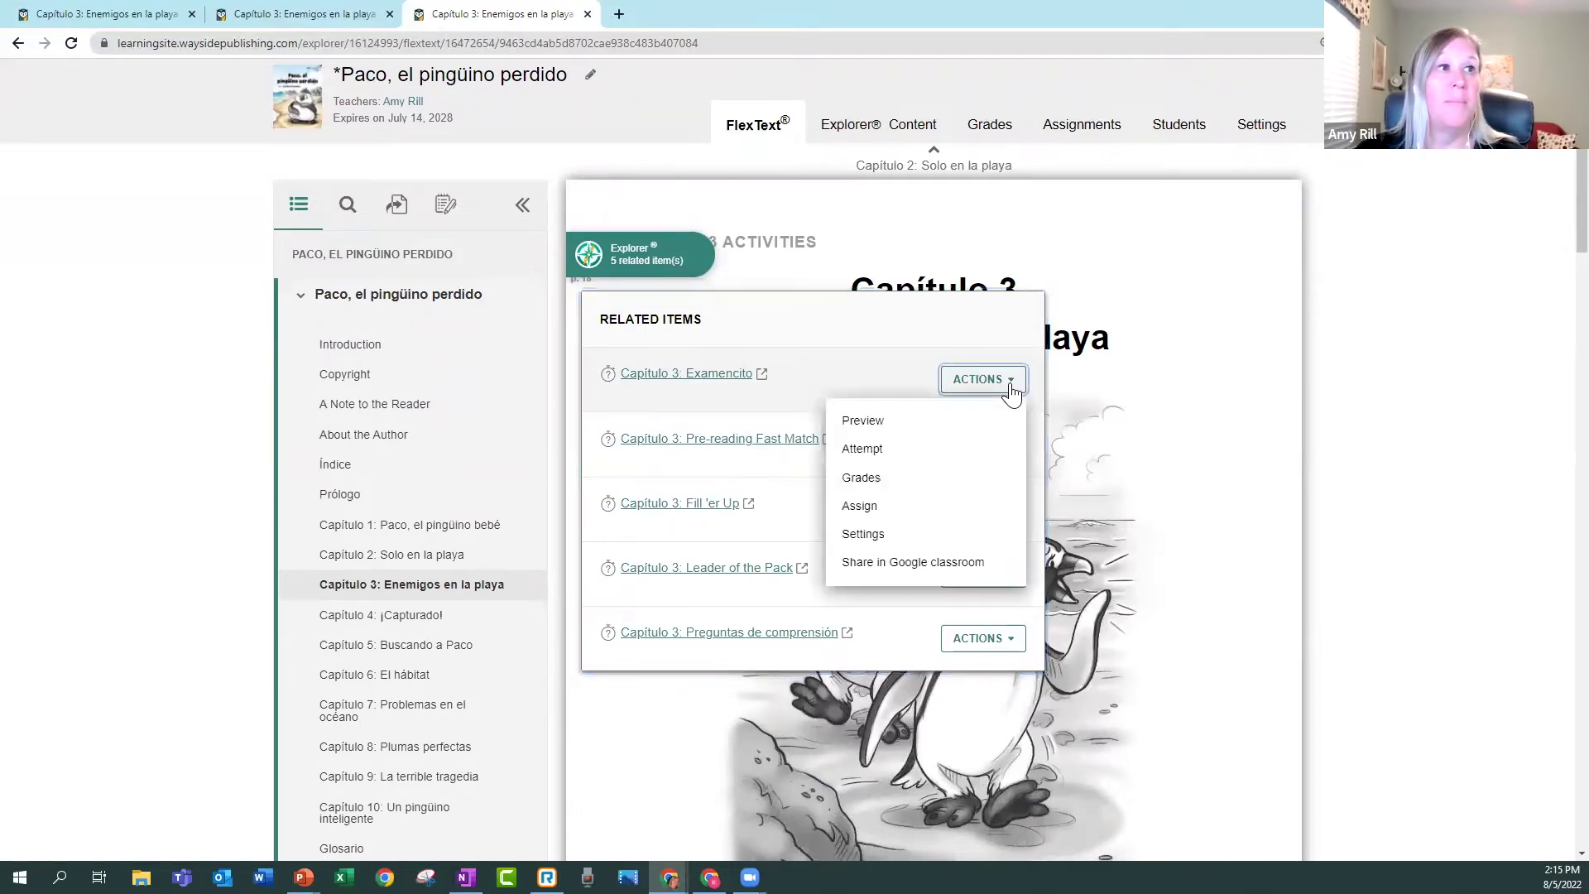
left_click(861, 506)
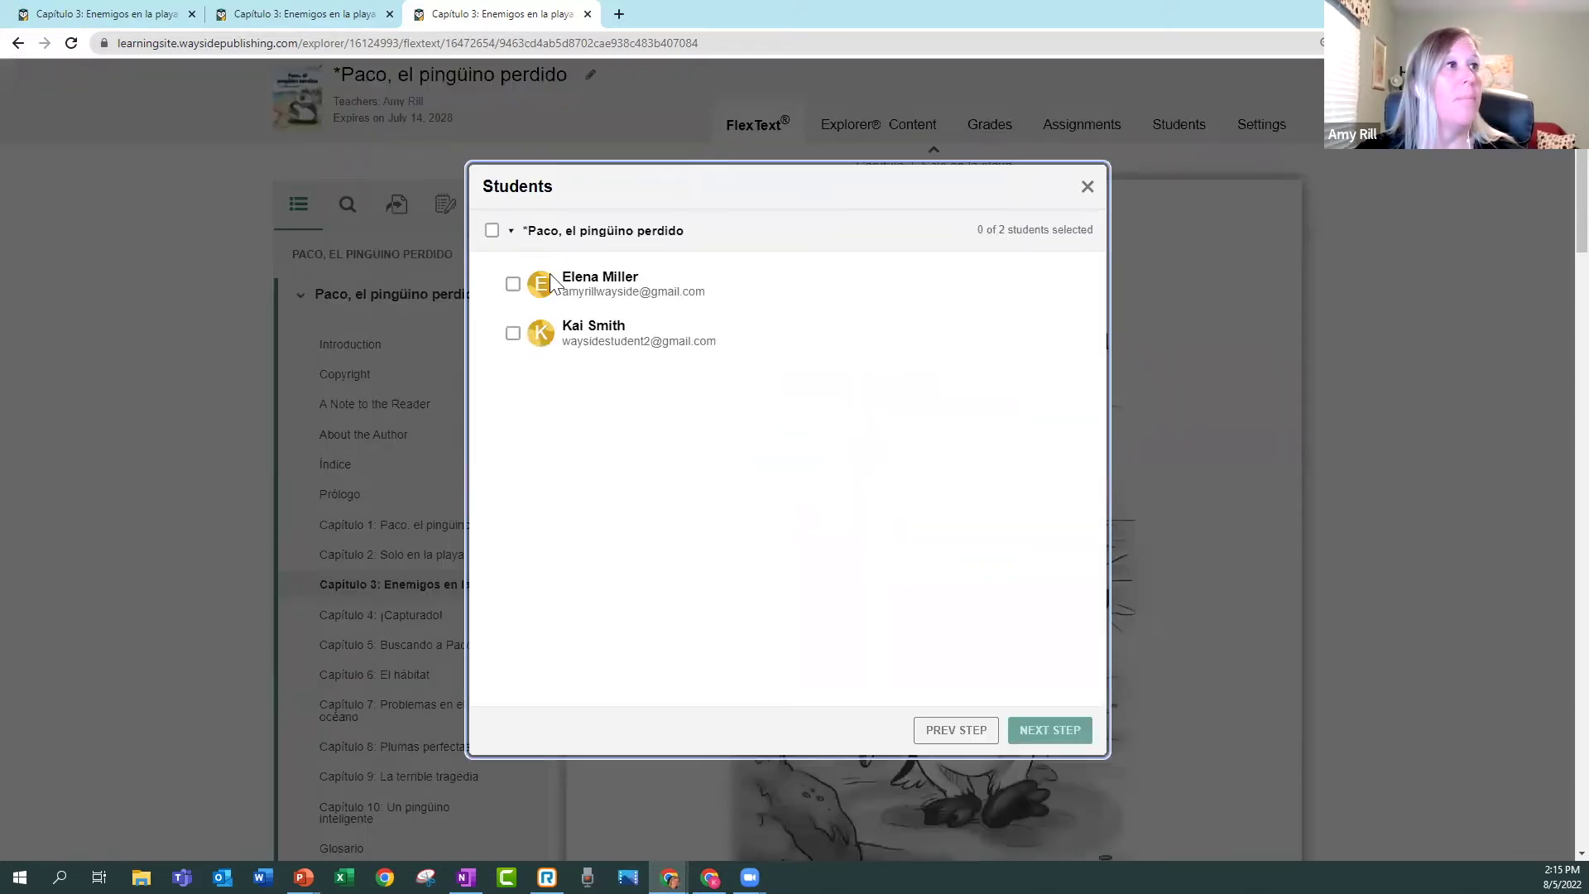
left_click(495, 233)
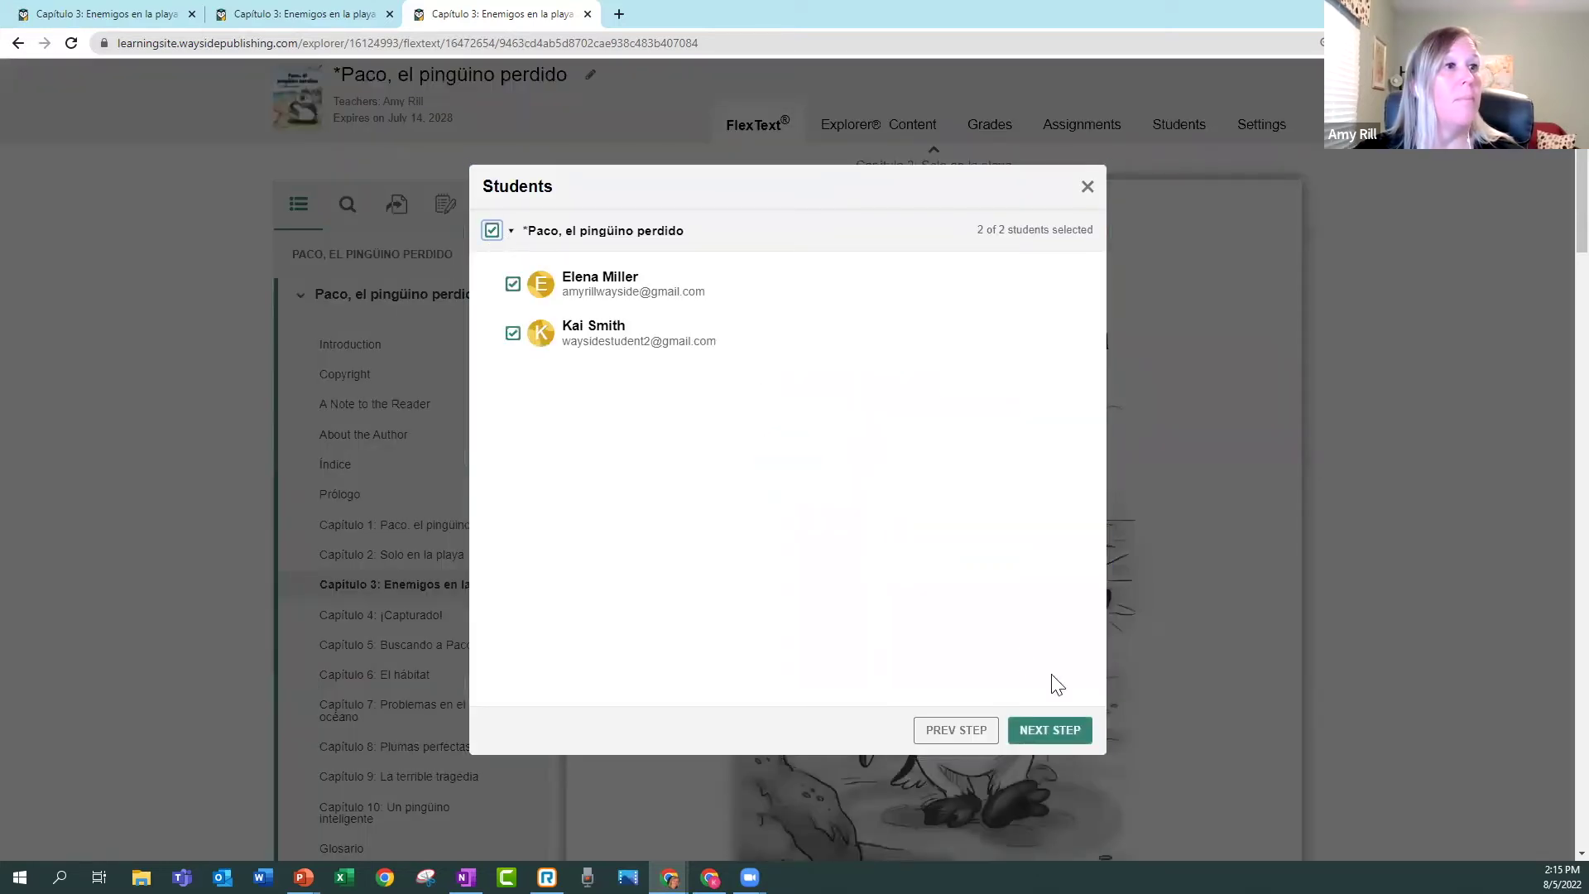
left_click(1076, 735)
left_click(695, 488)
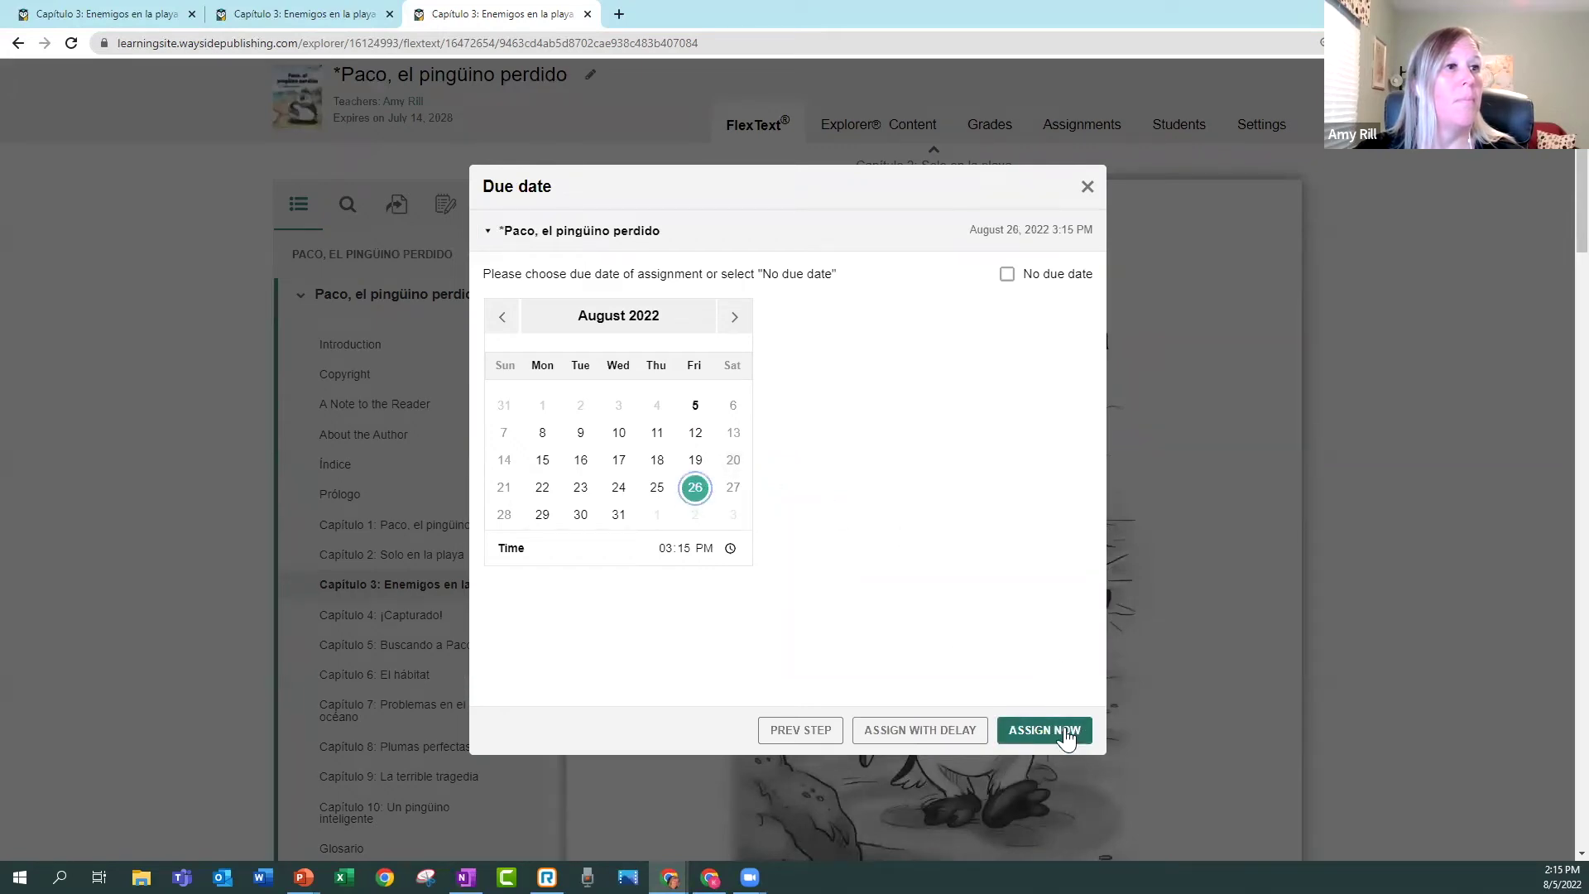
left_click(1087, 193)
left_click(880, 149)
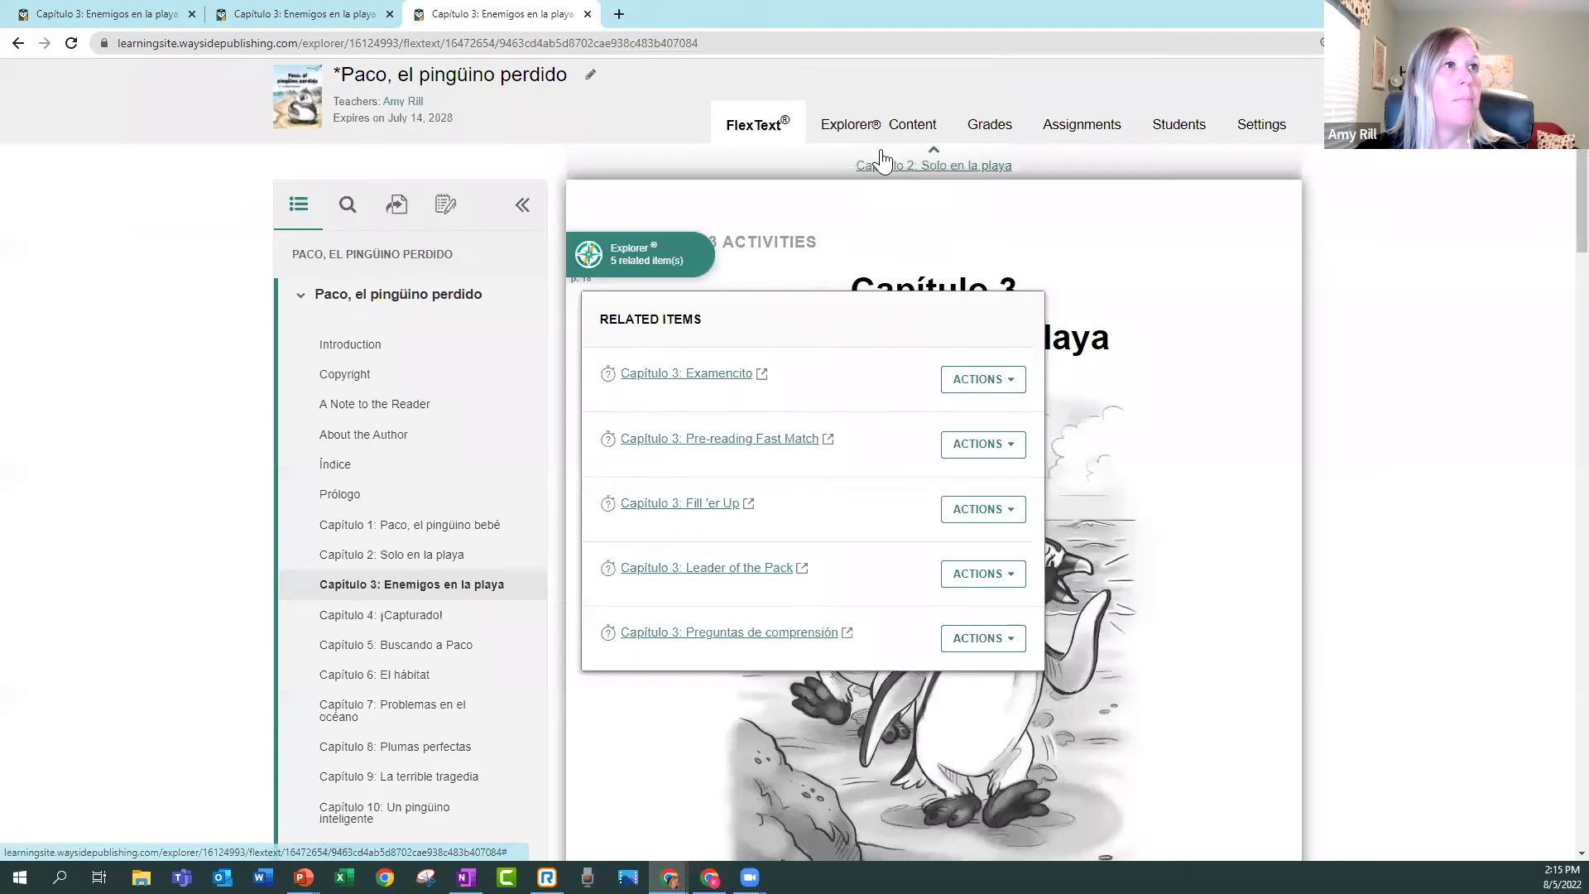
left_click(1046, 223)
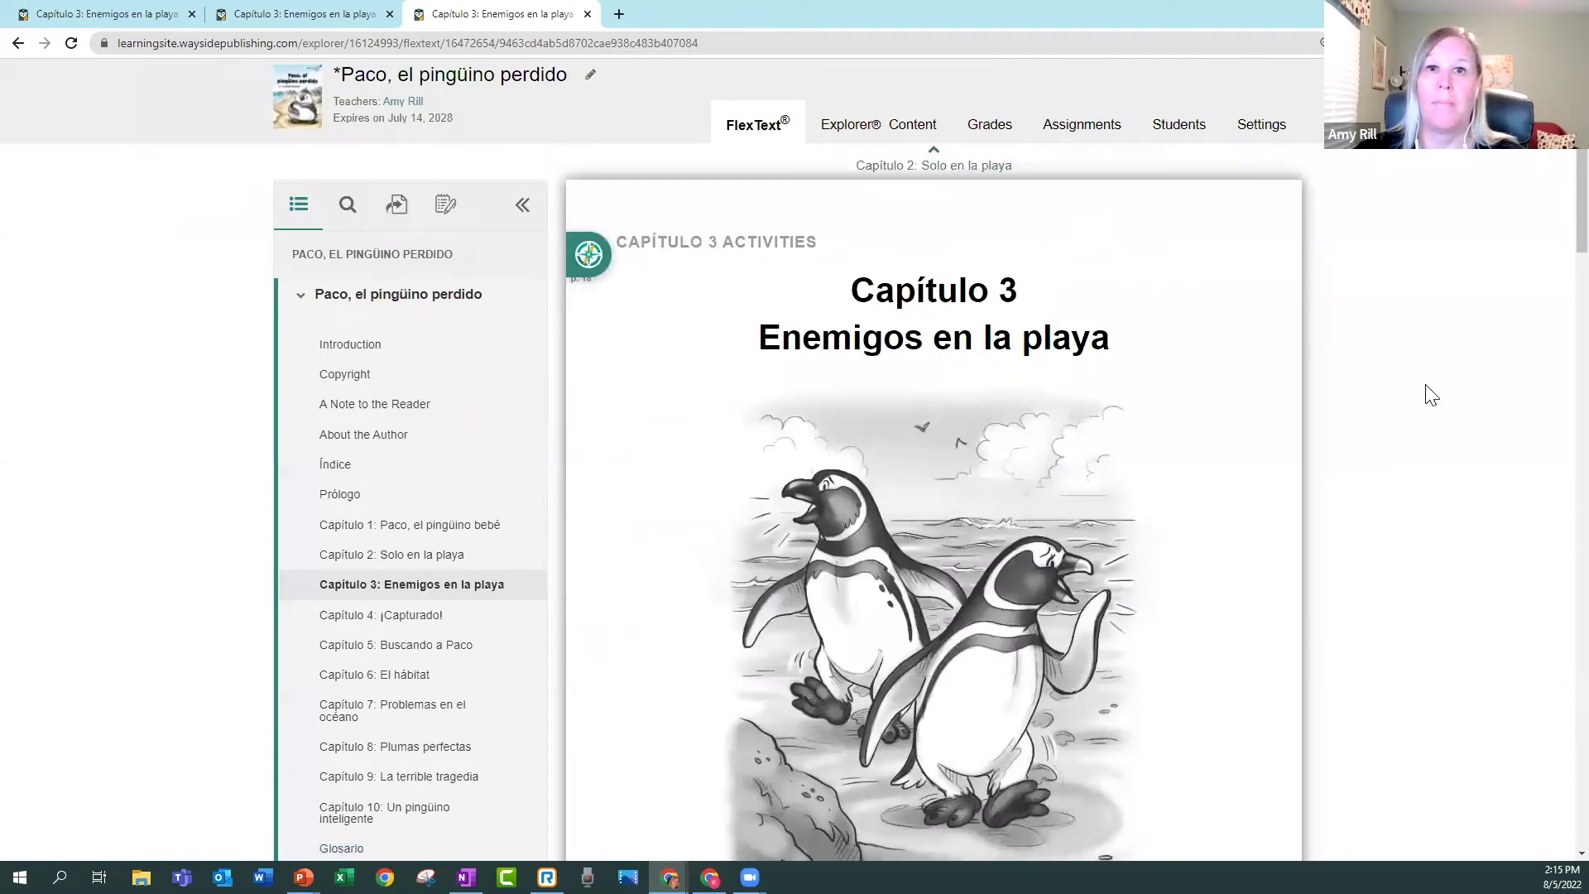
From the Assignments list, try adding Capítulo 1's Preguntas de comprensión, Examencito and Thumbs Up, 7 Up as assignments, and discard the setup.
left_click(1085, 131)
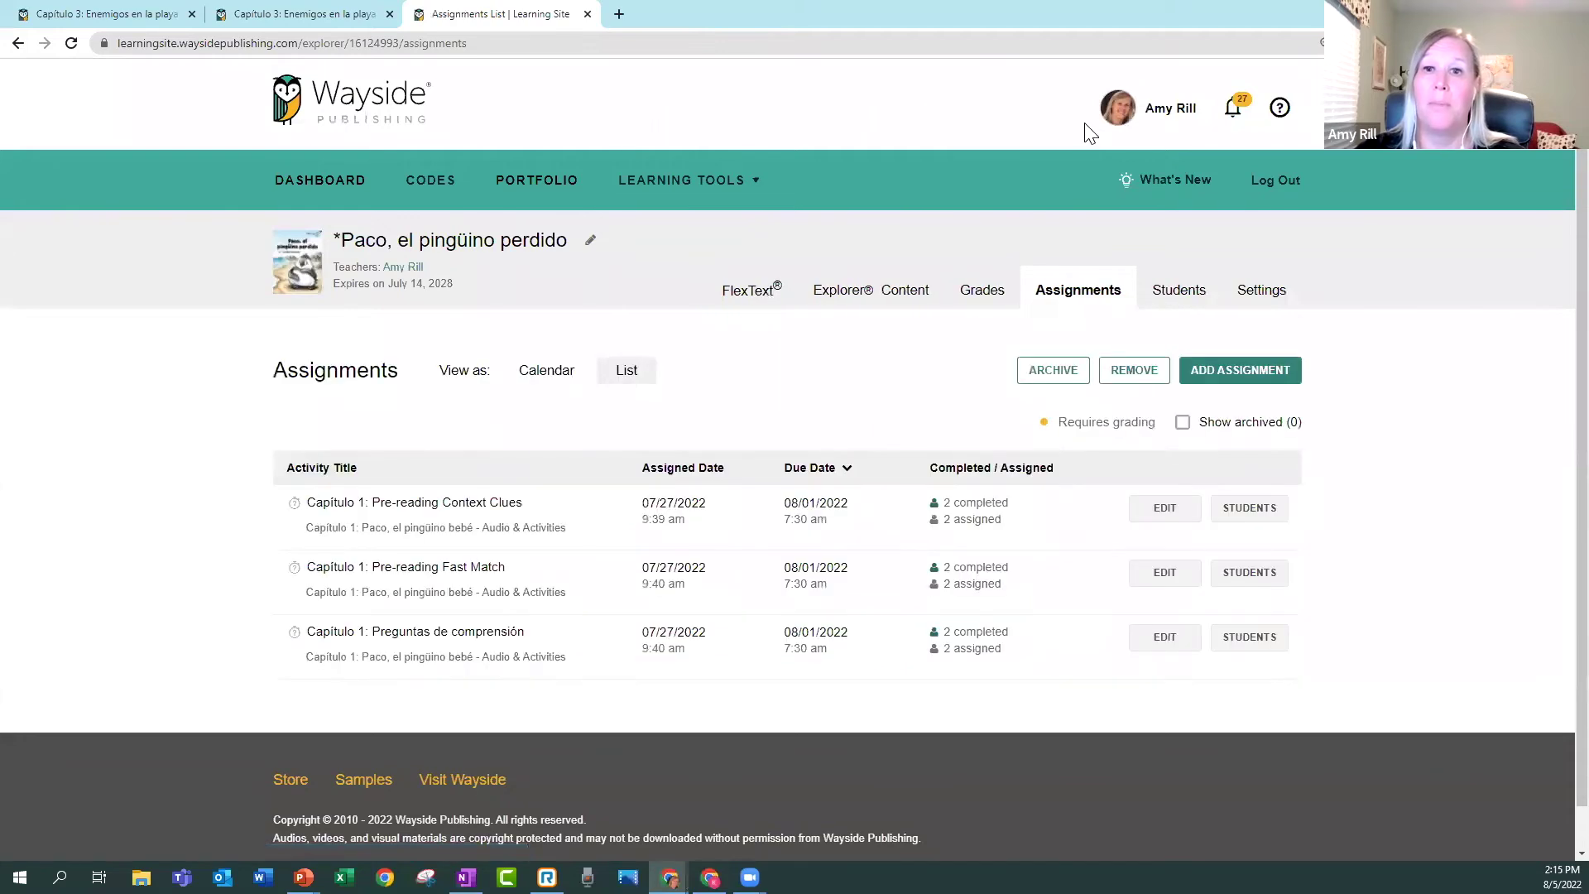
left_click(1240, 373)
left_click(553, 407)
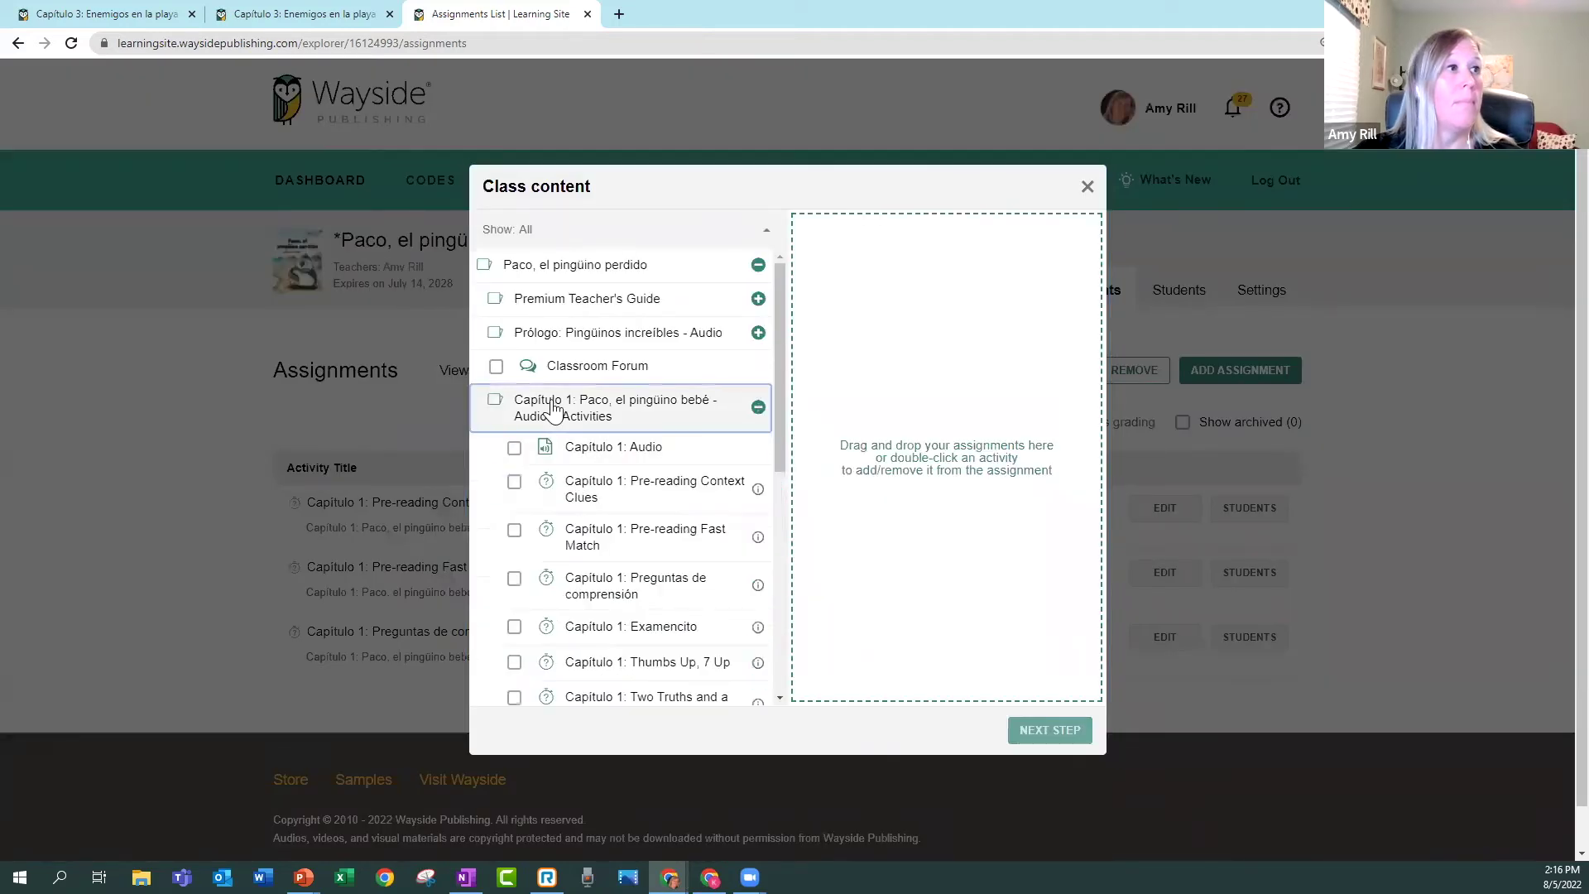
left_click(514, 579)
left_click(514, 627)
left_click(514, 662)
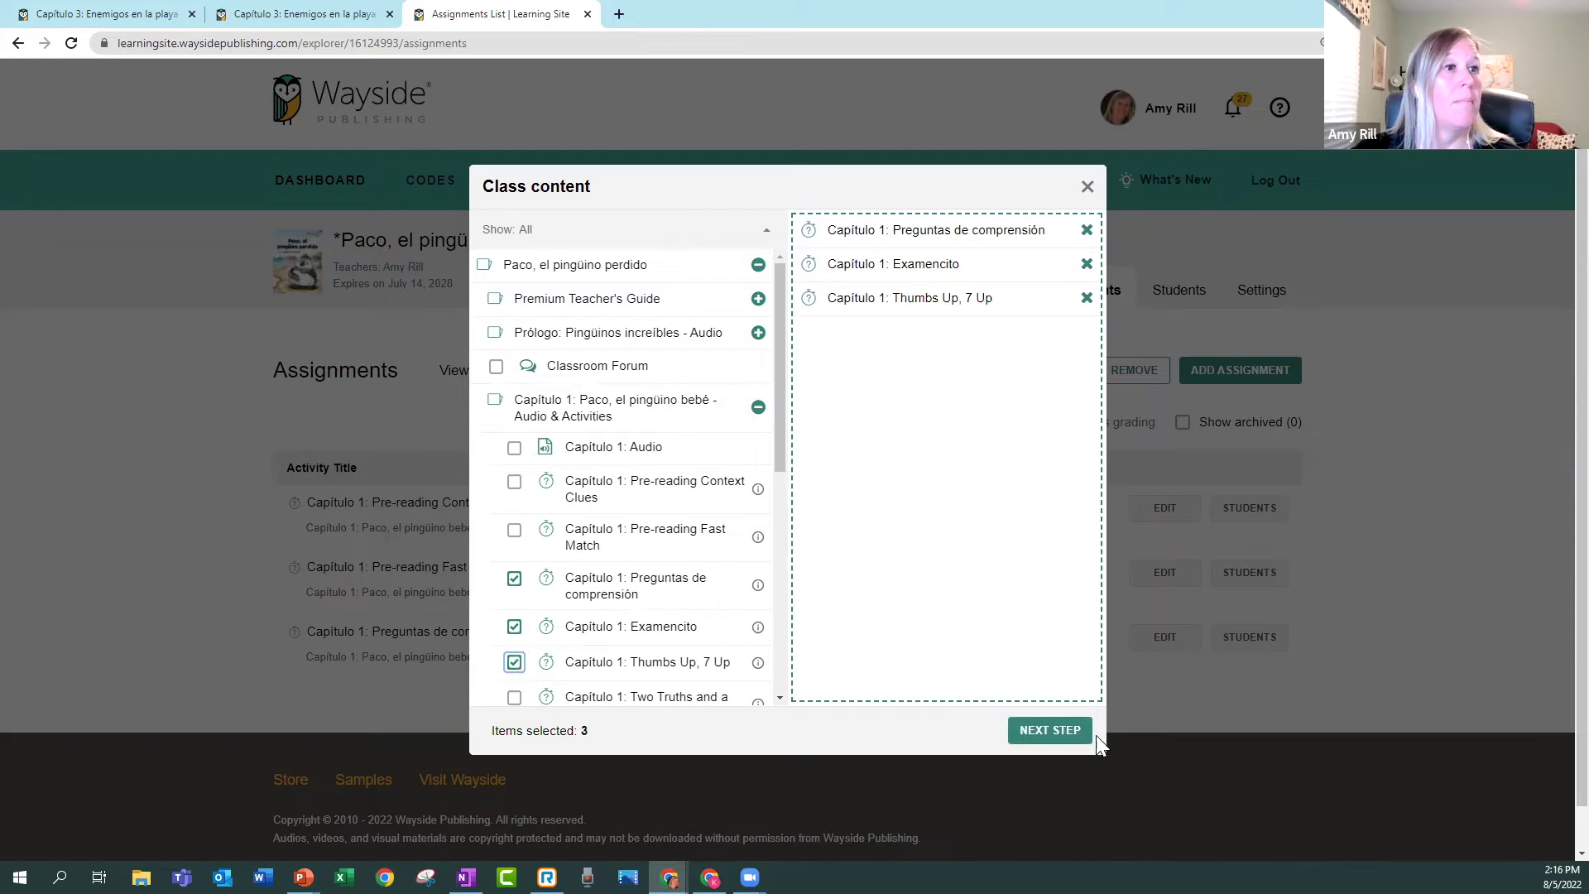
left_click(1059, 731)
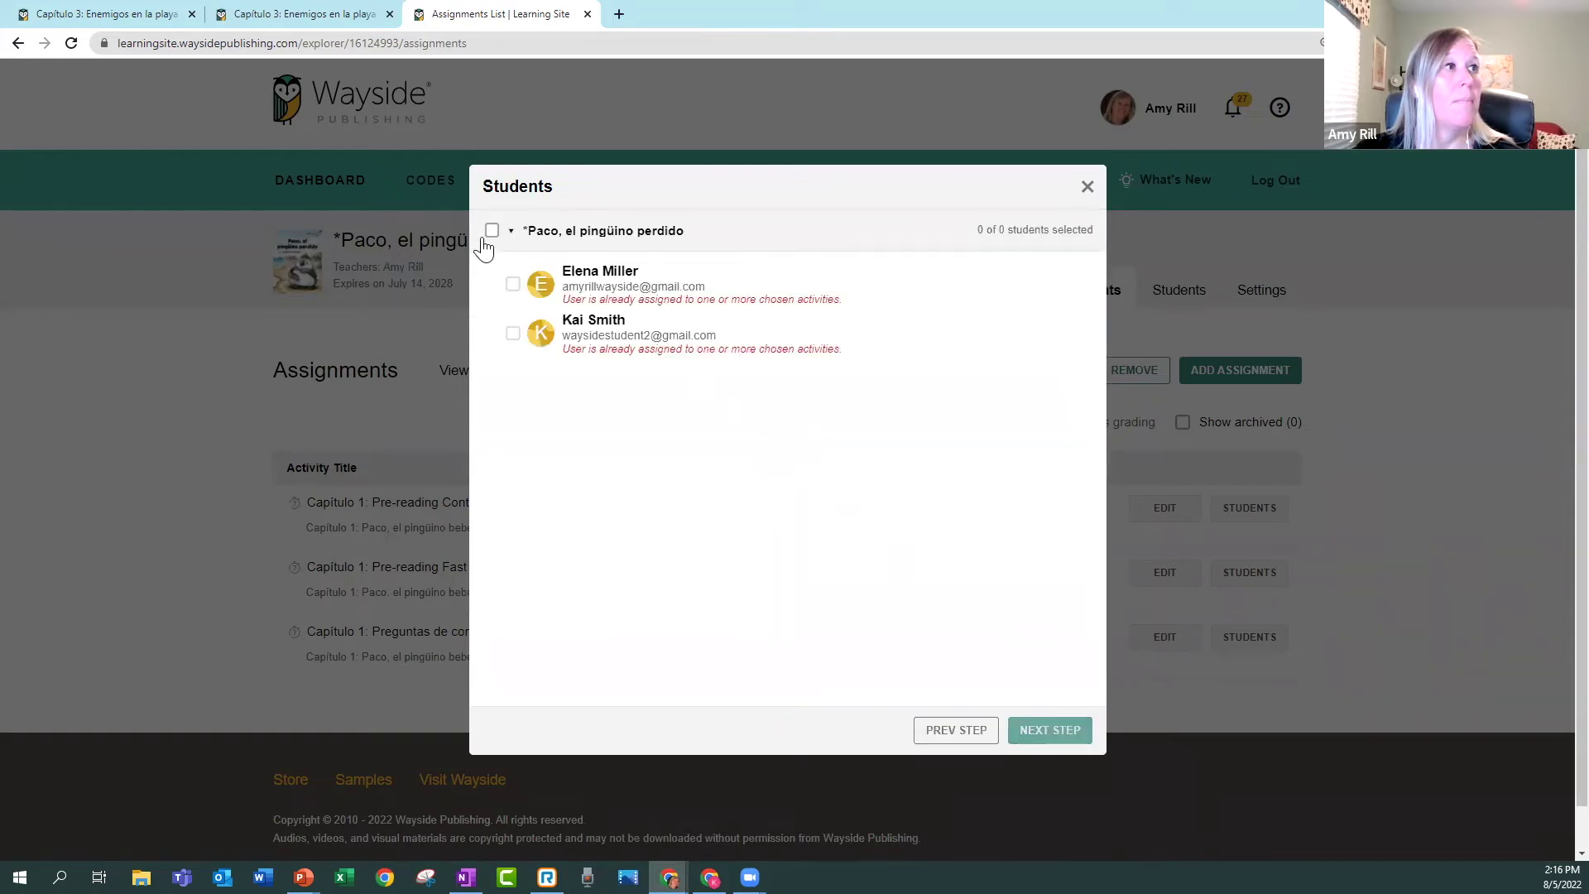
left_click(1088, 187)
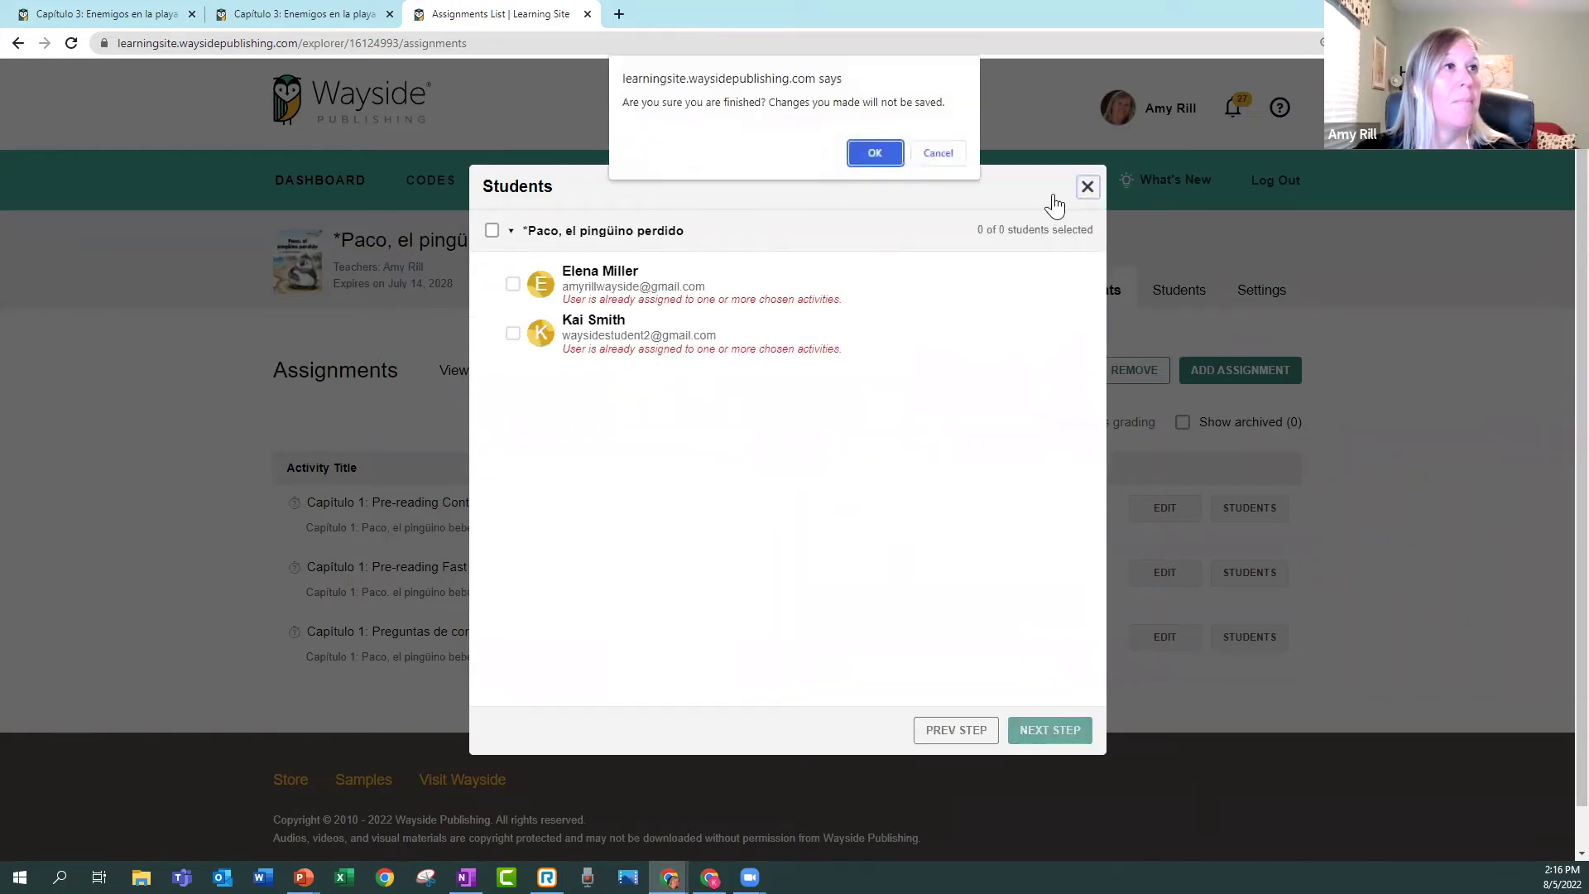
left_click(873, 153)
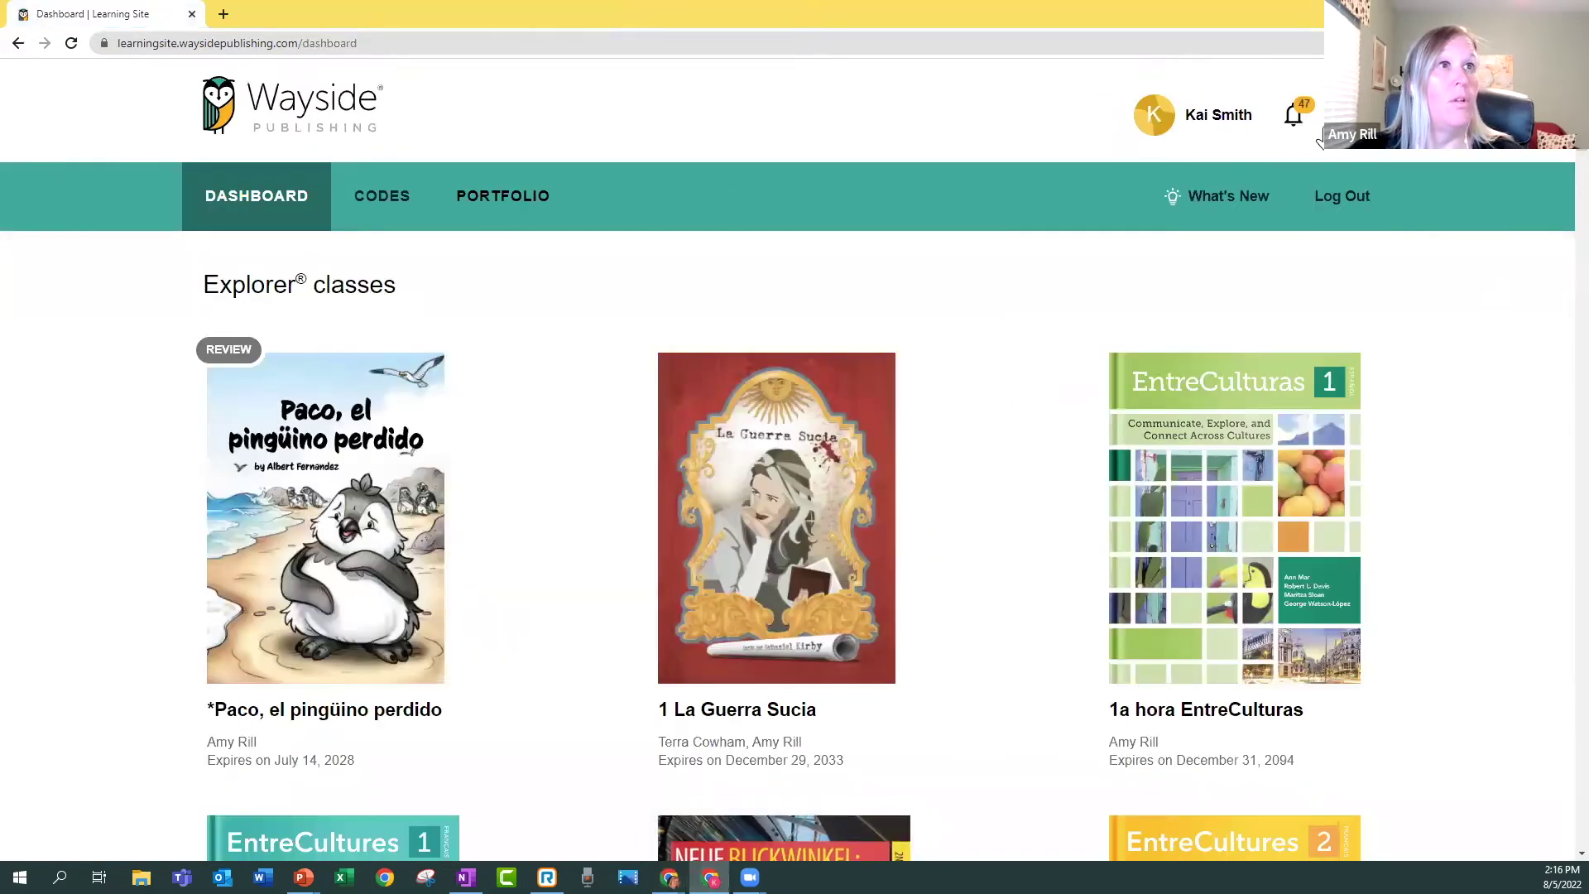
Check the notifications on the student account's dashboard and close them.
left_click(1295, 119)
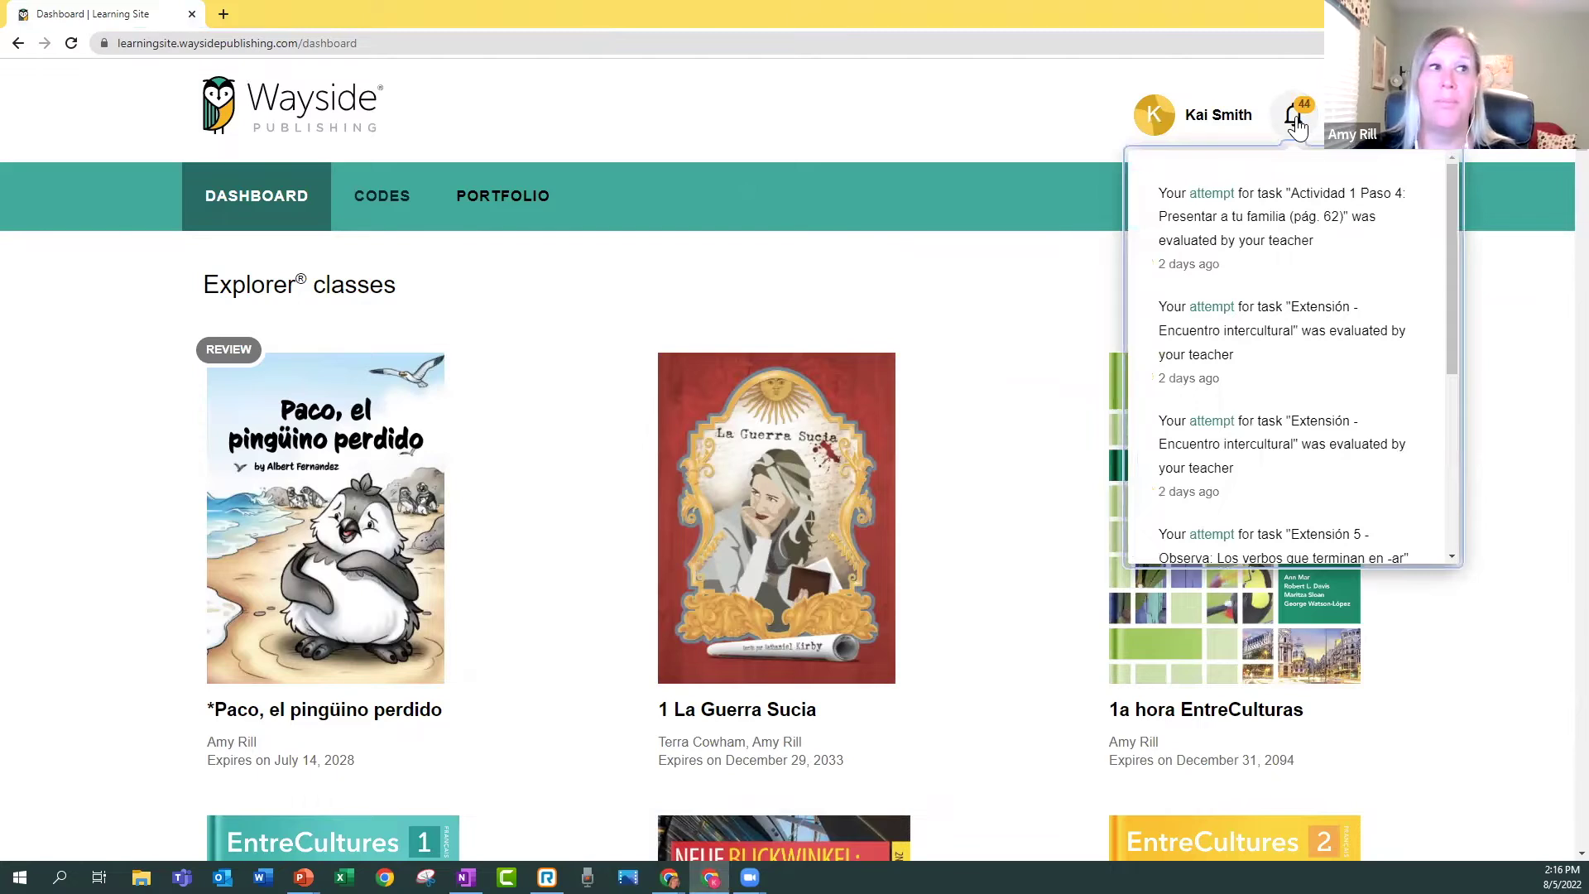
left_click(983, 124)
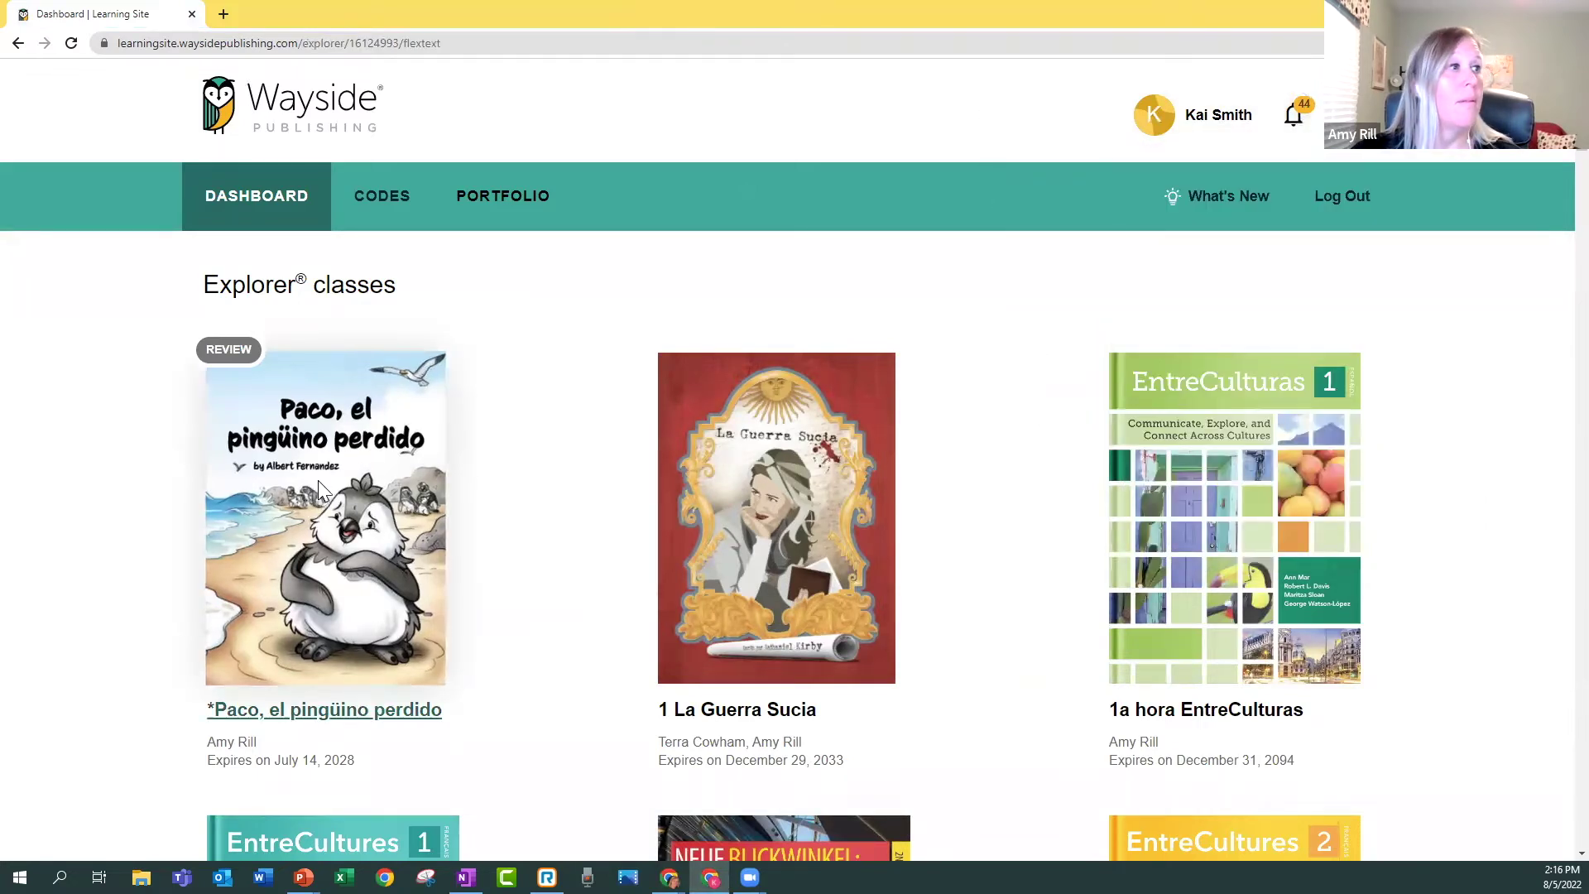
Open the *Paco, el pingüino perdido class on the student account and view its Assignments calendar.
left_click(323, 490)
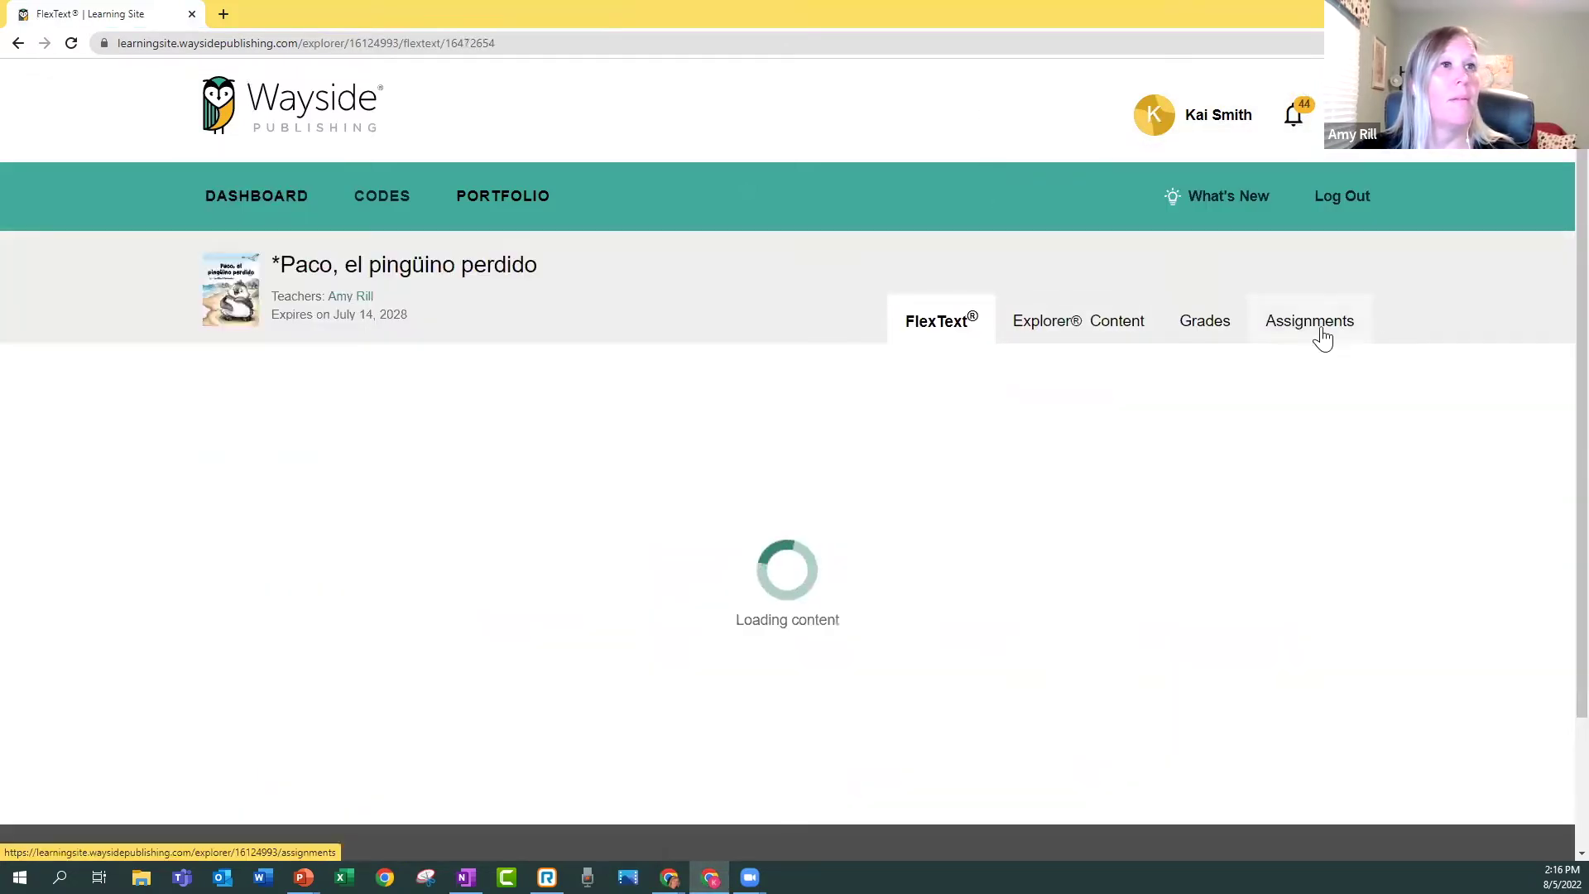
left_click(1320, 333)
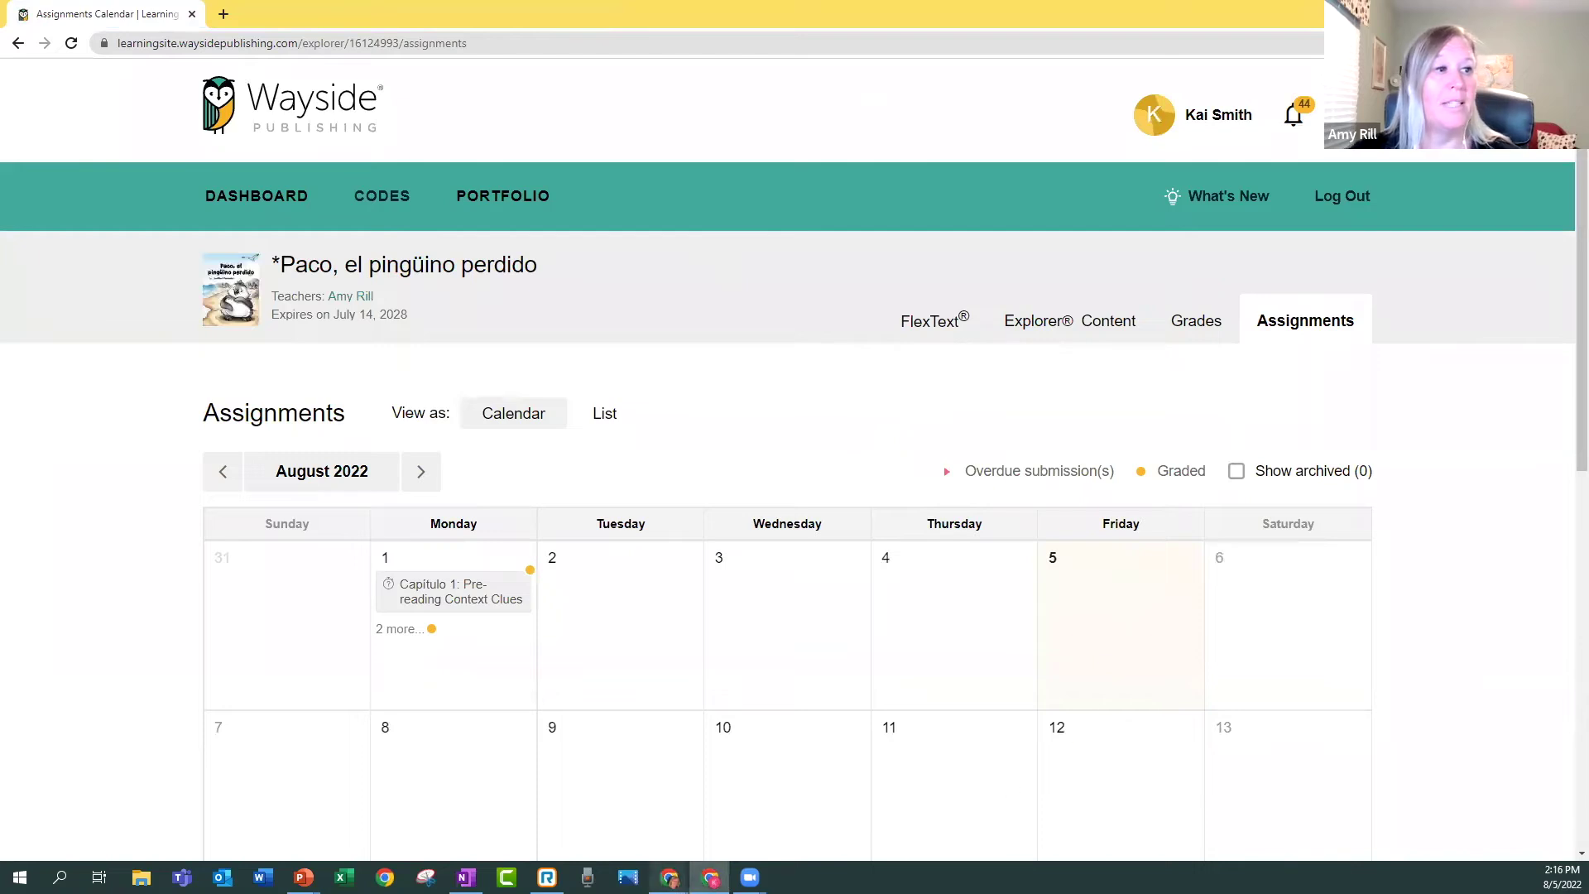
Switch to the teacher account's window, open the class Grades and check the Activities filter options without changing them.
mouse_move(670, 878)
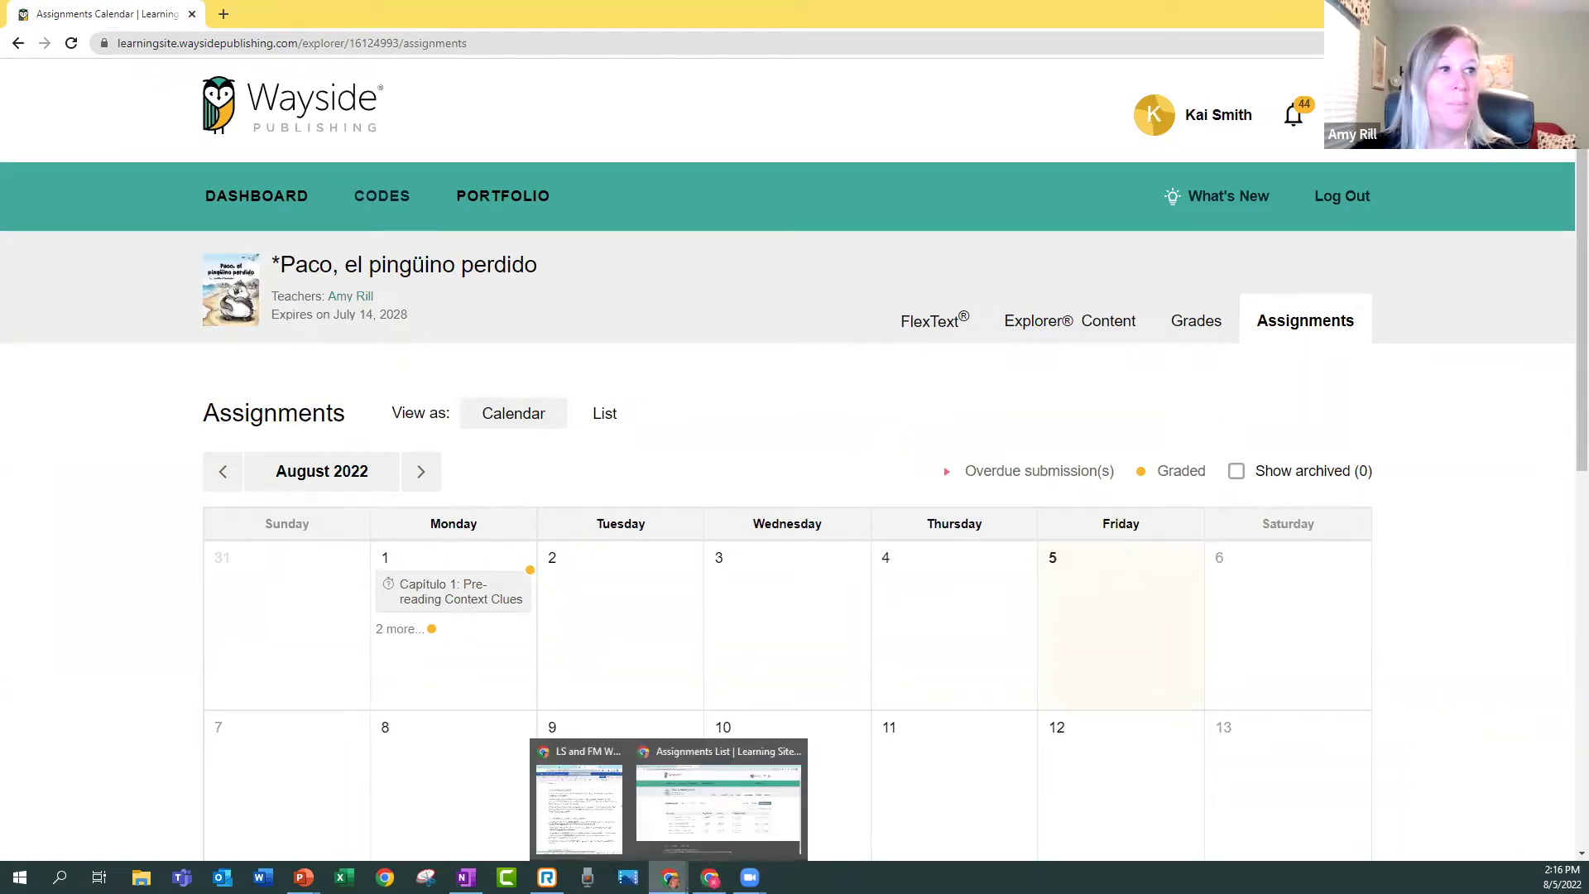
left_click(675, 803)
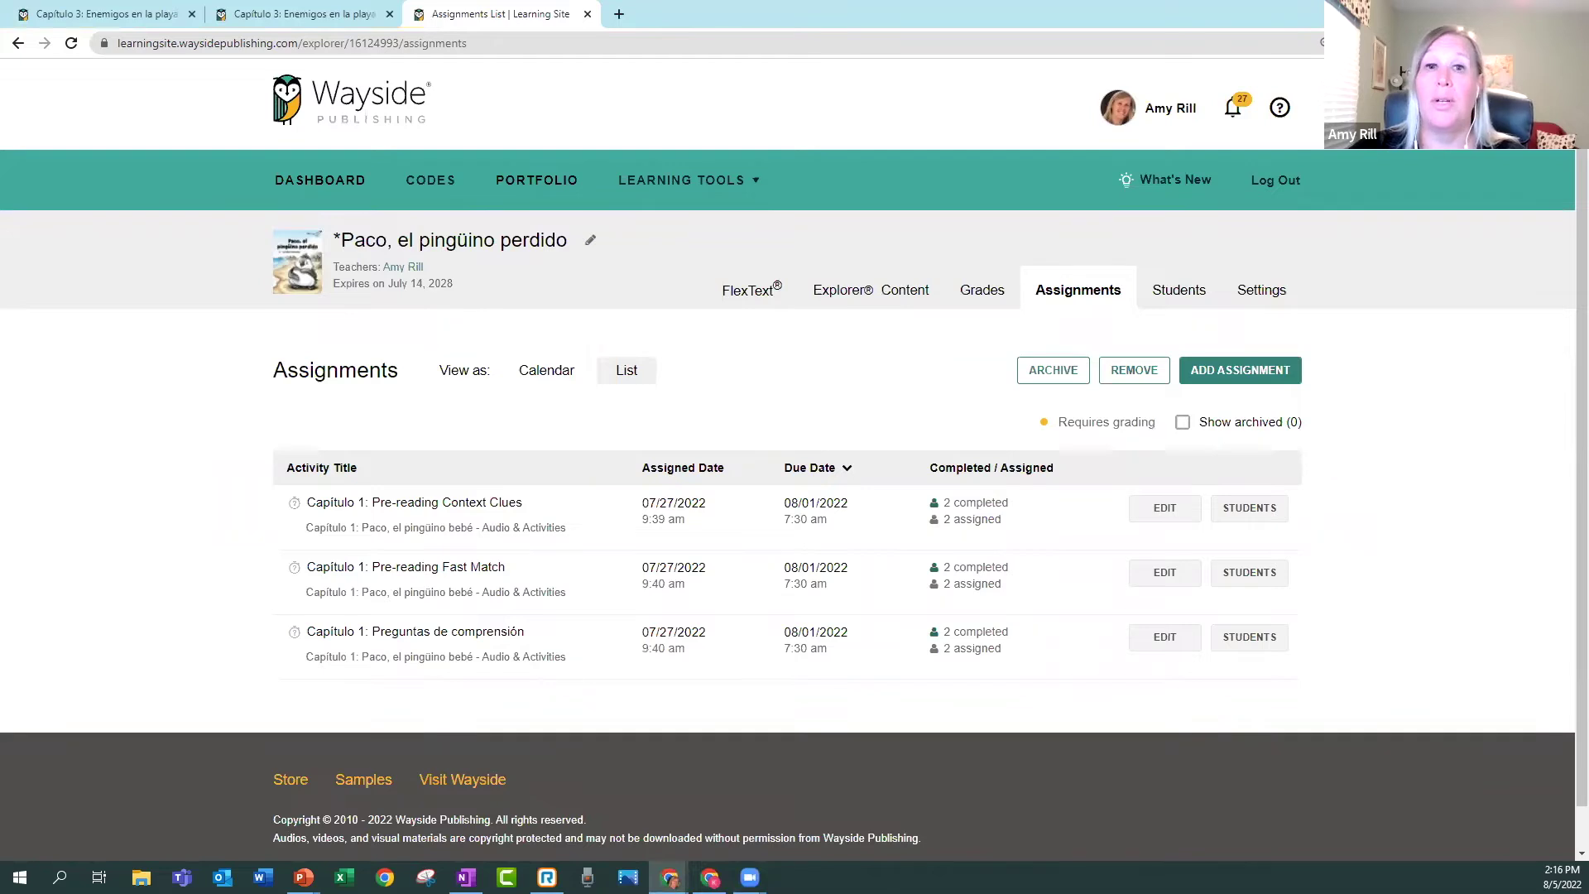
left_click(975, 298)
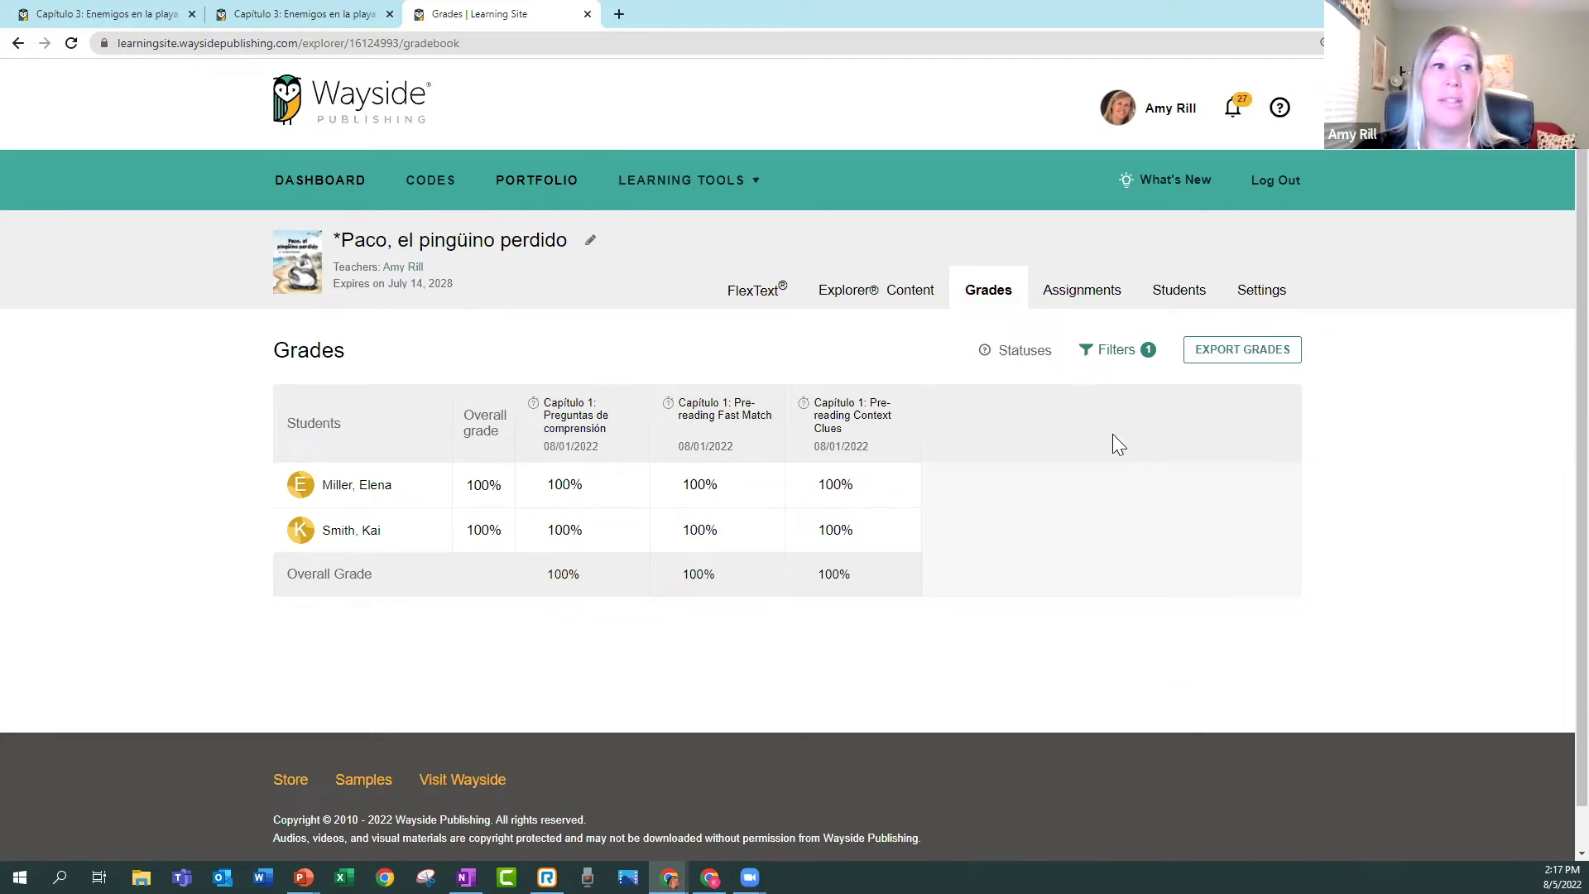
left_click(1119, 358)
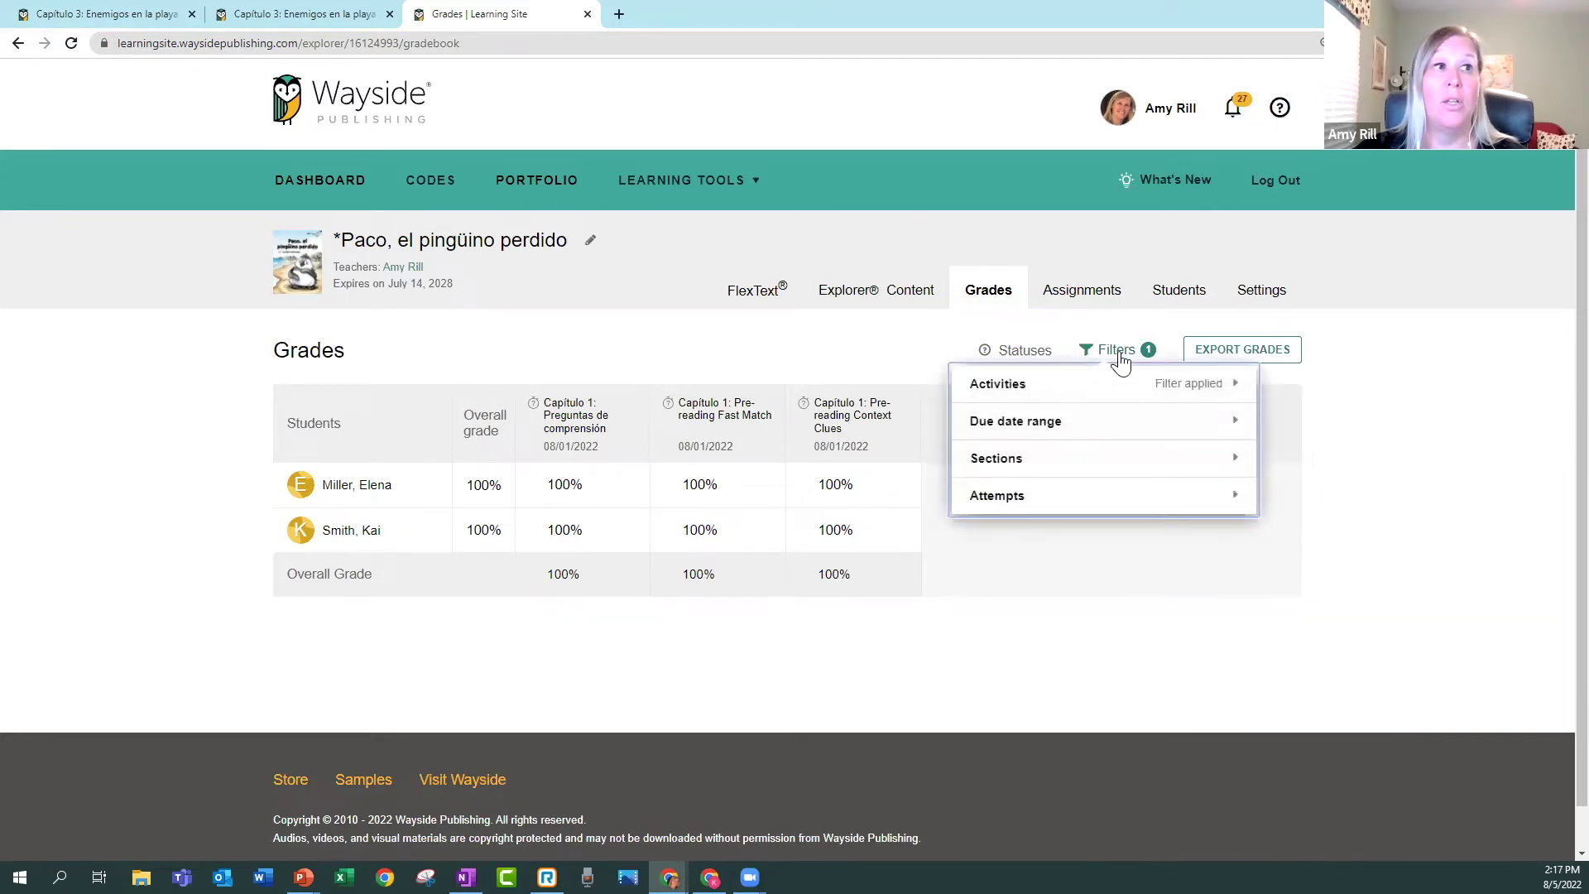
left_click(1026, 400)
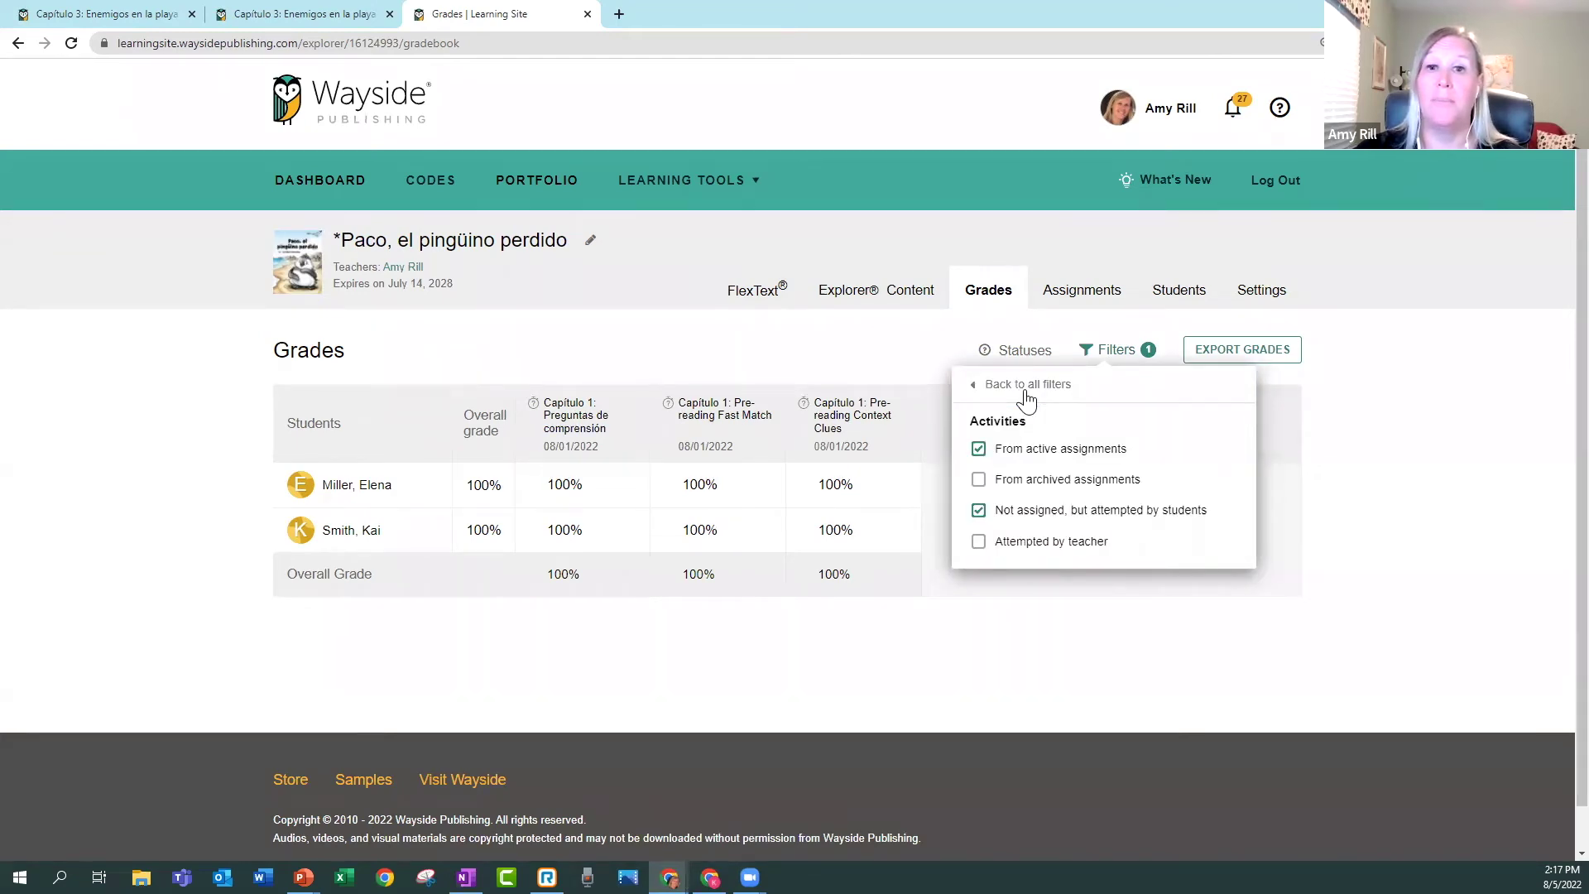
left_click(1405, 373)
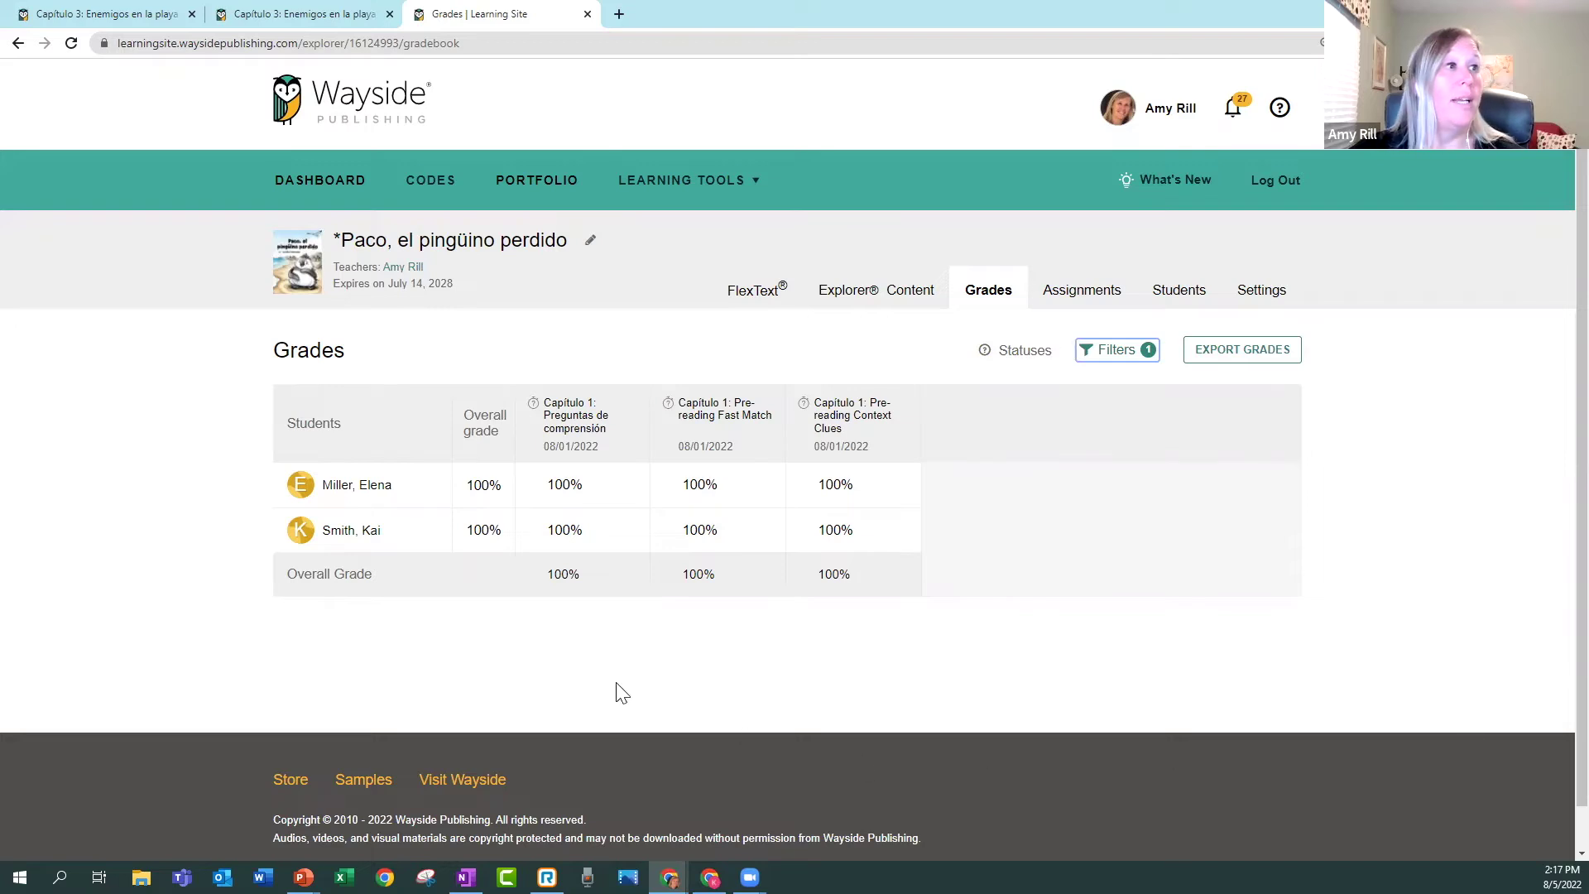
Review the second student's Capítulo 1: Preguntas de comprensión attempt and the first student's latest one, and return to the gradebook.
left_click(562, 529)
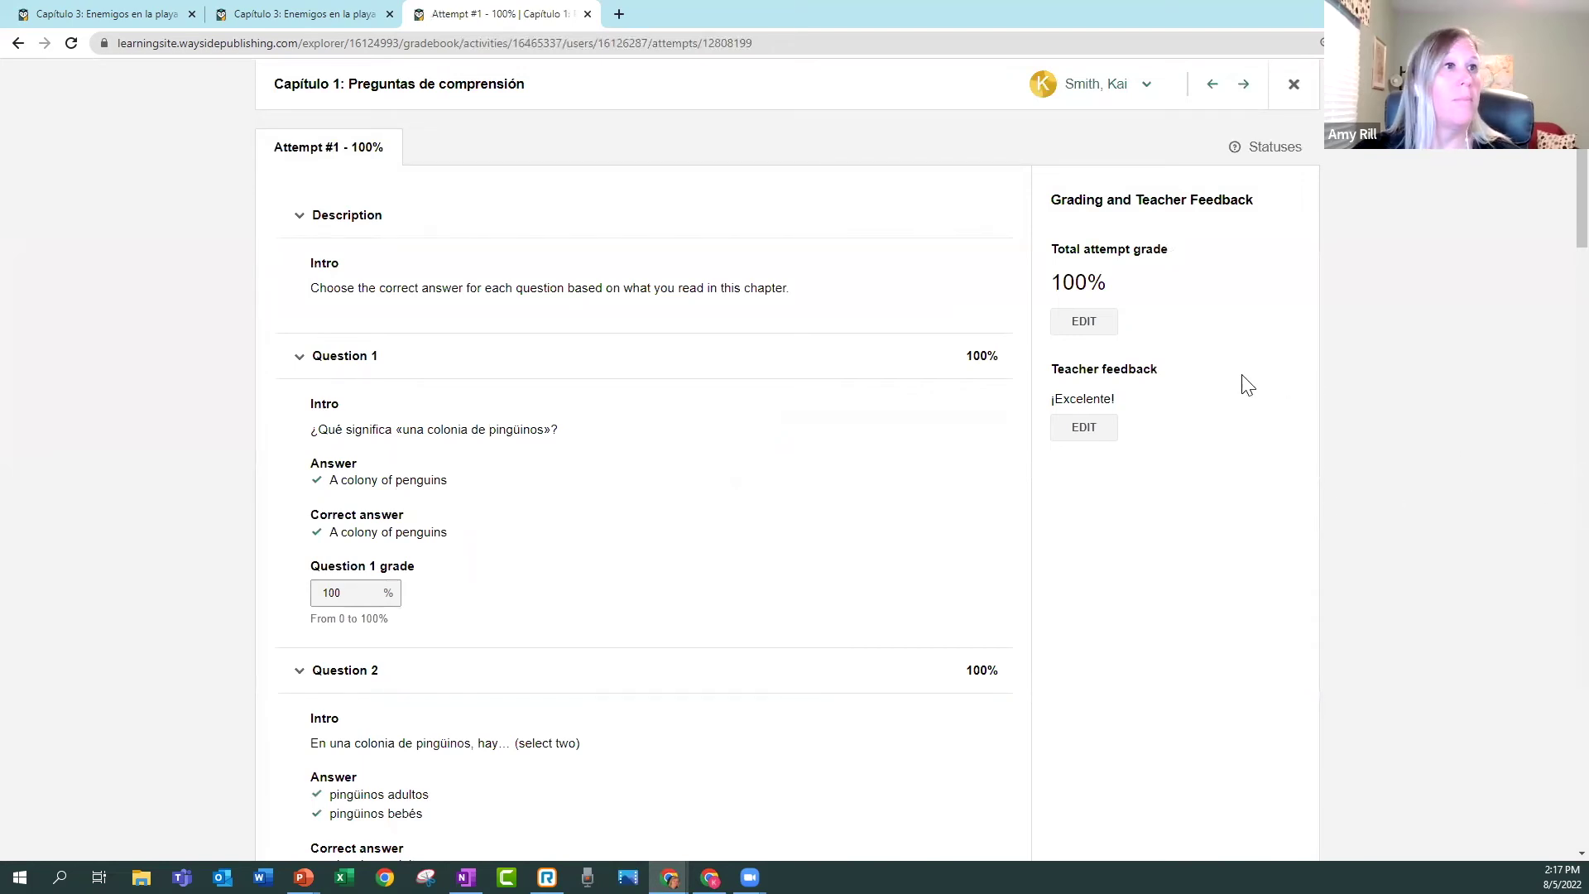
scroll(1241, 377, "down", 6)
scroll(1241, 376, "up", 6)
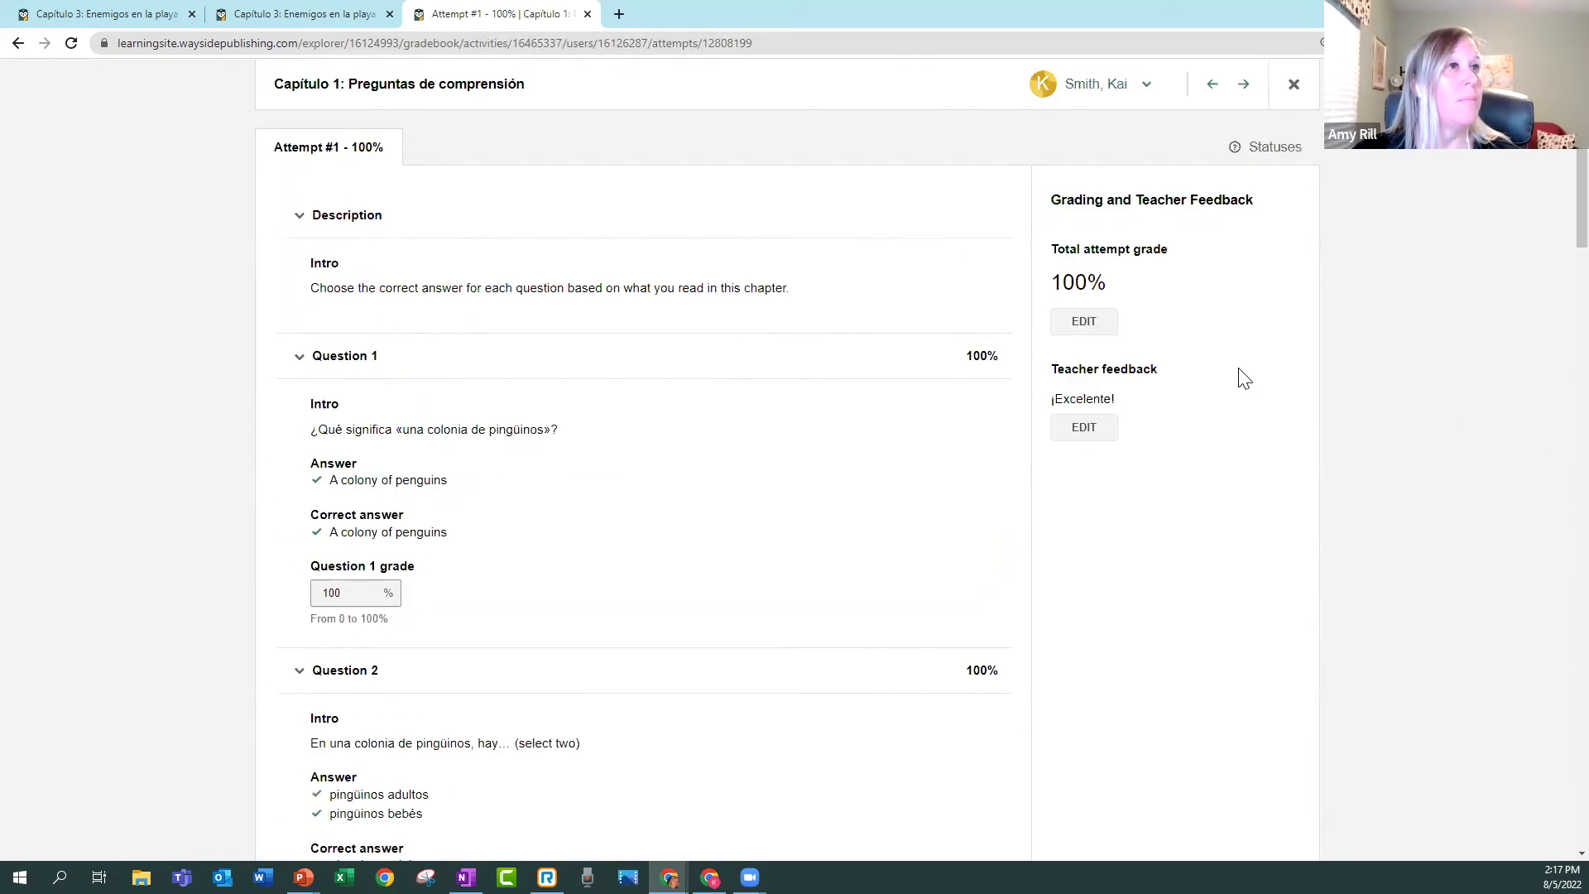
left_click(1244, 86)
left_click(1215, 88)
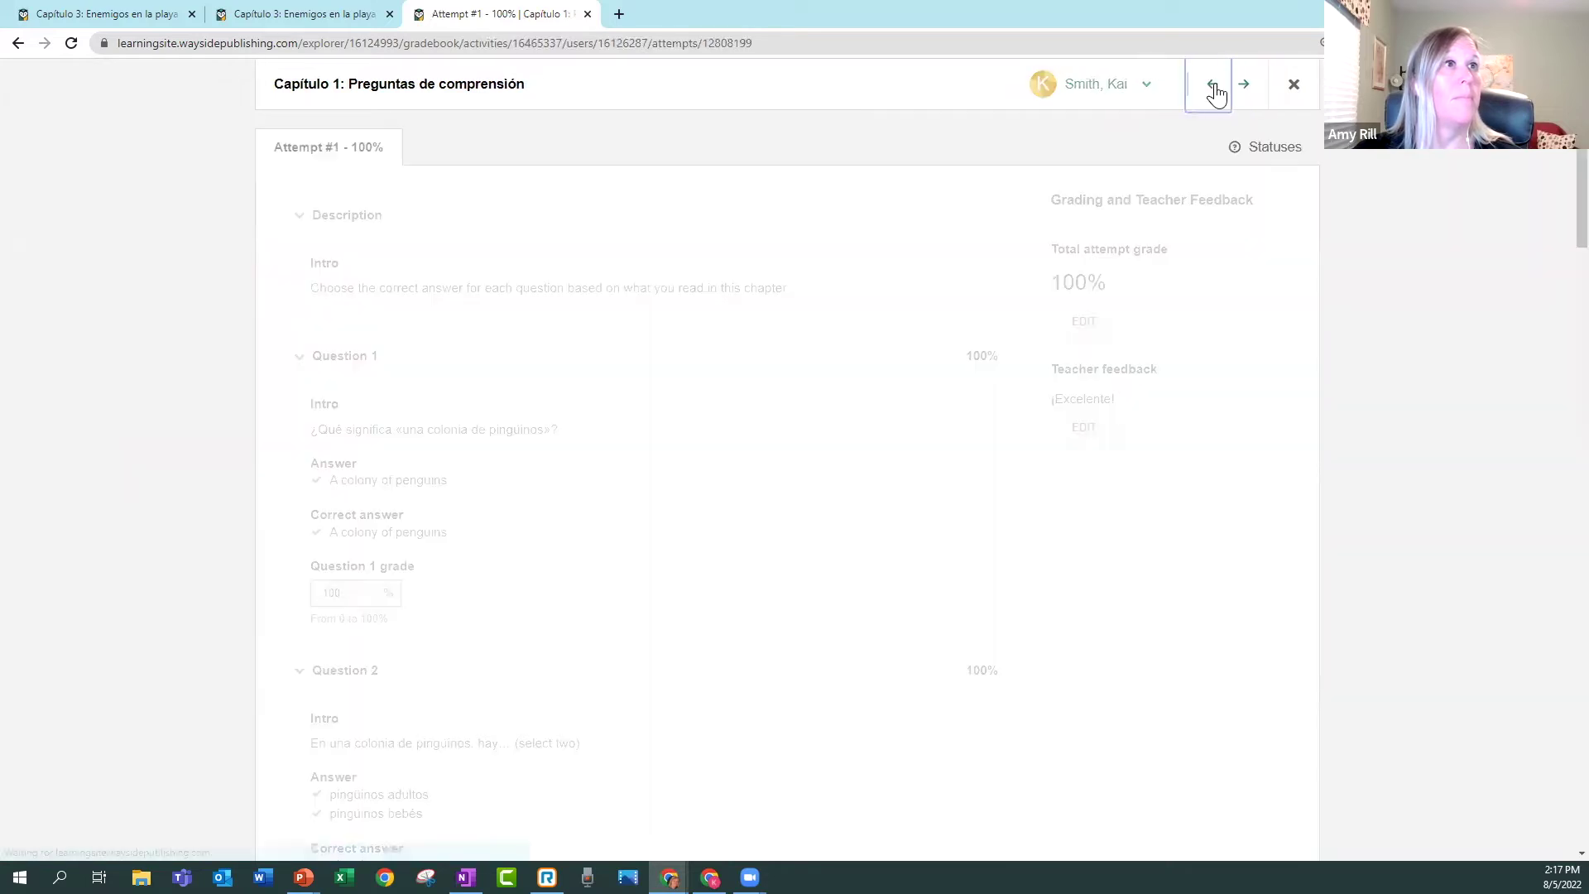
left_click(1213, 86)
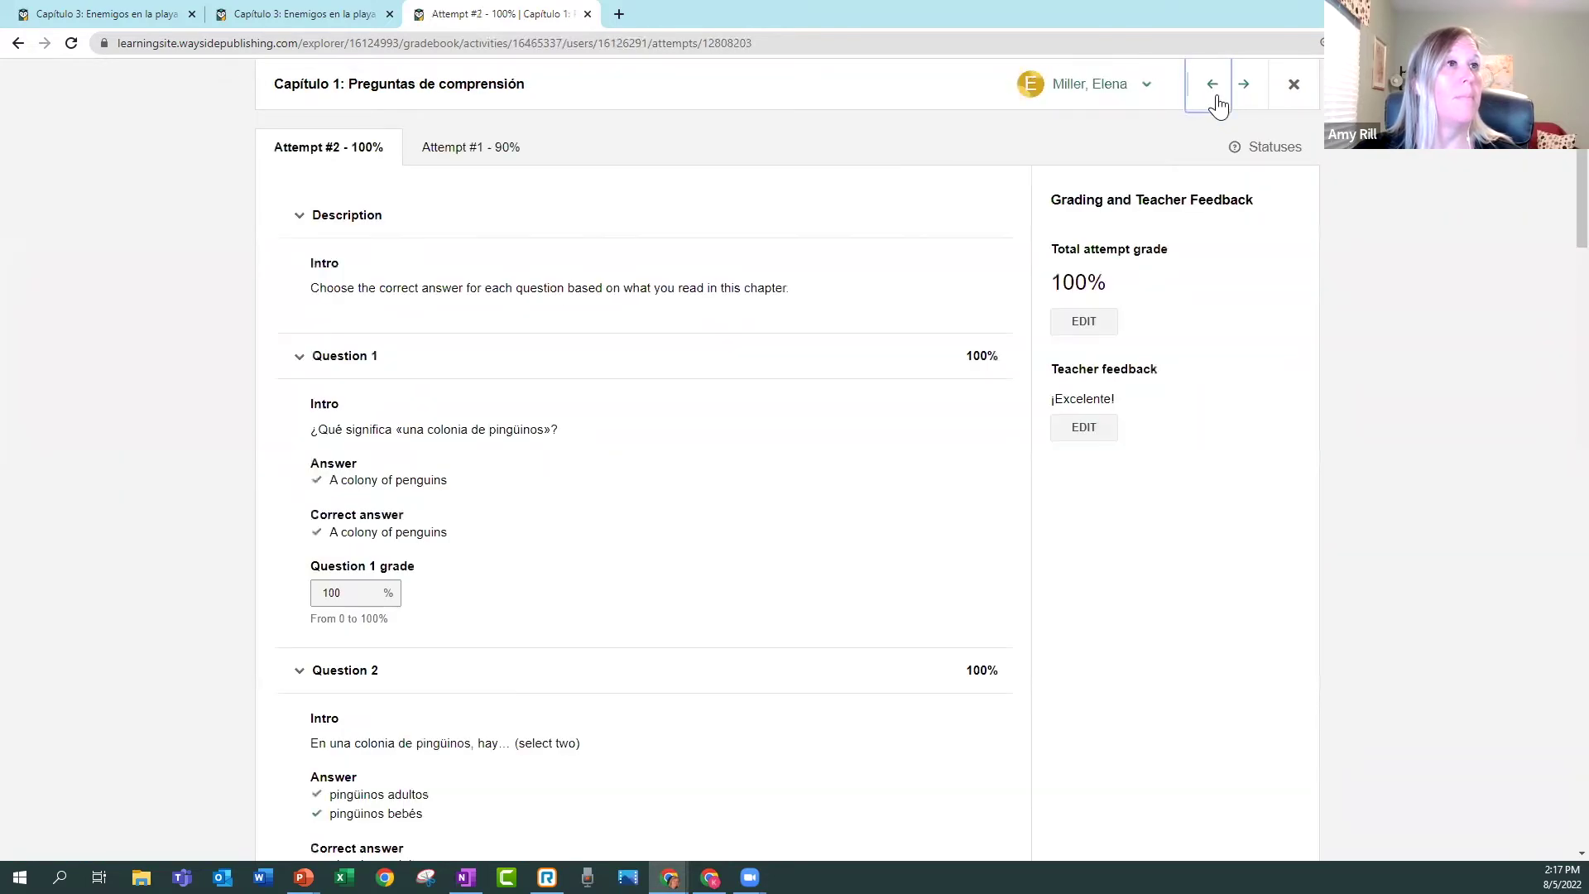
scroll(1441, 519, "down", 17)
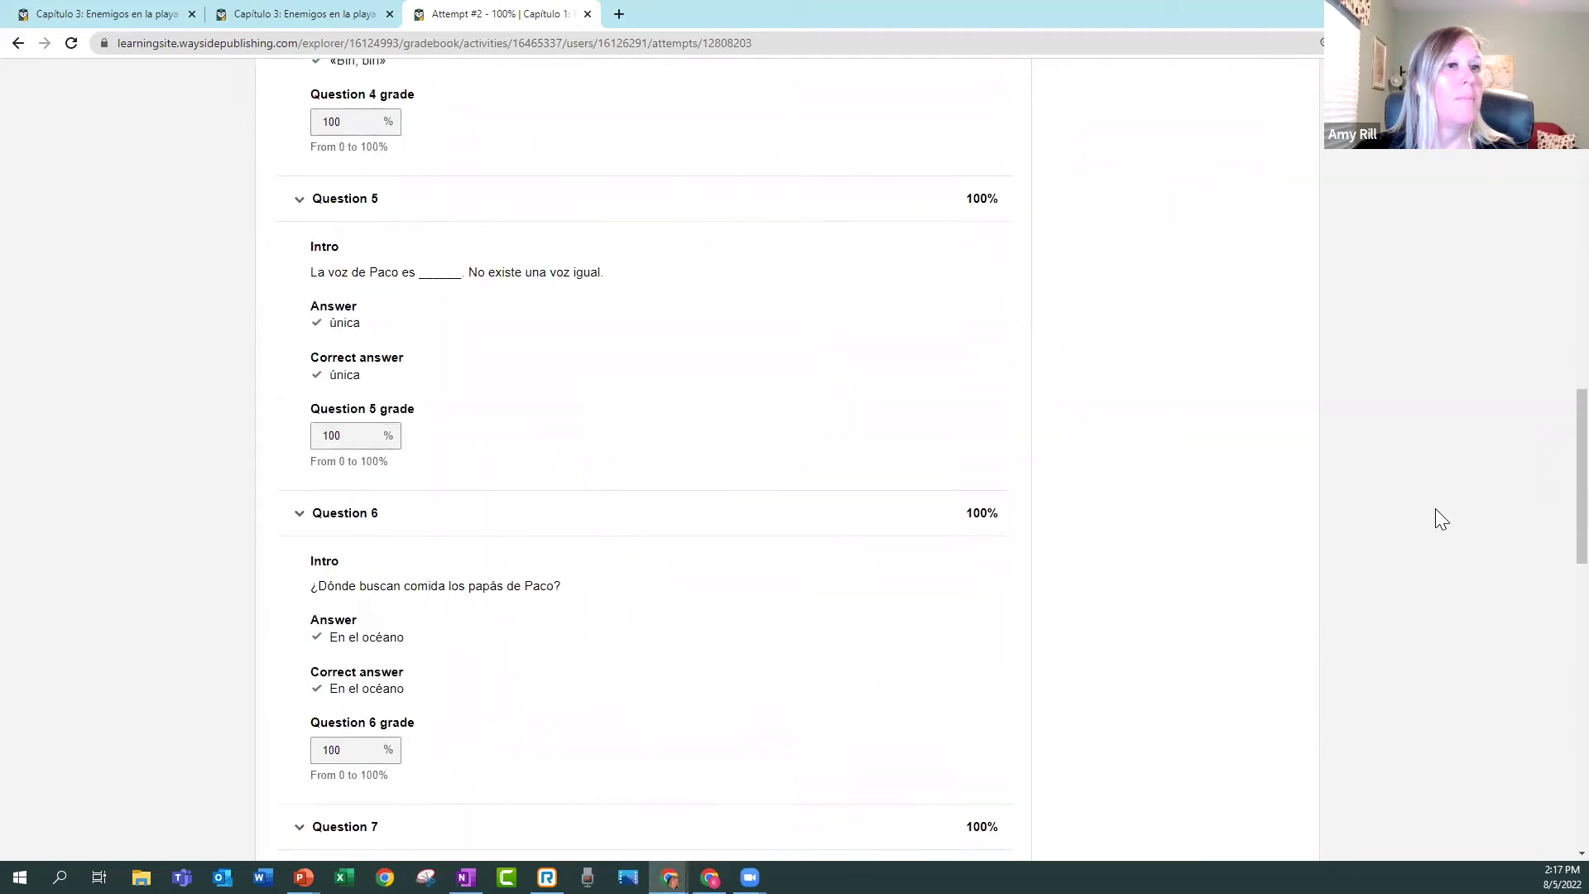
scroll(1440, 519, "down", 15)
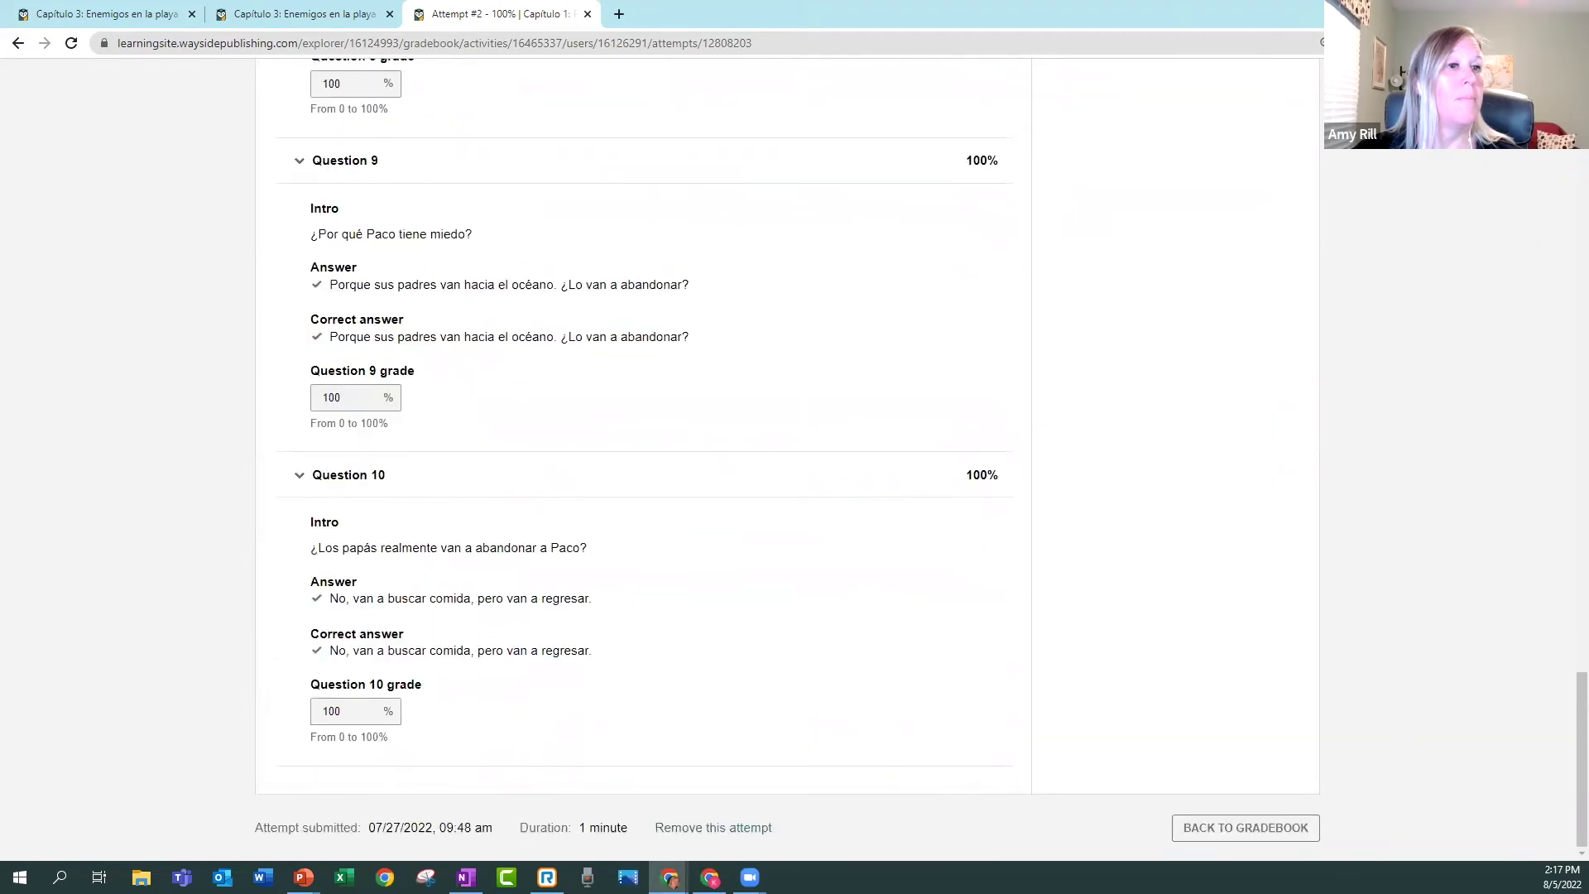
left_click(1238, 827)
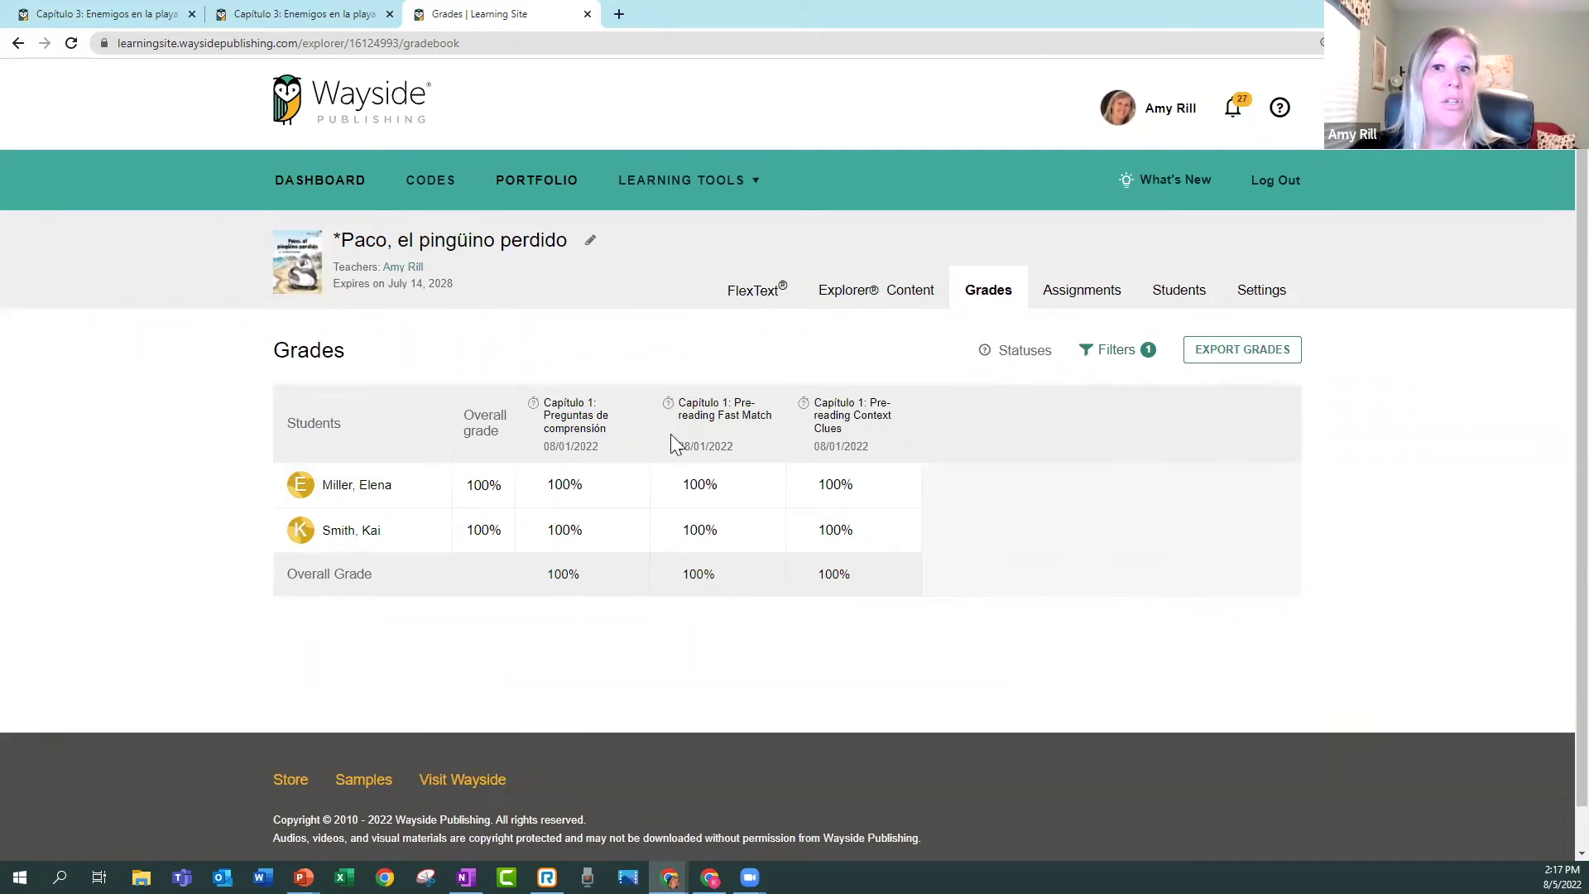
Open the Capítulo 1: Pre-reading Fast Match grades, review the second student's attempt summary and answers, and return to the gradebook.
left_click(731, 414)
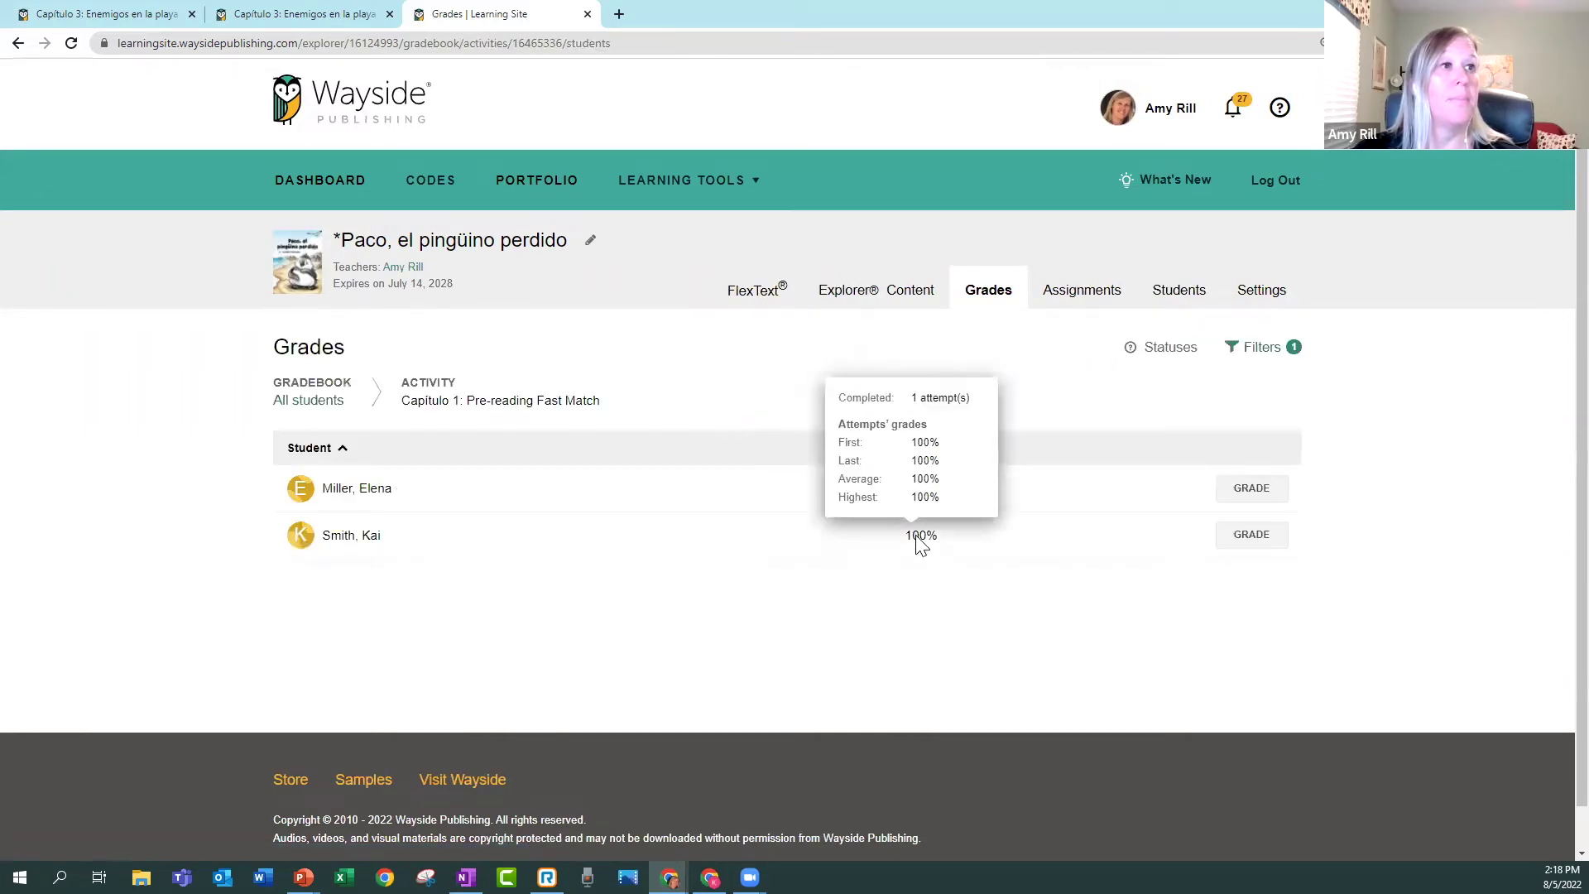
mouse_move(922, 546)
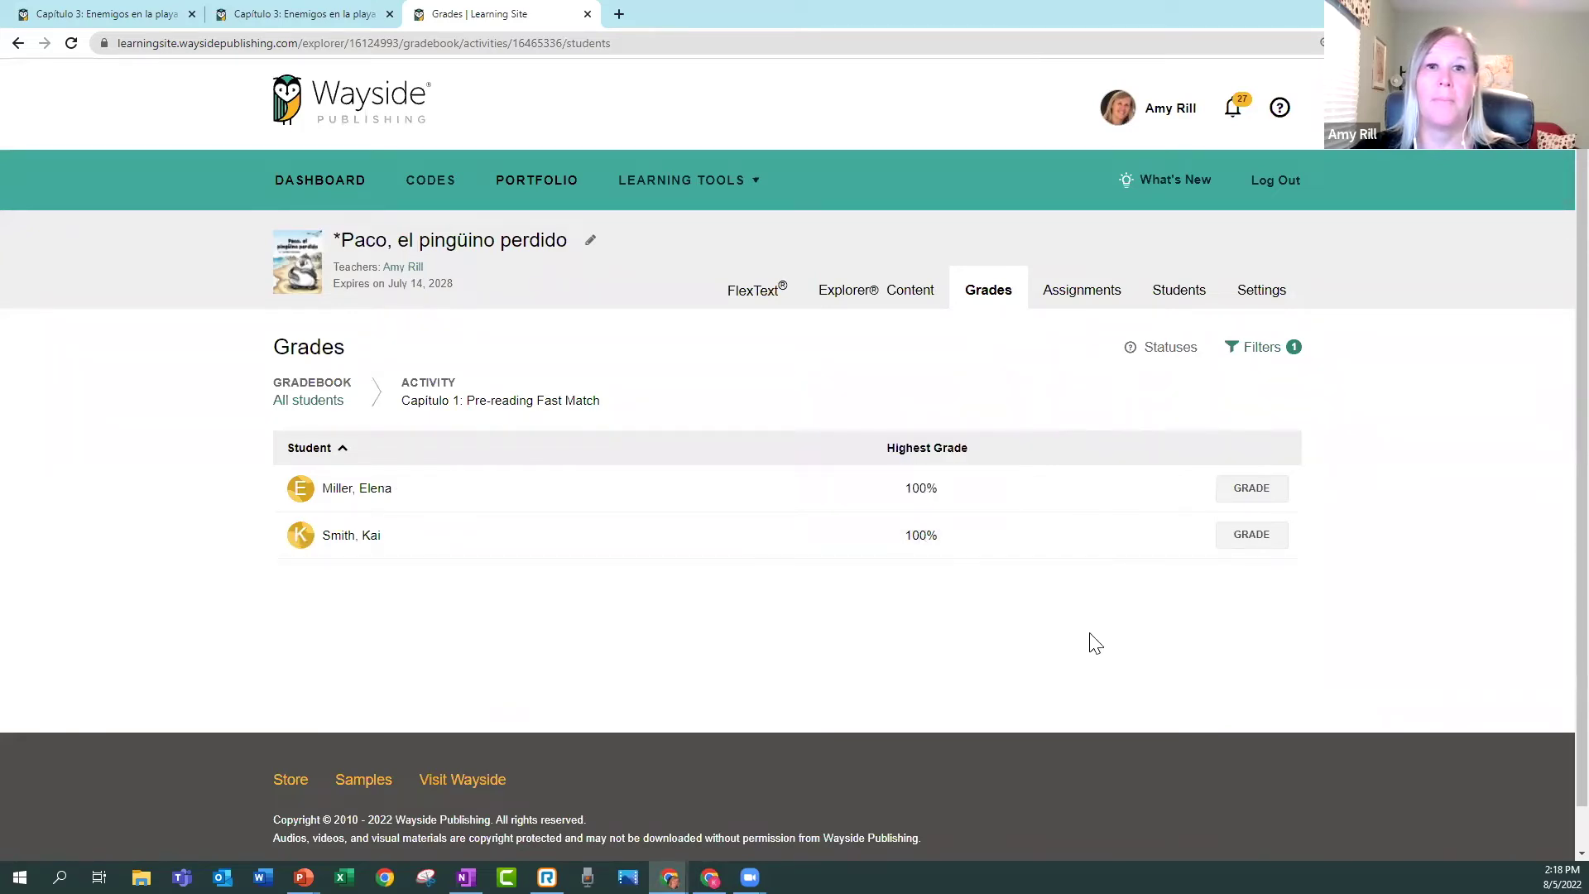
left_click(1262, 543)
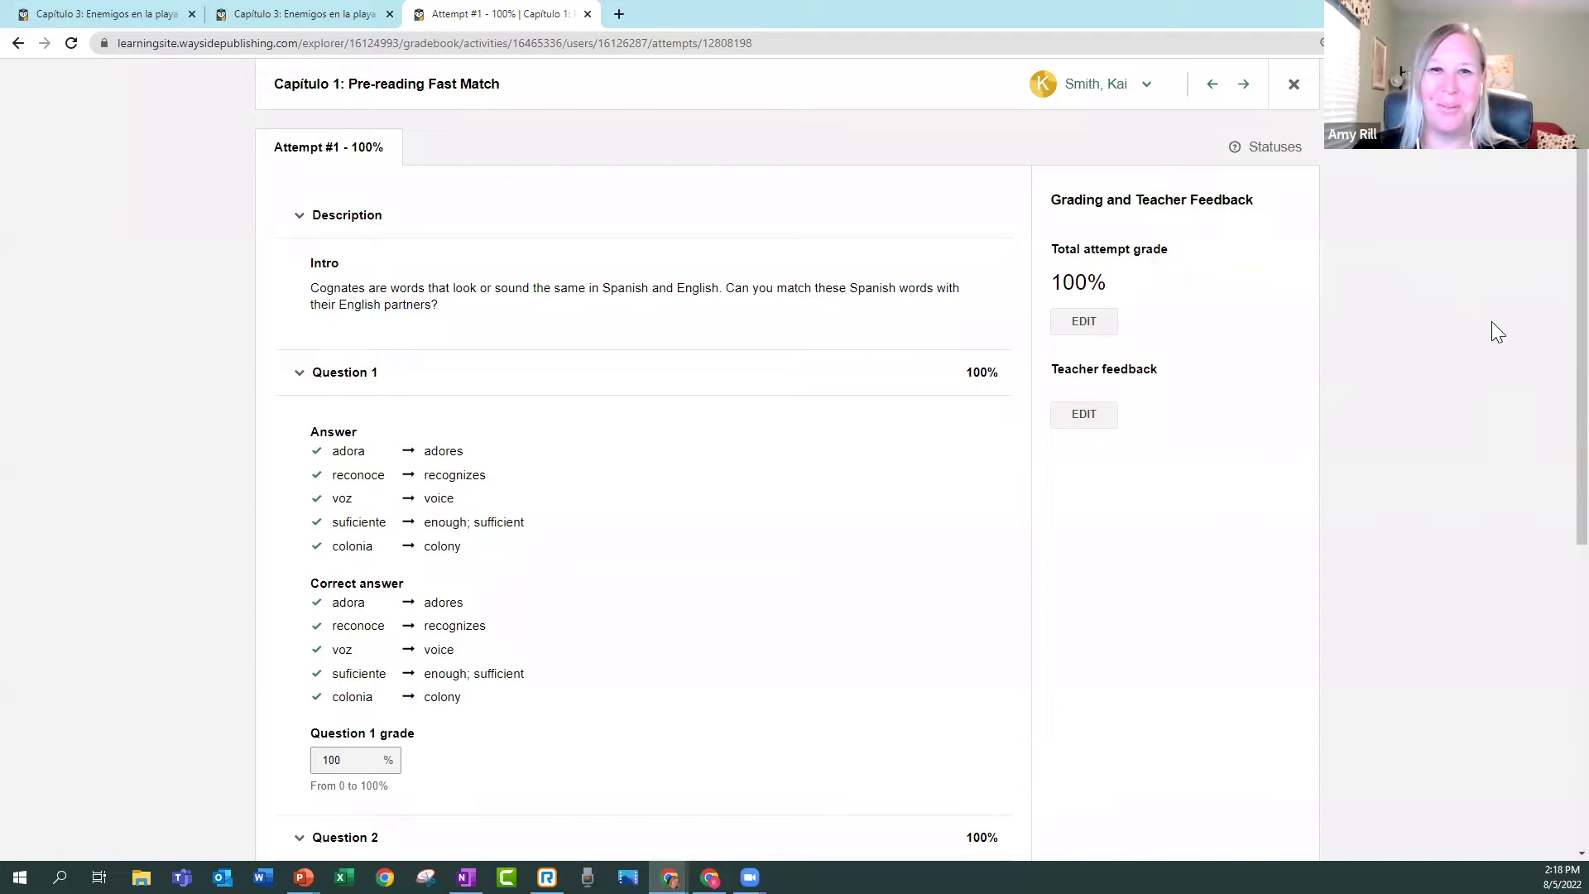
scroll(1493, 545, "down", 6)
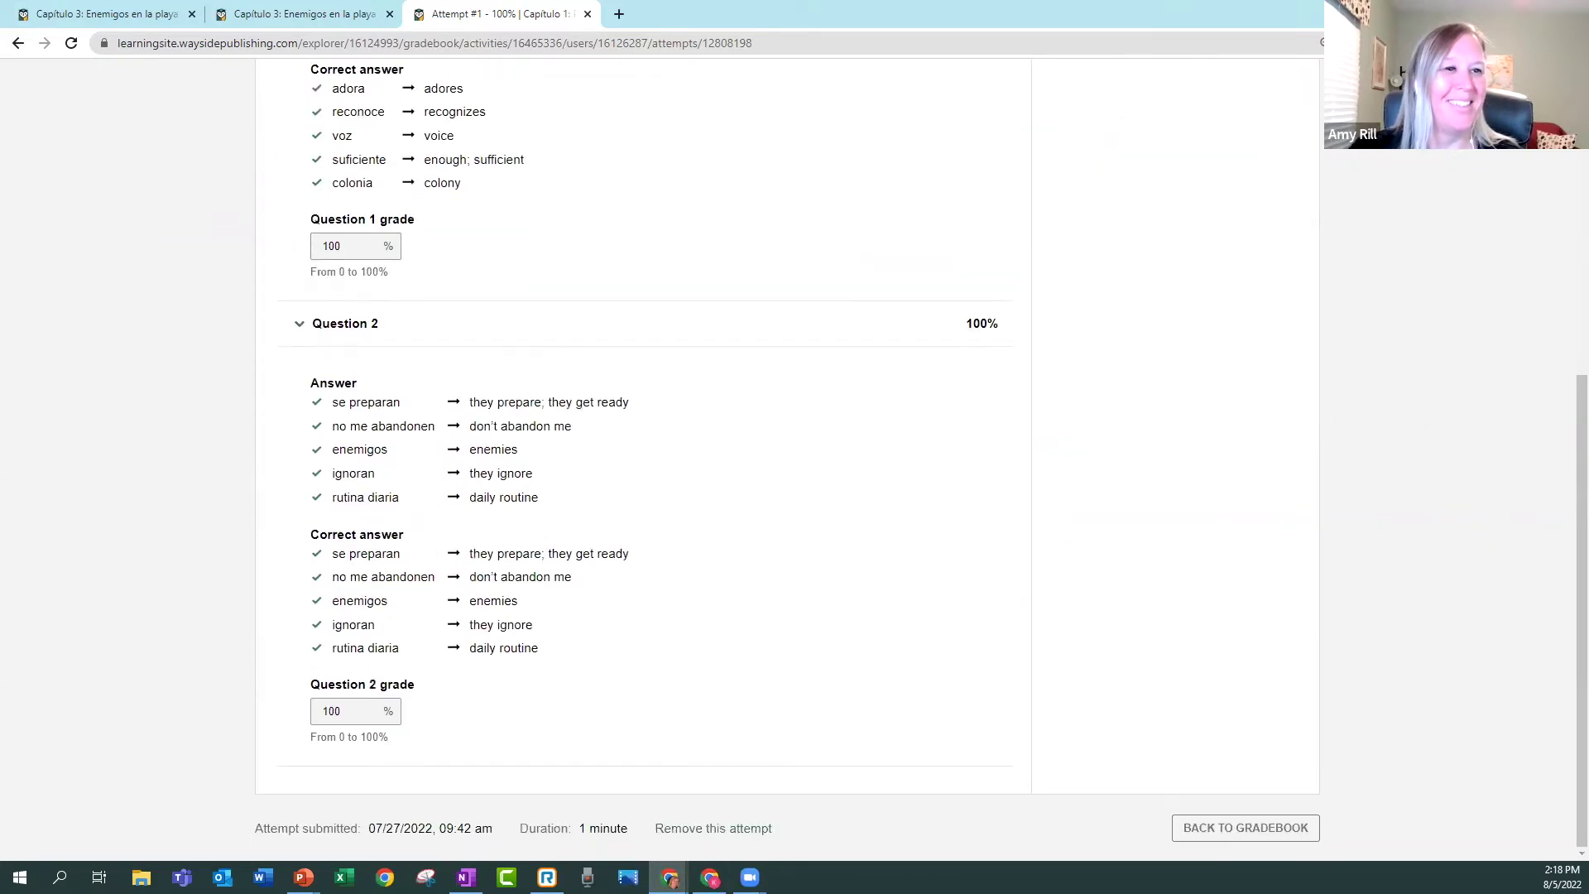
left_click(1234, 835)
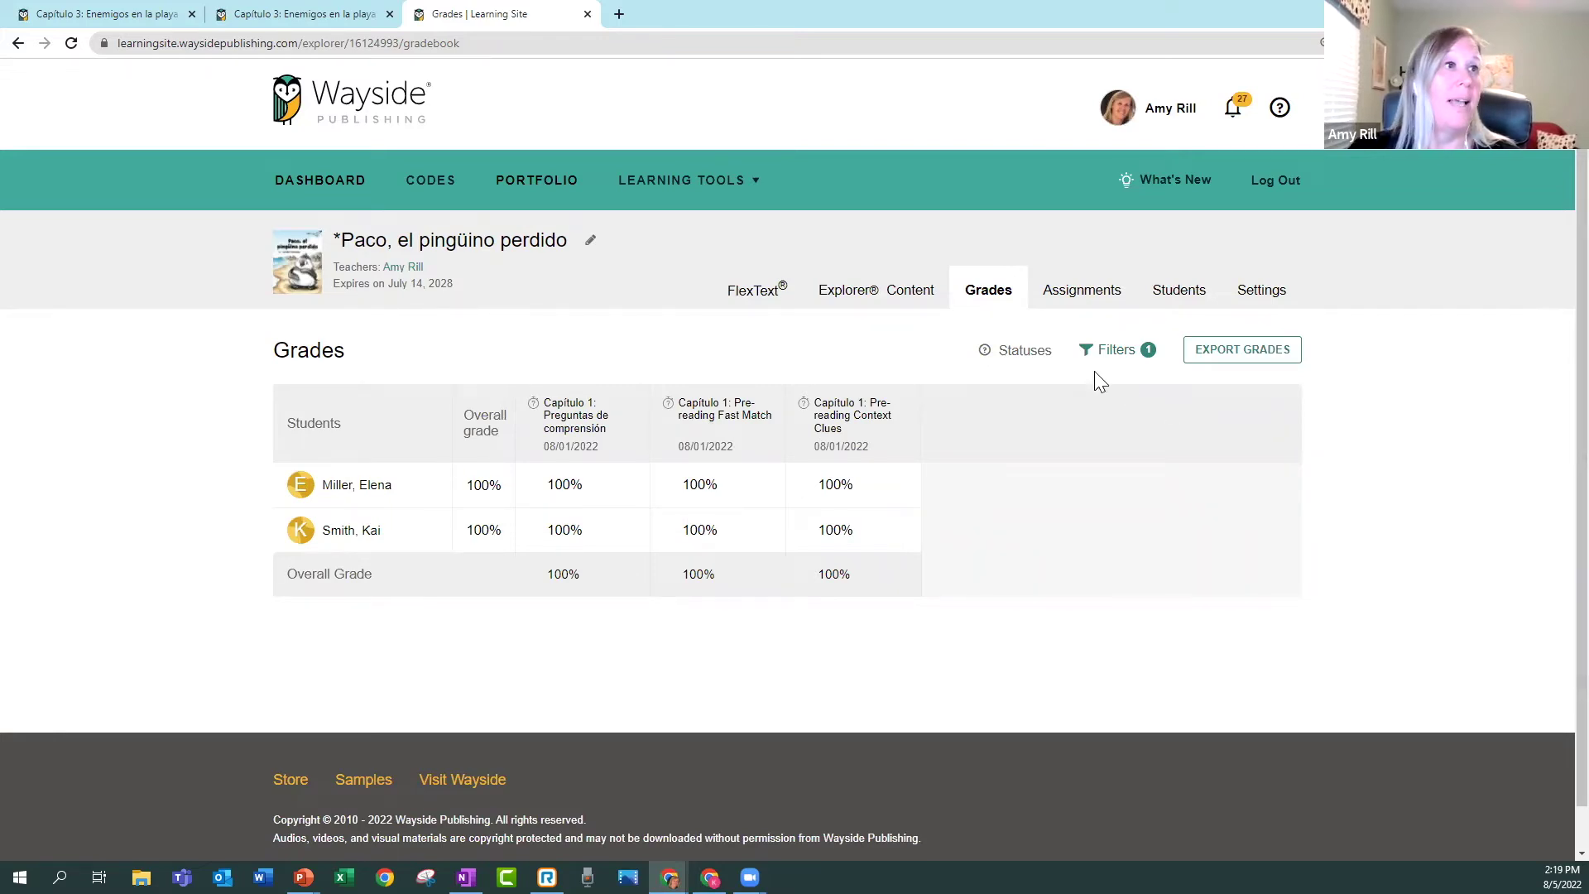
From Capítulo 1 in the Explorer content, open the Preguntas de comprensión grades and check both students' attempt summaries.
left_click(869, 300)
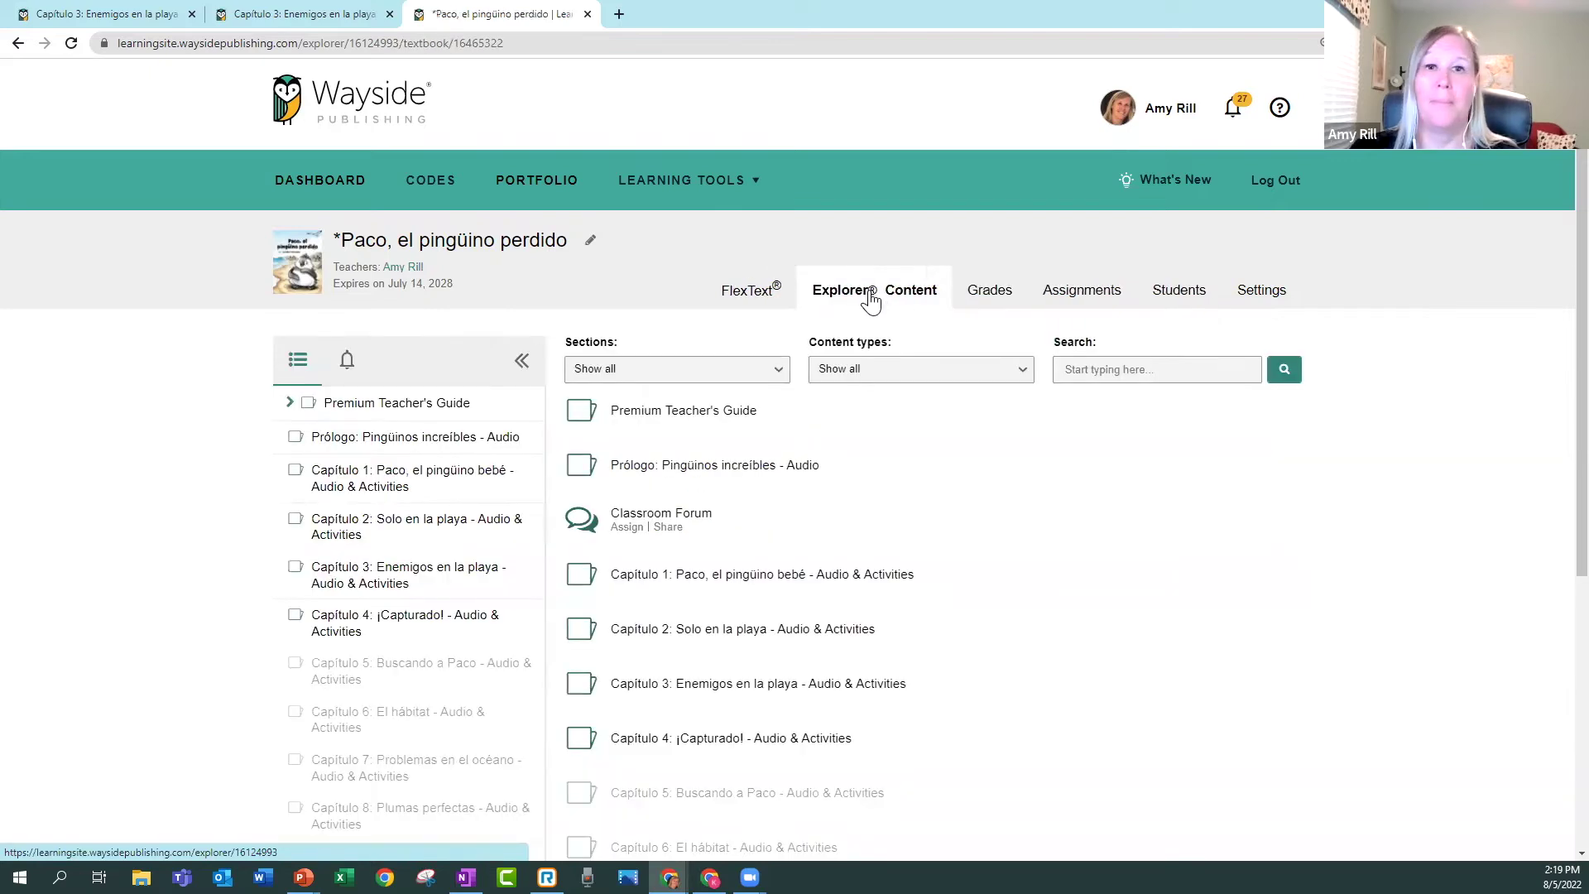
left_click(785, 579)
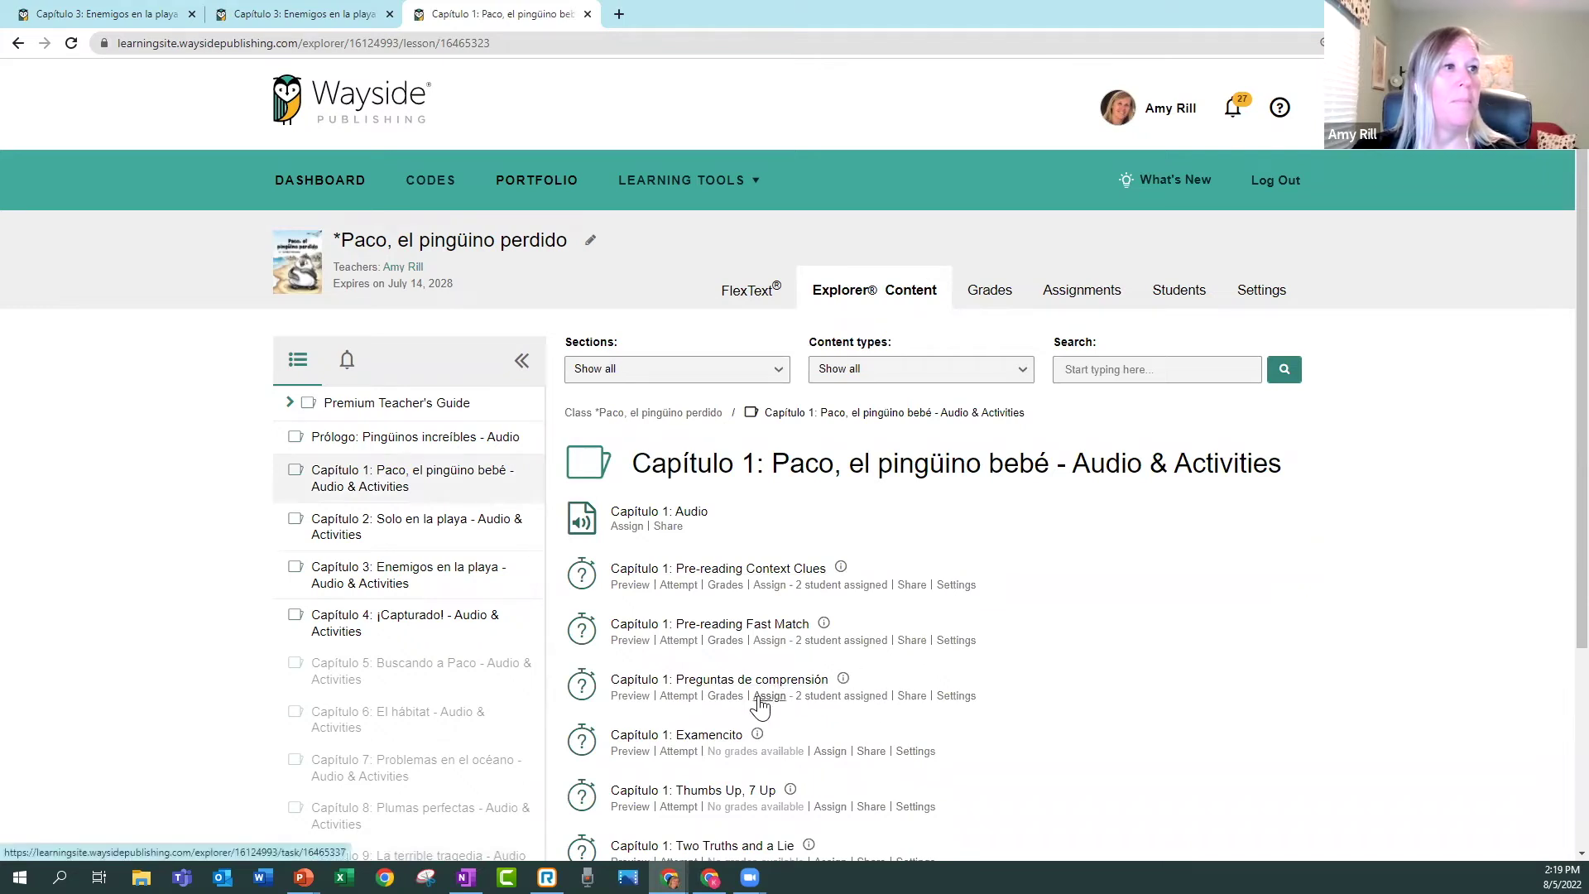
left_click(732, 701)
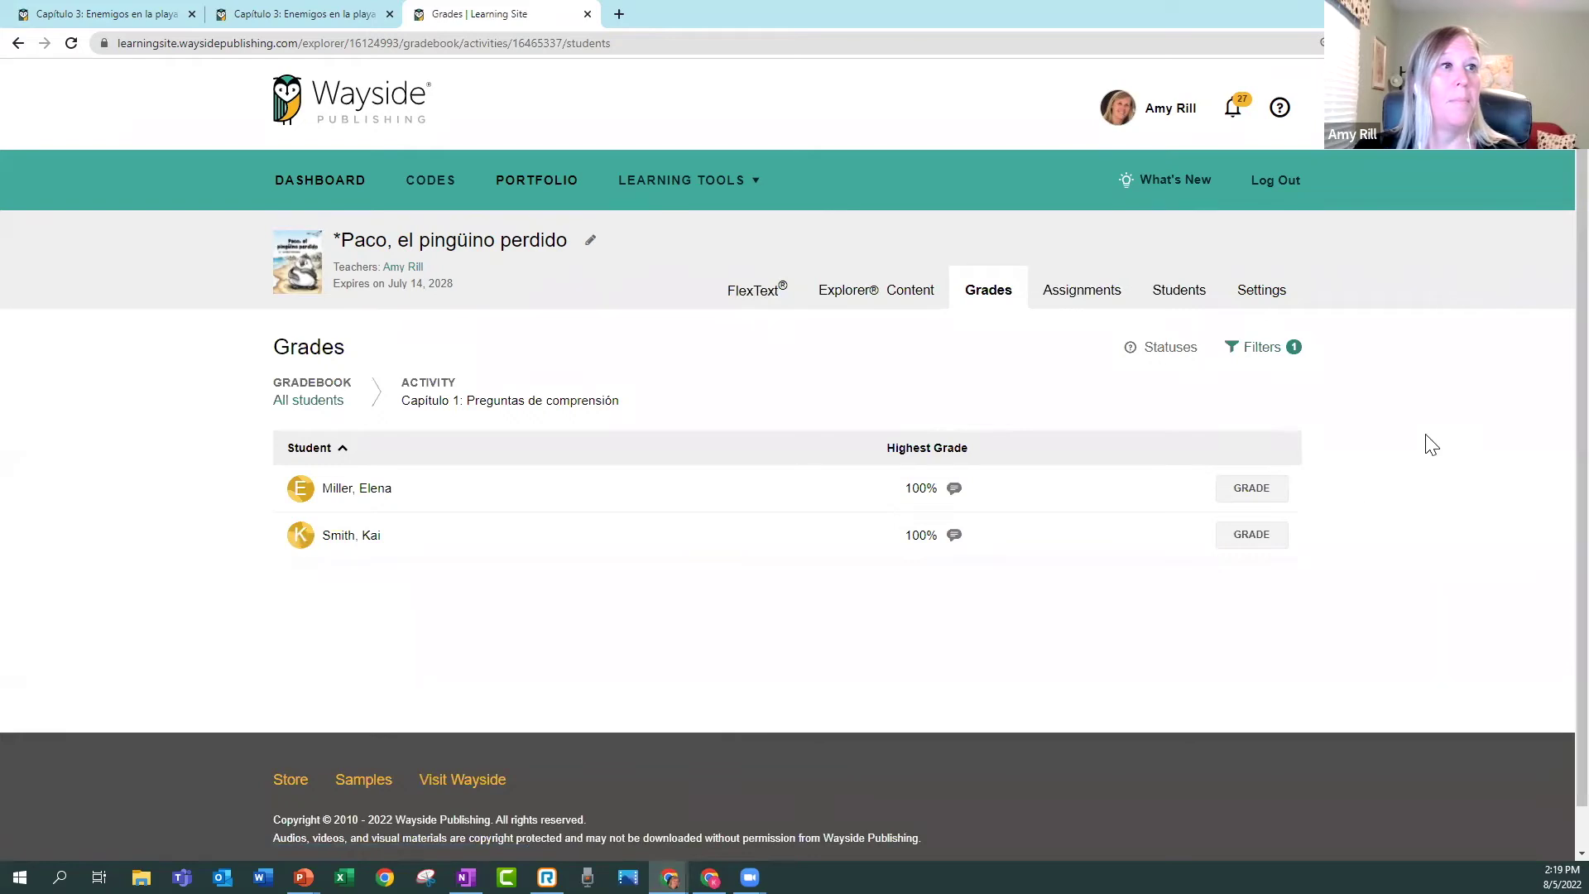
mouse_move(948, 500)
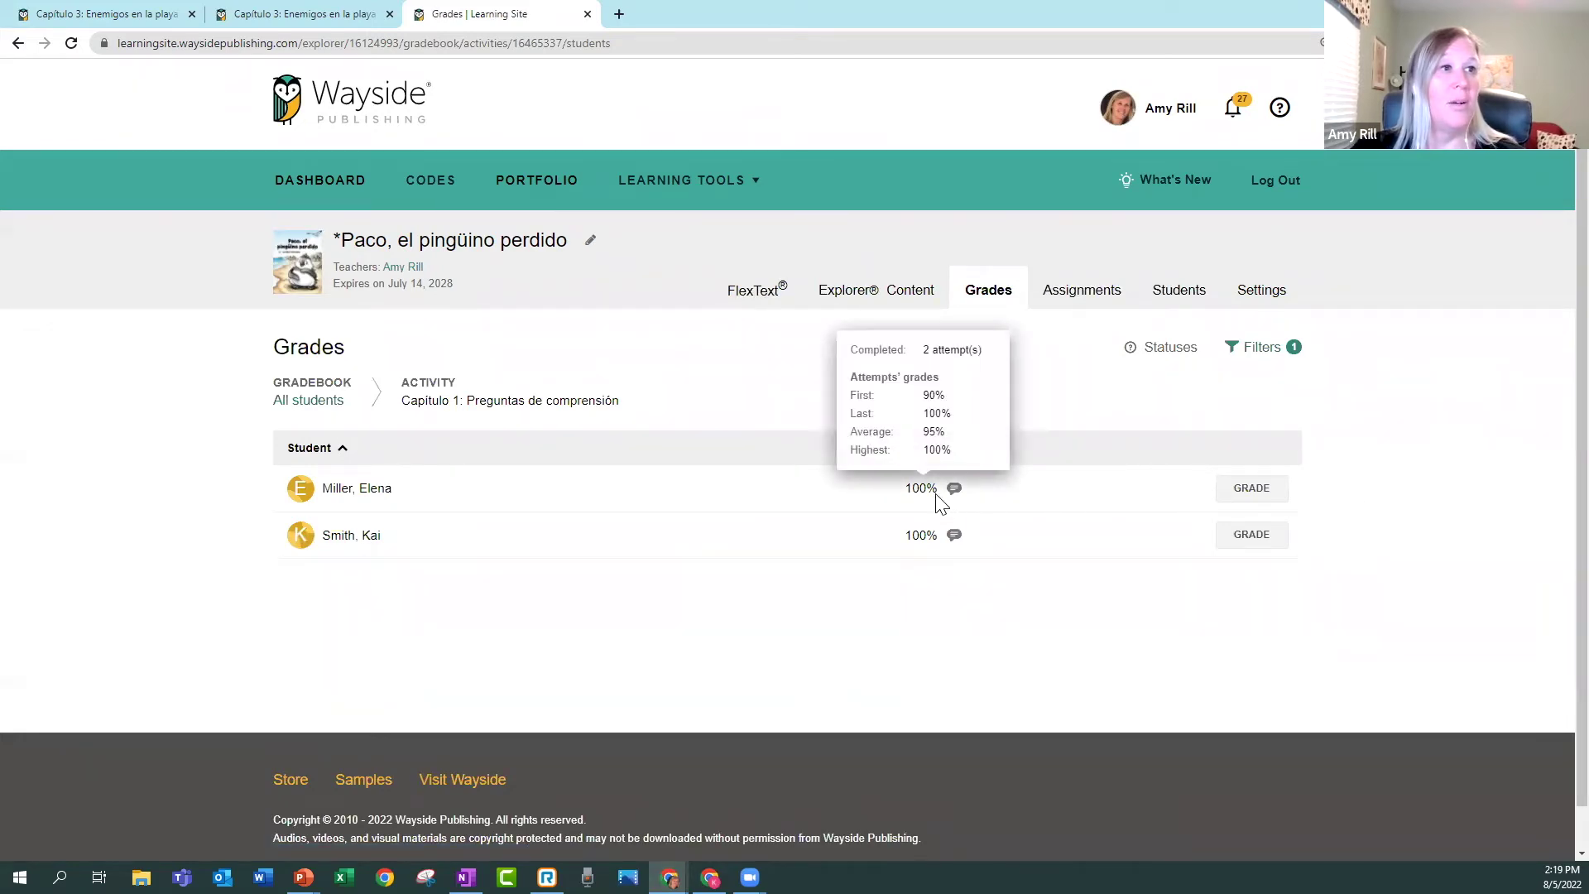
mouse_move(956, 542)
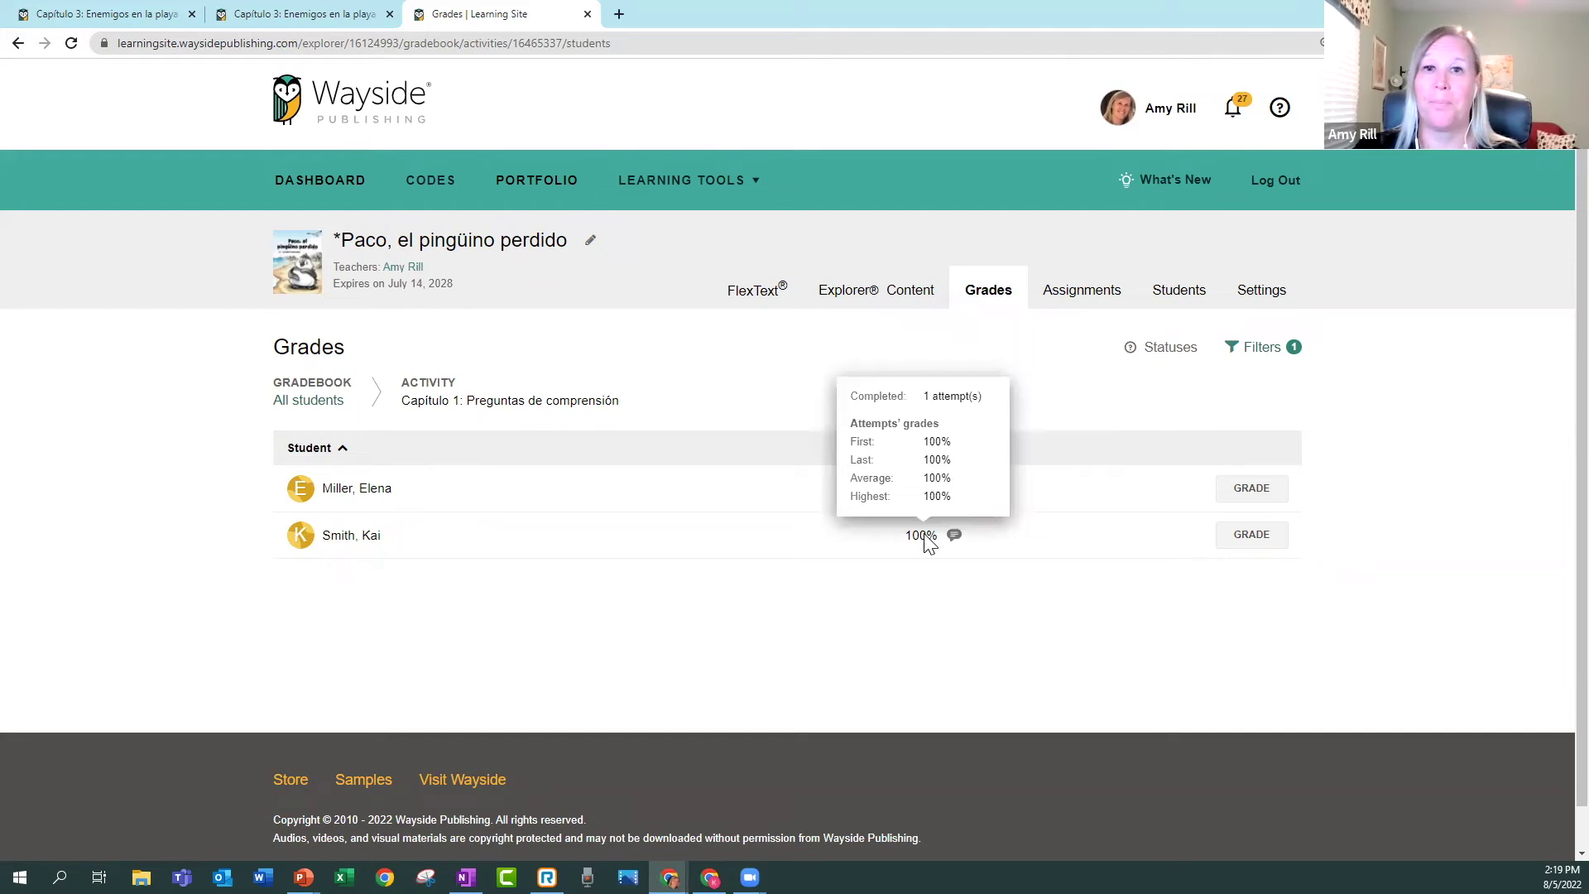
Open the second student's attempt, save its teacher feedback as "¡Excelente!", and review the other student's attempt through the last question.
left_click(1253, 538)
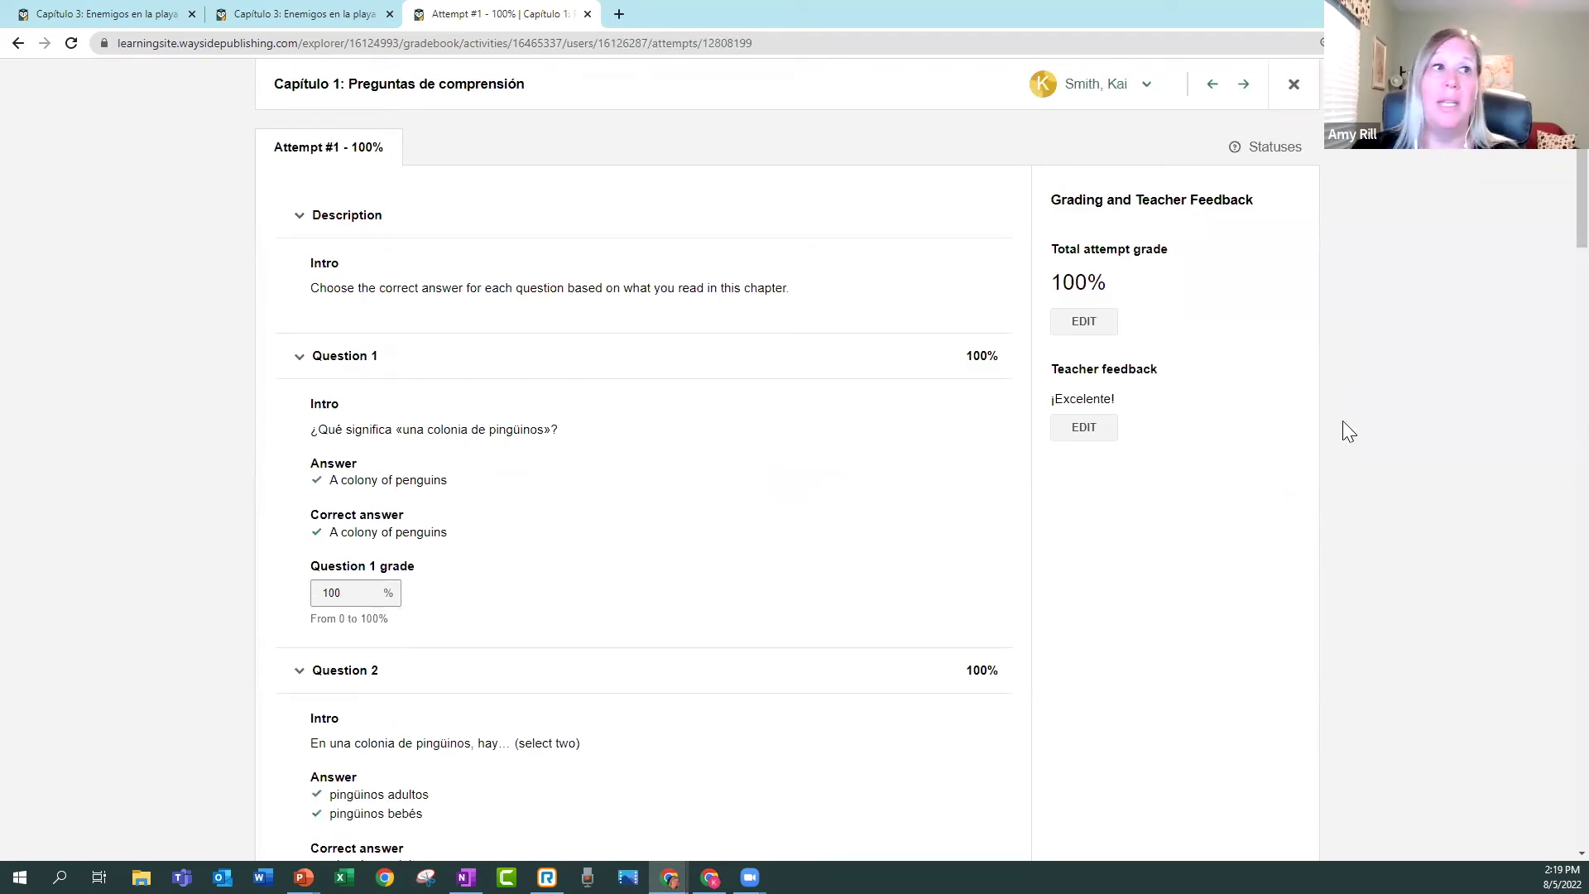
left_click(1085, 431)
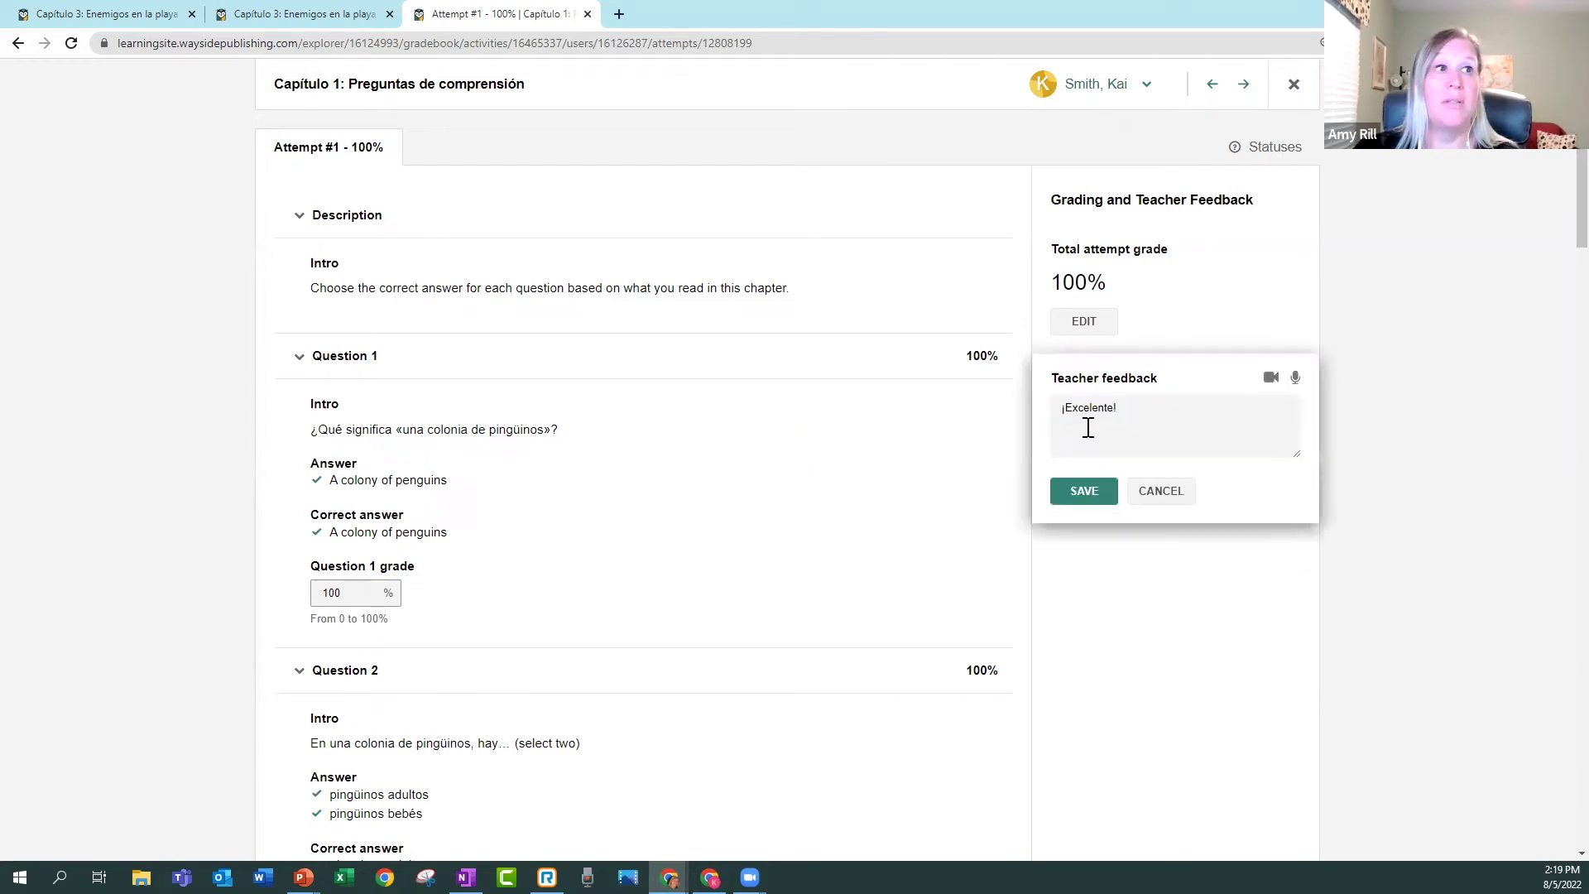
left_click(1086, 494)
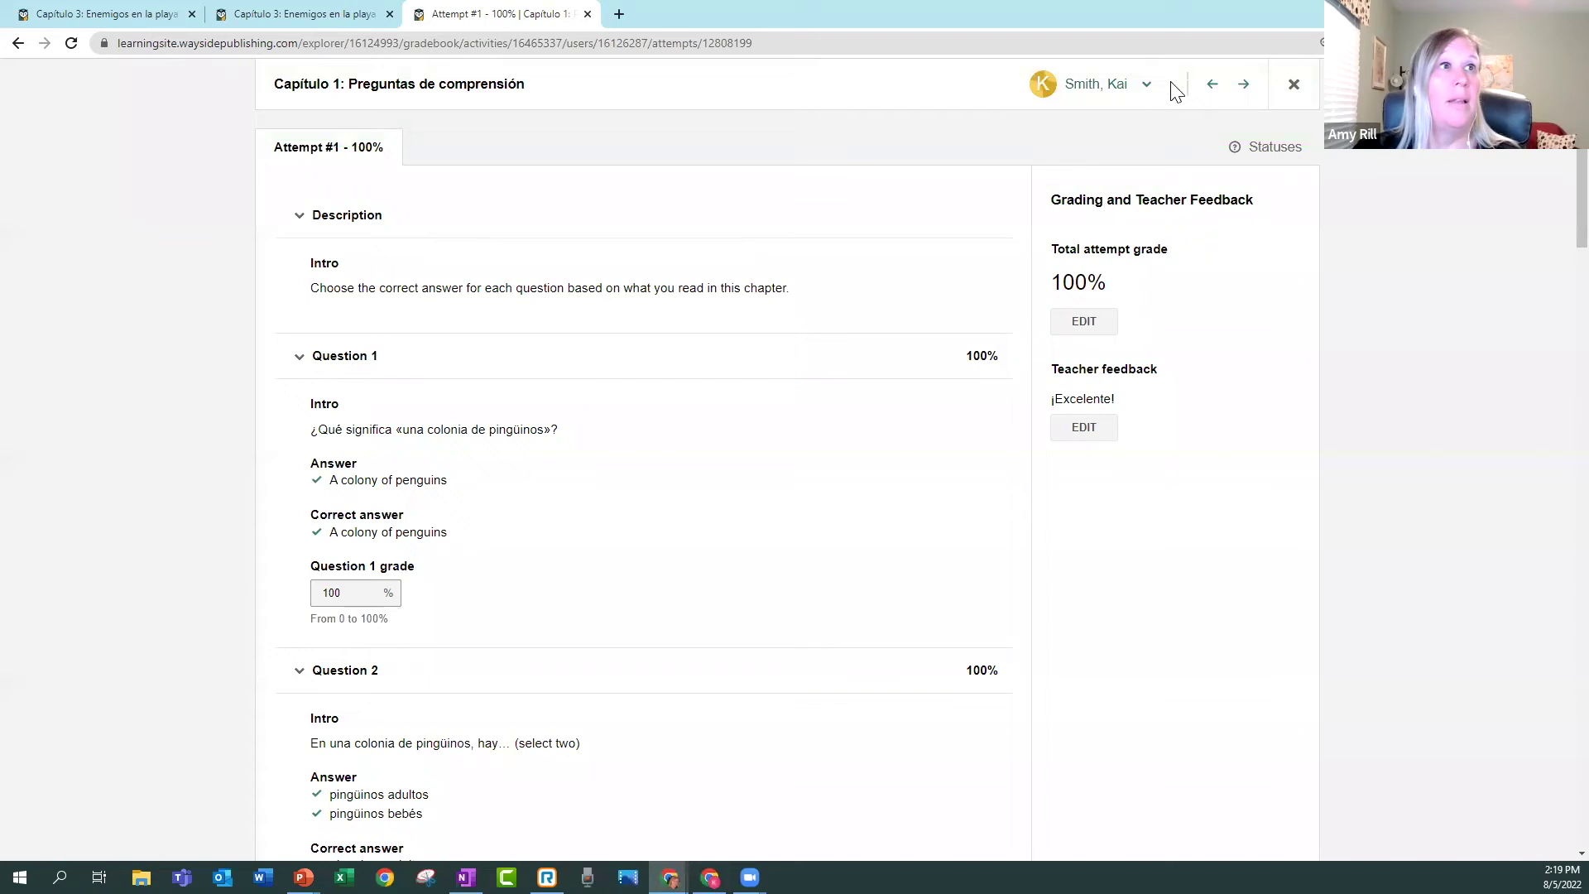
left_click(1210, 93)
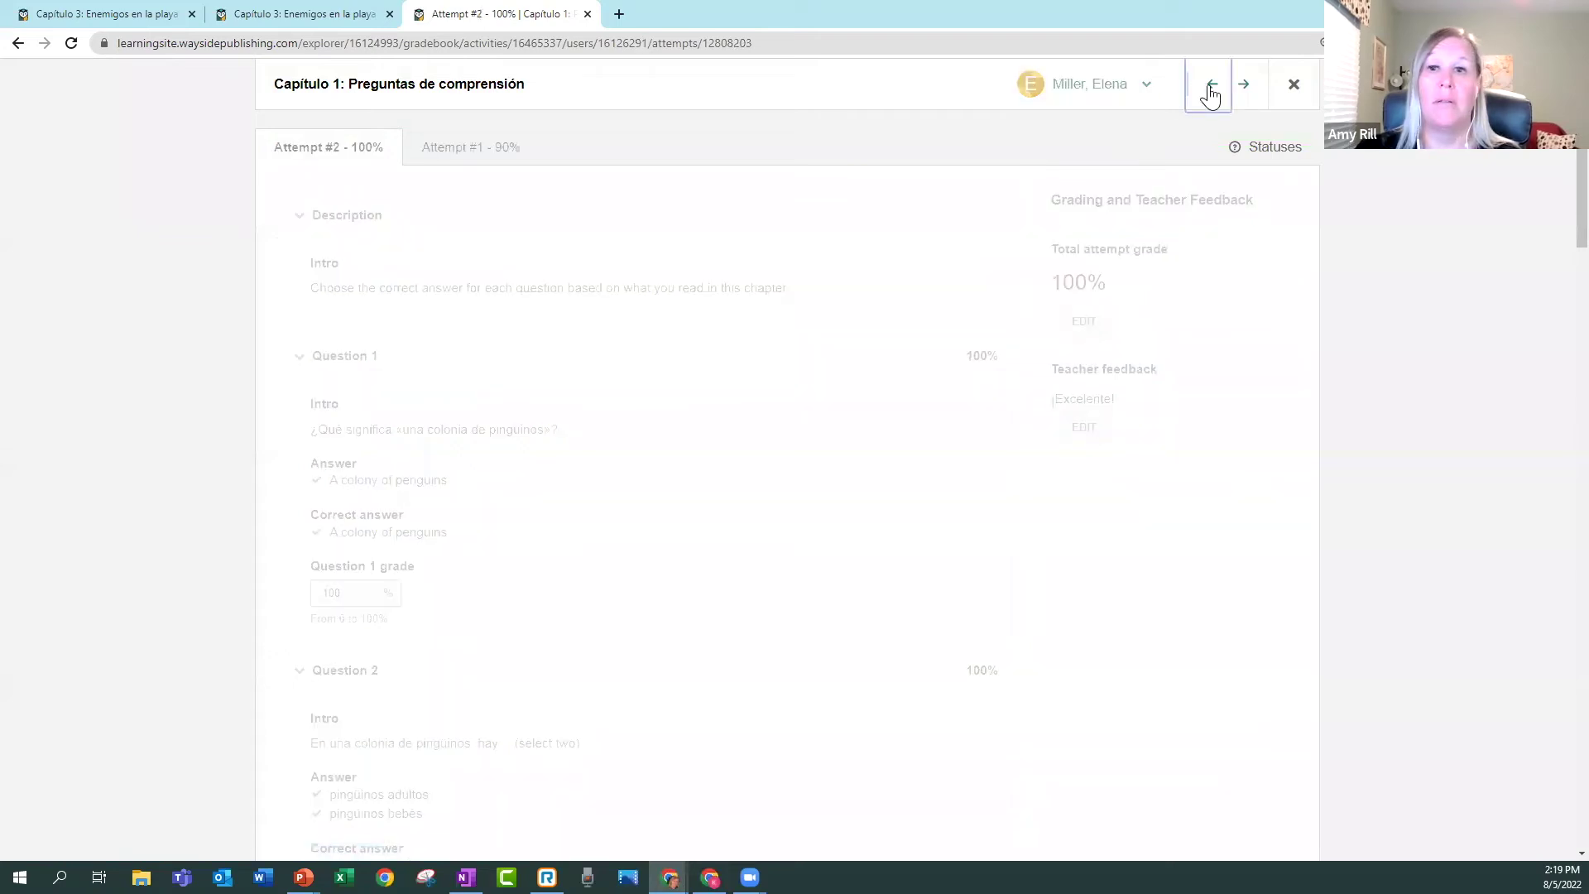
left_click_drag(1581, 217, 1453, 793)
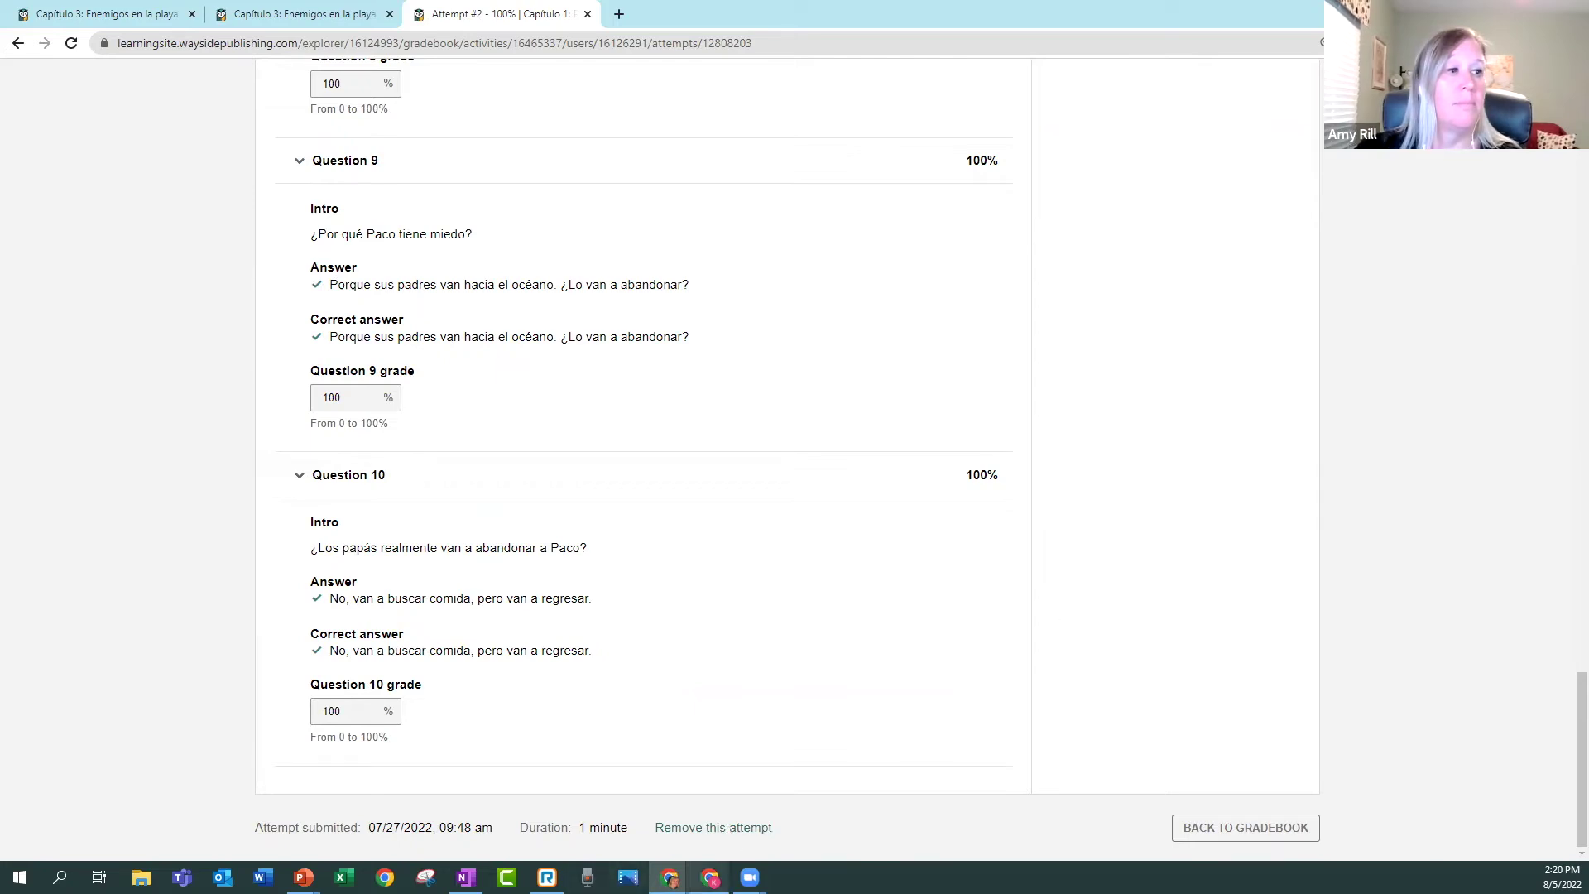
Switch to the student account, open Grades, view the Capítulo 1: Pre-reading Context Clues details and return to the gradebook.
left_click(710, 877)
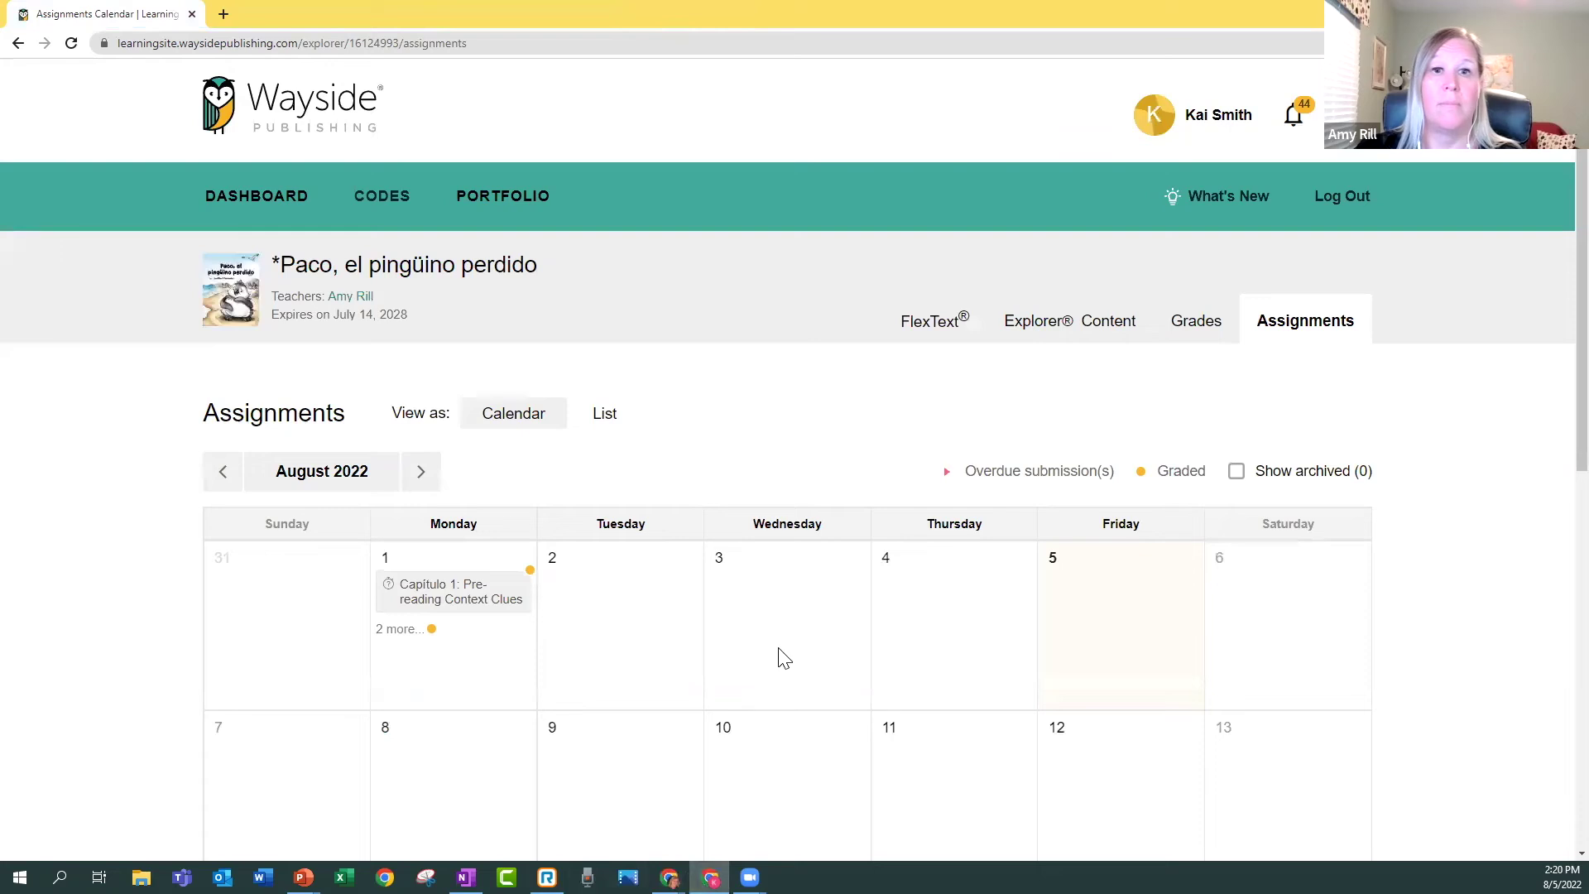
left_click(1197, 323)
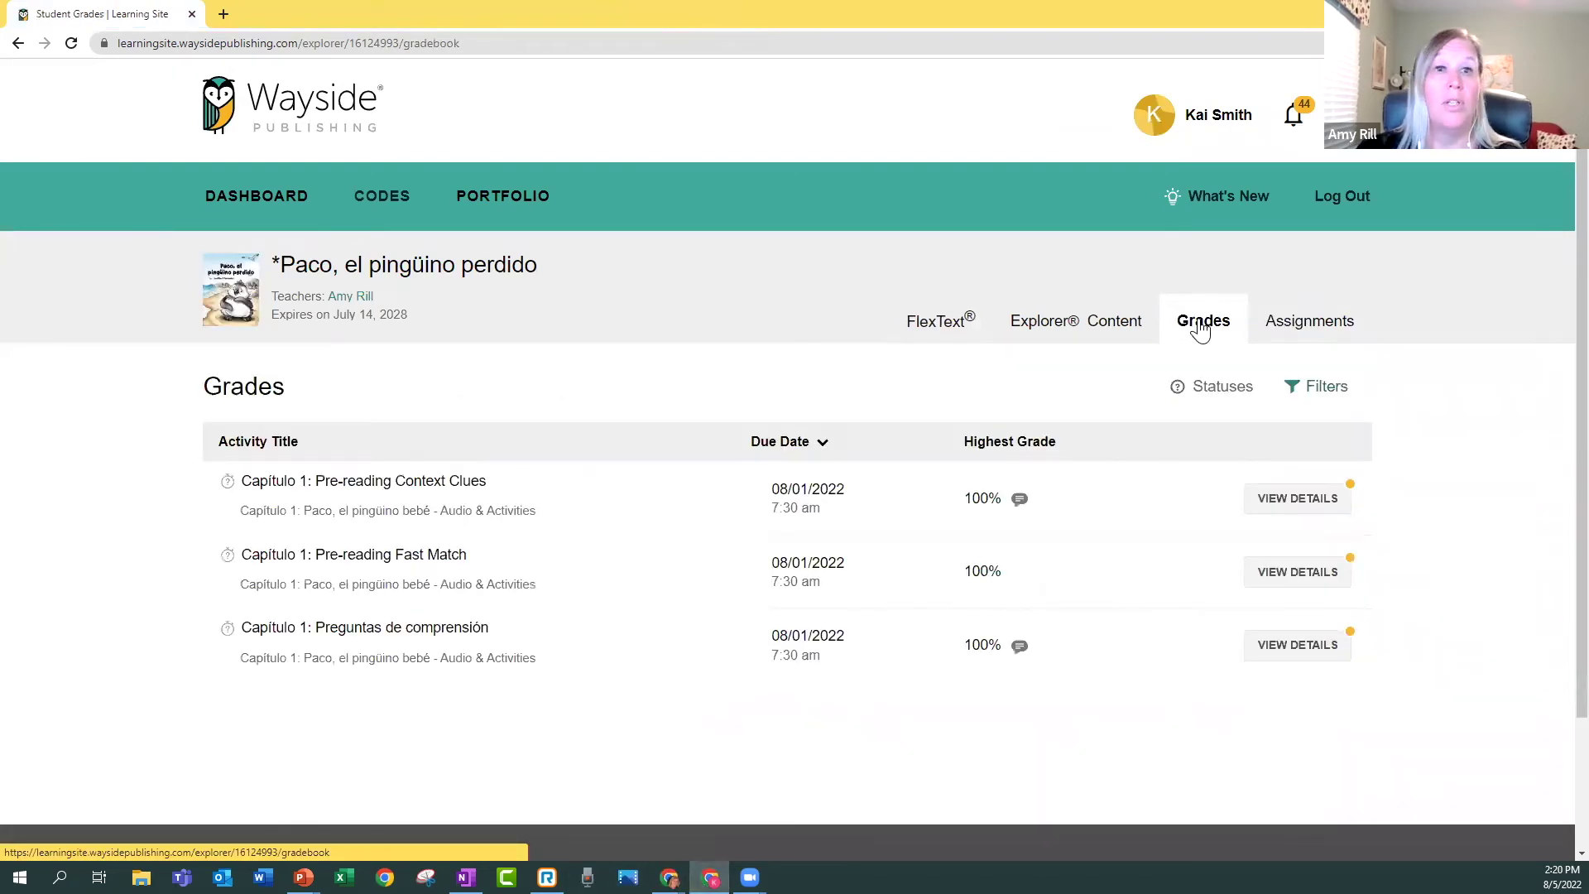
mouse_move(996, 506)
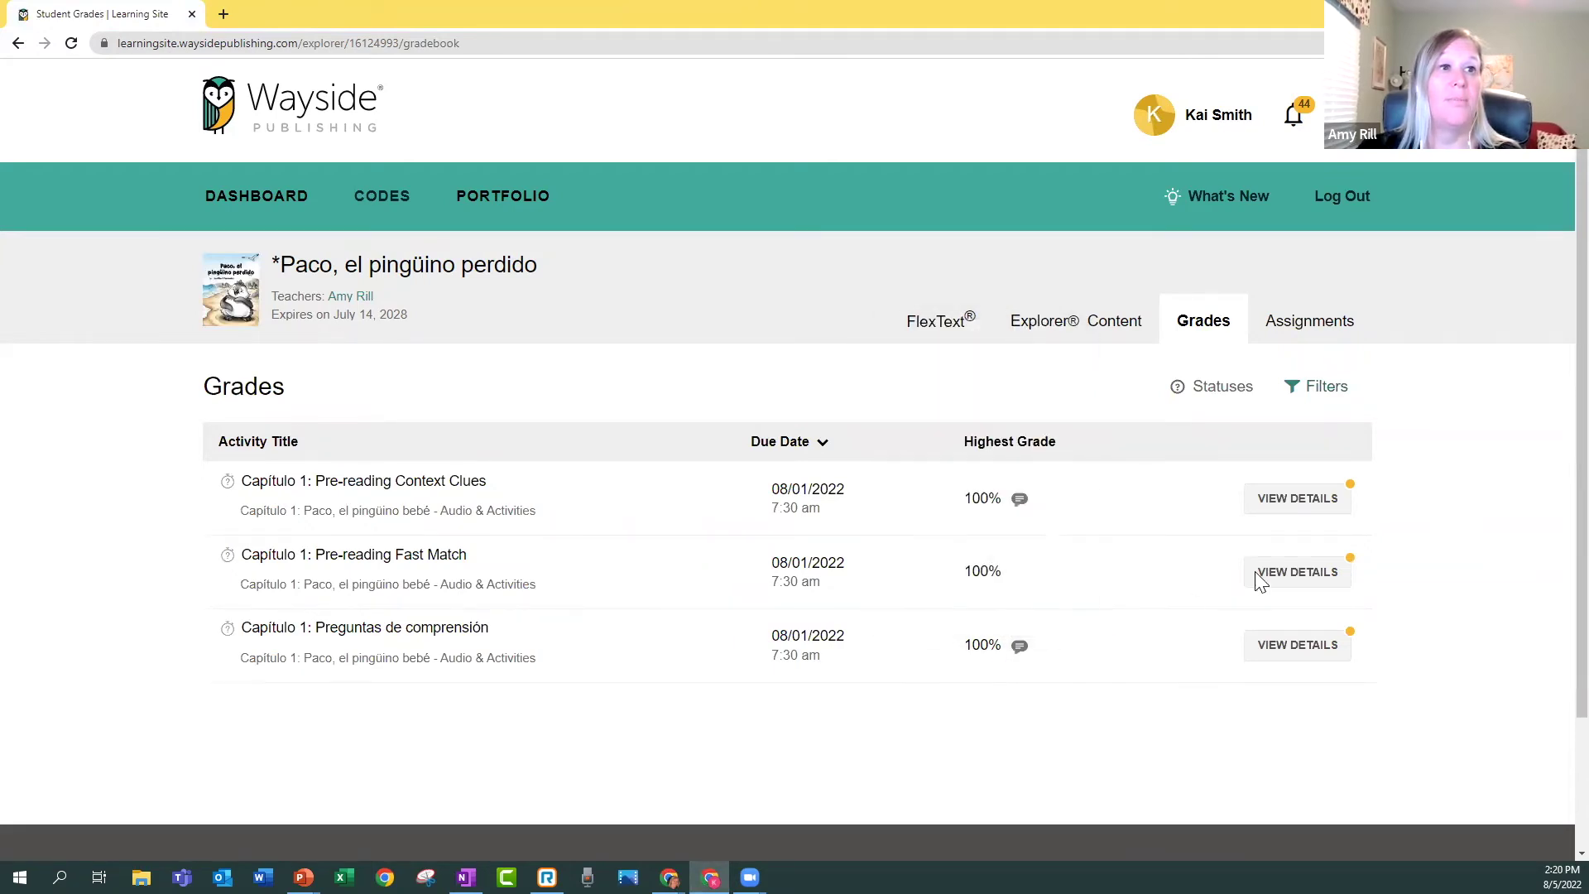
left_click(1297, 499)
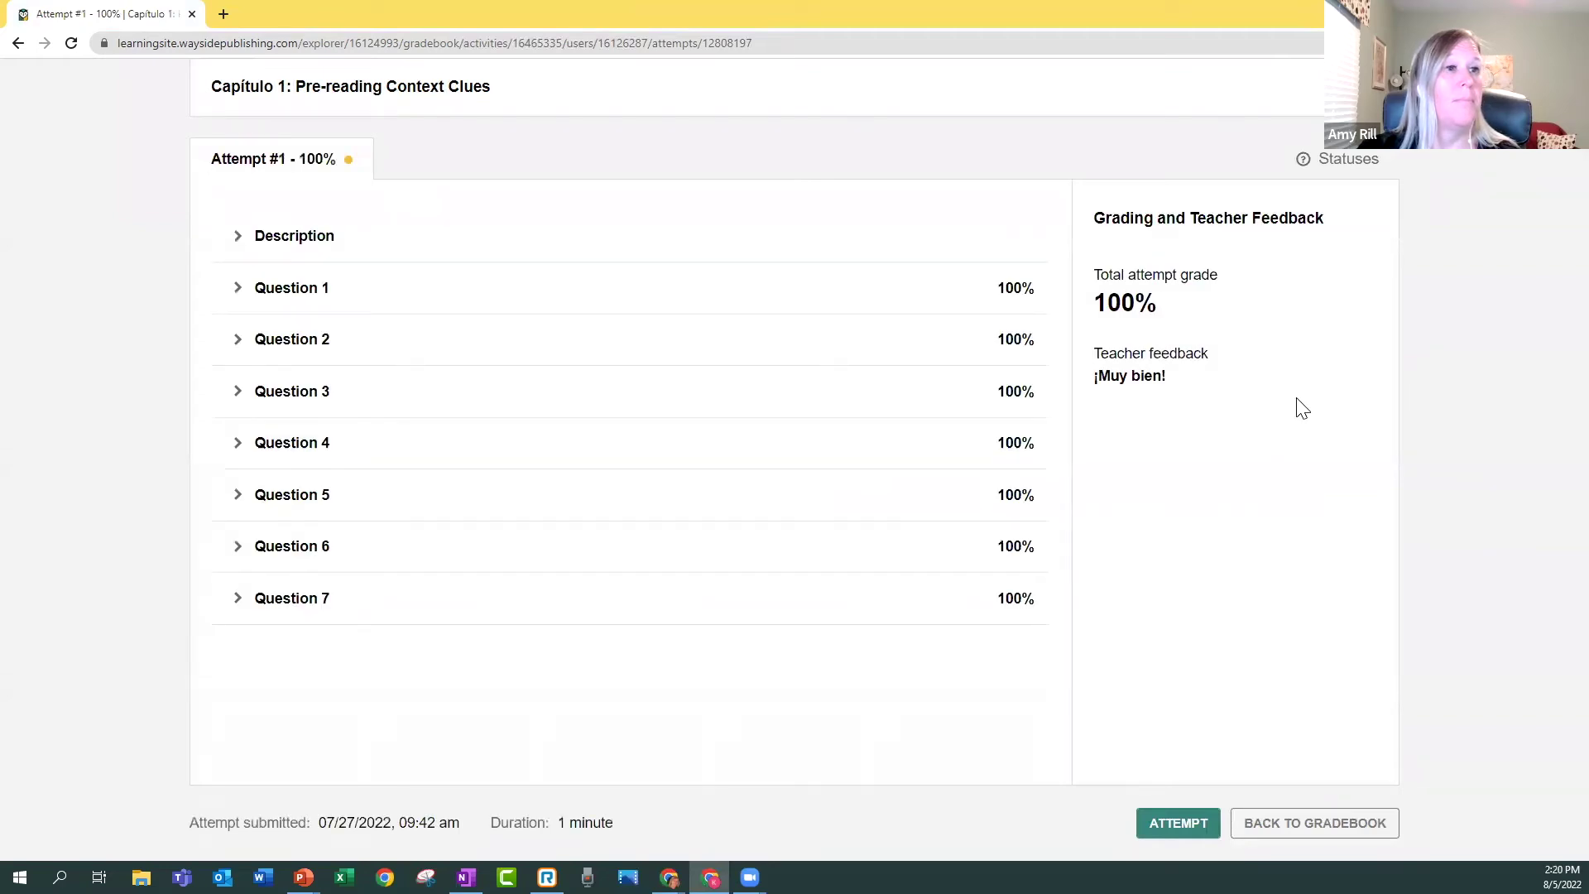
left_click(1329, 824)
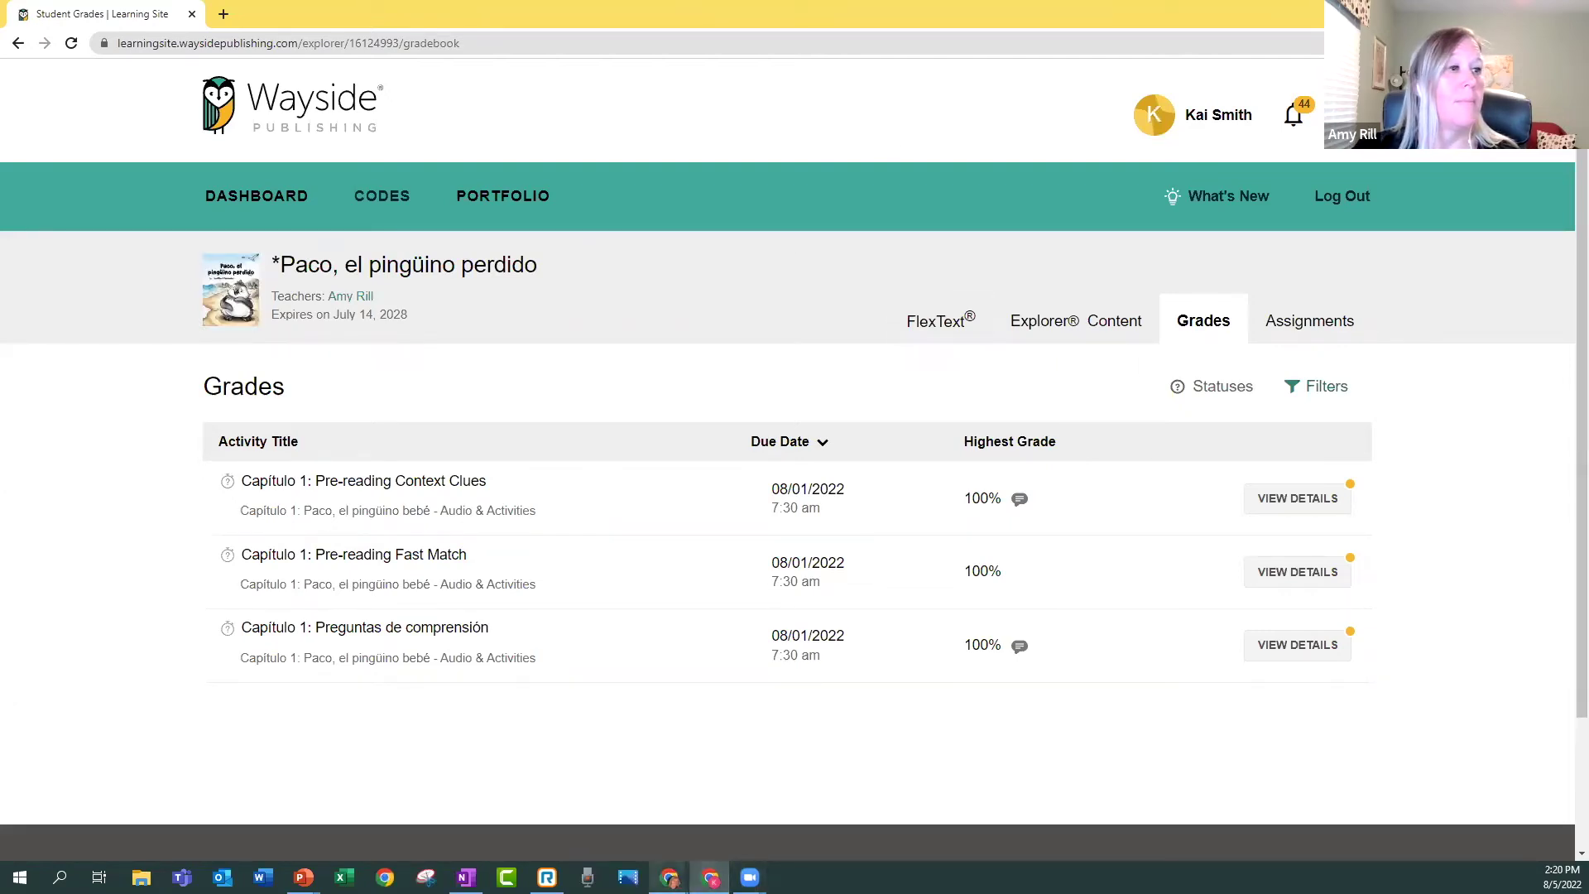
Switch to the teacher account, return to the gradebook, and set the class-wide Max task attempts to 5 in the class settings.
mouse_move(667, 876)
left_click(691, 820)
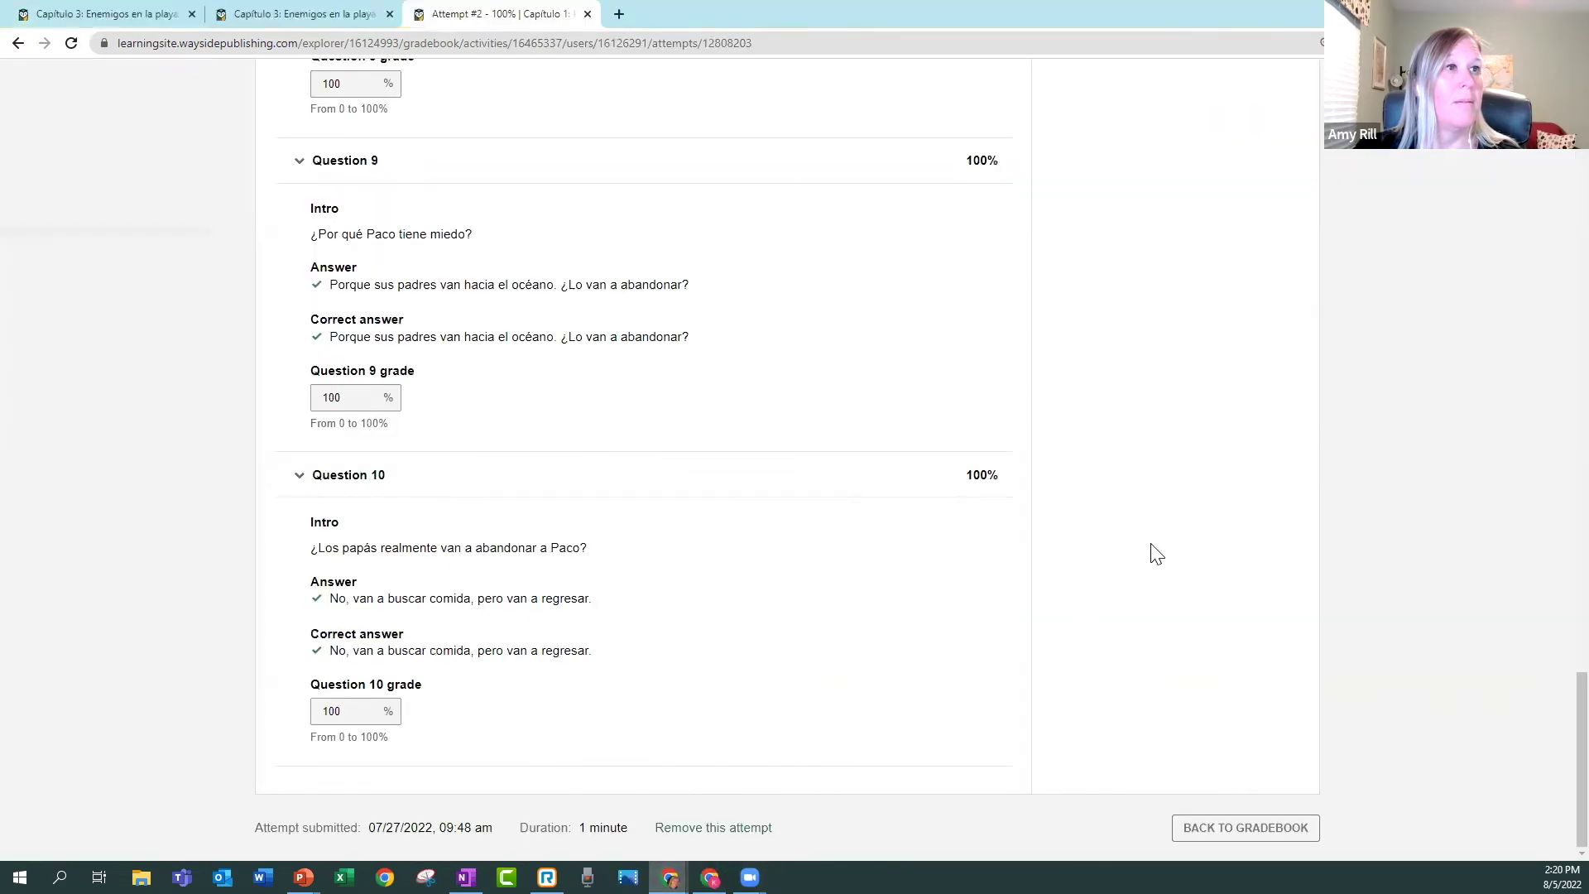
left_click(1298, 831)
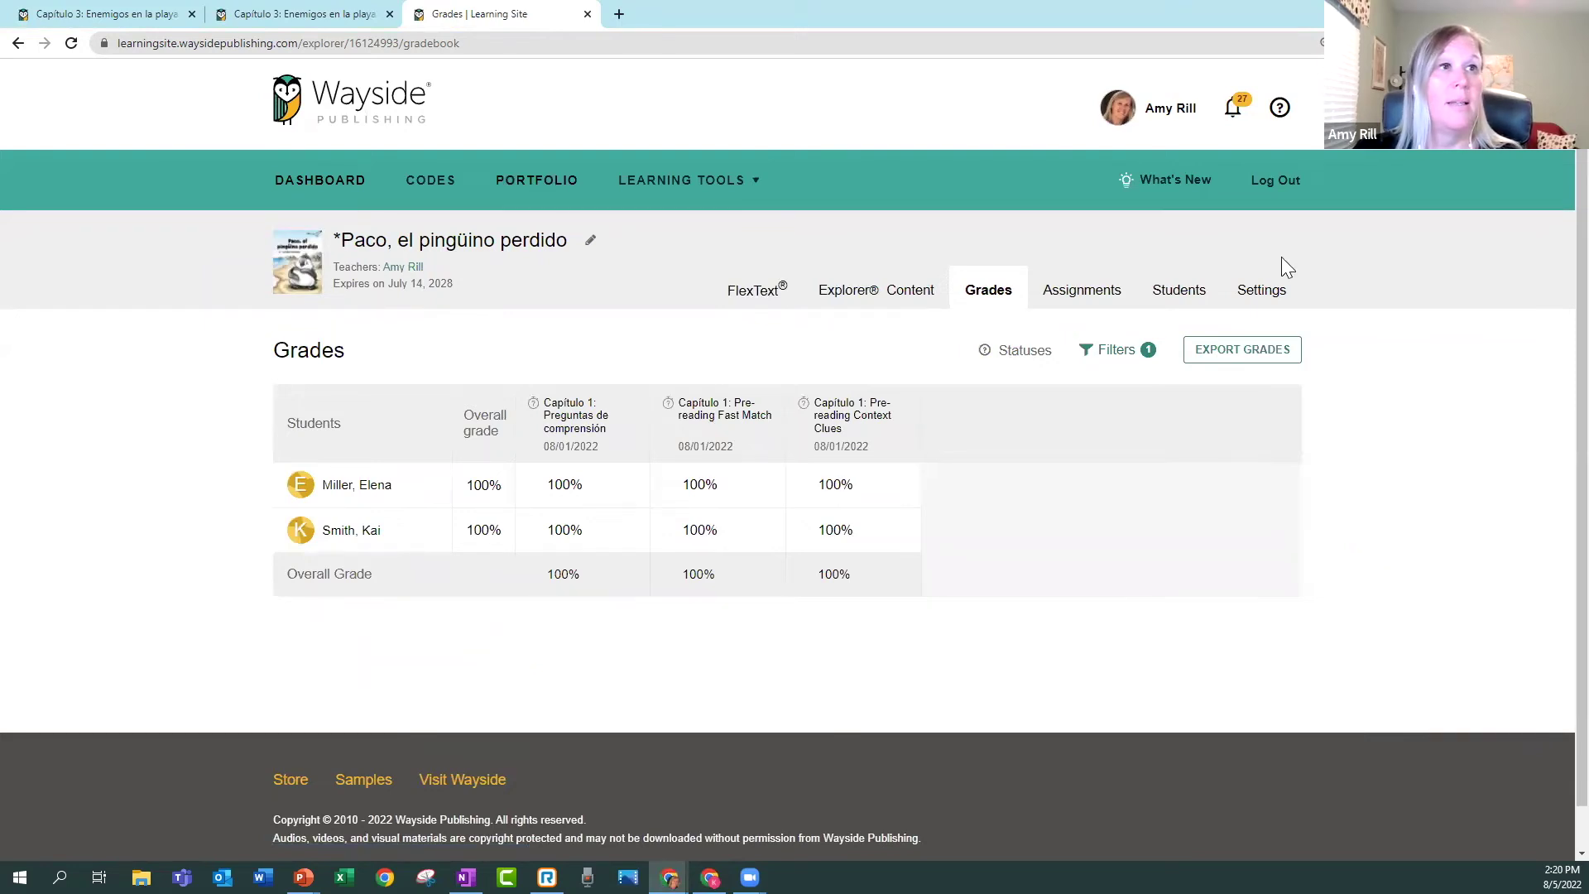
left_click(1264, 302)
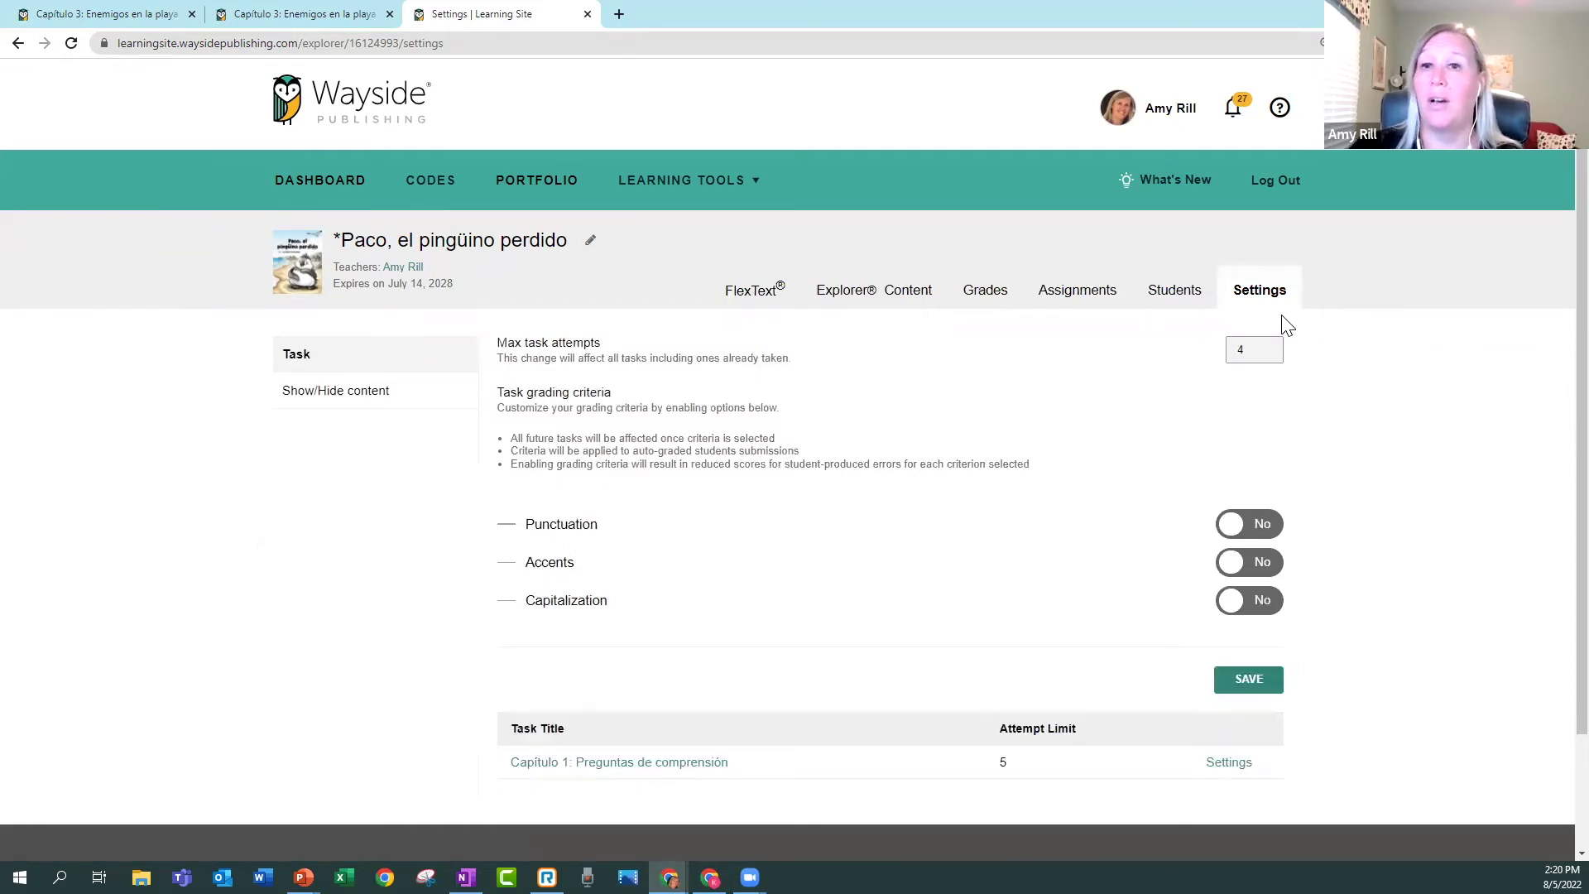
left_click(1252, 351)
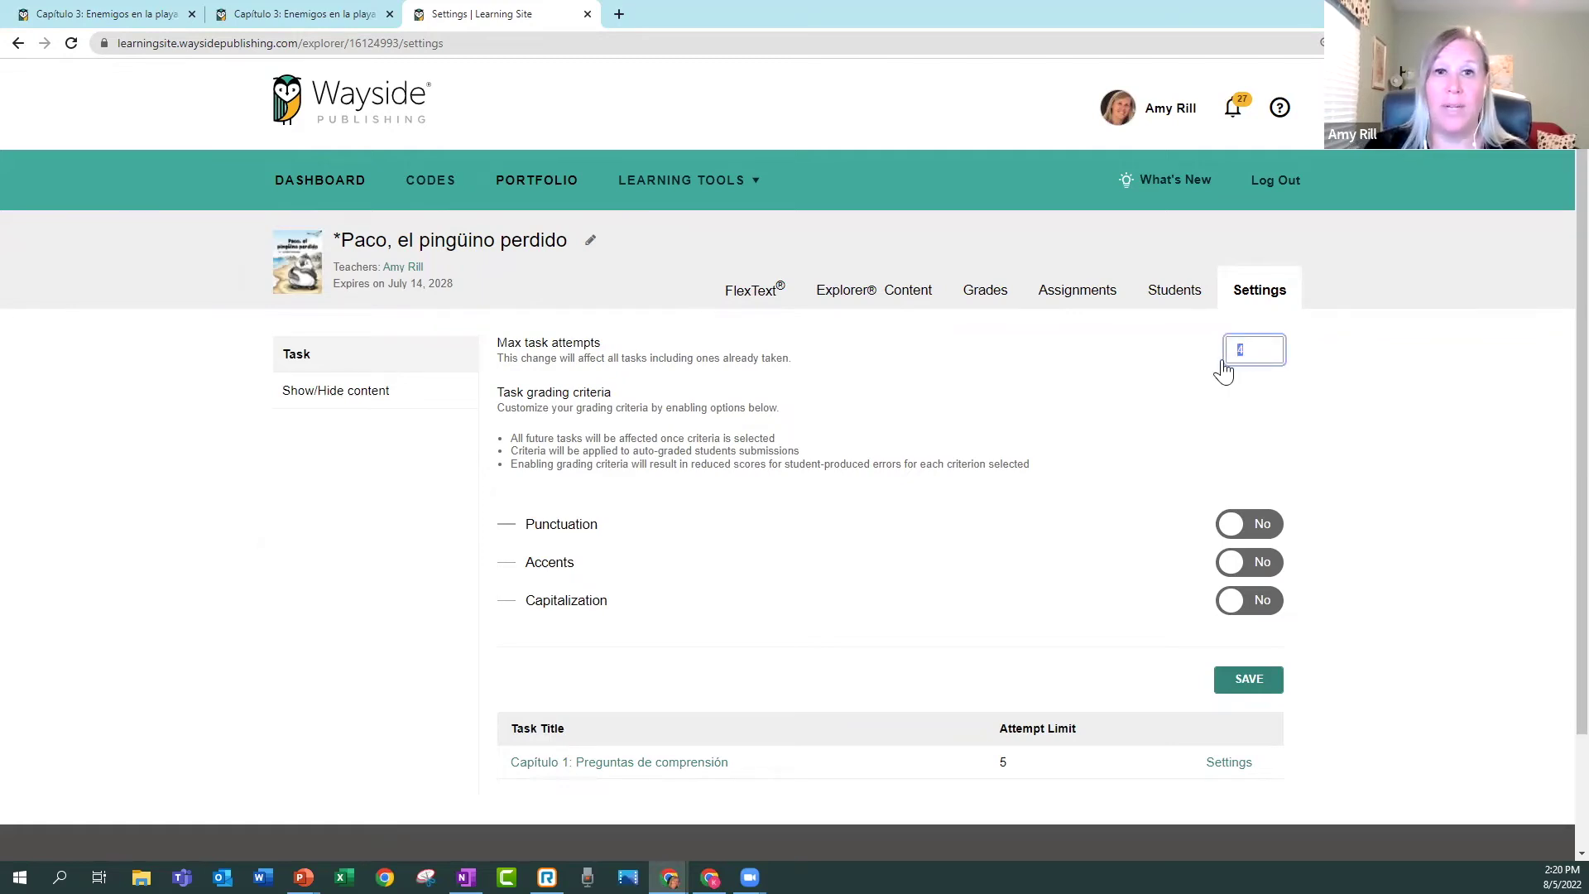
key("Return")
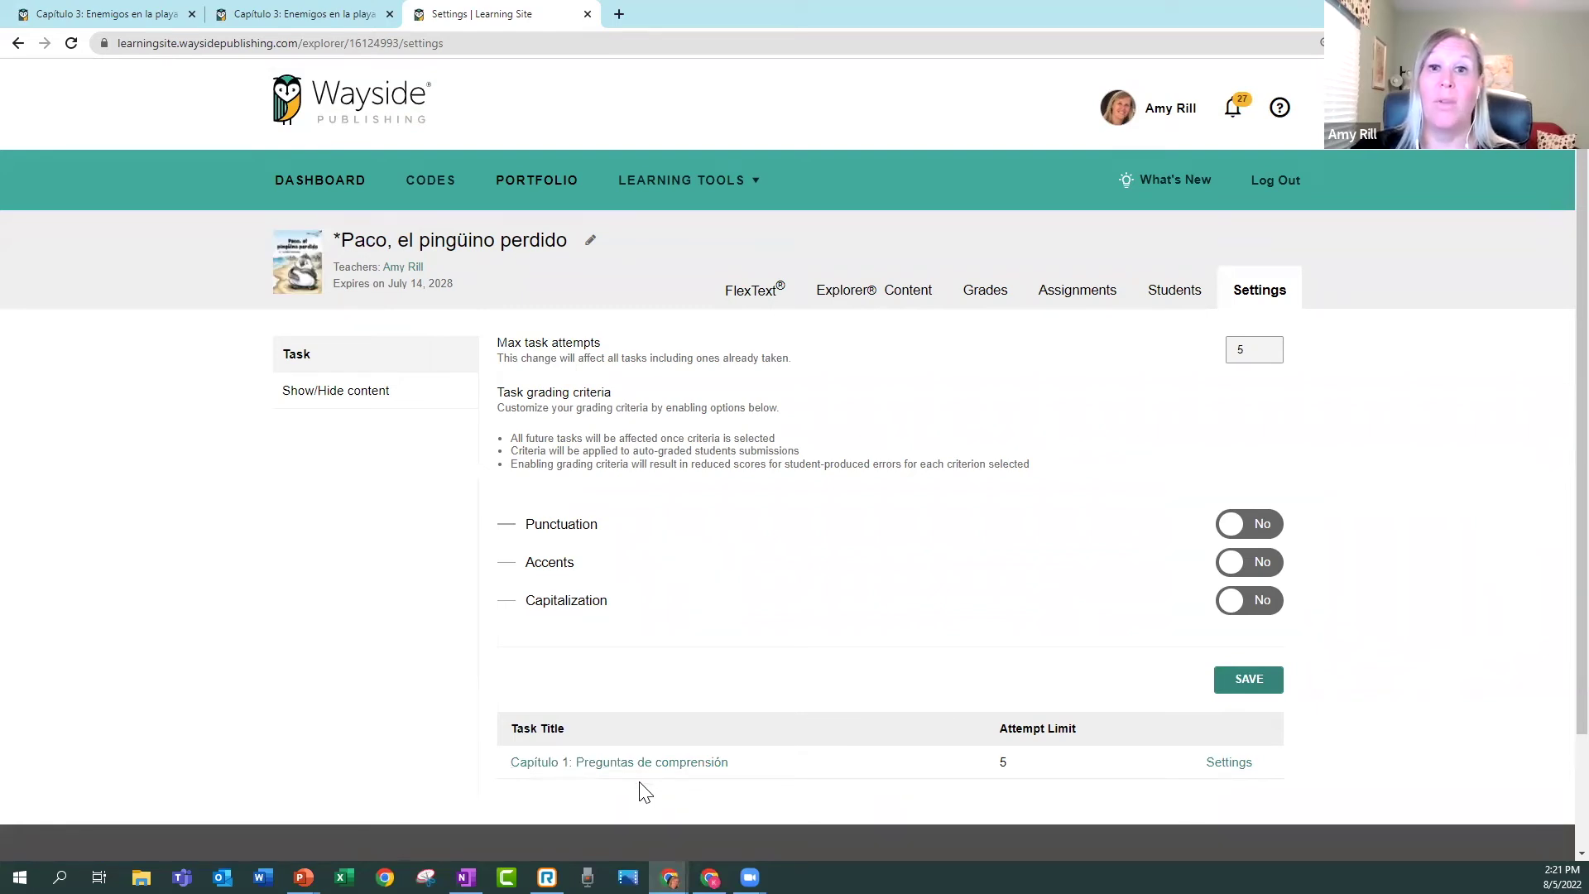
Open the Capítulo 1: Preguntas de comprensión task settings, keep them on Custom, and save Max task attempts as 4.
left_click(625, 762)
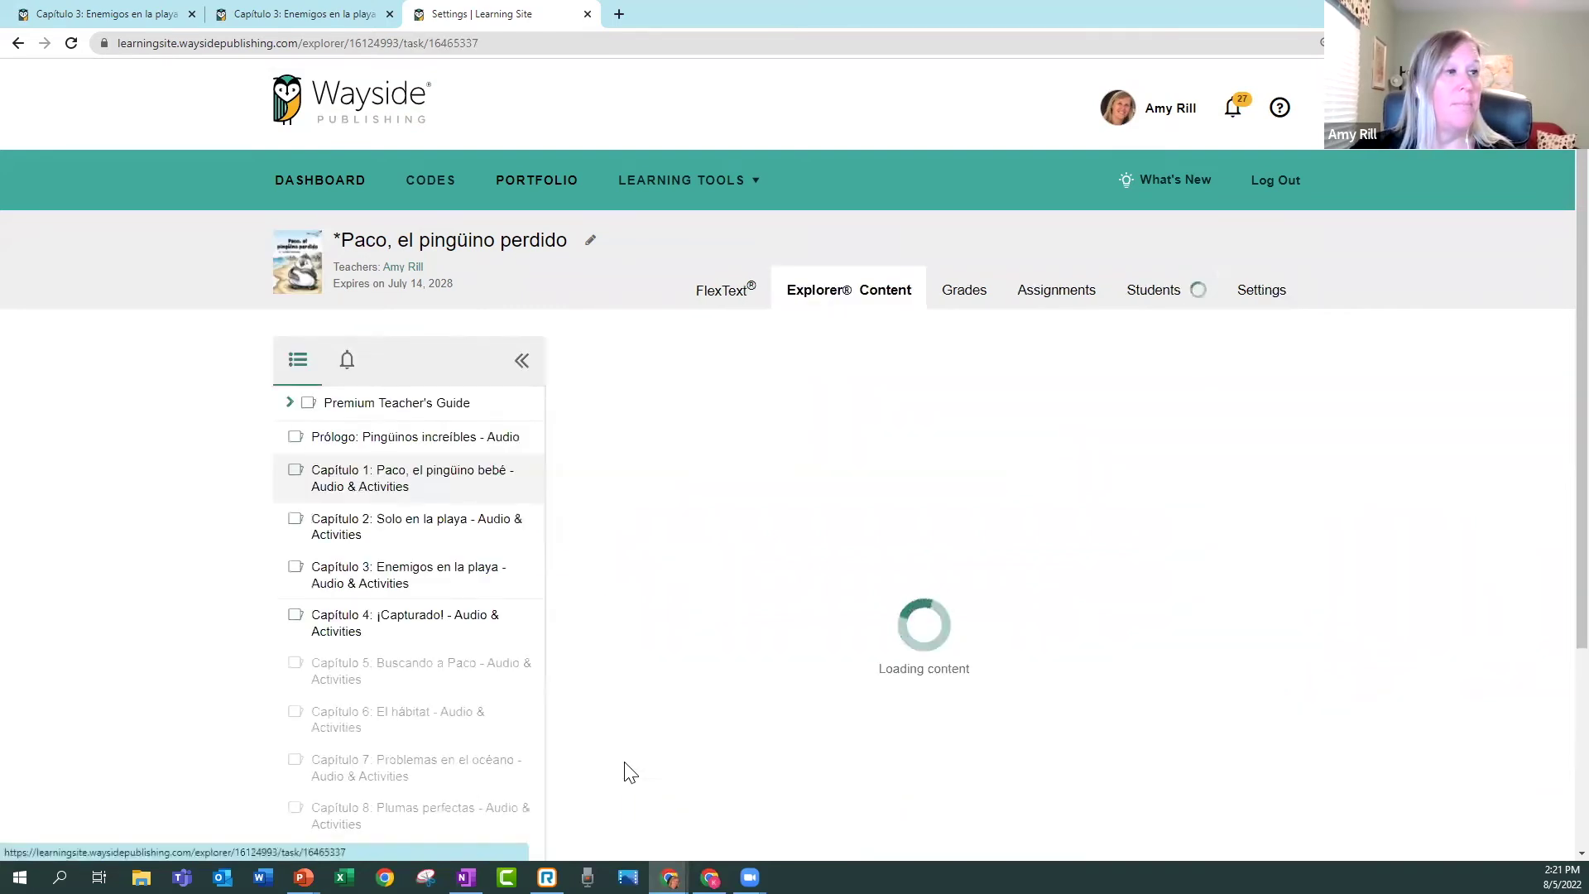
left_click(1018, 774)
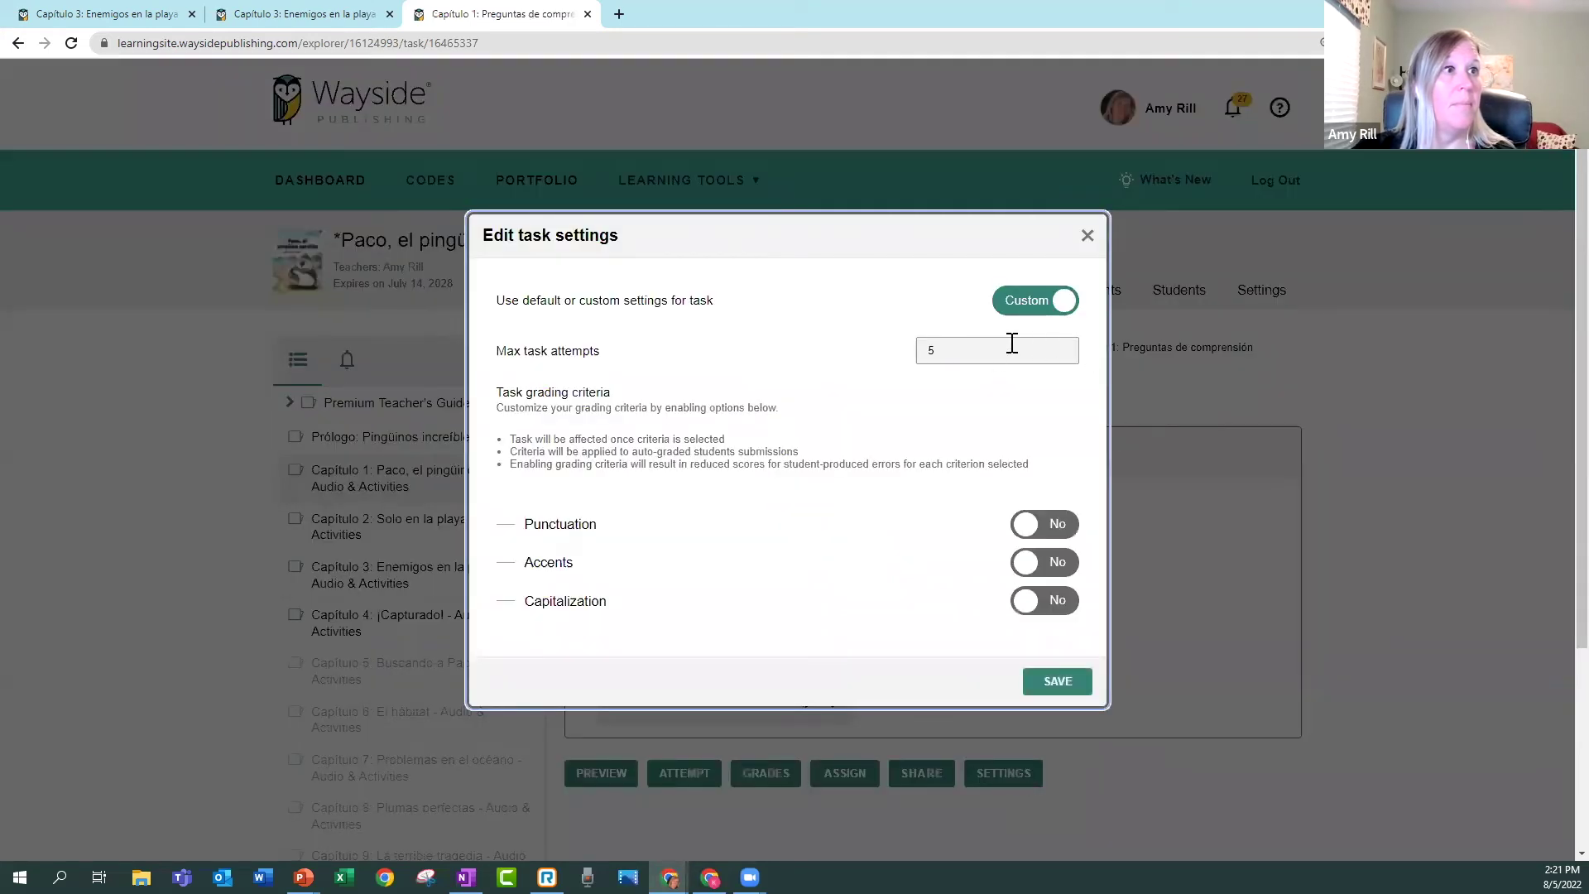
left_click(1050, 307)
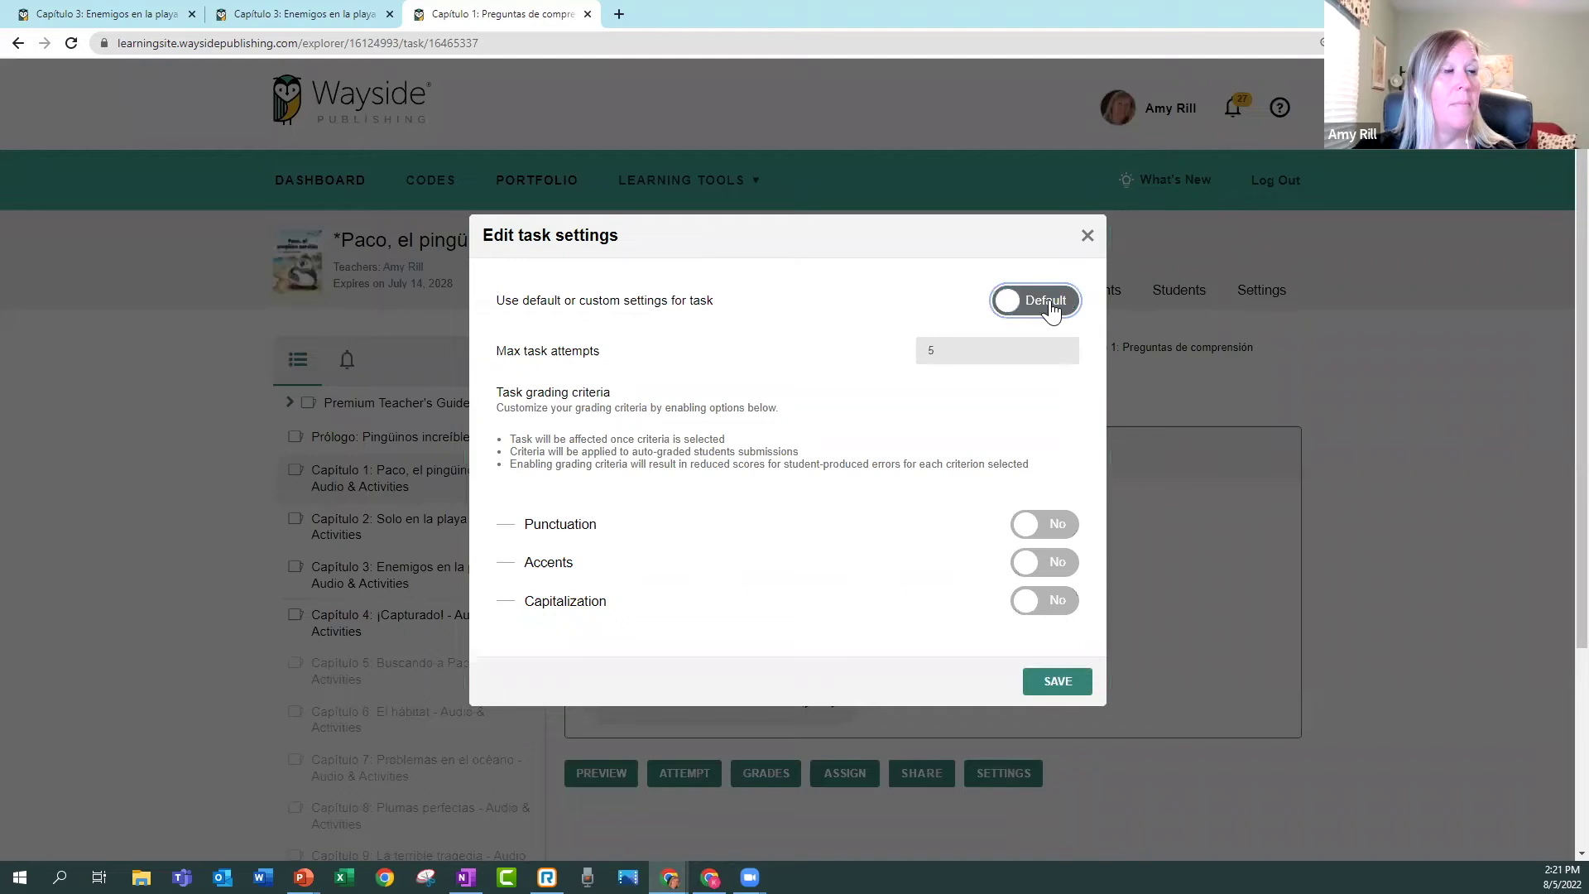
left_click(1050, 307)
left_click(967, 349)
key("BackSpace")
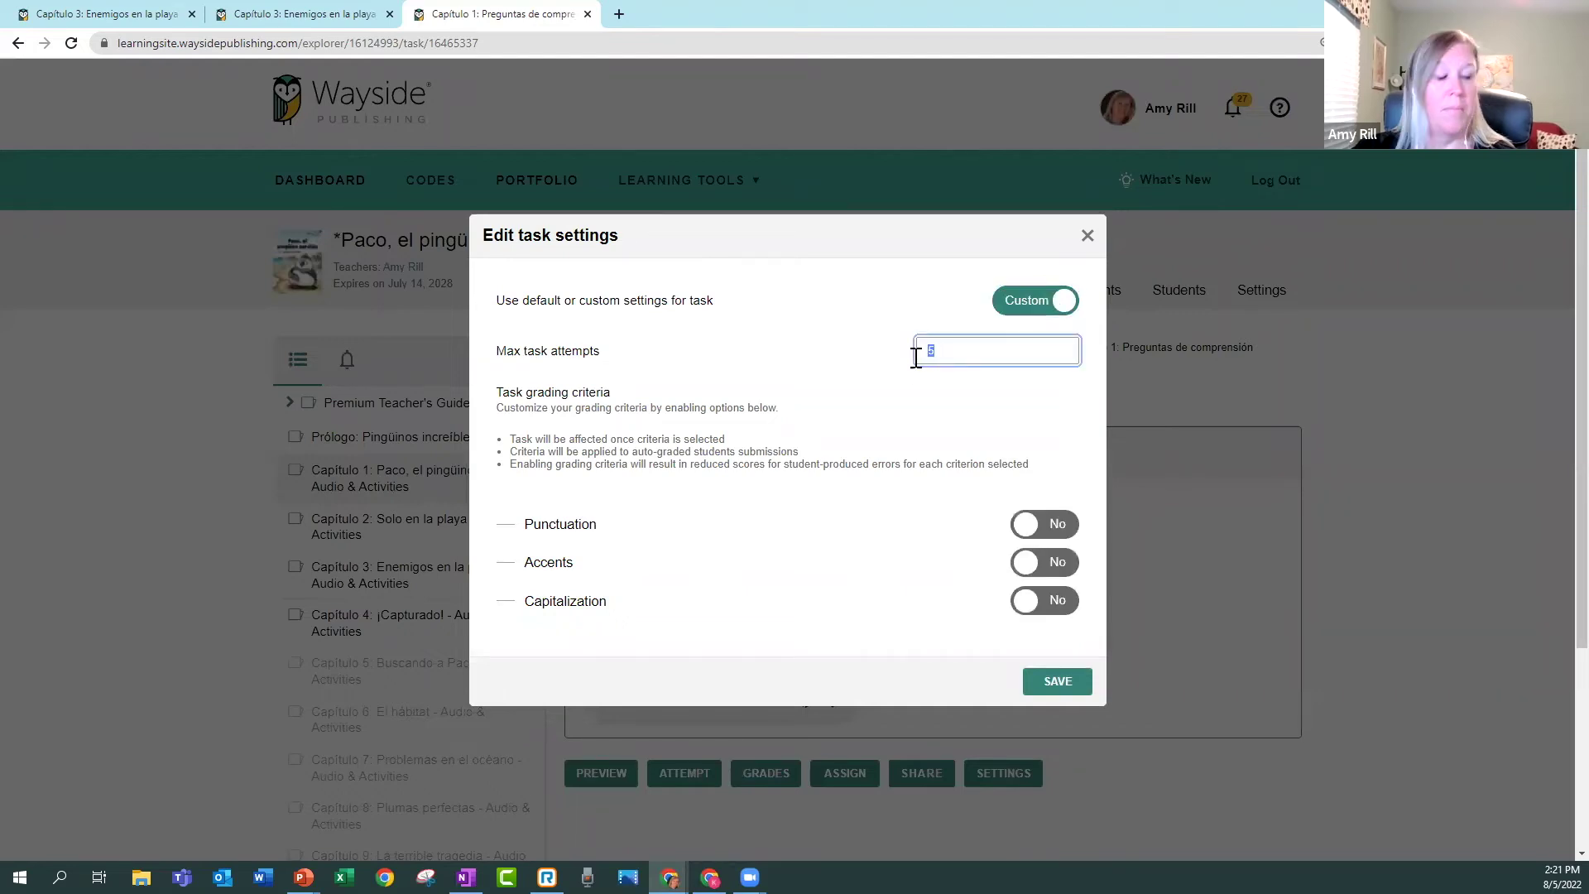
type("4")
left_click(1057, 682)
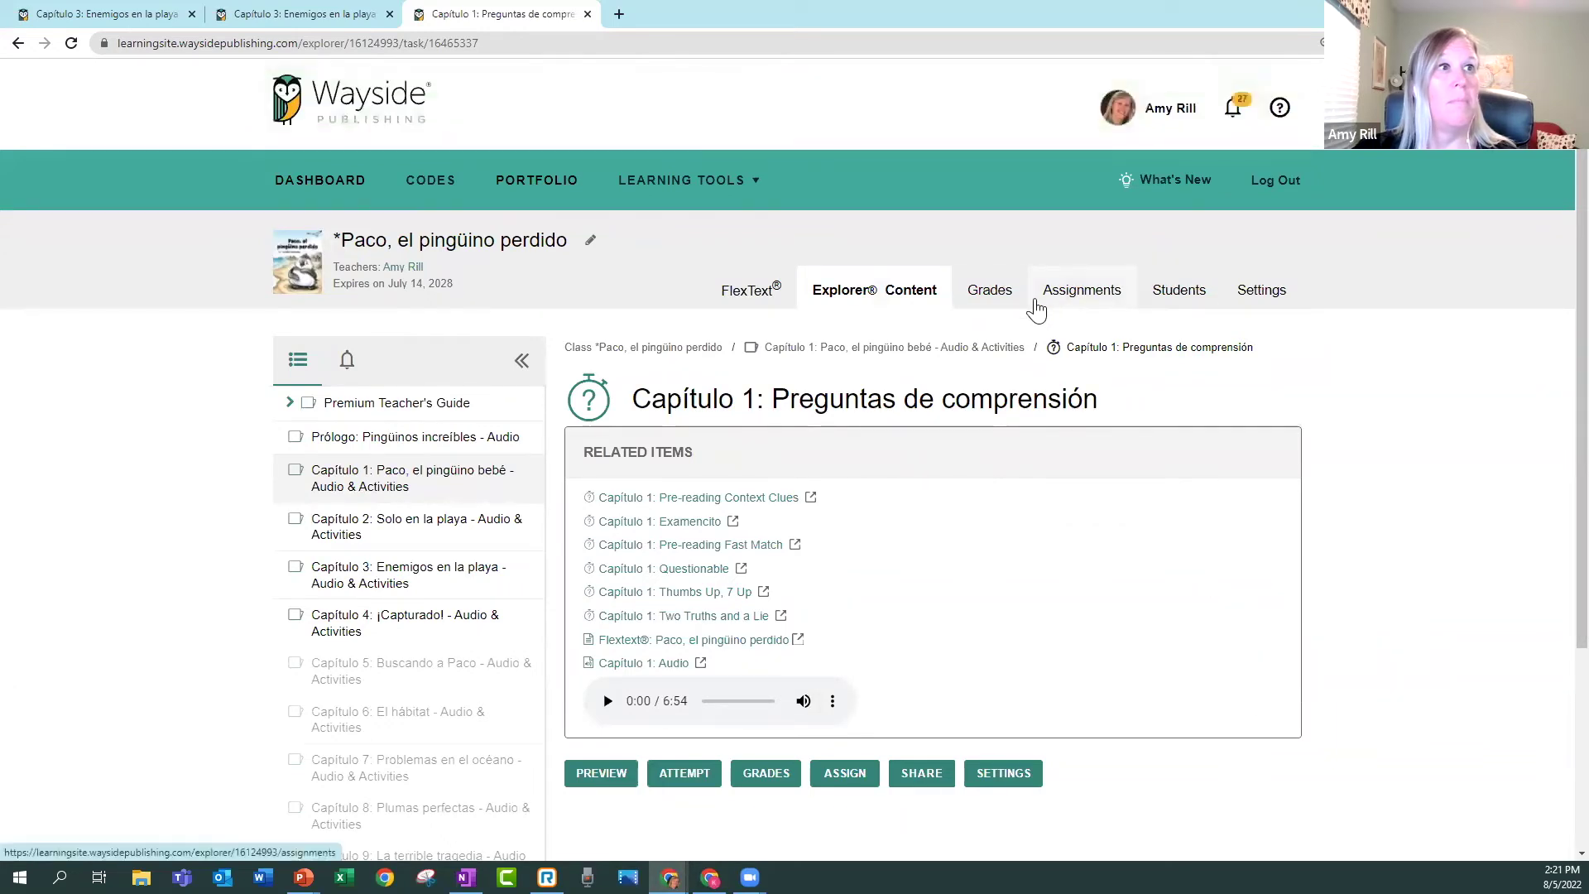
Return to the class settings and reload the page to check the attempt limit for Capítulo 1: Preguntas de comprensión.
left_click(1260, 294)
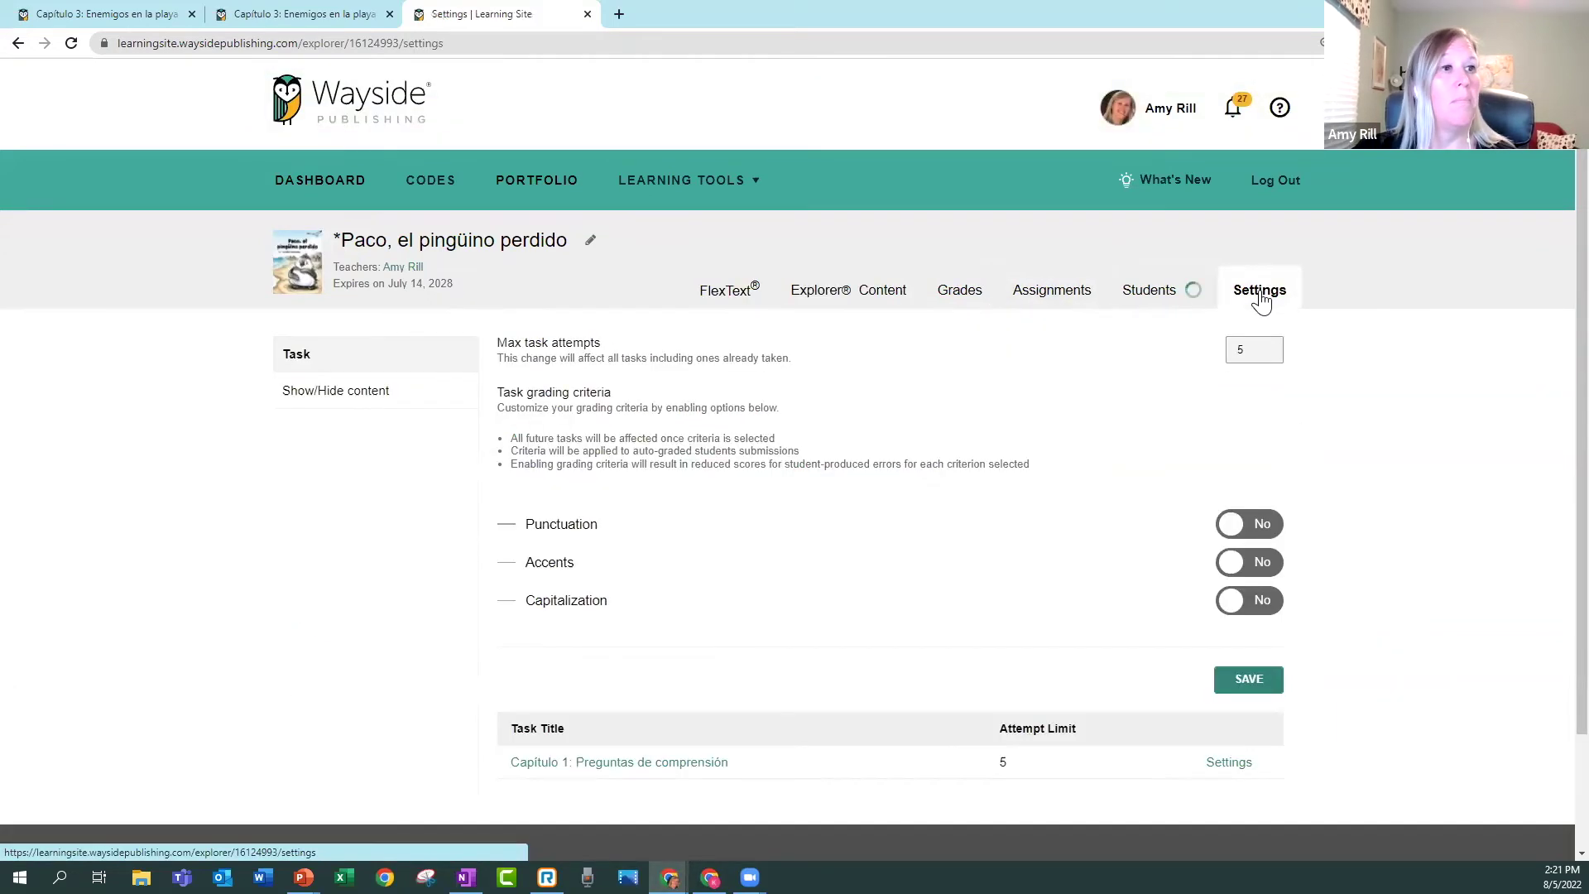
left_click(71, 43)
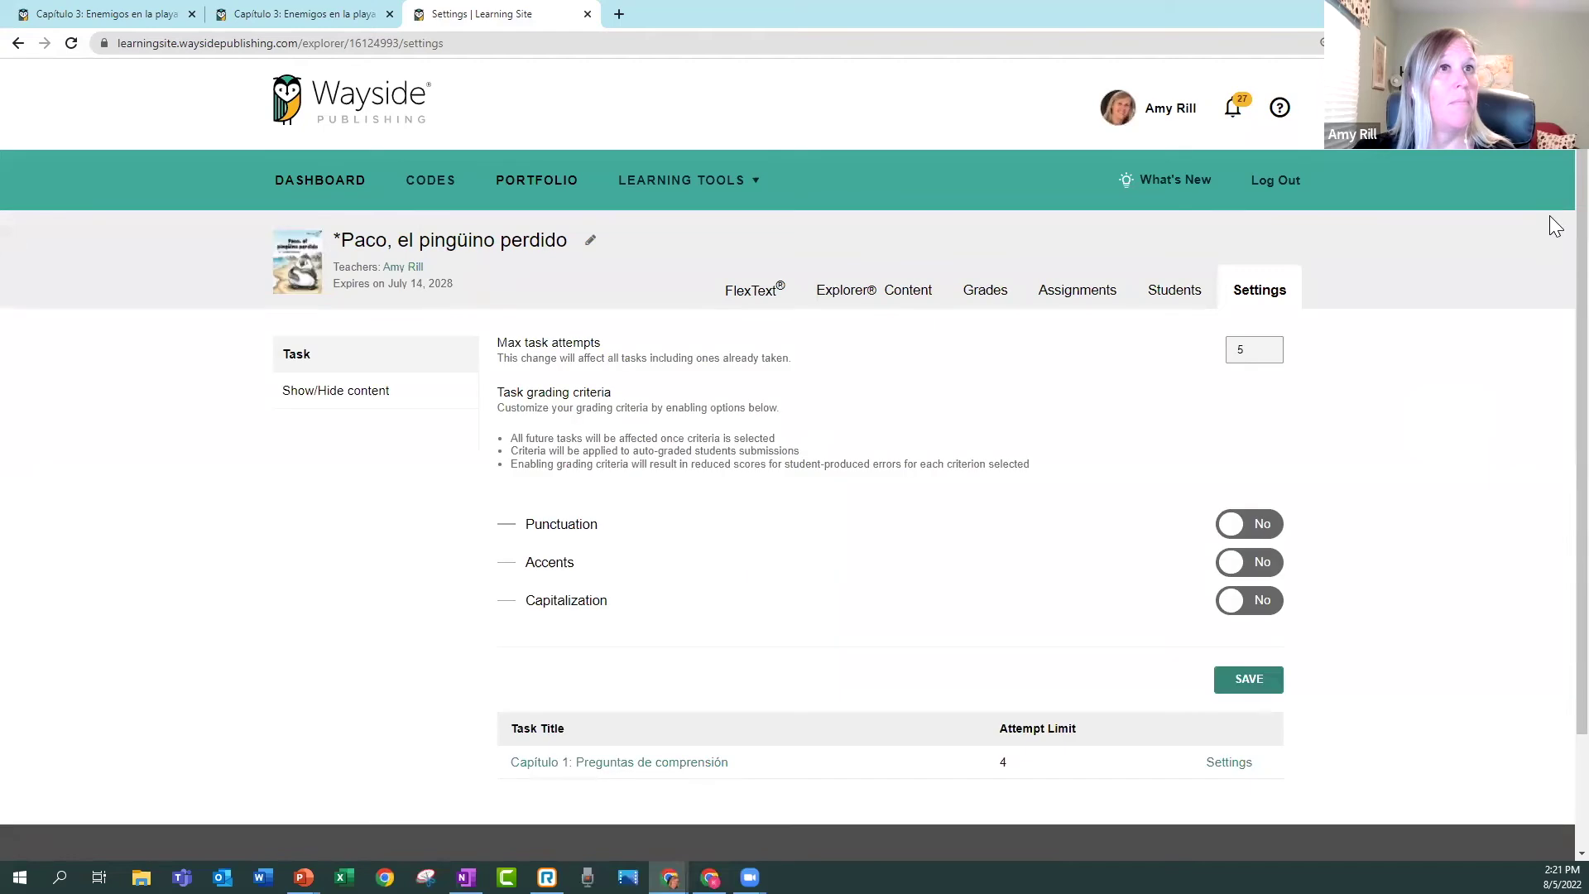
scroll(1549, 209, "down", 3)
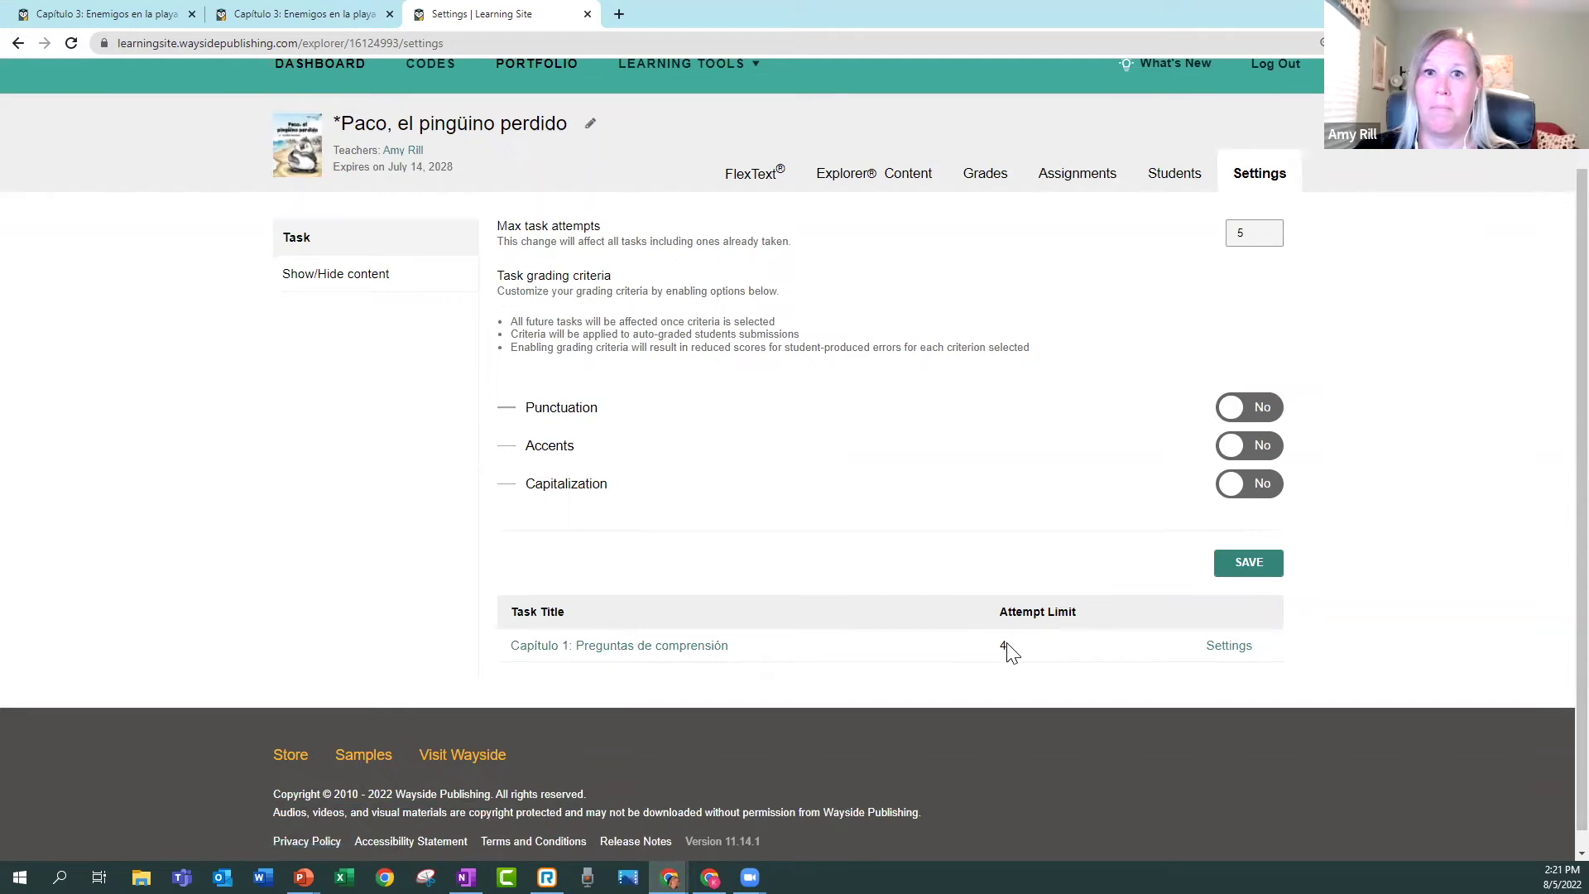
scroll(1553, 352, "up", 2)
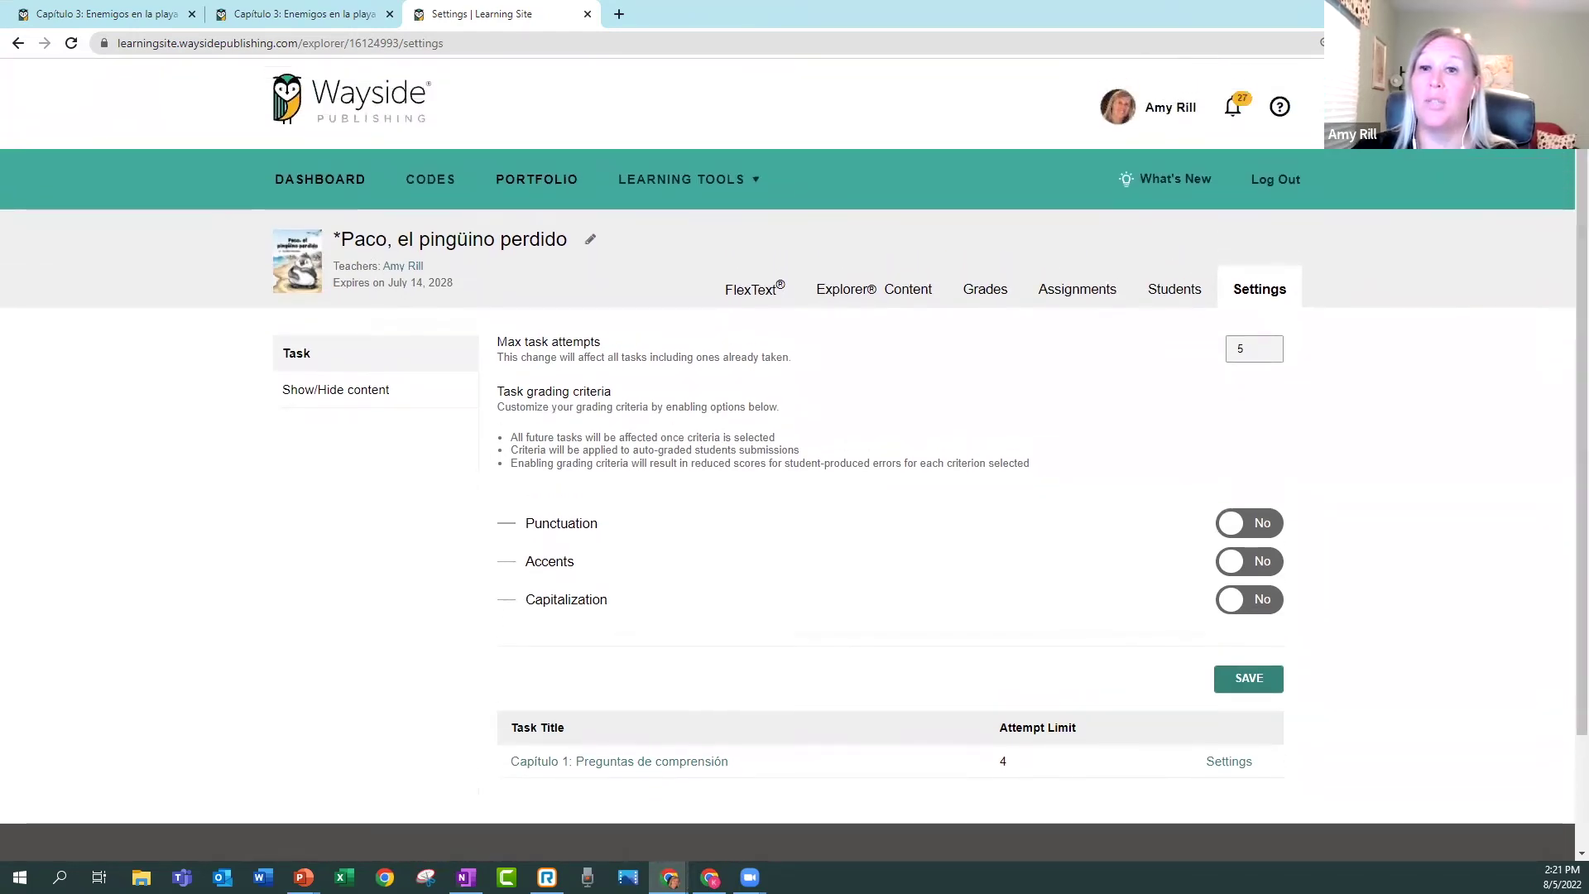
Hide the Capítulo 4: ¡Capturado! - Audio & Activities folder from students in the show/hide content settings.
left_click(354, 400)
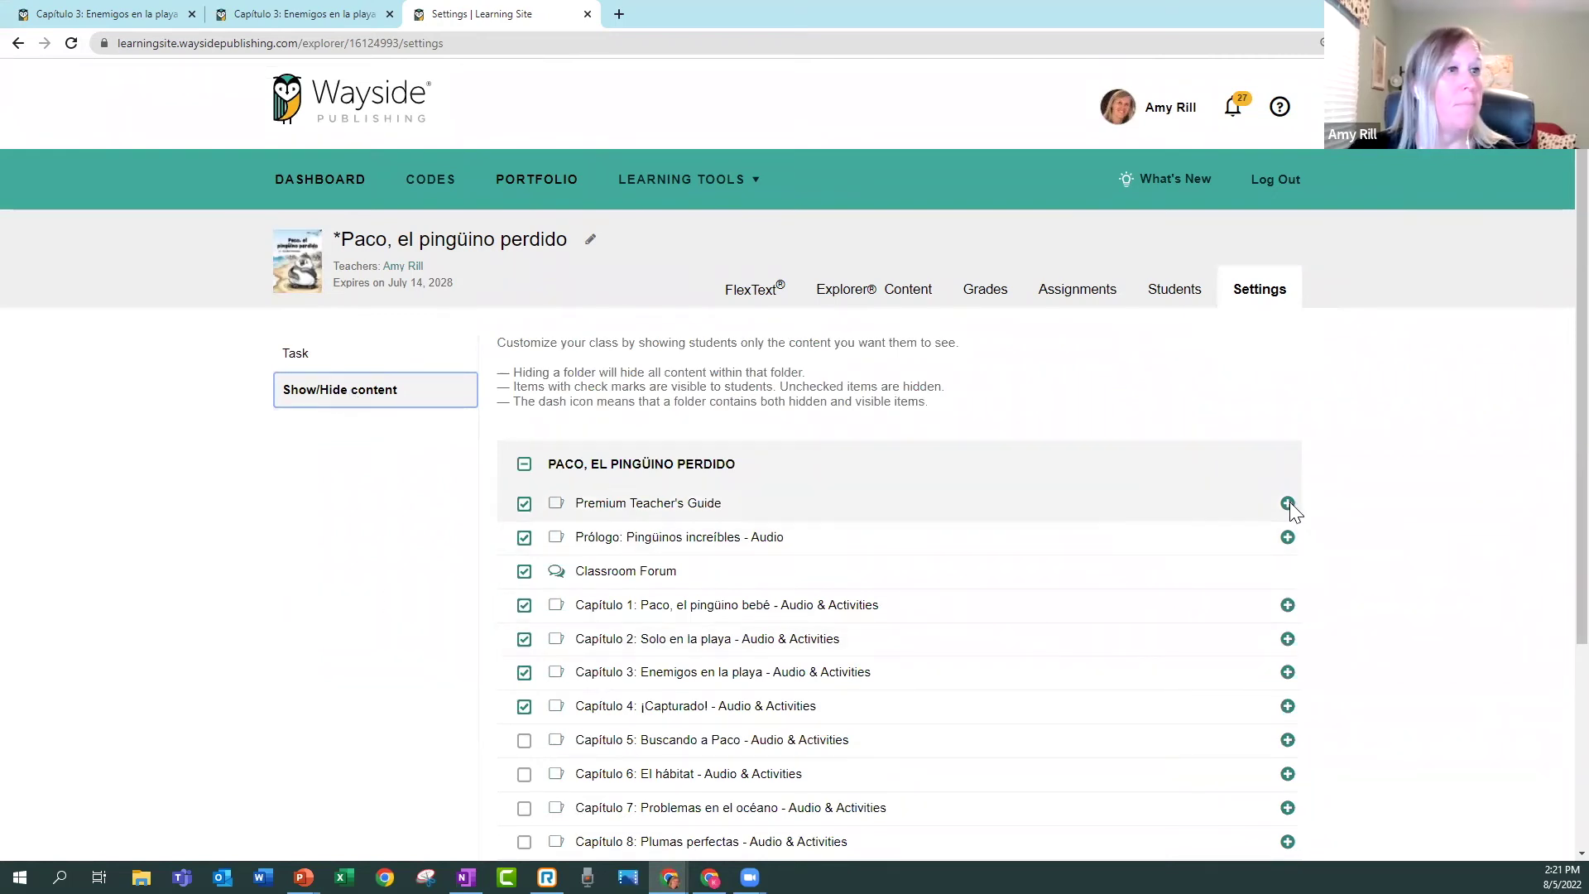
scroll(1358, 504, "down", 2)
left_click(524, 542)
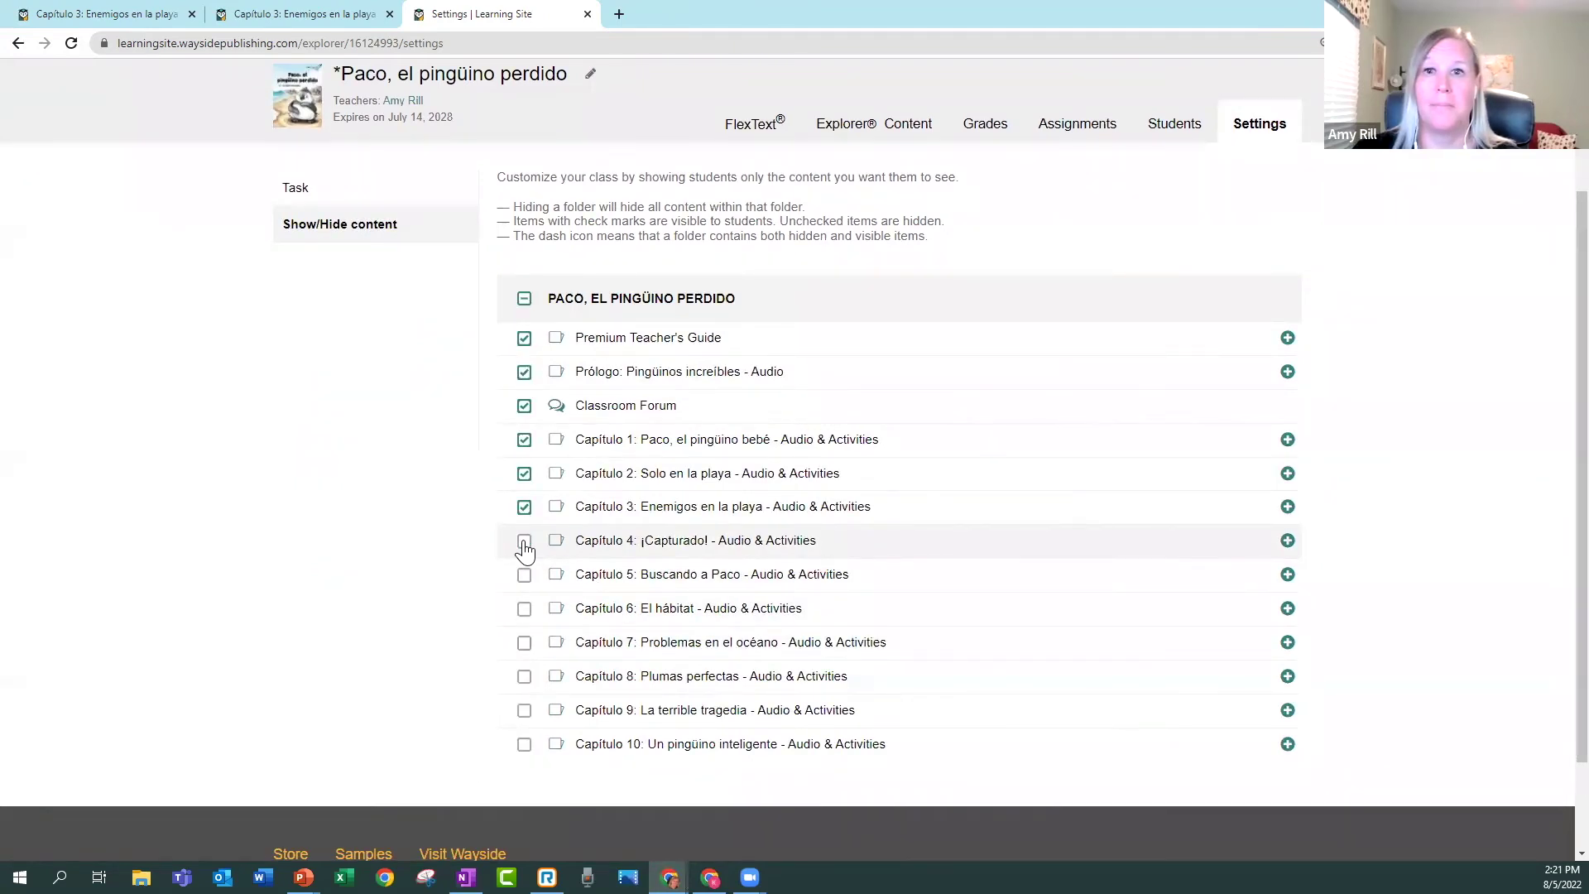
Open the teacher's Explorer content, reload it, and check which chapter folders are hidden down to Capítulo 10.
left_click(884, 139)
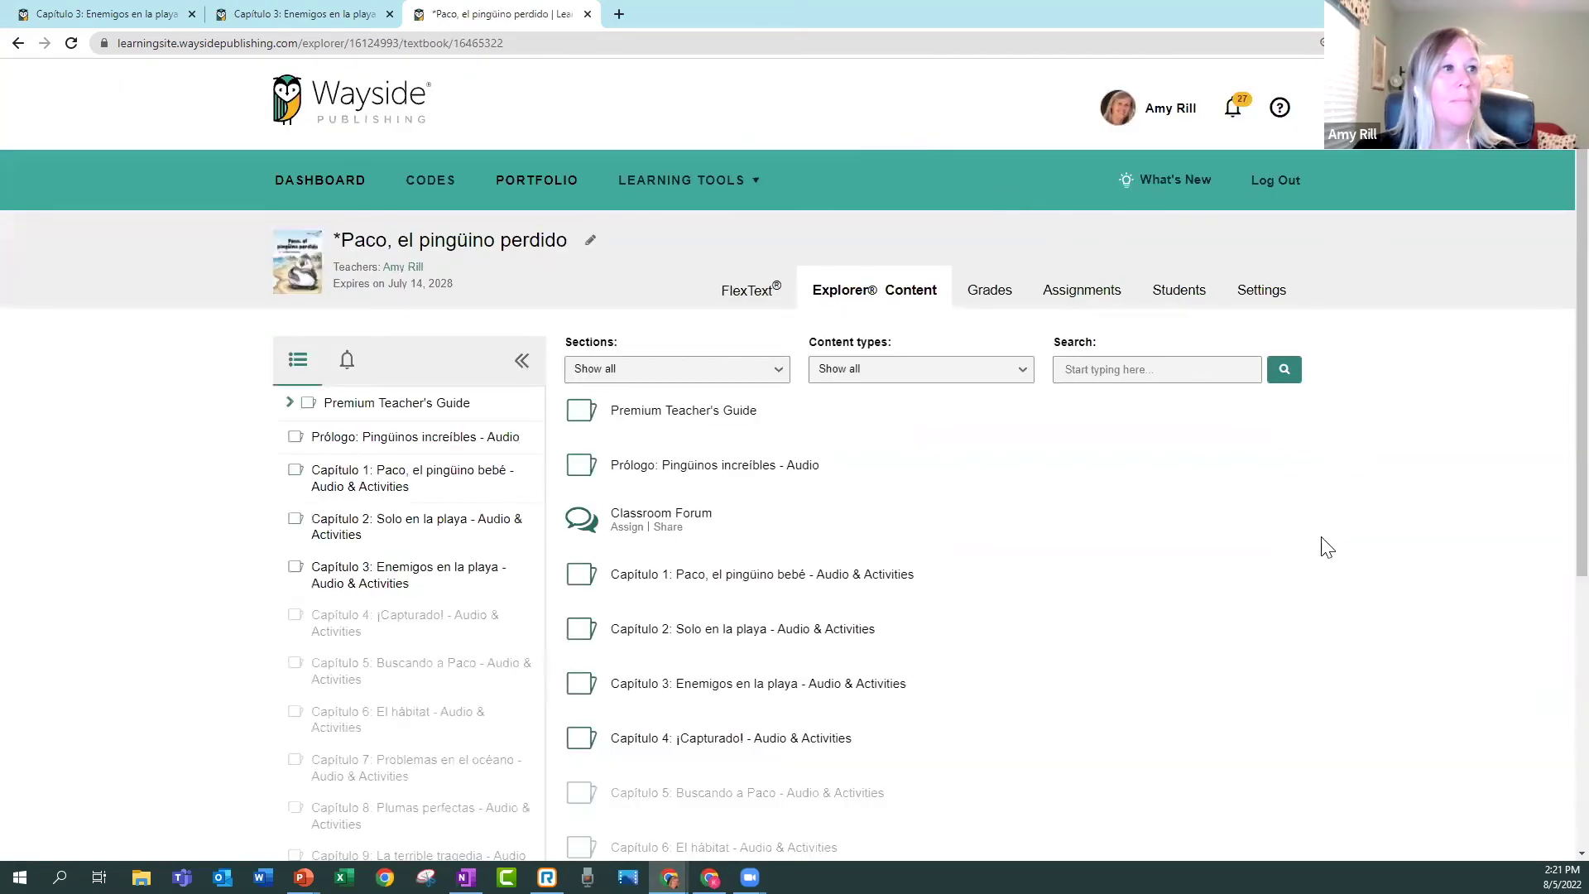
scroll(1407, 523, "down", 2)
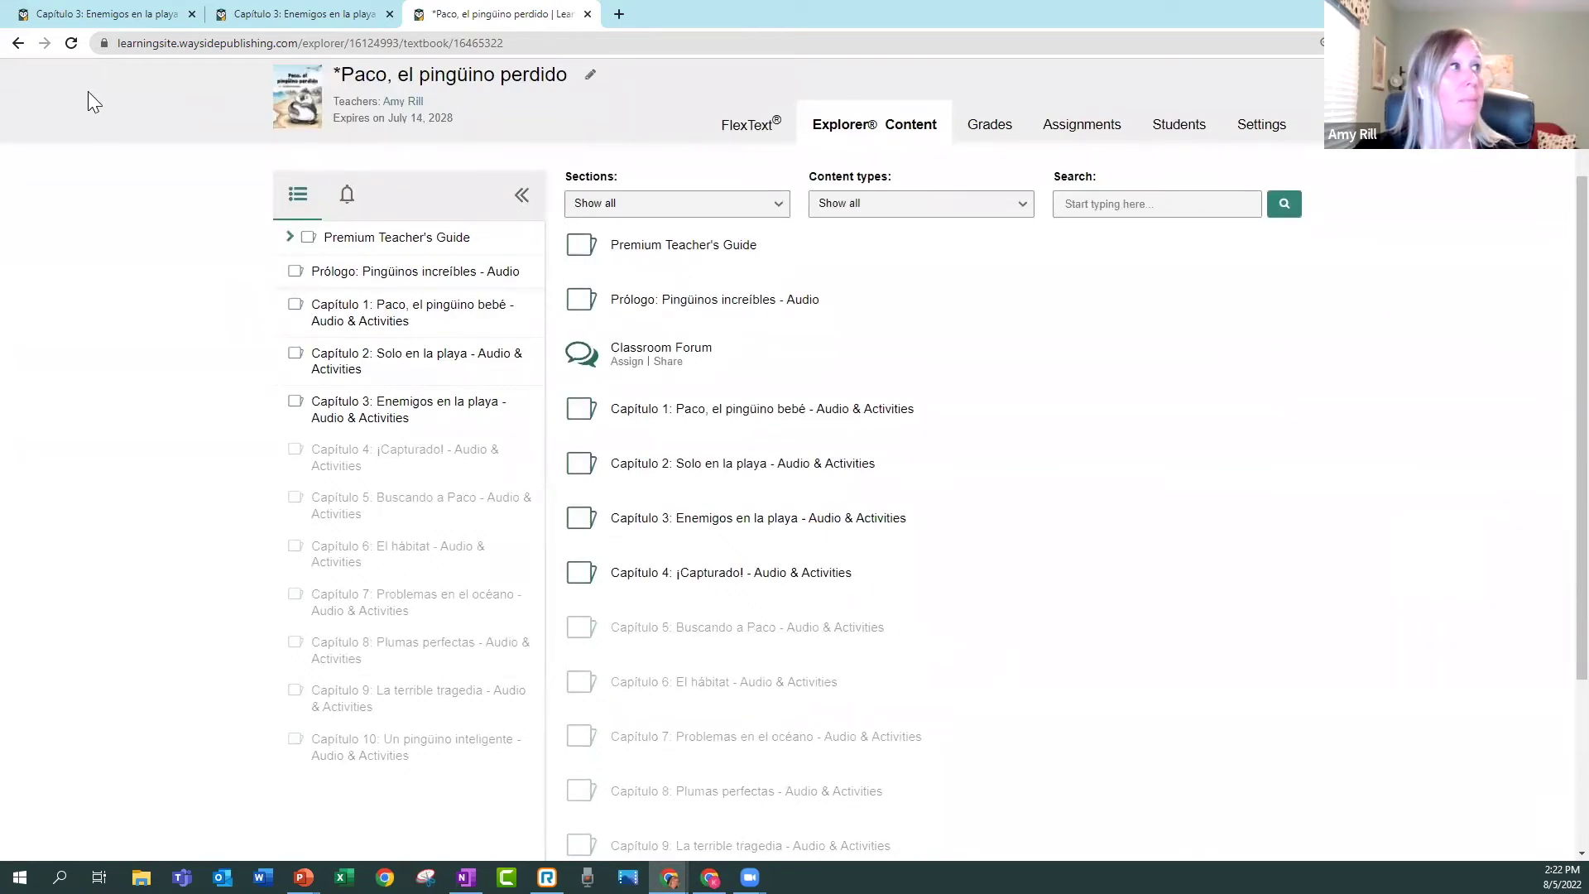
left_click(71, 43)
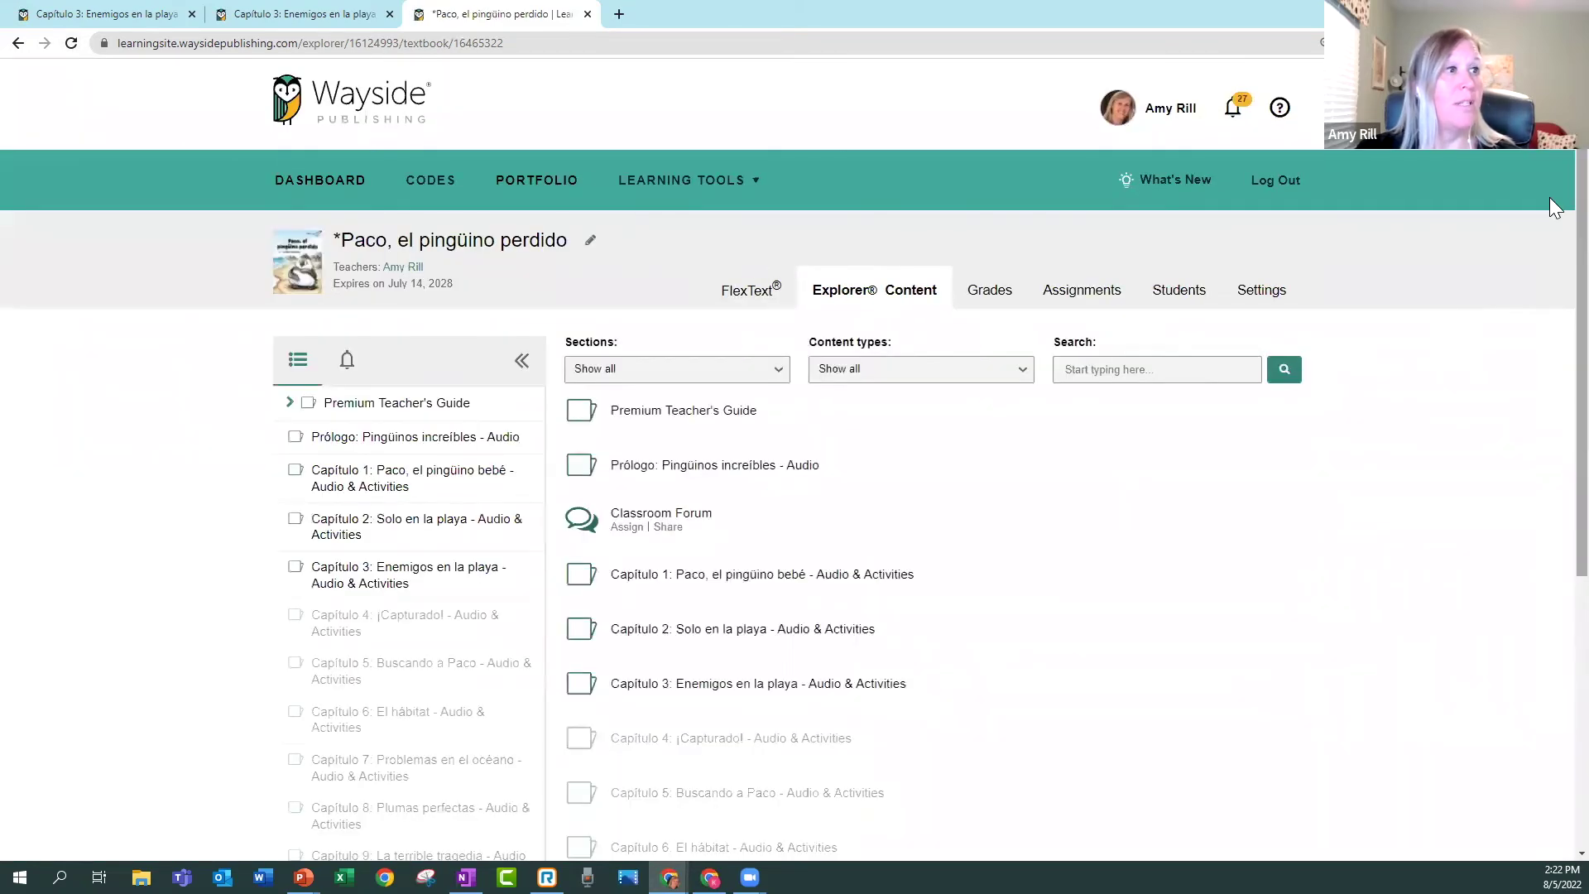
scroll(1555, 303, "down", 1)
scroll(1555, 303, "down", 2)
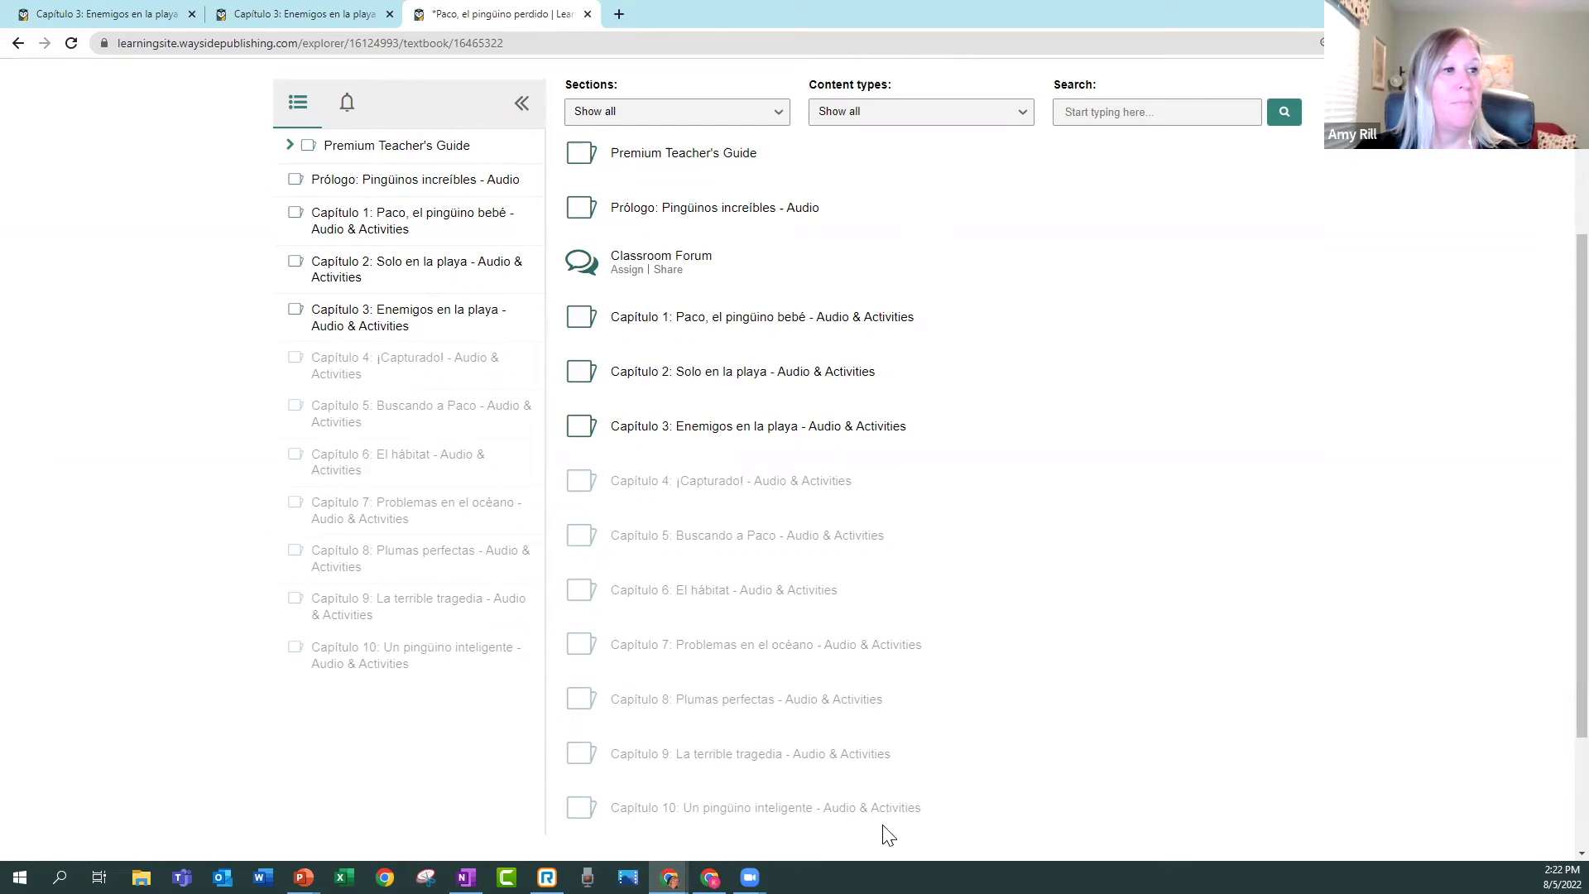
Switch to the student account, open and reload the Explorer content, and check which chapters the student can see.
left_click(710, 877)
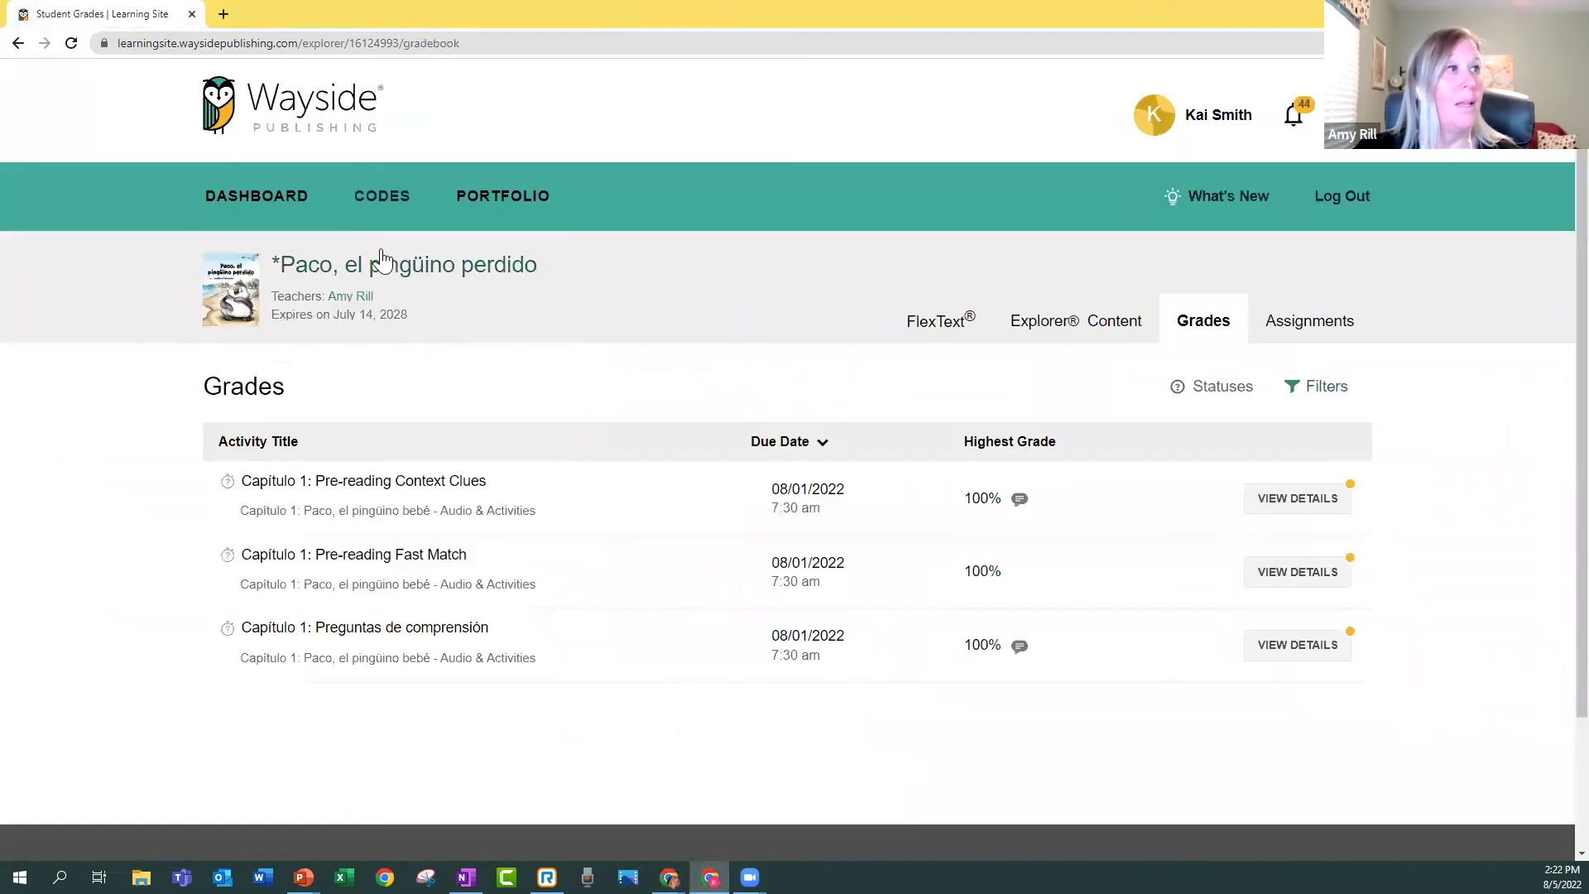
left_click(1072, 330)
left_click(72, 43)
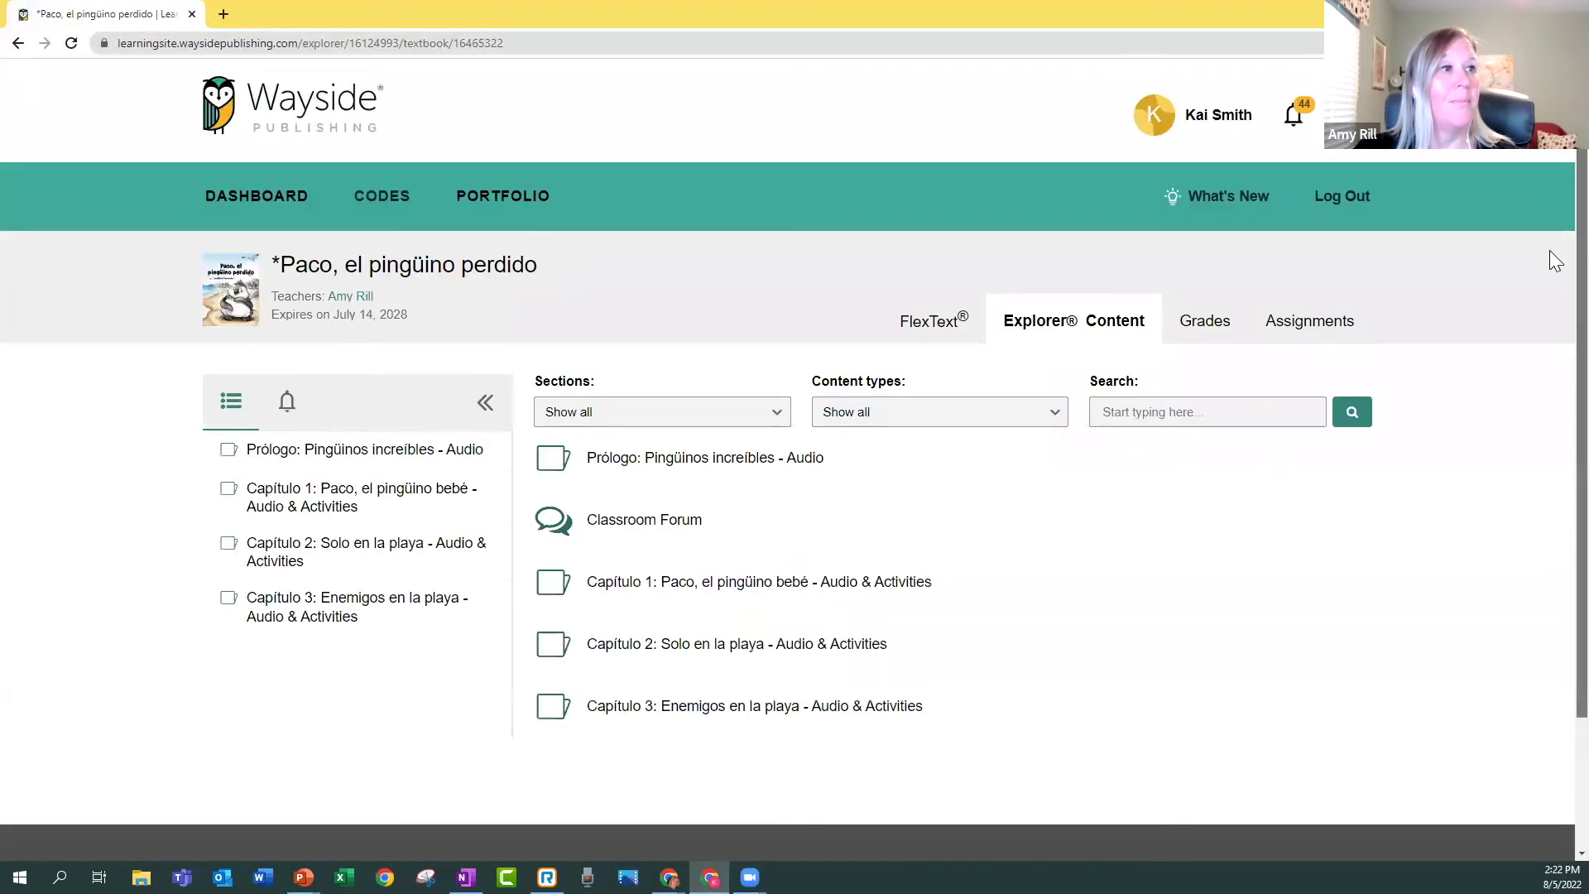
left_click_drag(1582, 255, 1582, 304)
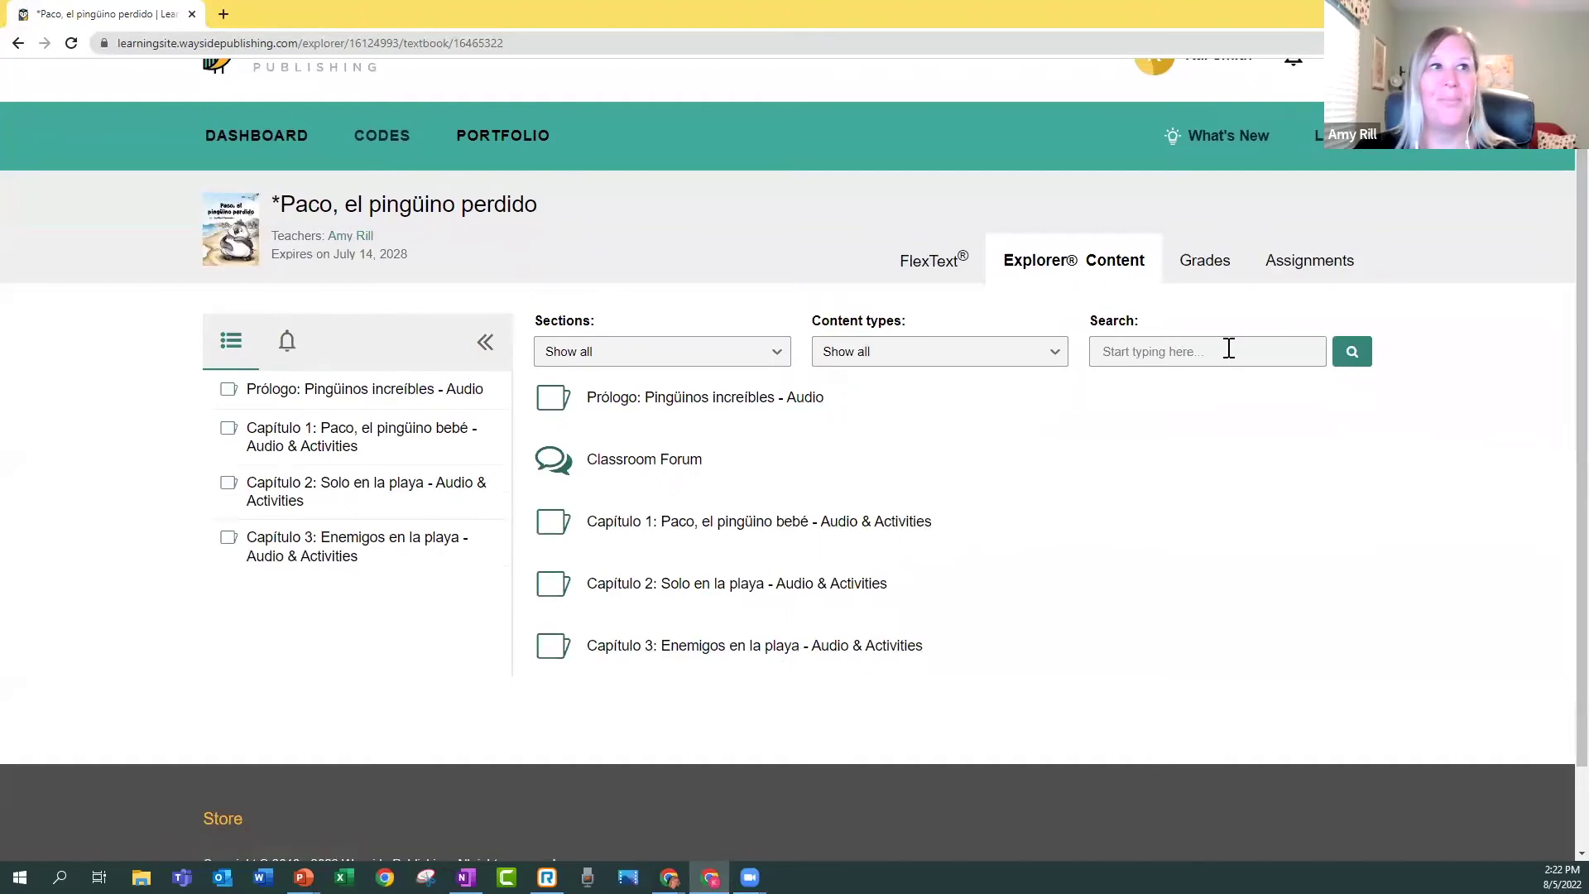
Switch back to the teacher account and open the Capítulo 1 Teacher's Guide folder within the Premium Teacher's Guide.
mouse_move(670, 879)
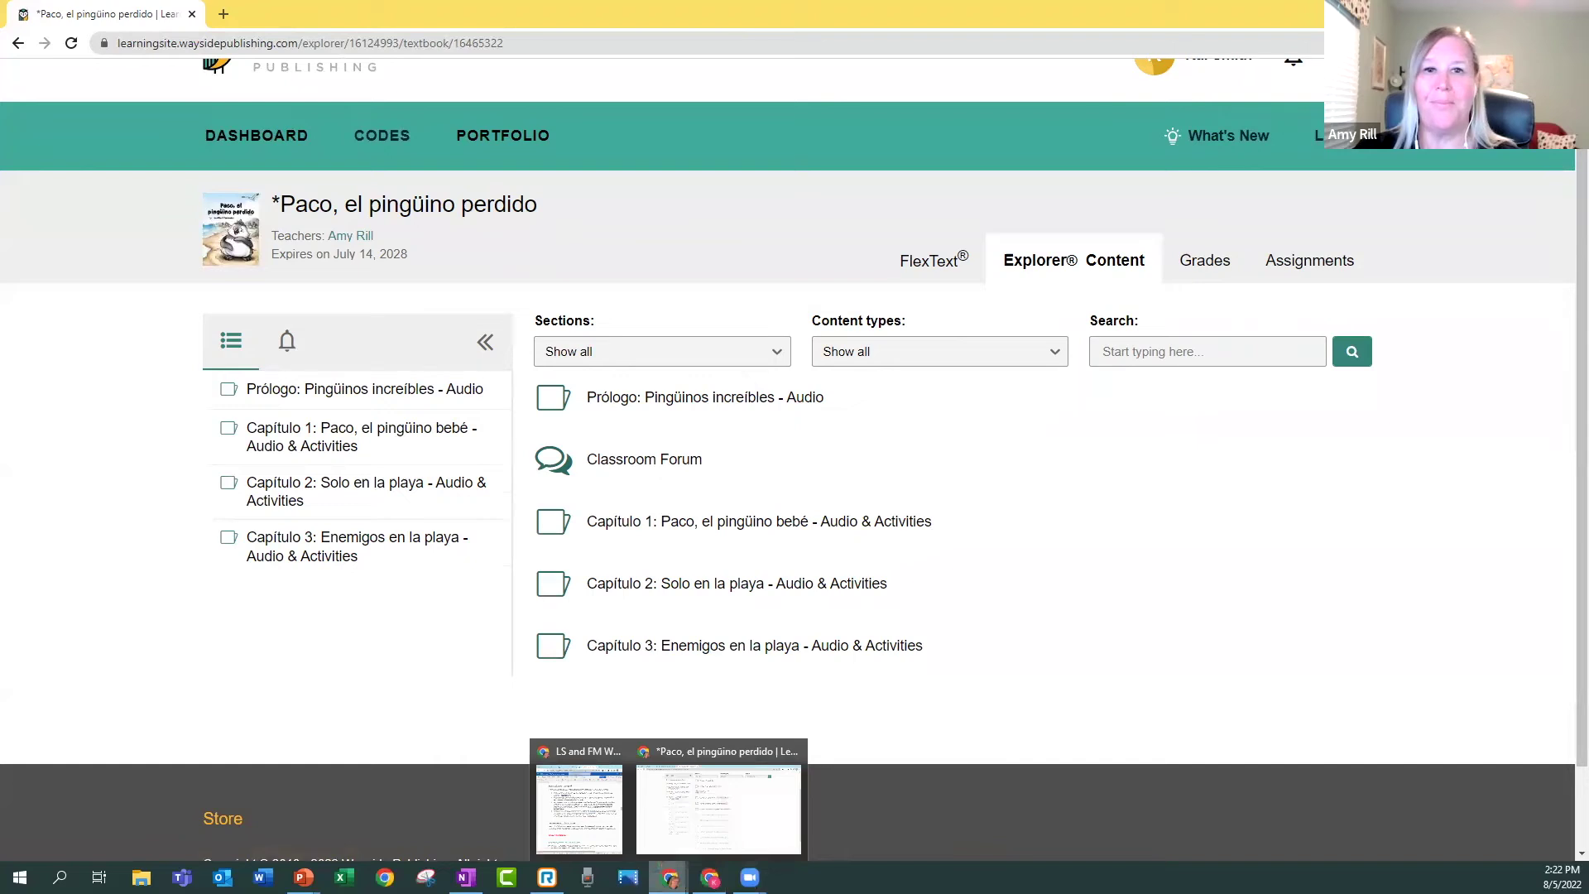
left_click(695, 765)
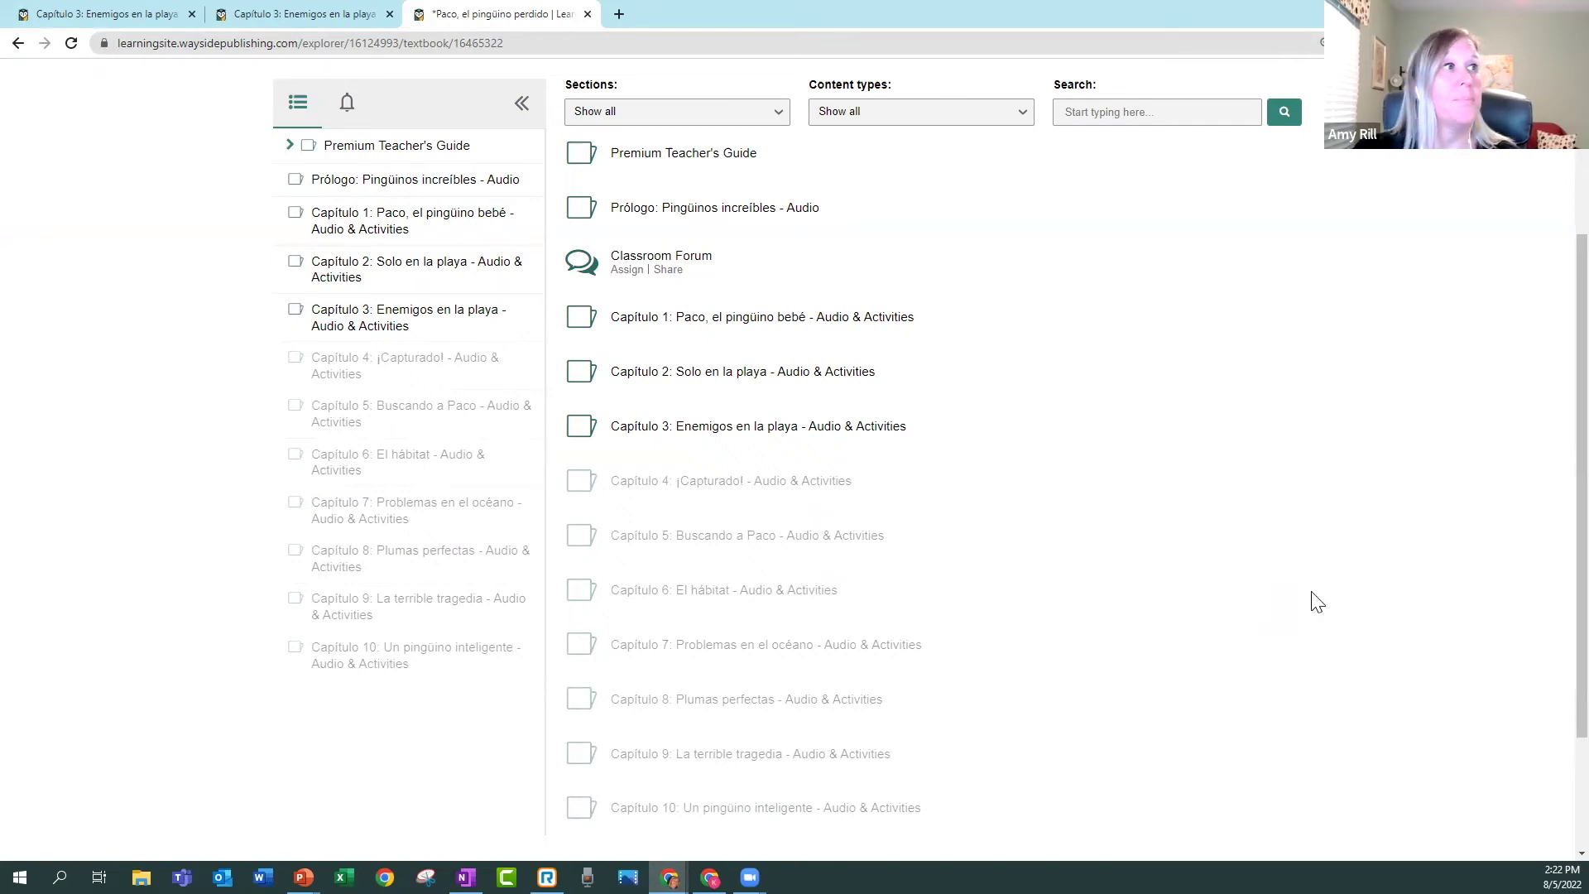
scroll(1318, 602, "up", 1)
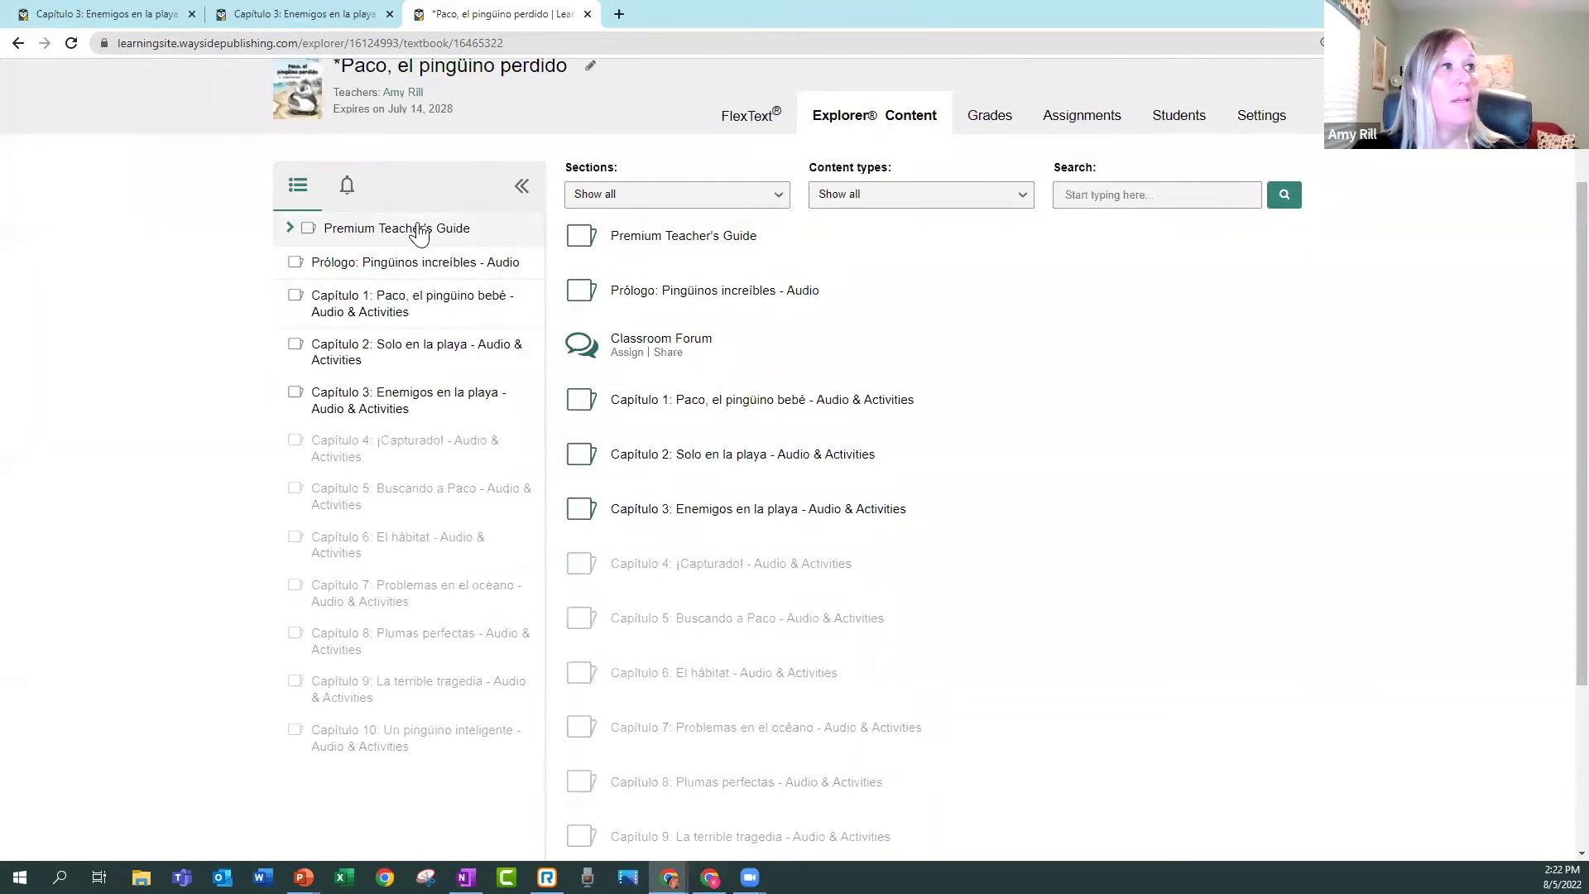
left_click(422, 236)
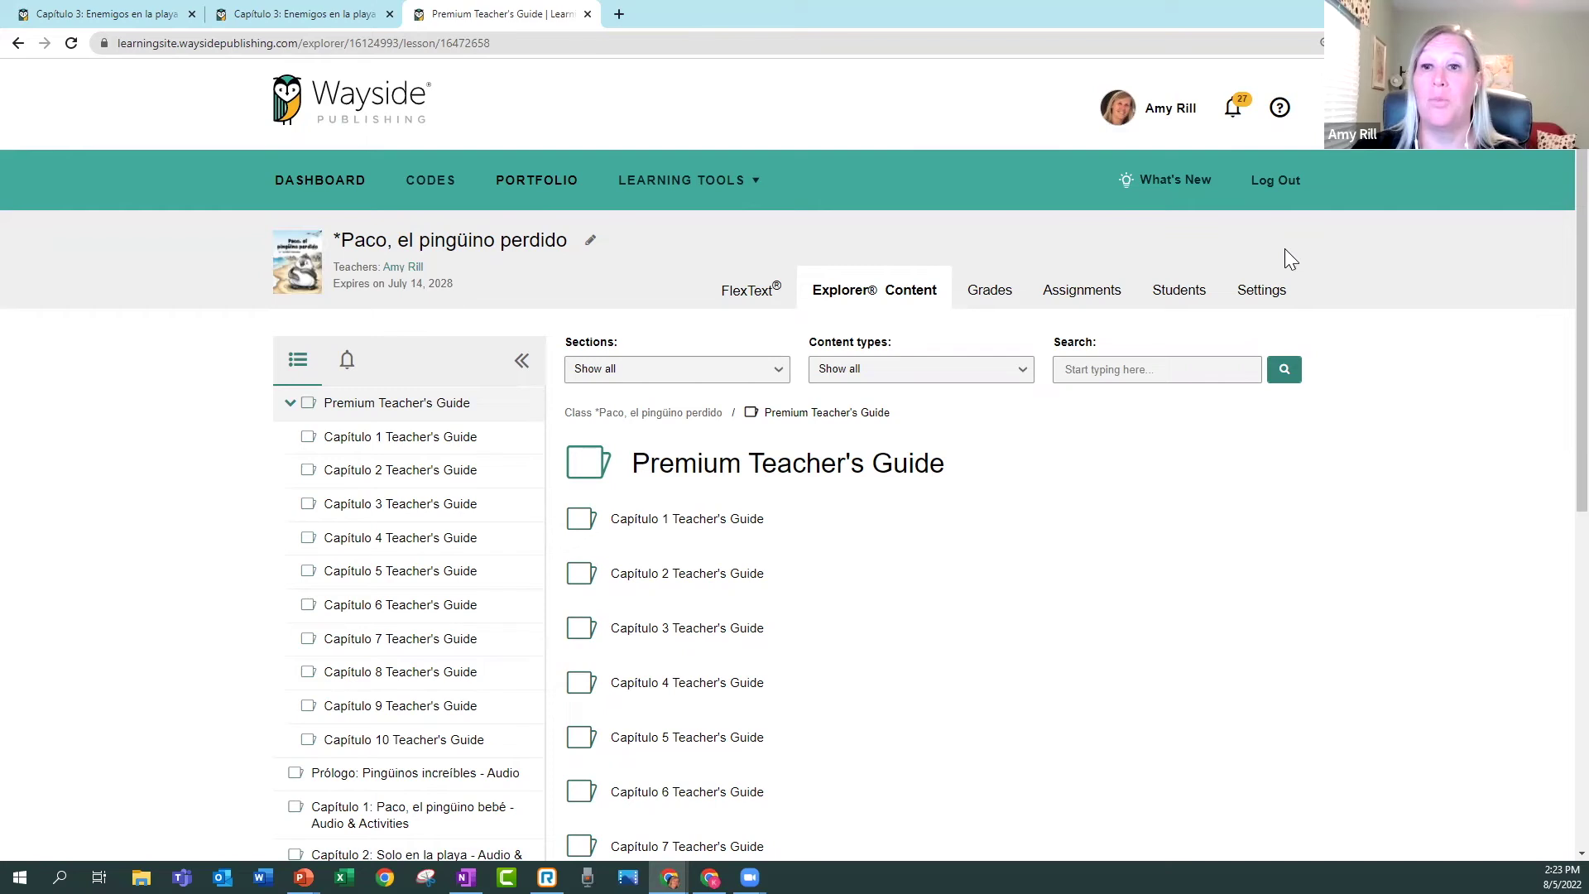
left_click(719, 520)
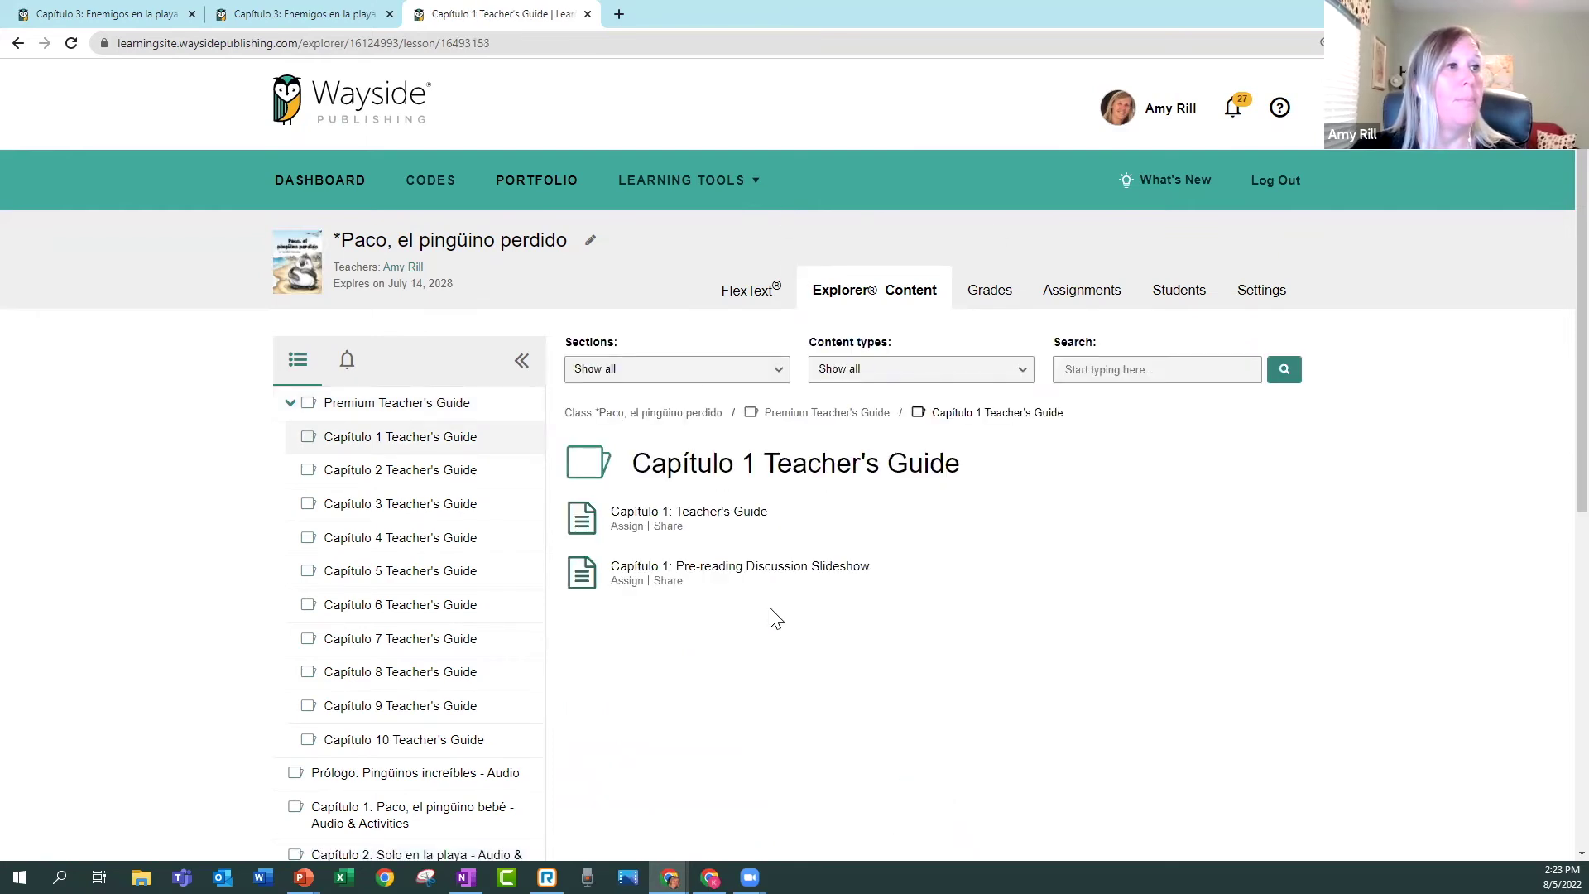
Return to the Premium Teacher's Guide, open the class FlexText, and switch to the Explorer Class Overview presentation slide.
left_click(844, 414)
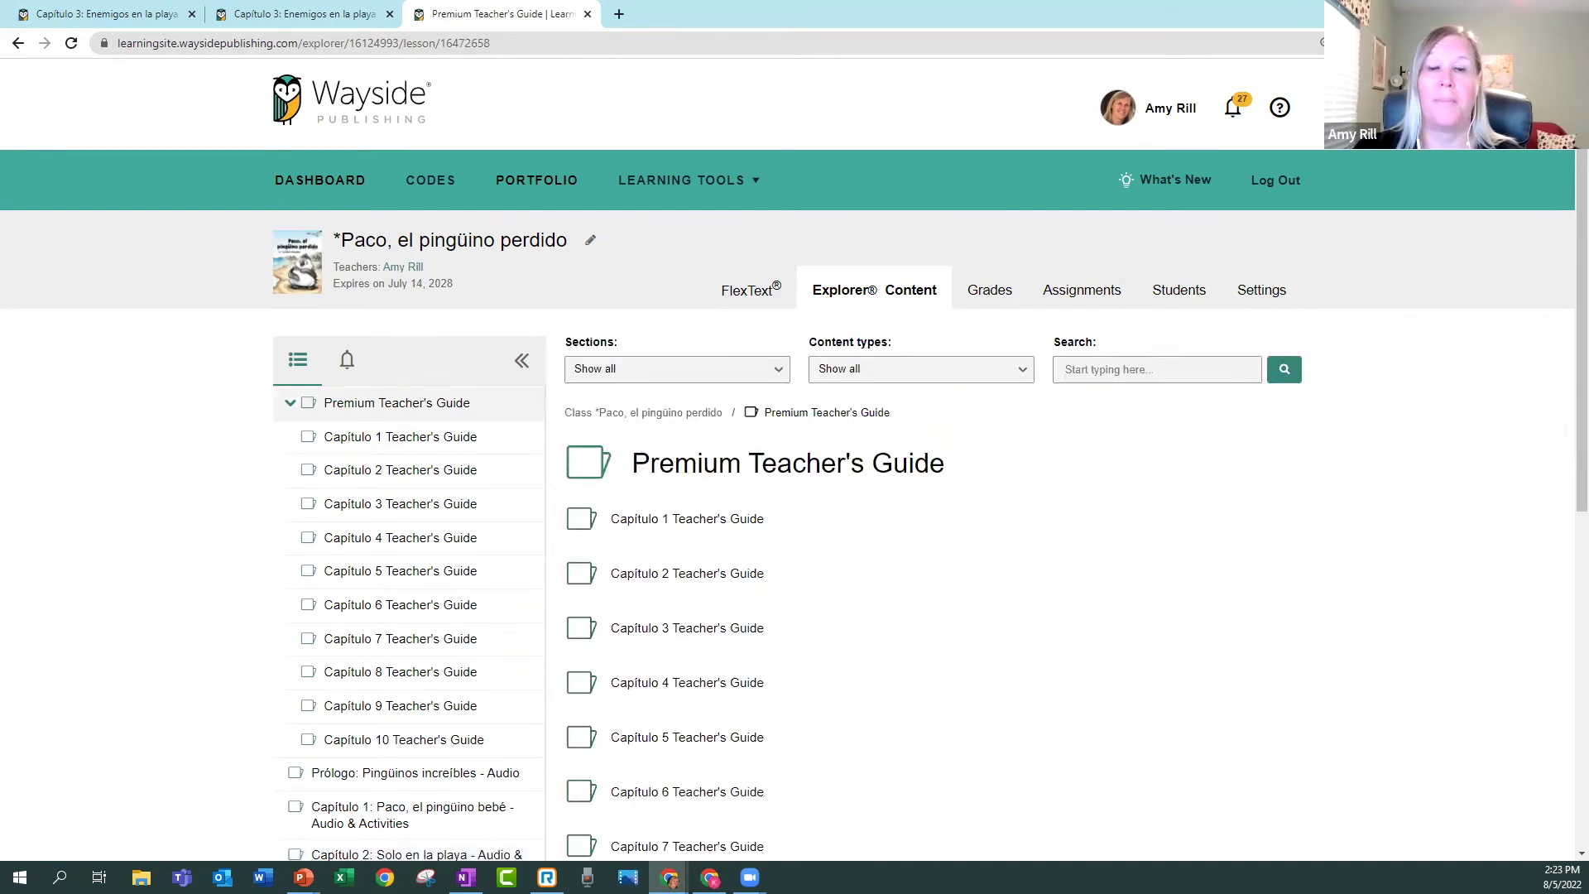
left_click(751, 291)
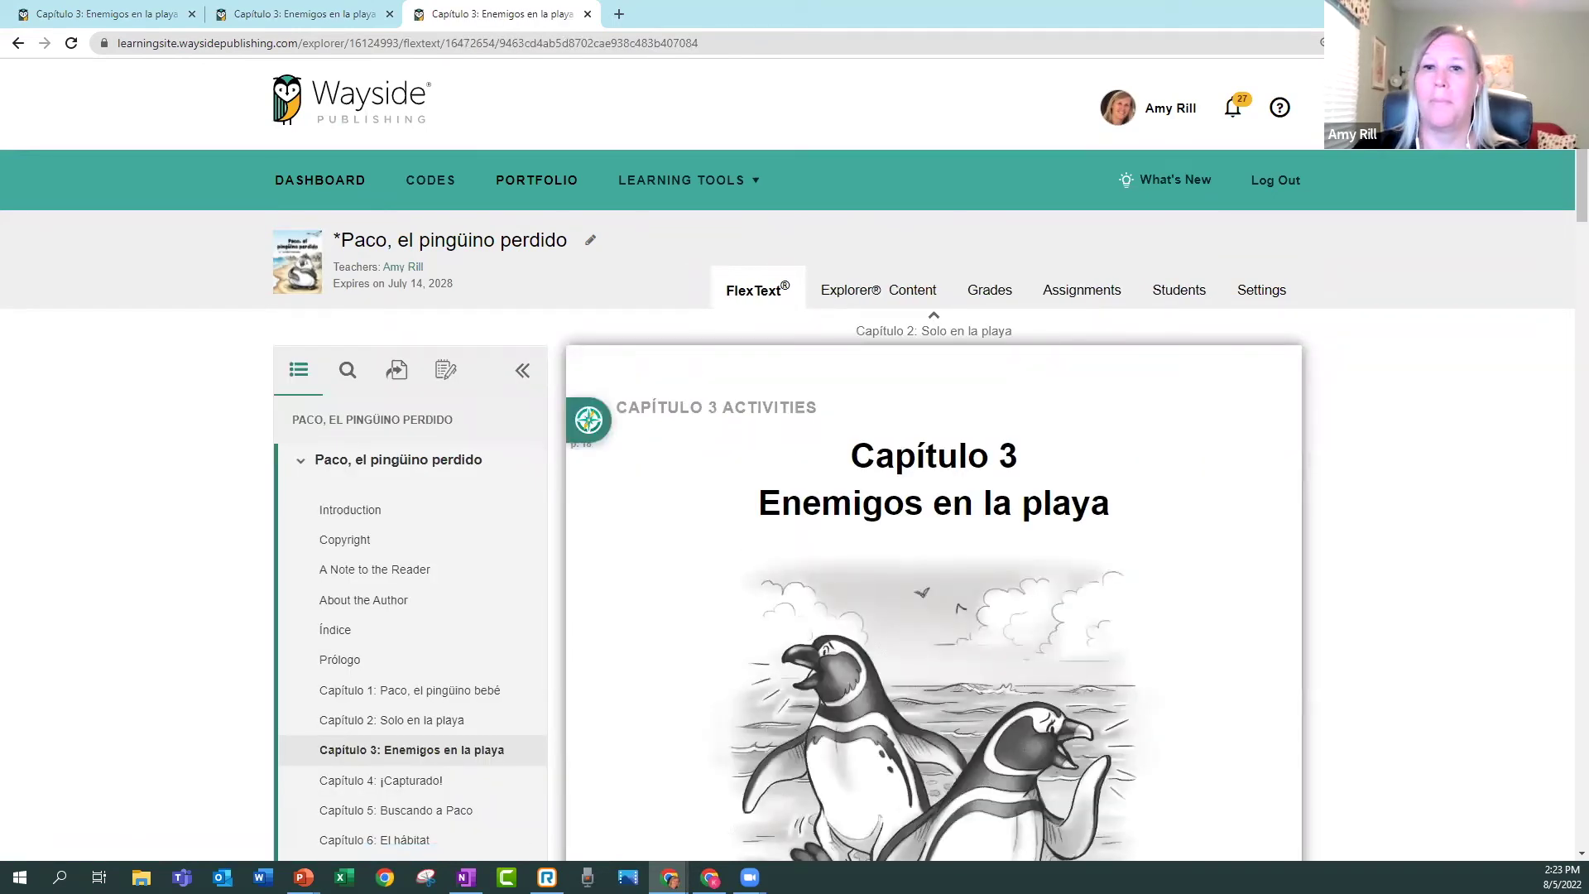
key("alt+Tab")
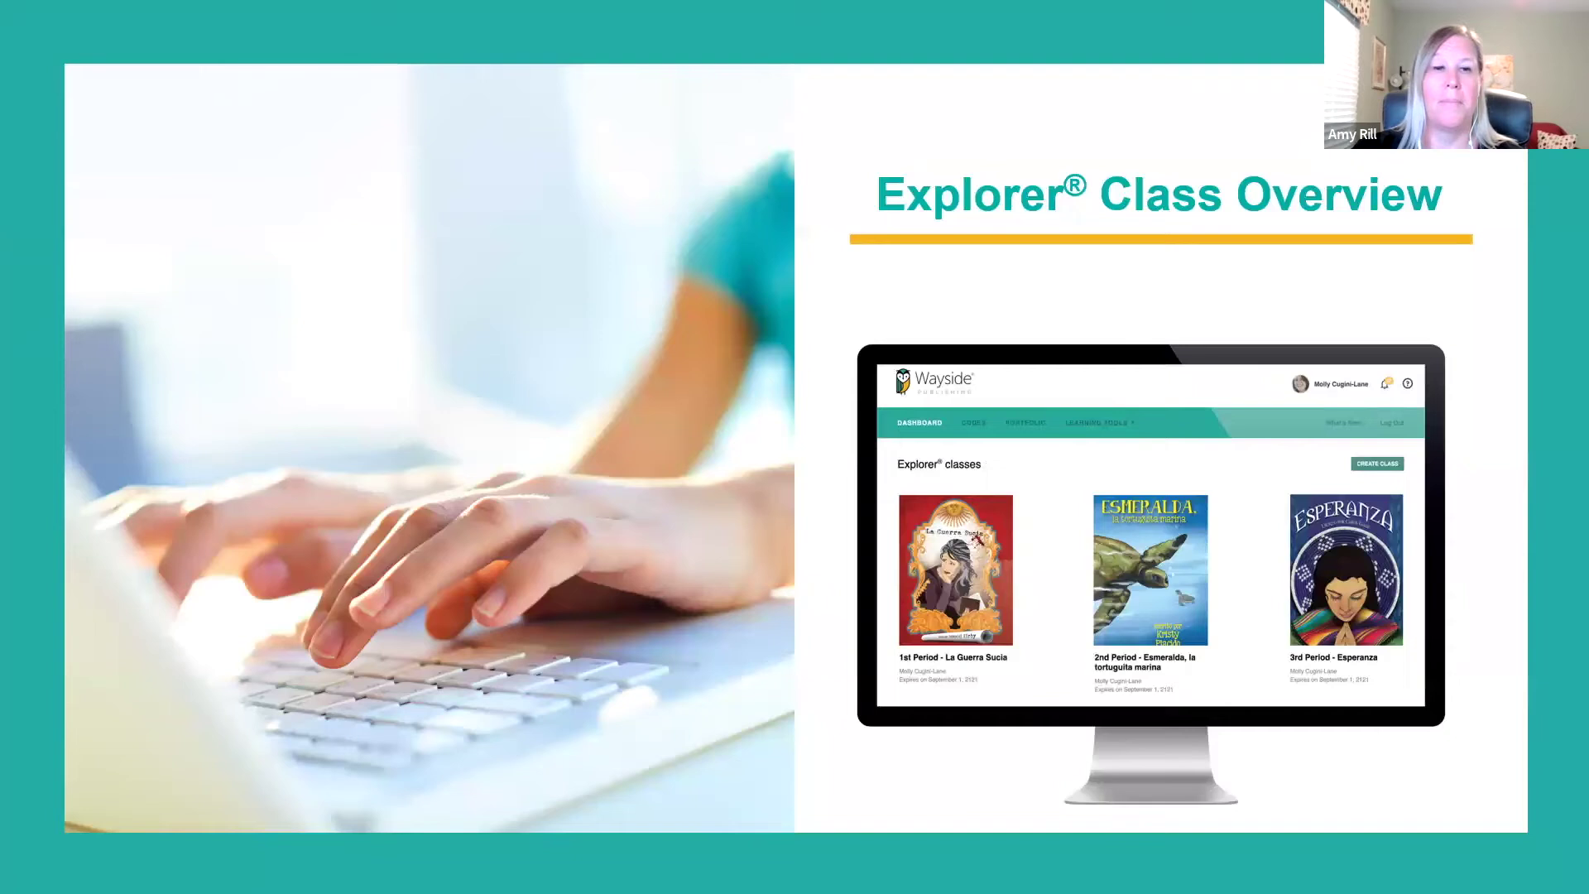